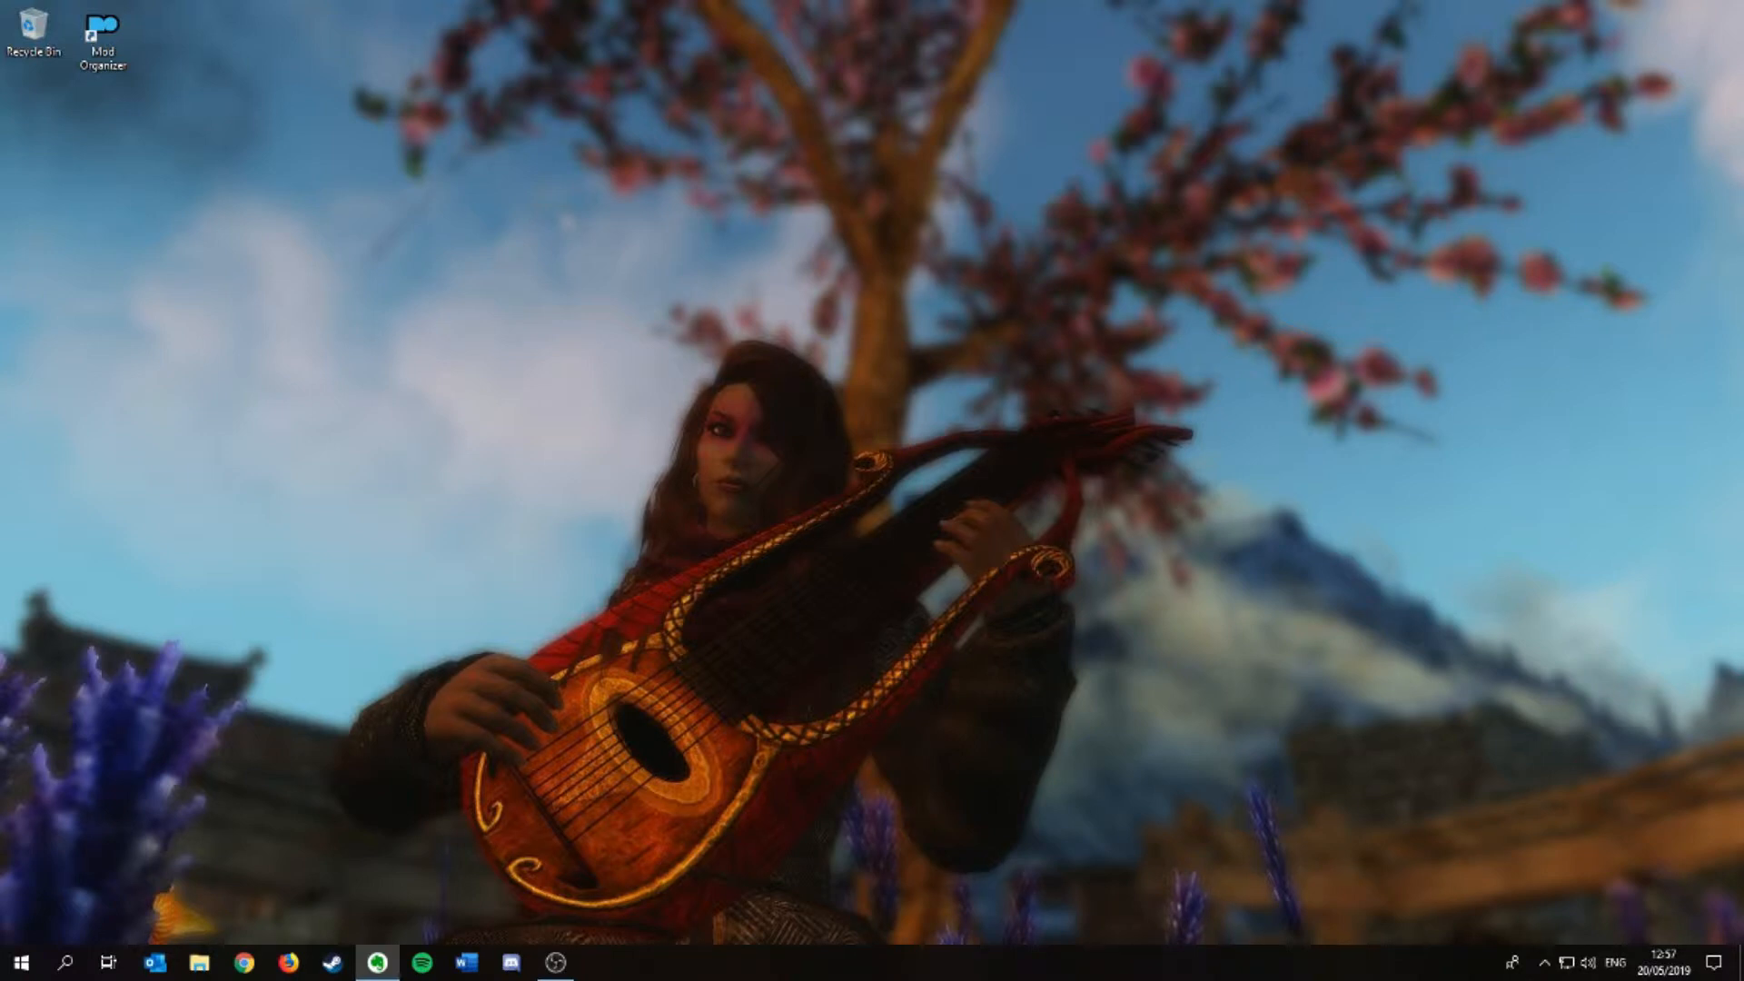
- Launch Skyrim through SKSE from Mod Organizer and load save 088 in the Abandoned Prison
{"action": "double_click", "coordinate": [102, 38]}
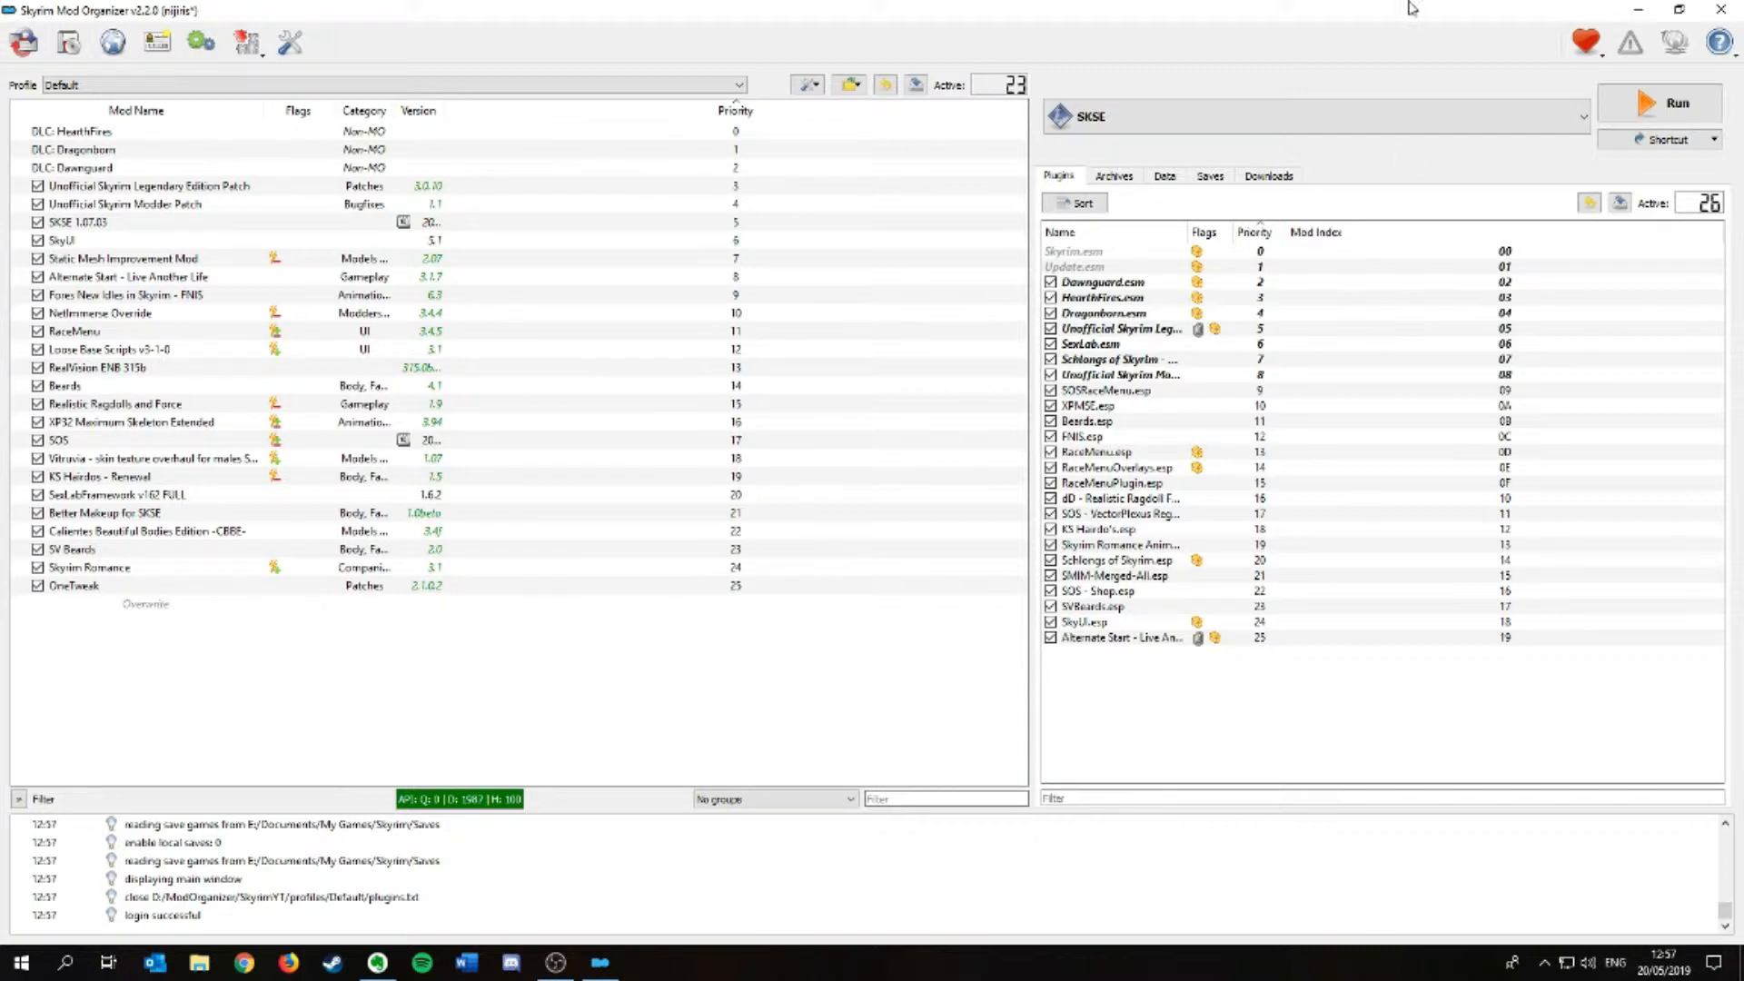
{"action": "left_click", "coordinate": [1667, 103]}
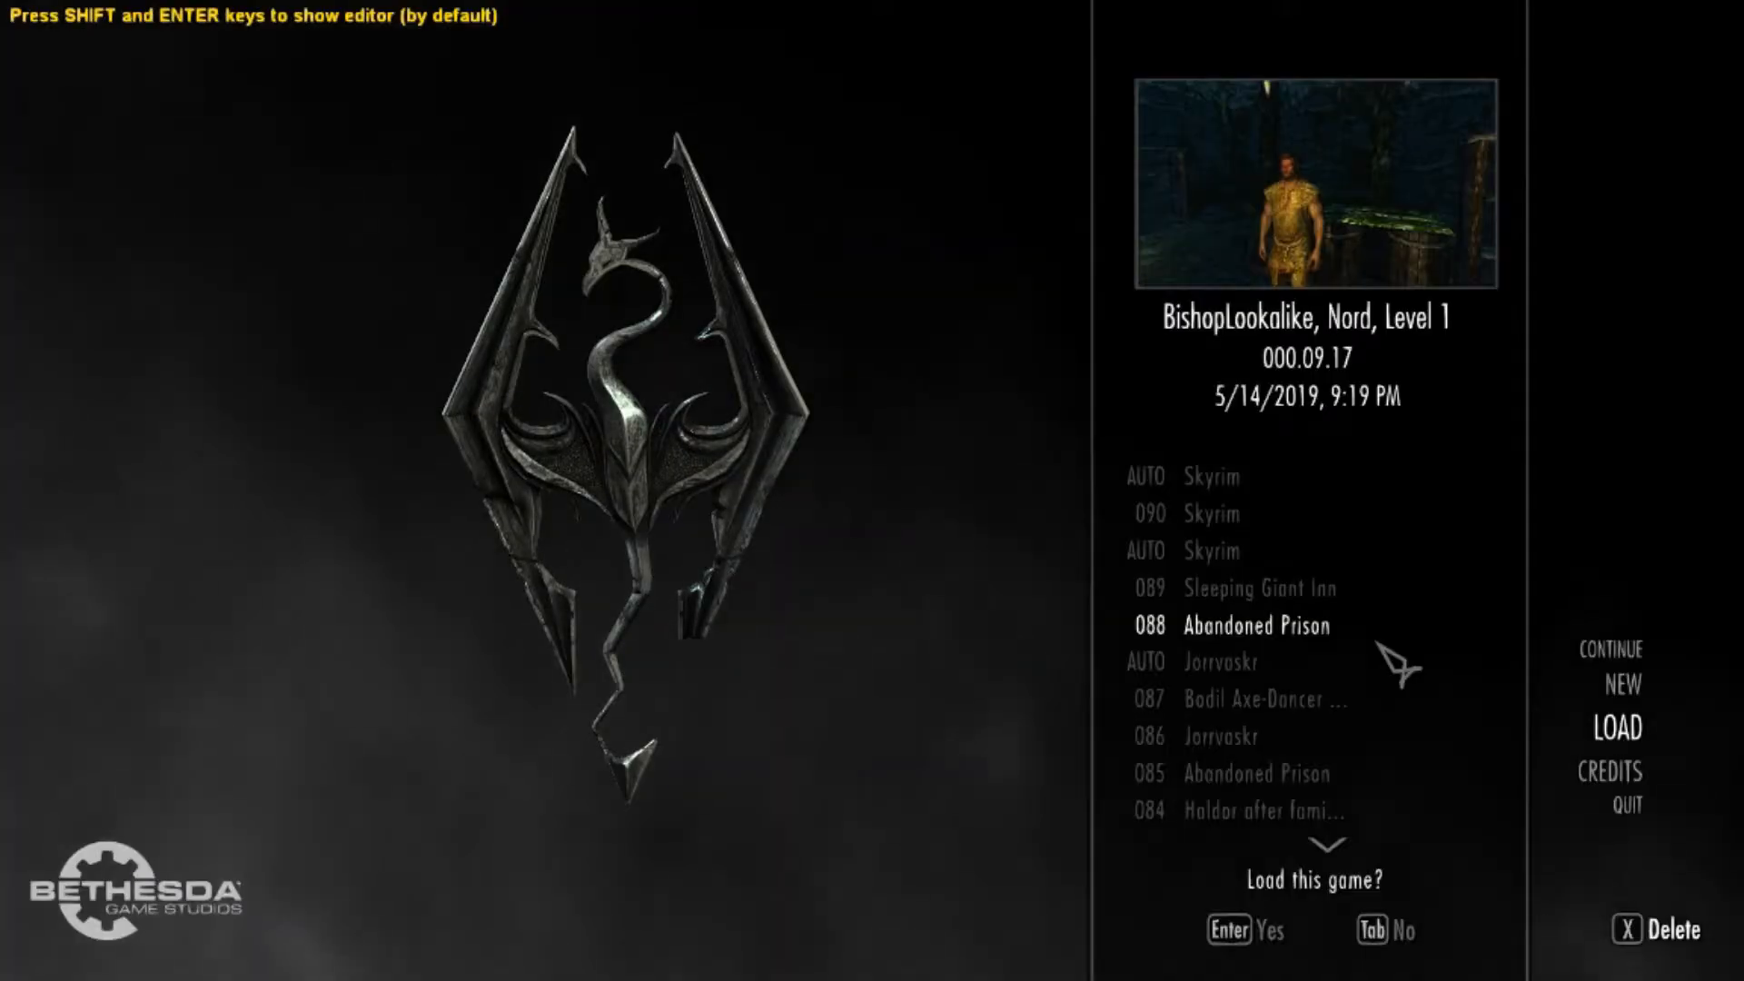
{"action": "left_click", "coordinate": [1390, 658]}
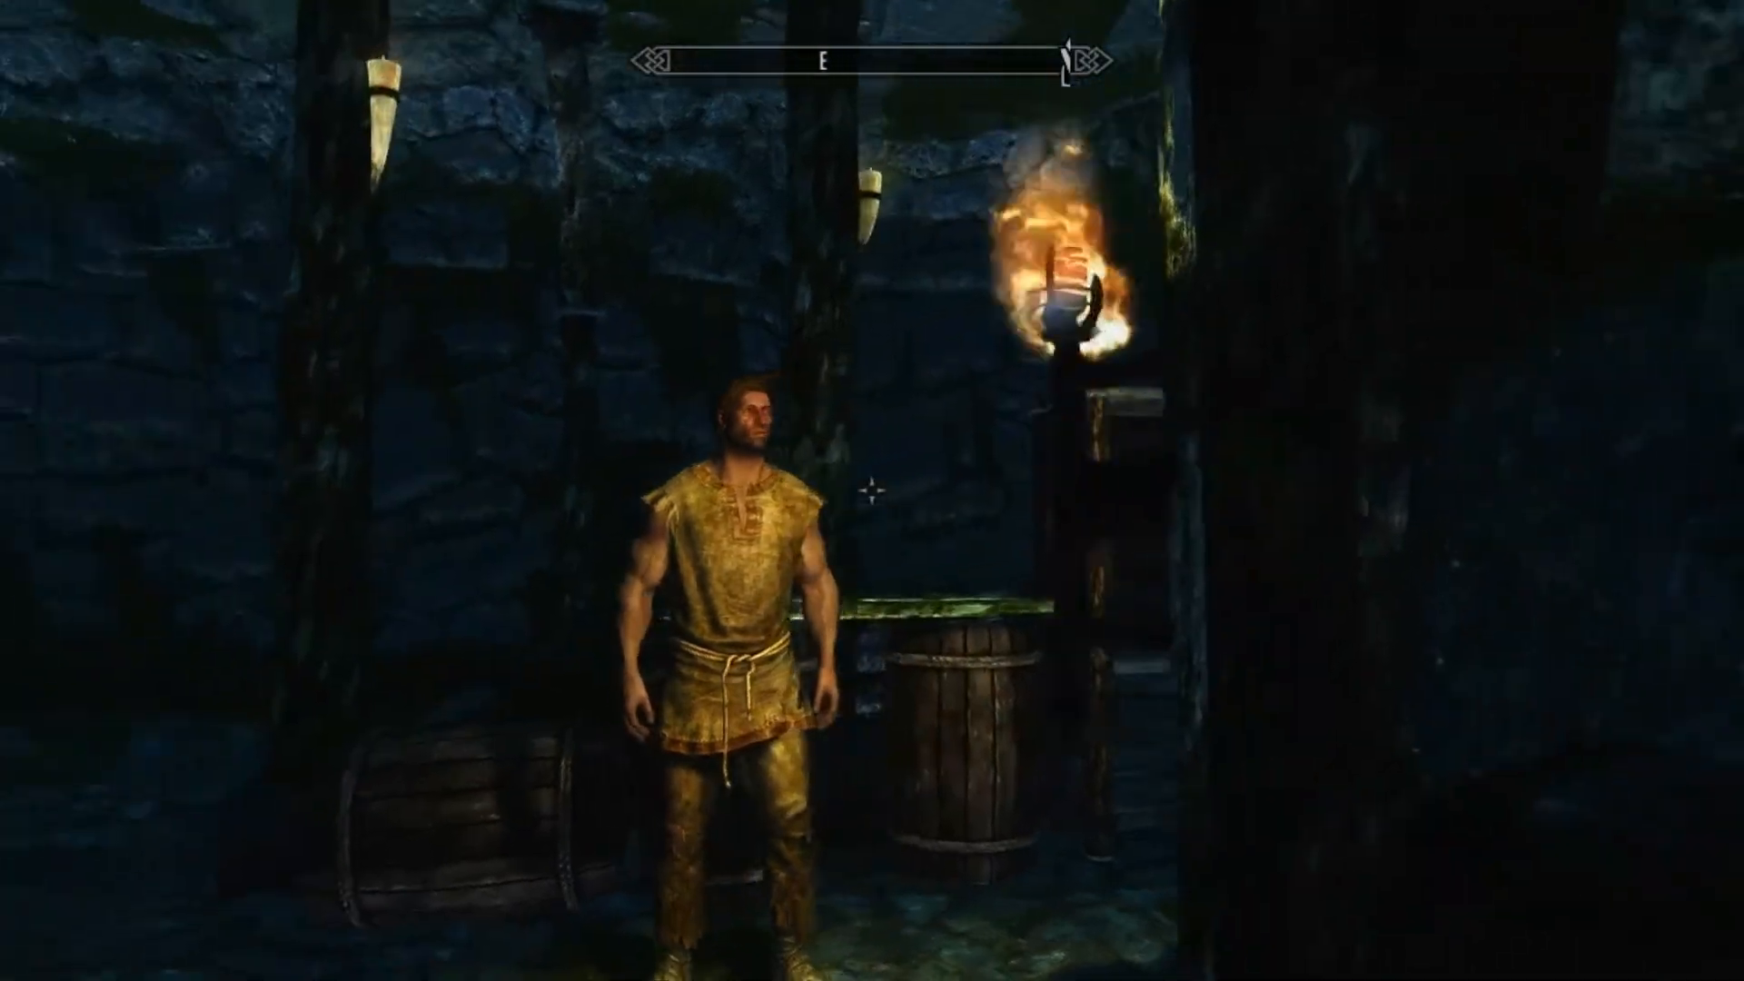
- Open the character editor with the console command showracemenu
{"action": "key", "text": "grave"}
{"action": "type", "text": "show"}
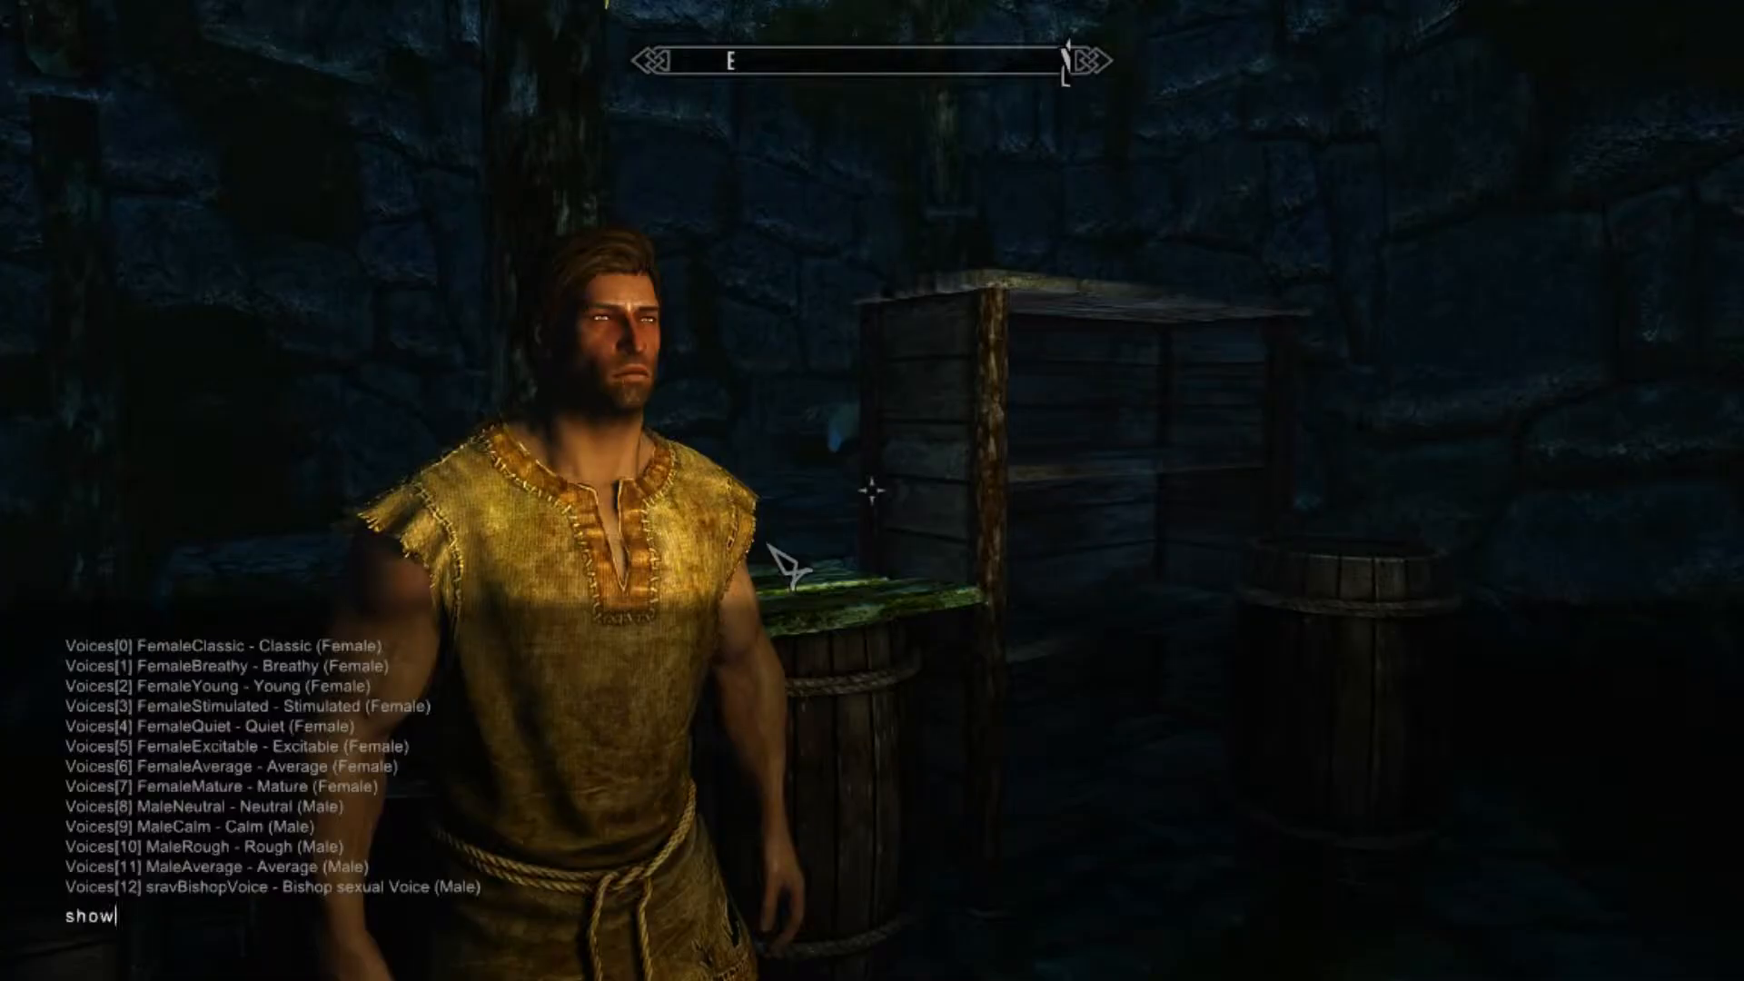
{"action": "type", "text": "racemenu"}
{"action": "key", "text": "Return"}
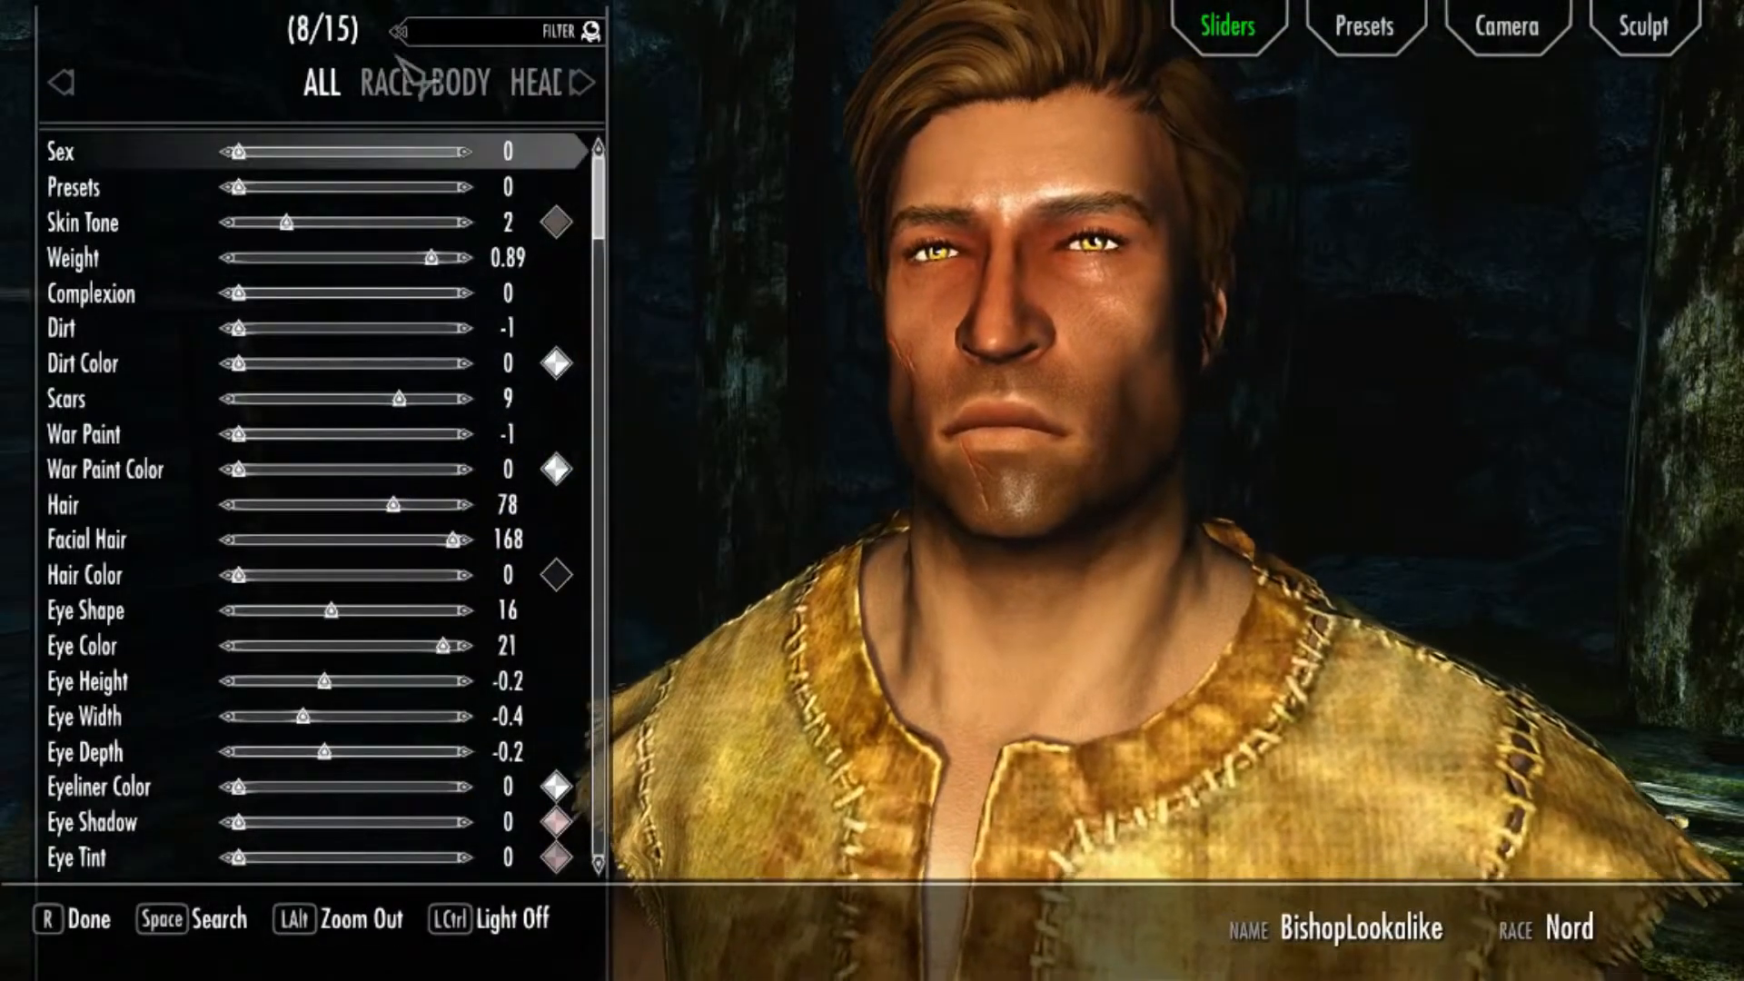
- Go through the slider categories to the Hair category
{"action": "left_click", "coordinate": [400, 76]}
{"action": "left_click", "coordinate": [420, 78]}
{"action": "left_click", "coordinate": [414, 80]}
{"action": "left_click", "coordinate": [405, 86]}
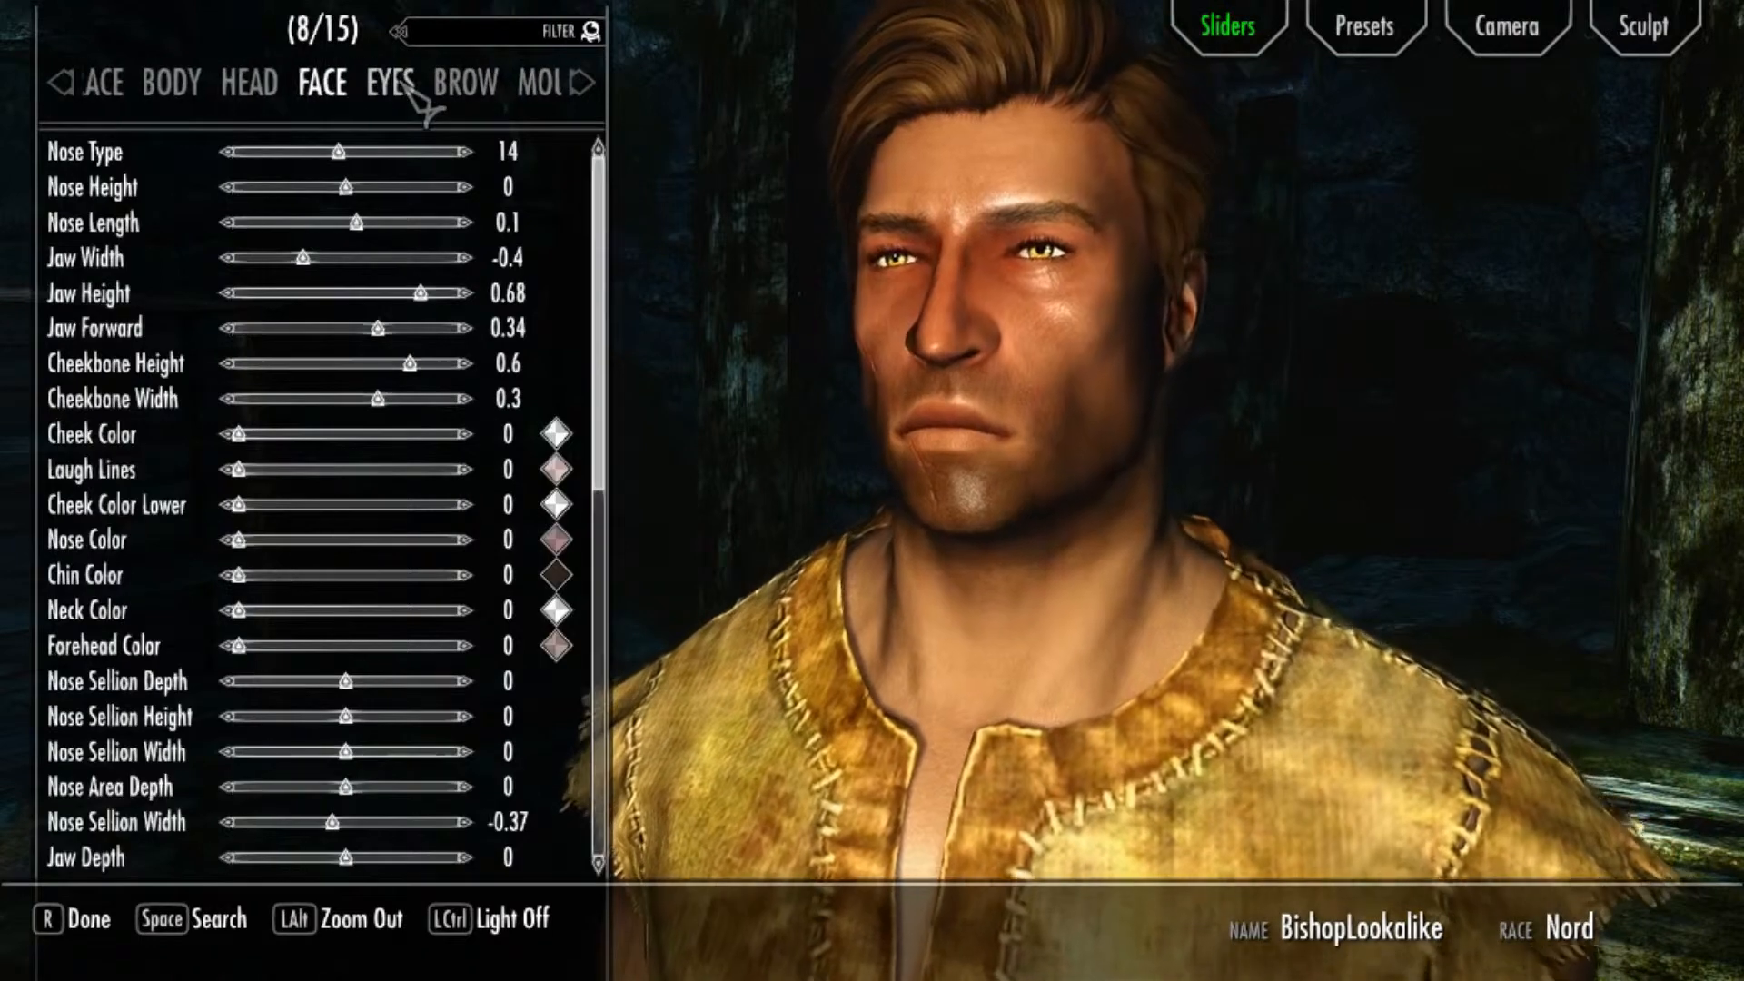
{"action": "left_click", "coordinate": [537, 83]}
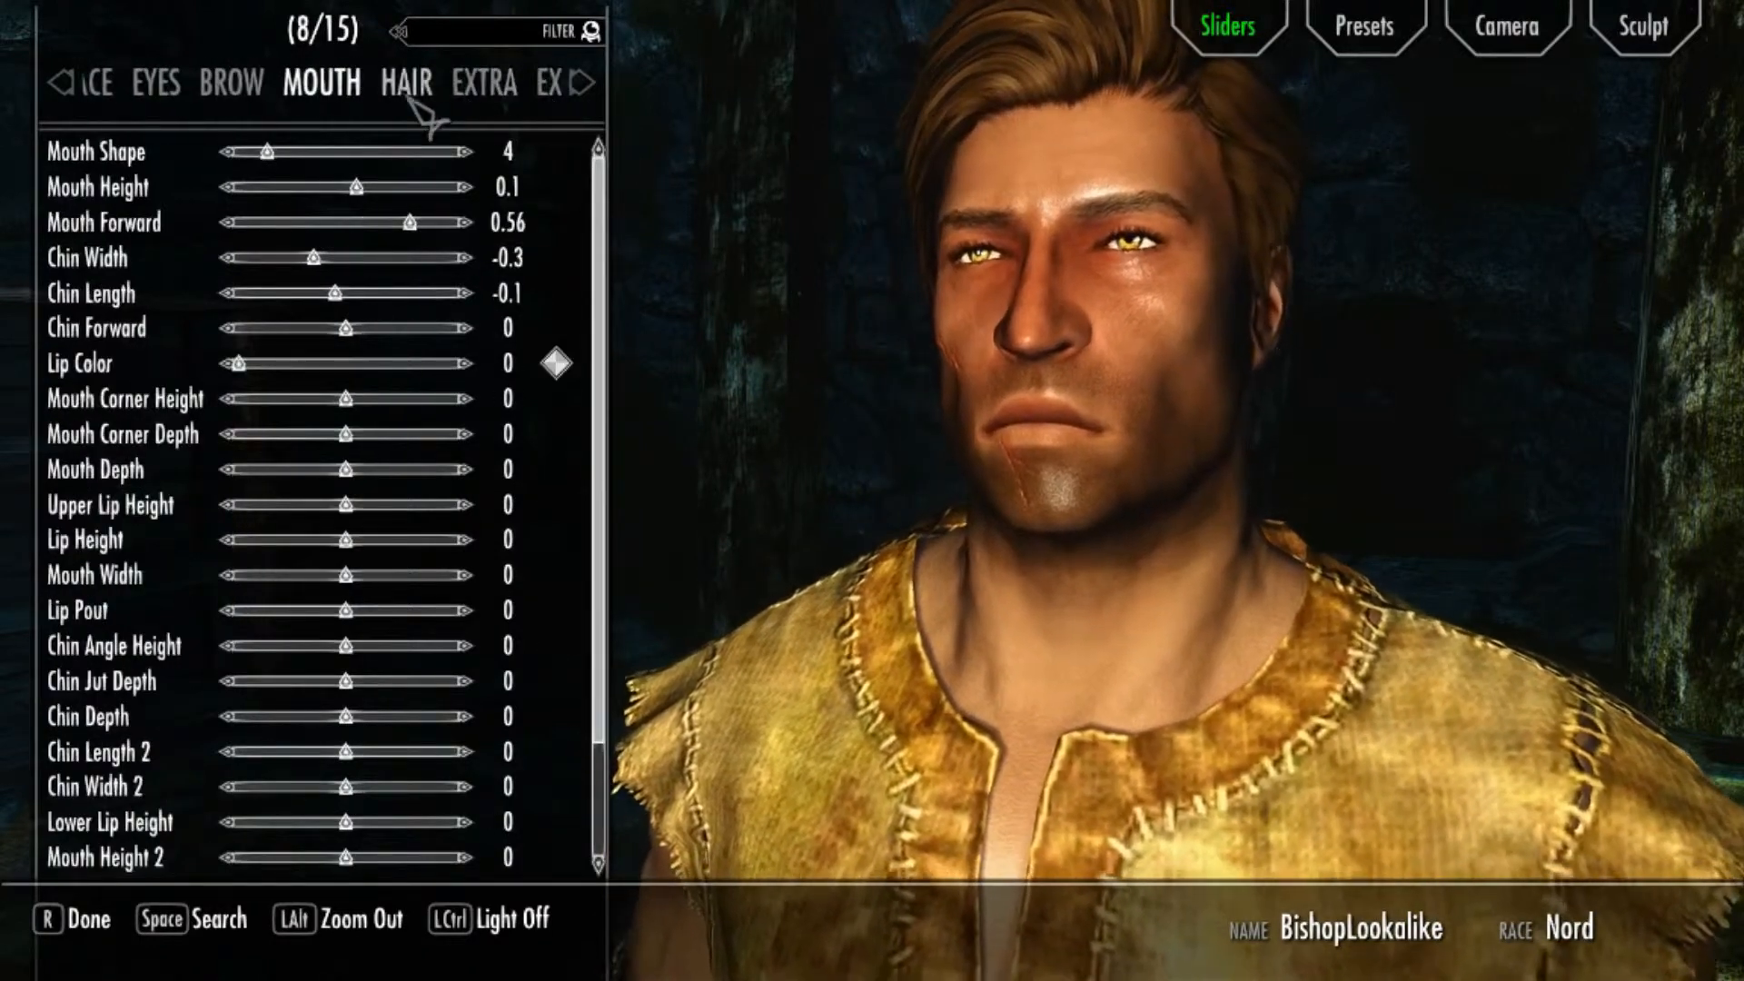
{"action": "left_click", "coordinate": [408, 96]}
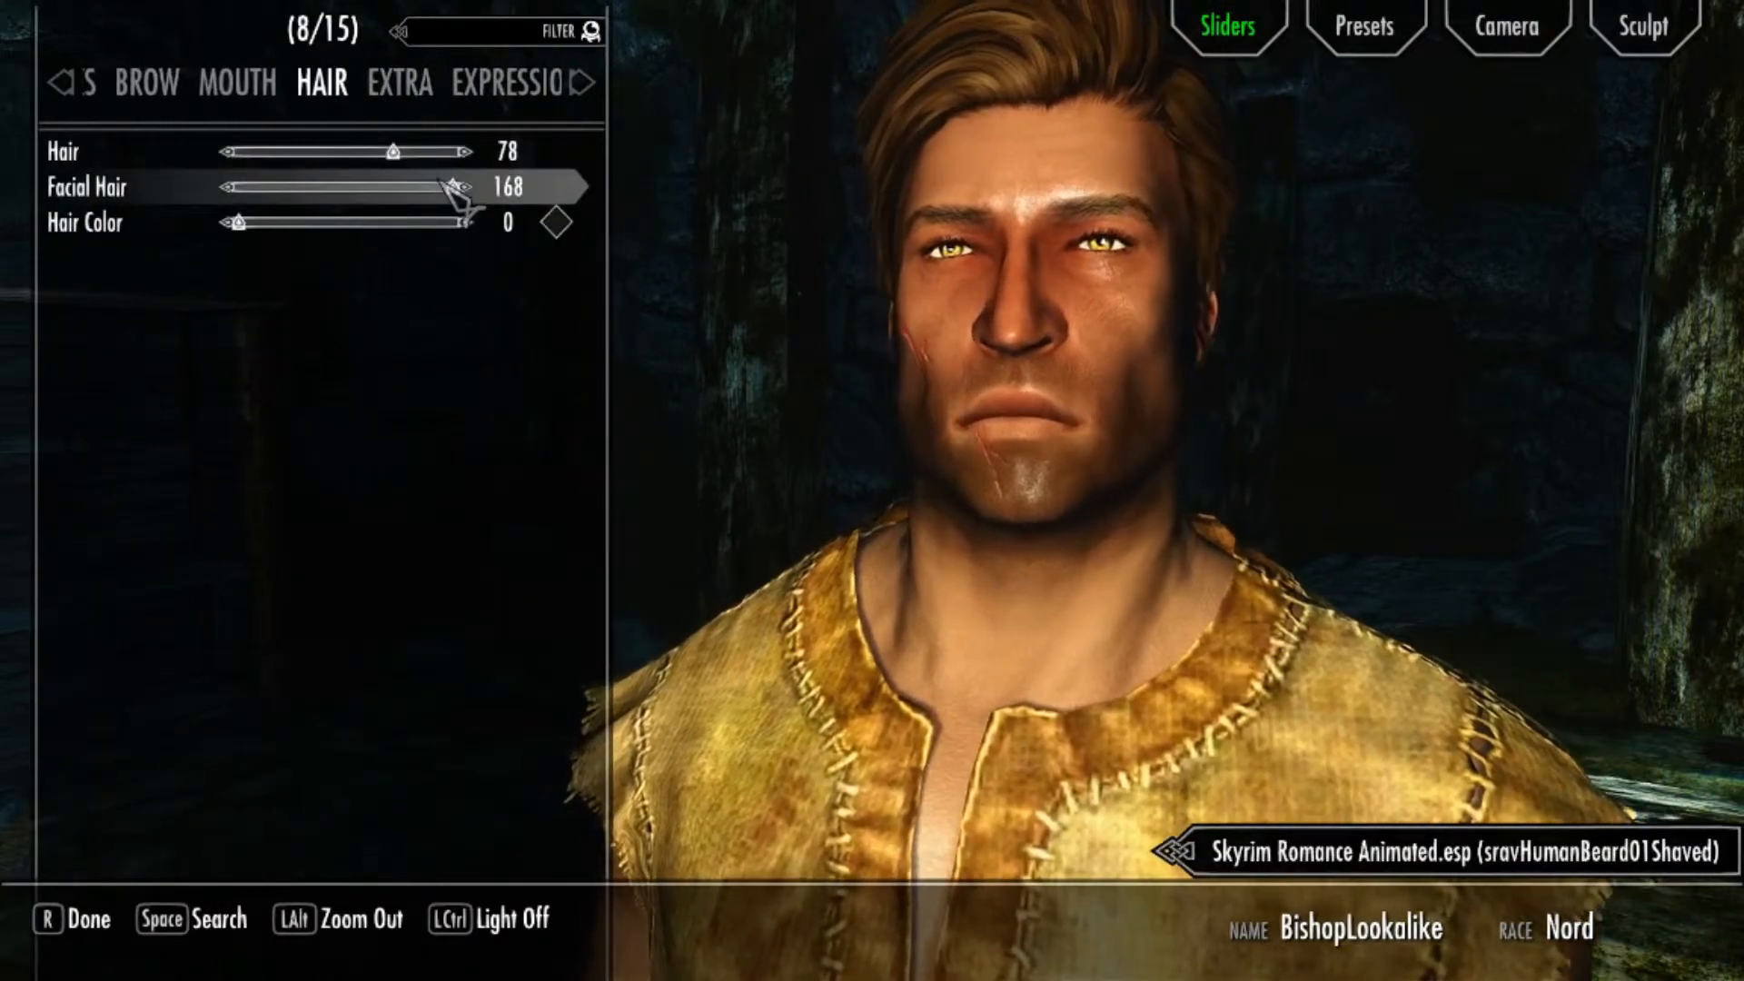
- Step through the lower-numbered hairstyles and set Hair to 67
{"action": "key", "text": "Left"}
{"action": "key", "text": "Left"}
{"action": "key", "text": "Left"}
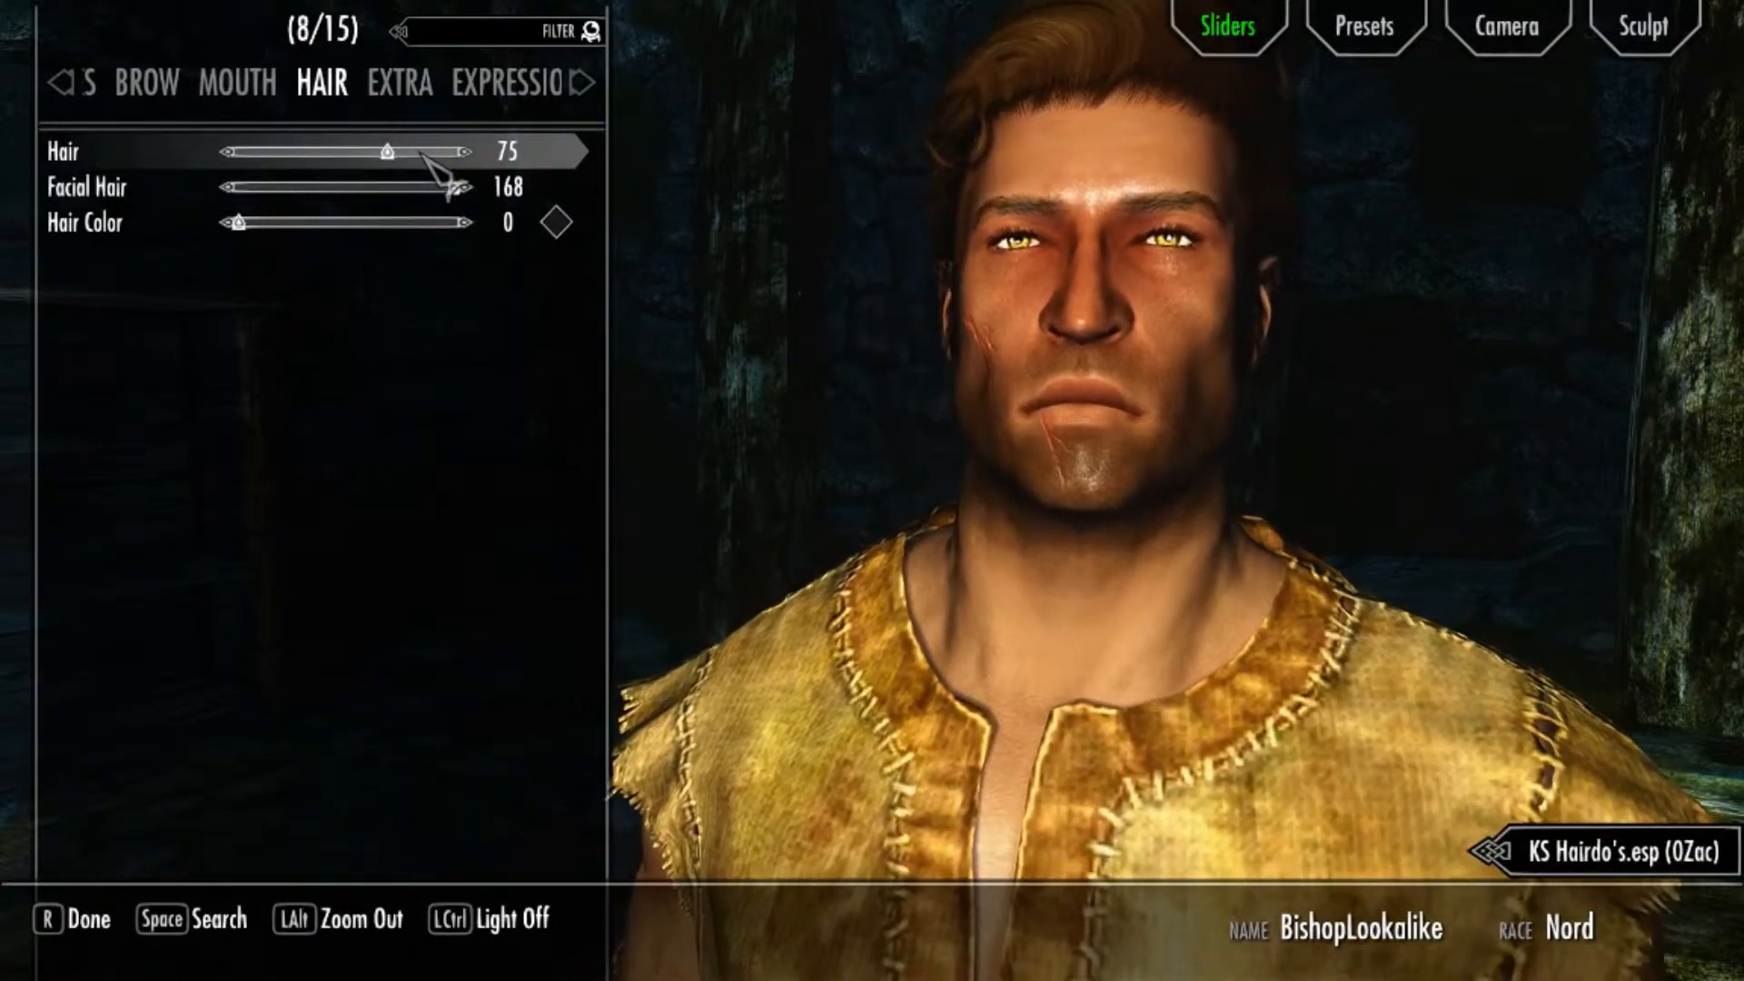
{"action": "key", "text": "Left"}
{"action": "key", "text": "Left"}
{"action": "key", "text": "Left"}
{"action": "key", "text": "Left"}
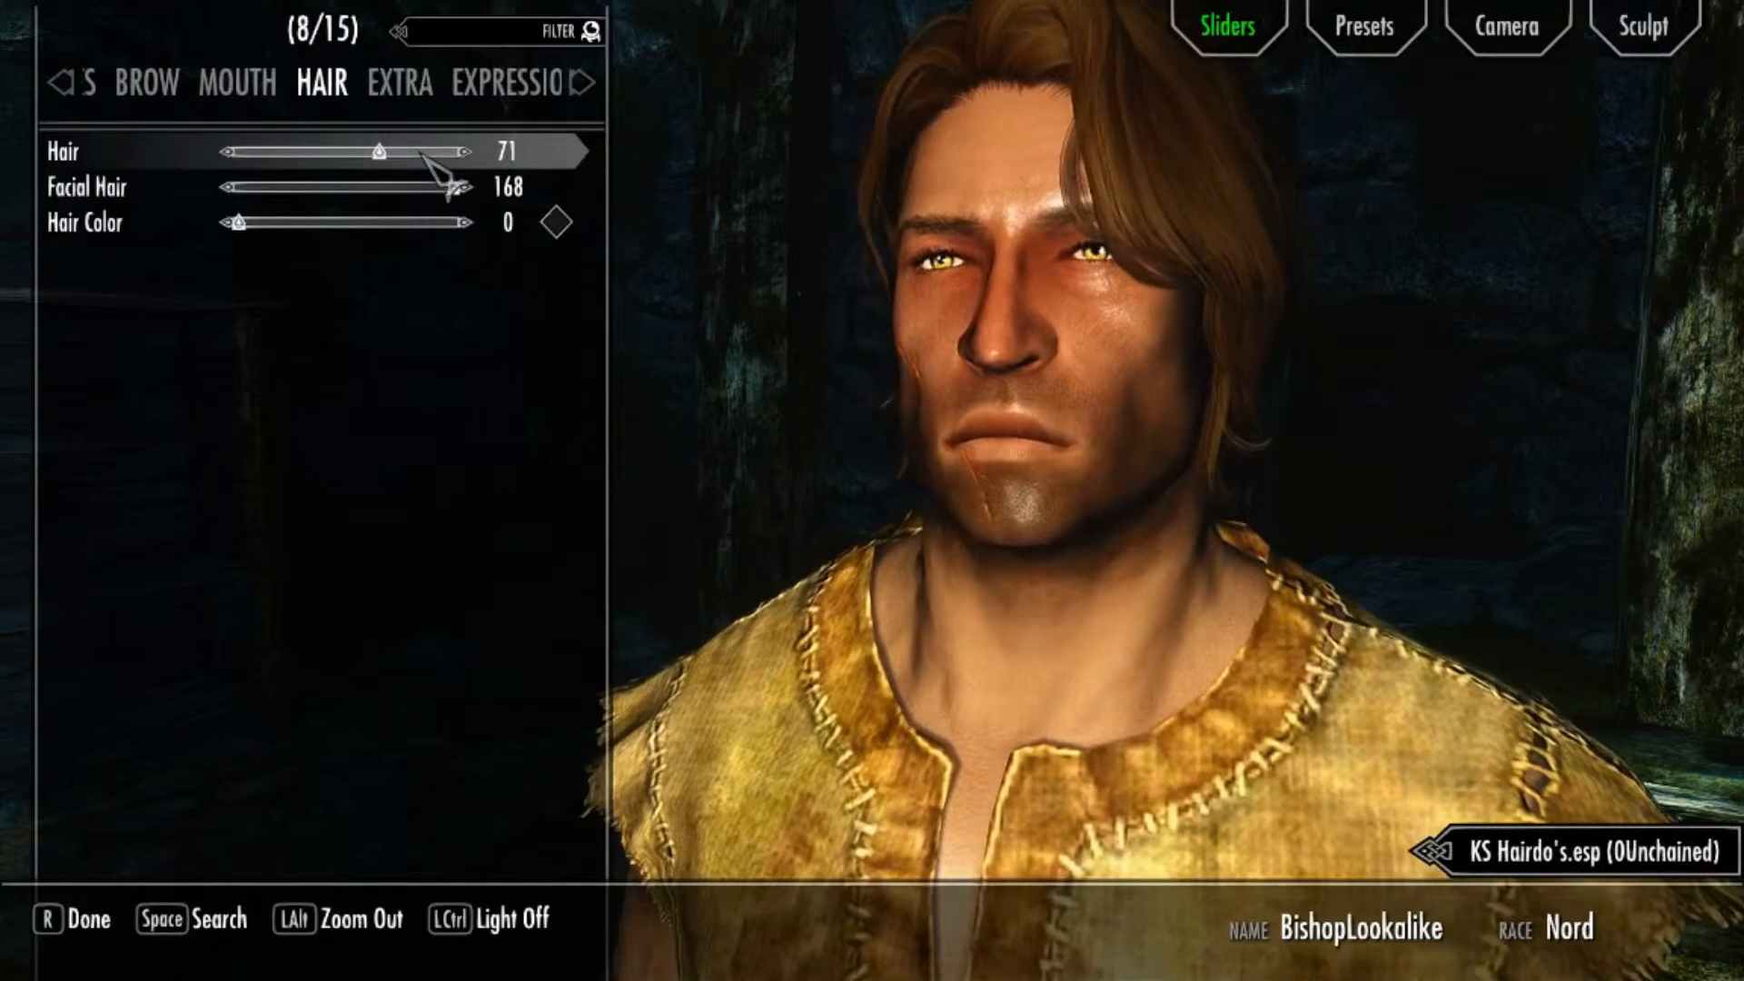
{"action": "key", "text": "Left"}
{"action": "key", "text": "Left"}
{"action": "key", "text": "Left"}
{"action": "key", "text": "Left"}
{"action": "key", "text": "Left"}
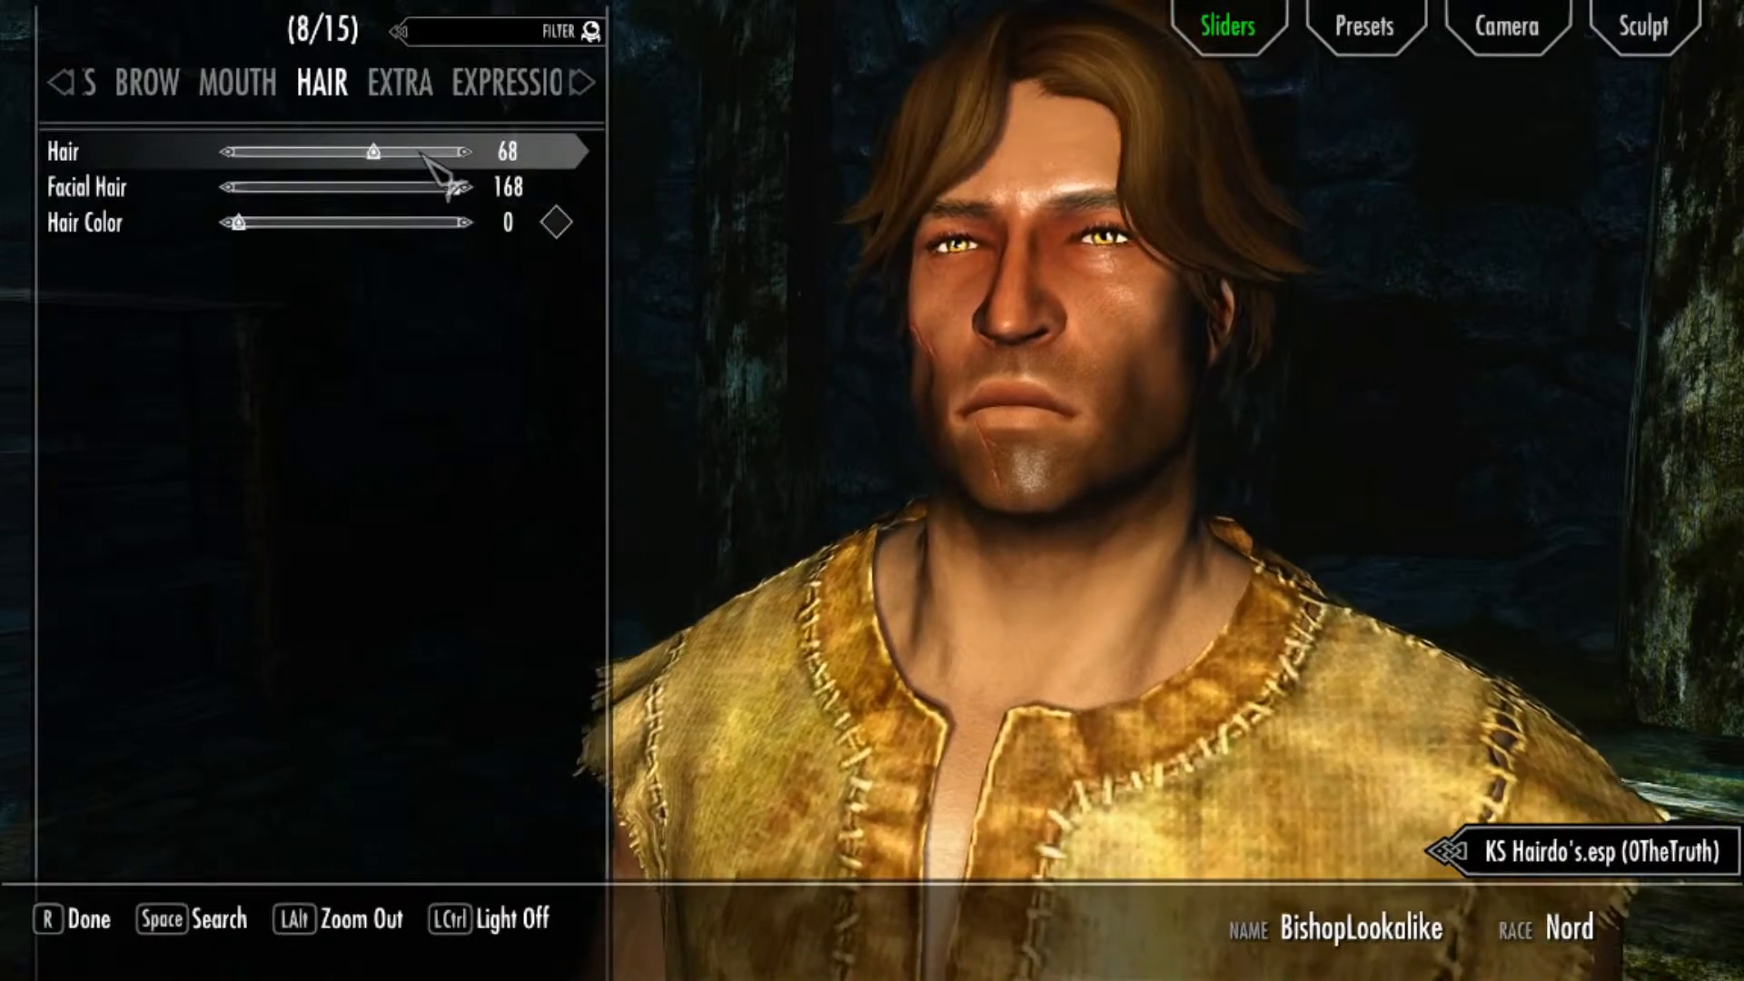
{"action": "key", "text": "Right"}
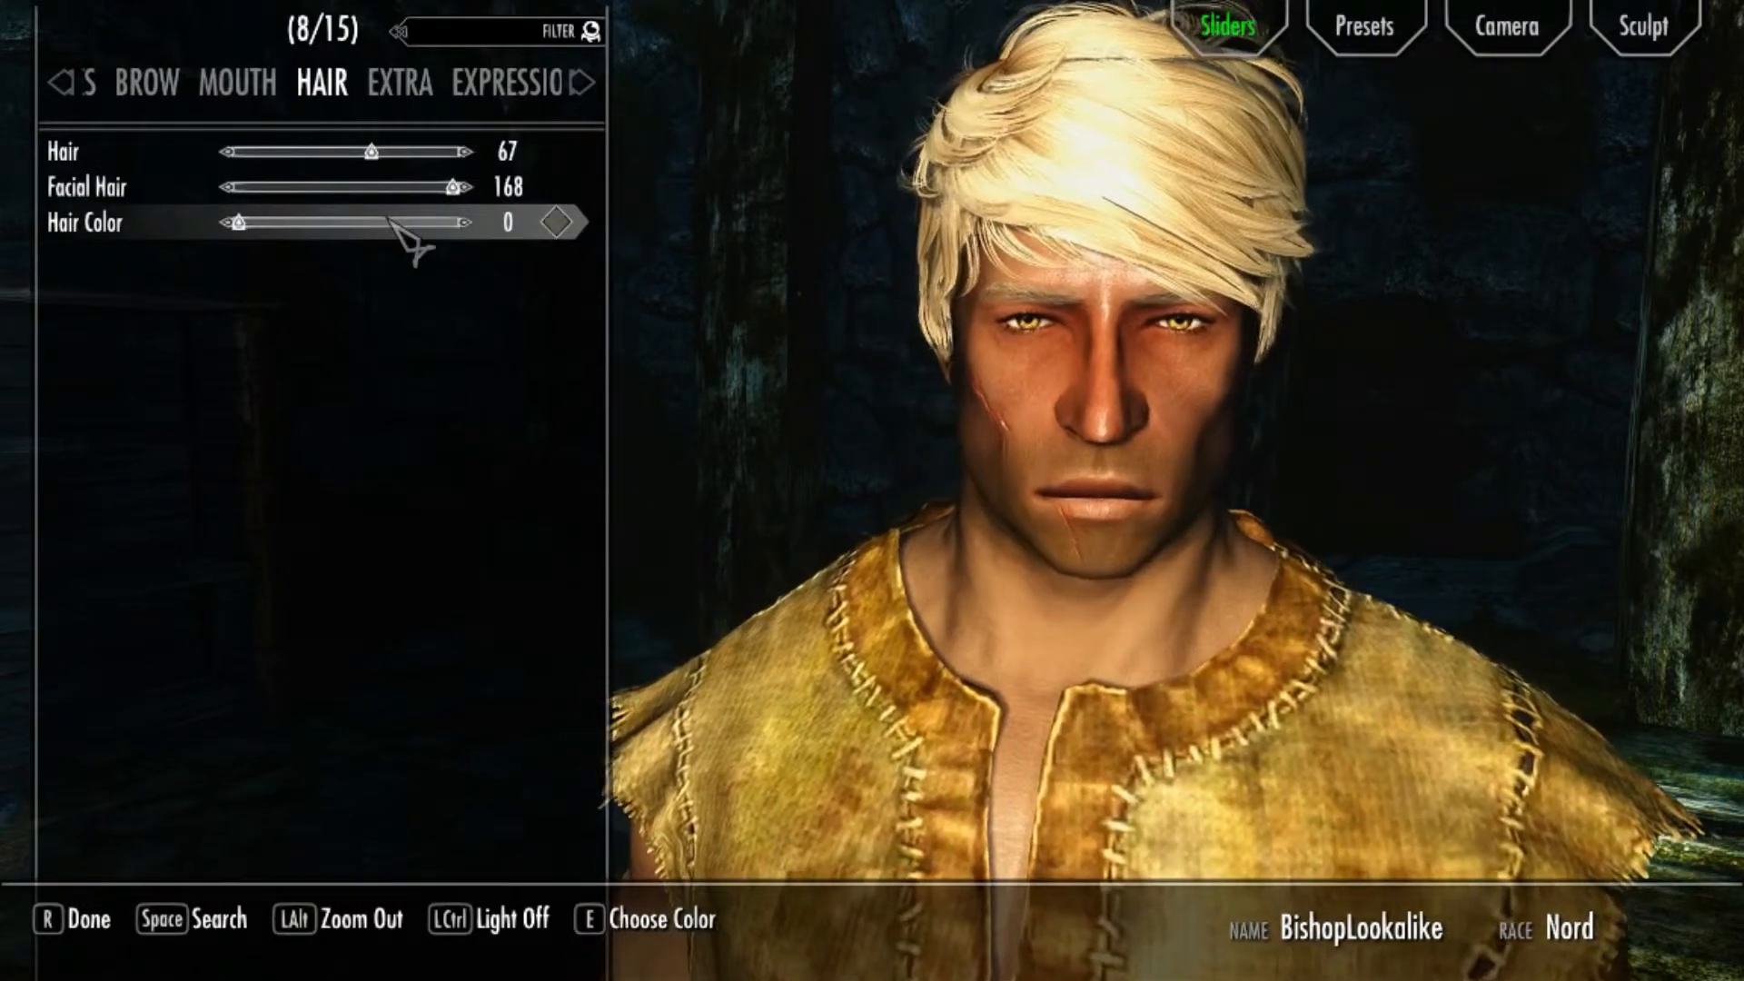
- Set Hair Color to 4 and Facial Hair to 166
{"action": "key", "text": "Right"}
{"action": "key", "text": "Right"}
{"action": "key", "text": "Right"}
{"action": "key", "text": "Right"}
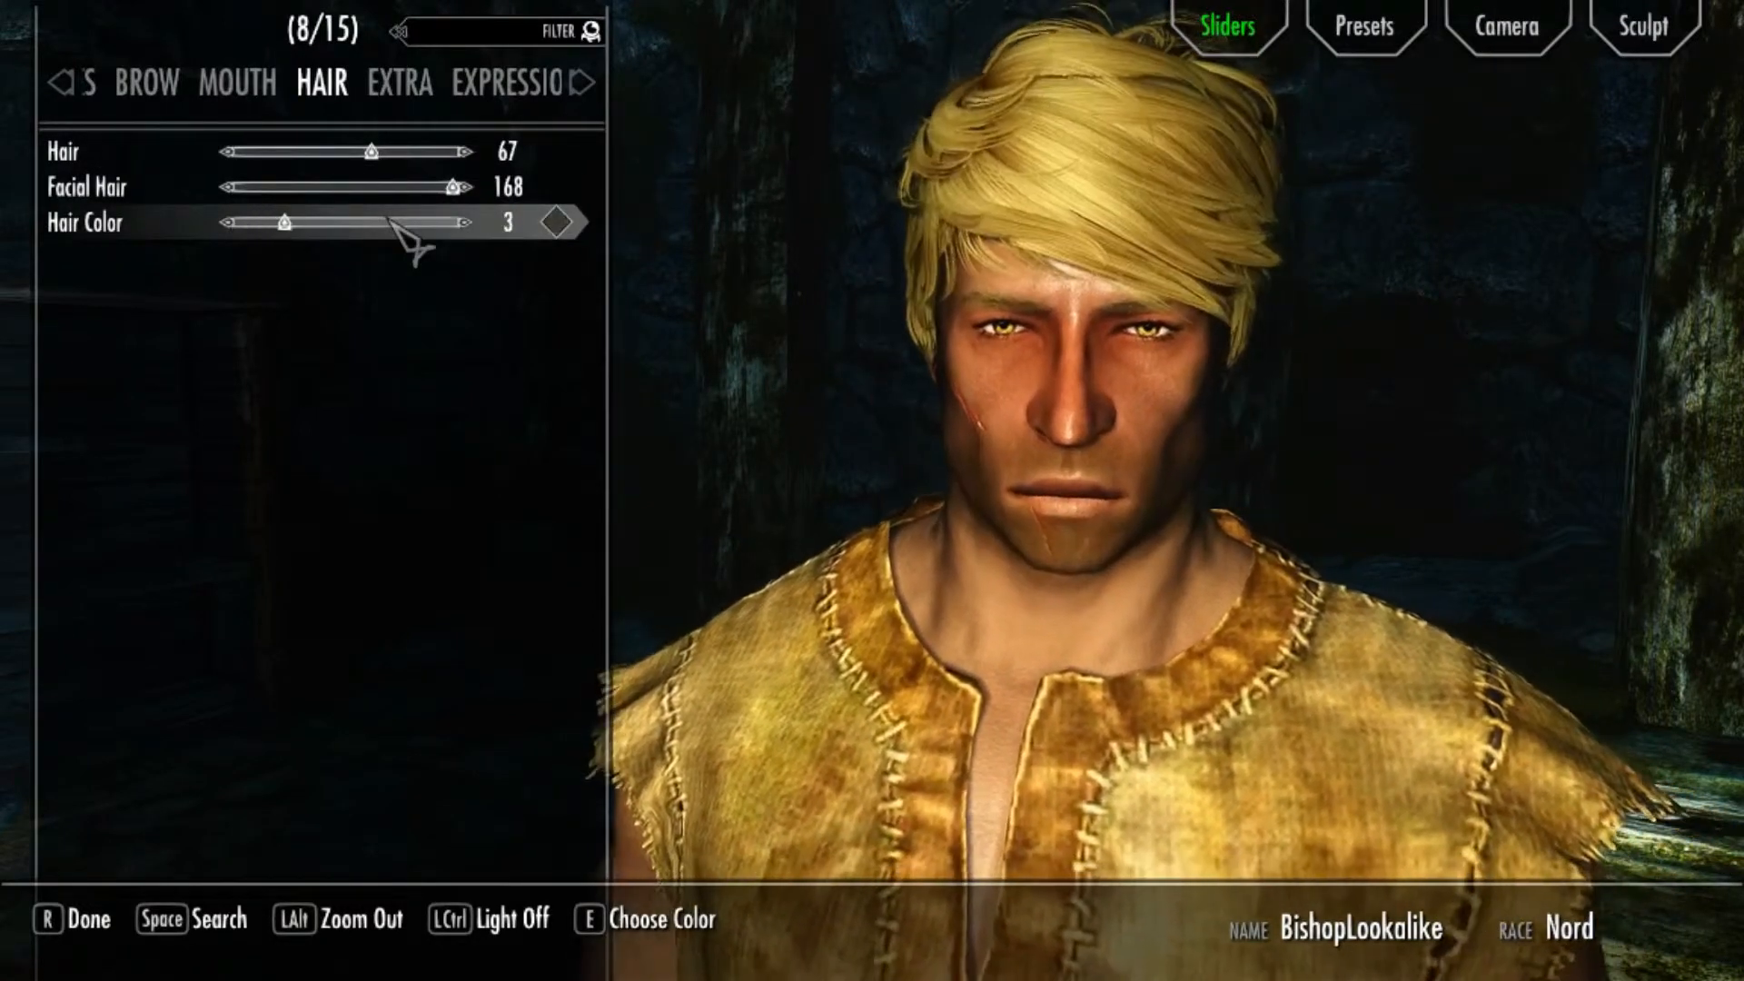
{"action": "key", "text": "Left"}
{"action": "key", "text": "Left"}
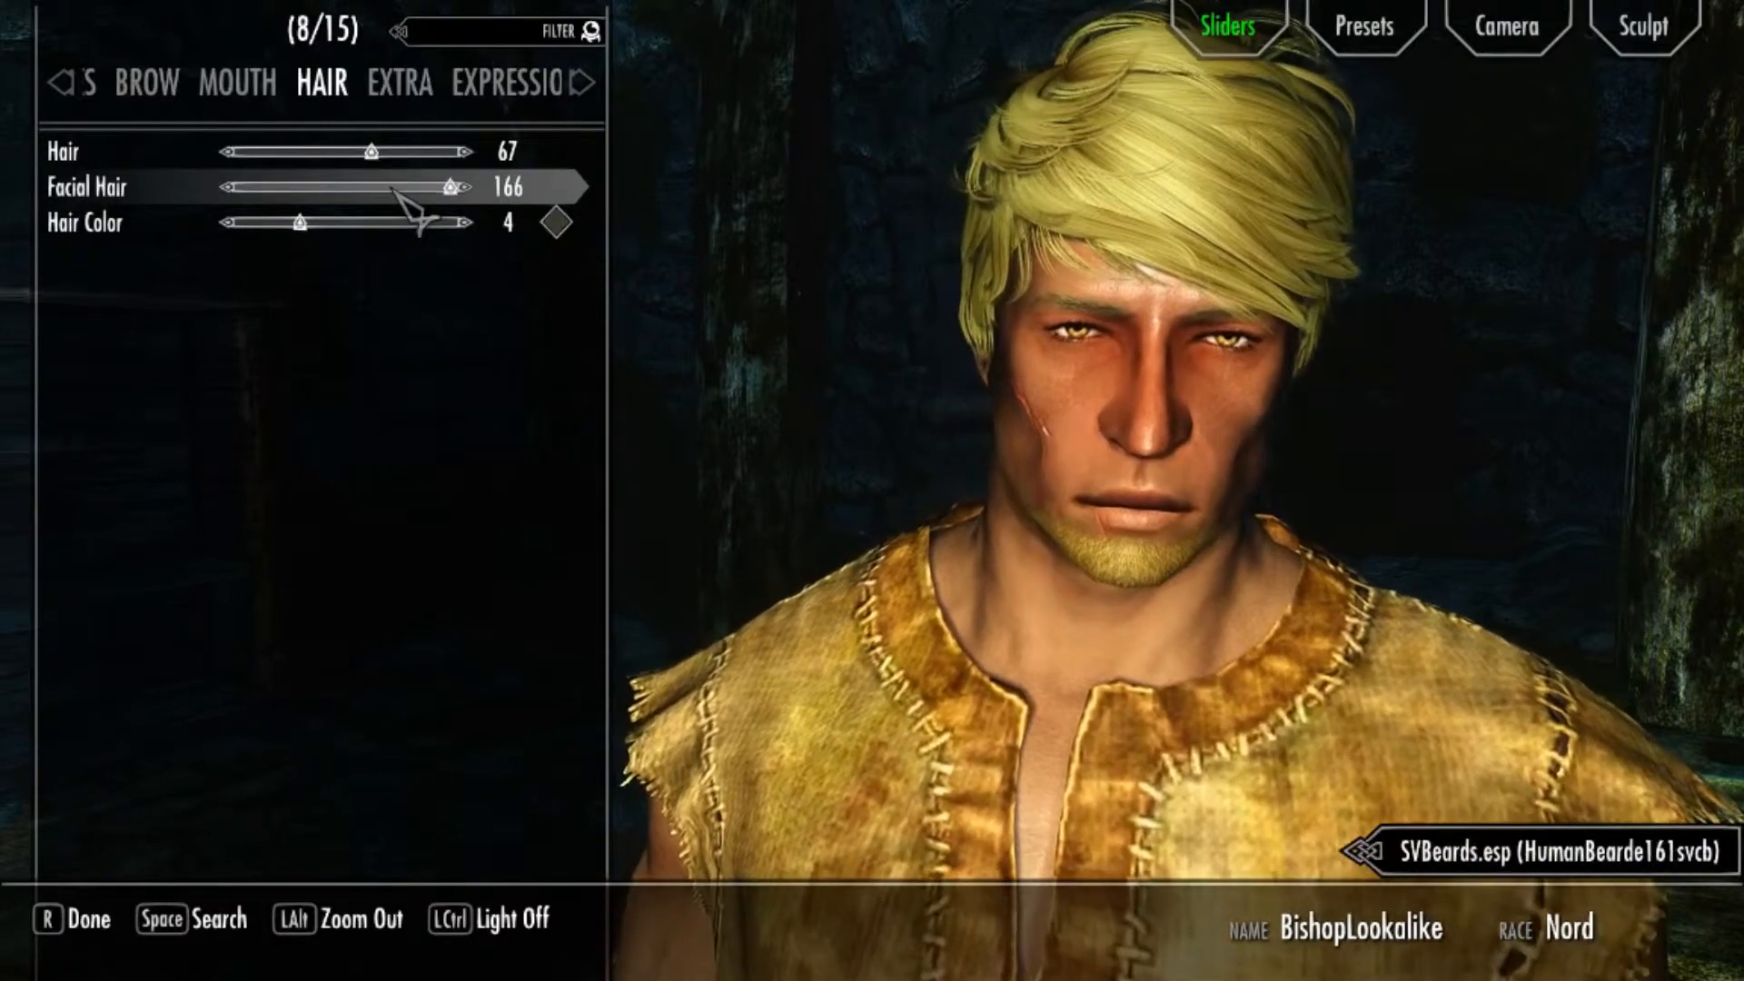
- Step through the darker hair color presets and set Hair Color to 10
{"action": "key", "text": "Right"}
{"action": "key", "text": "Right"}
{"action": "key", "text": "Right"}
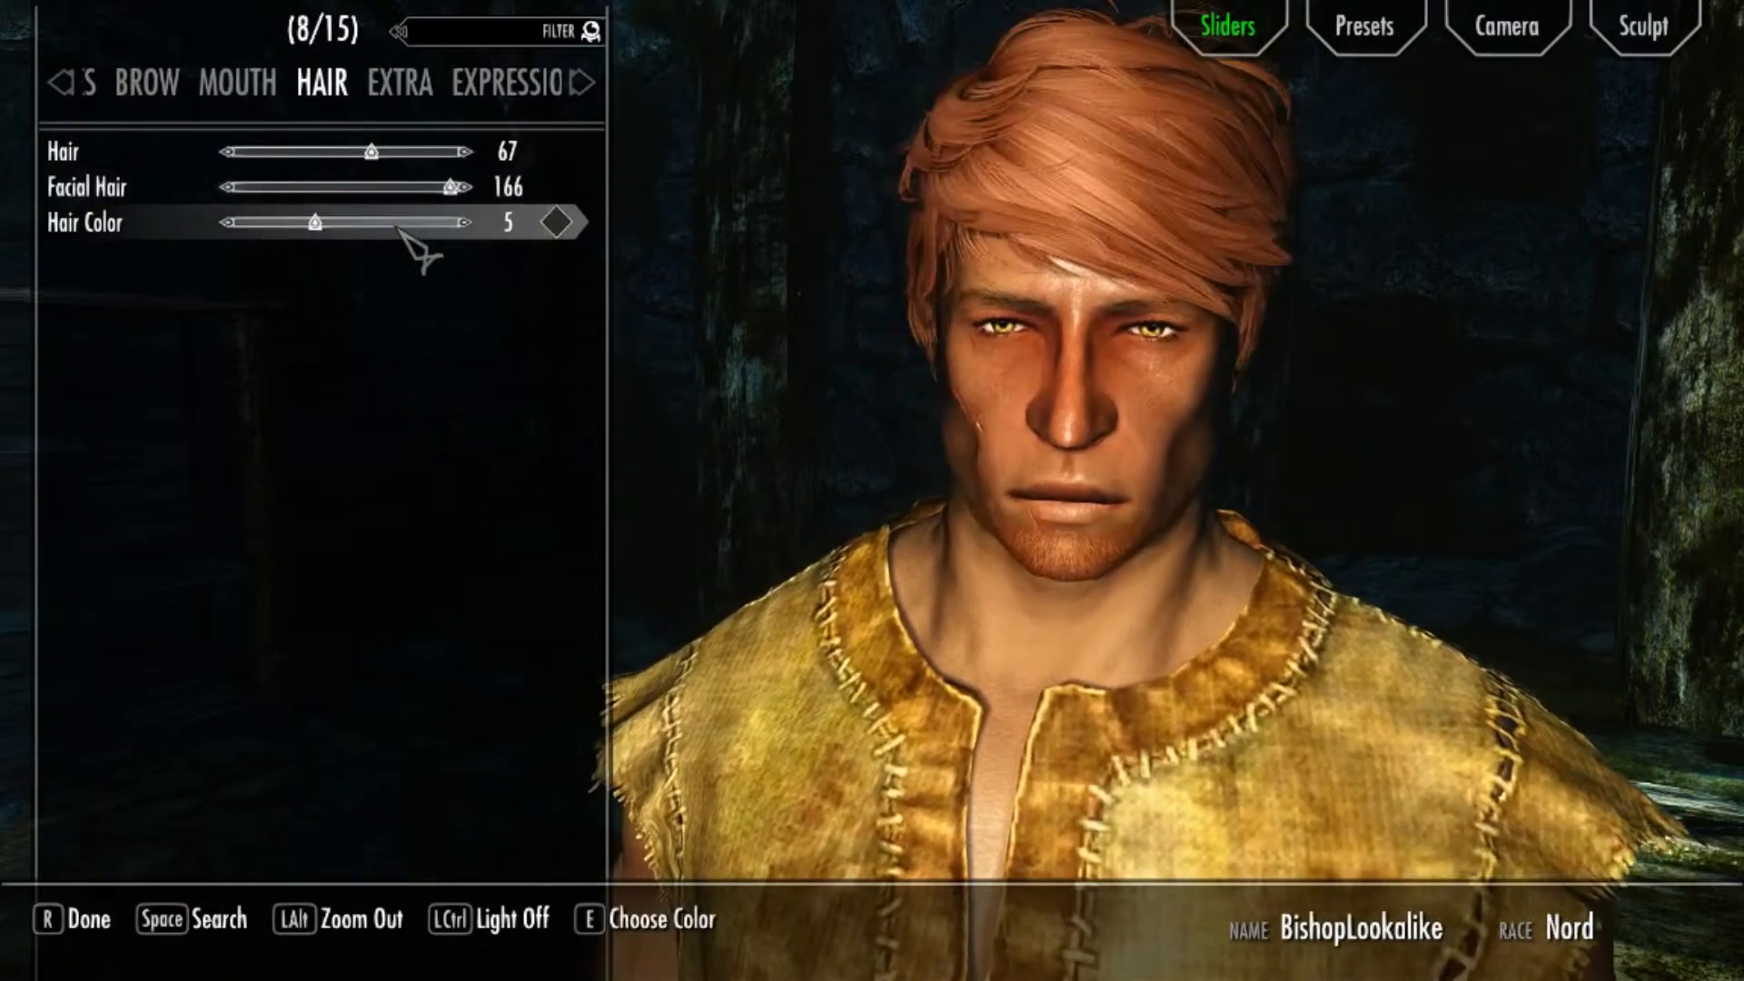
{"action": "key", "text": "Right"}
{"action": "key", "text": "Right"}
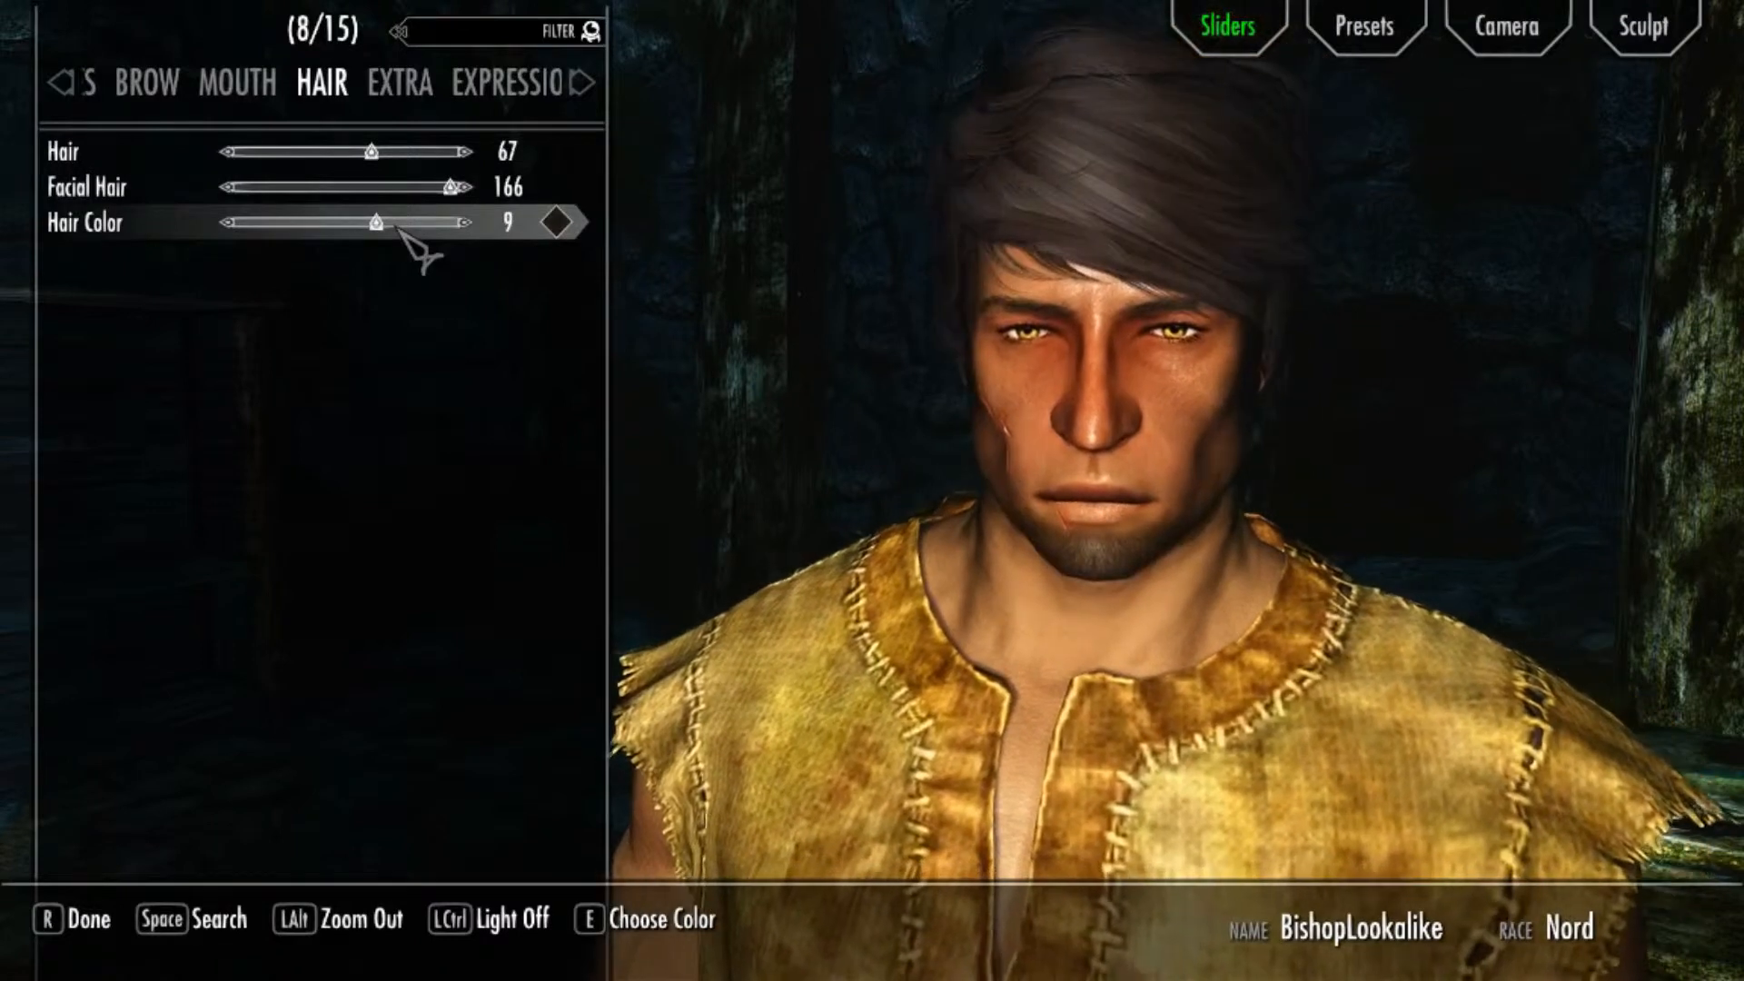
{"action": "key", "text": "Left"}
{"action": "key", "text": "Right"}
{"action": "key", "text": "Right"}
{"action": "key", "text": "Right"}
{"action": "key", "text": "Right"}
{"action": "key", "text": "Right"}
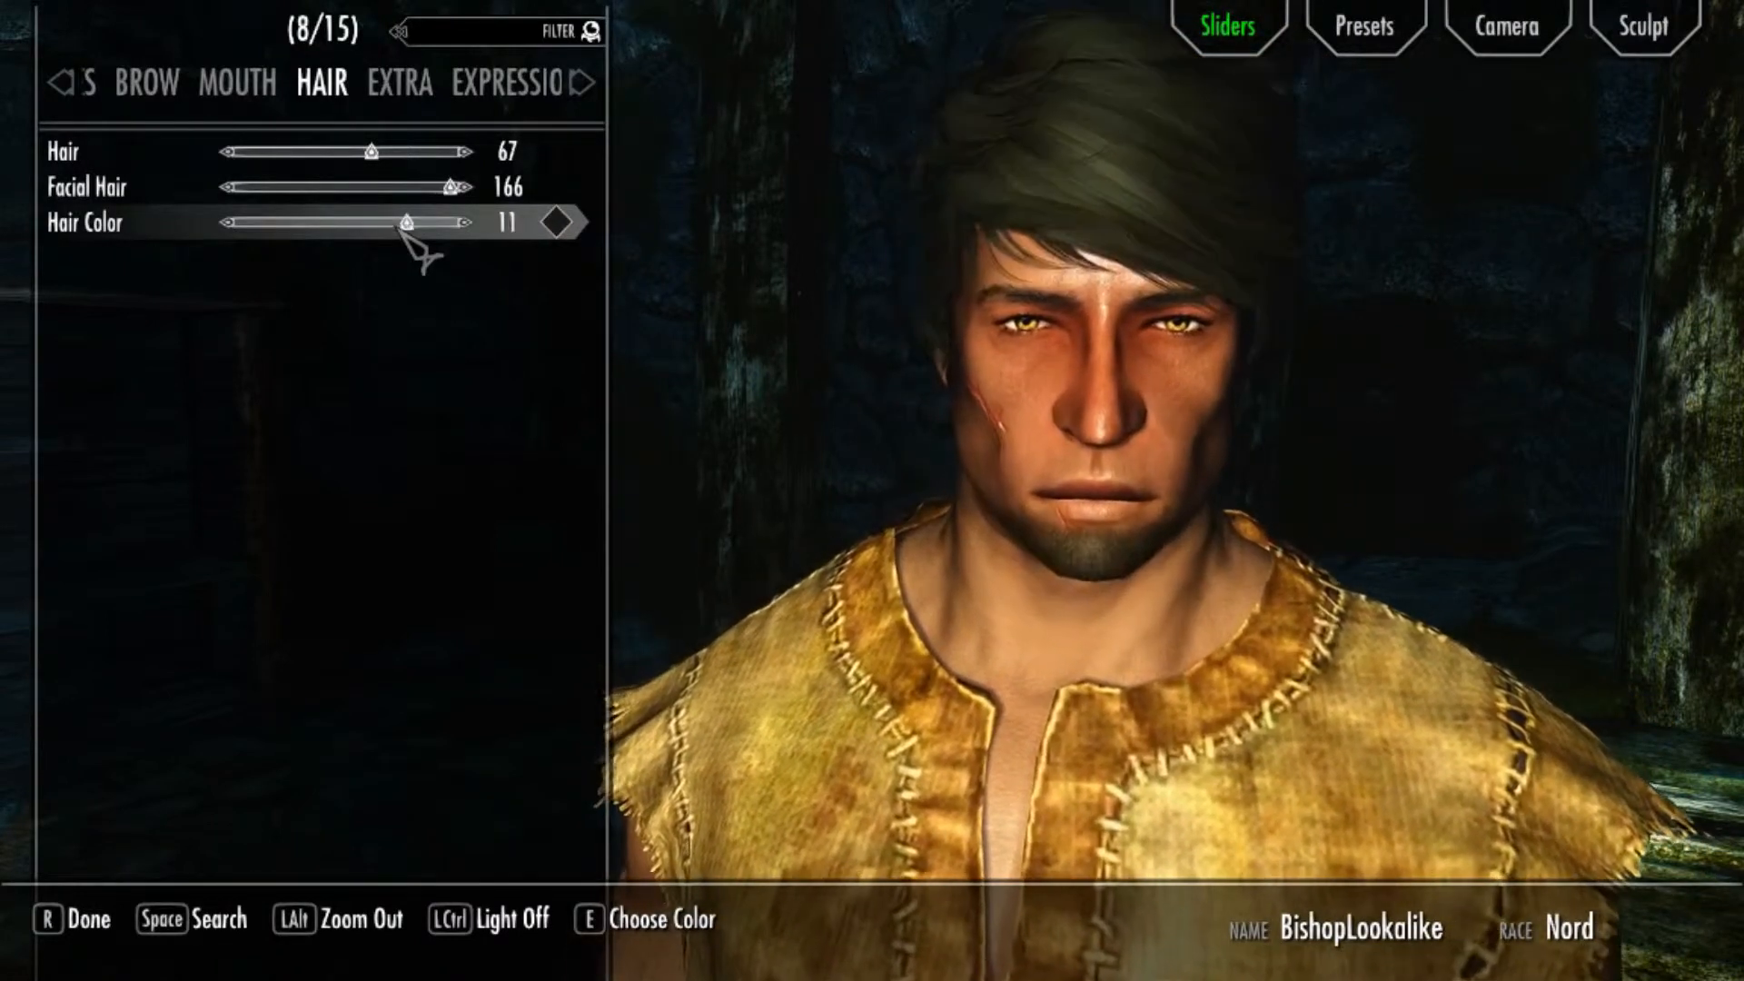
{"action": "key", "text": "Left"}
{"action": "key", "text": "Left"}
{"action": "key", "text": "Left"}
{"action": "key", "text": "Left"}
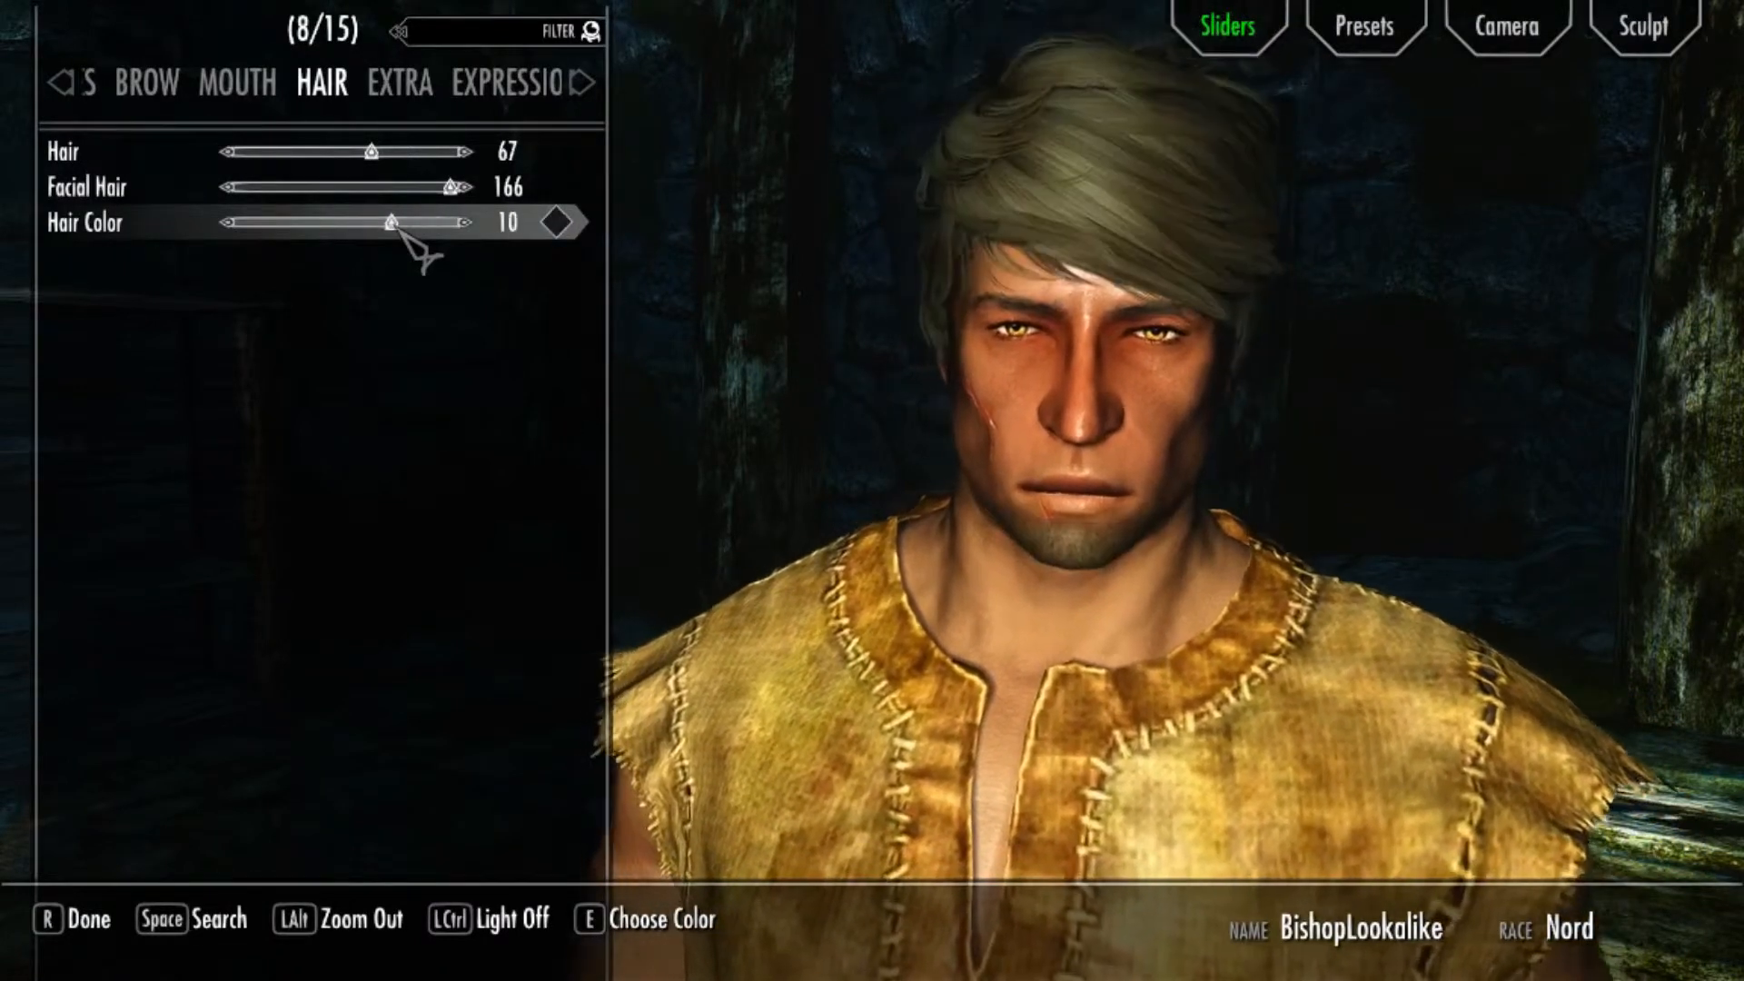
- Try the lighter hair color presets down to 0
{"action": "key", "text": "Left"}
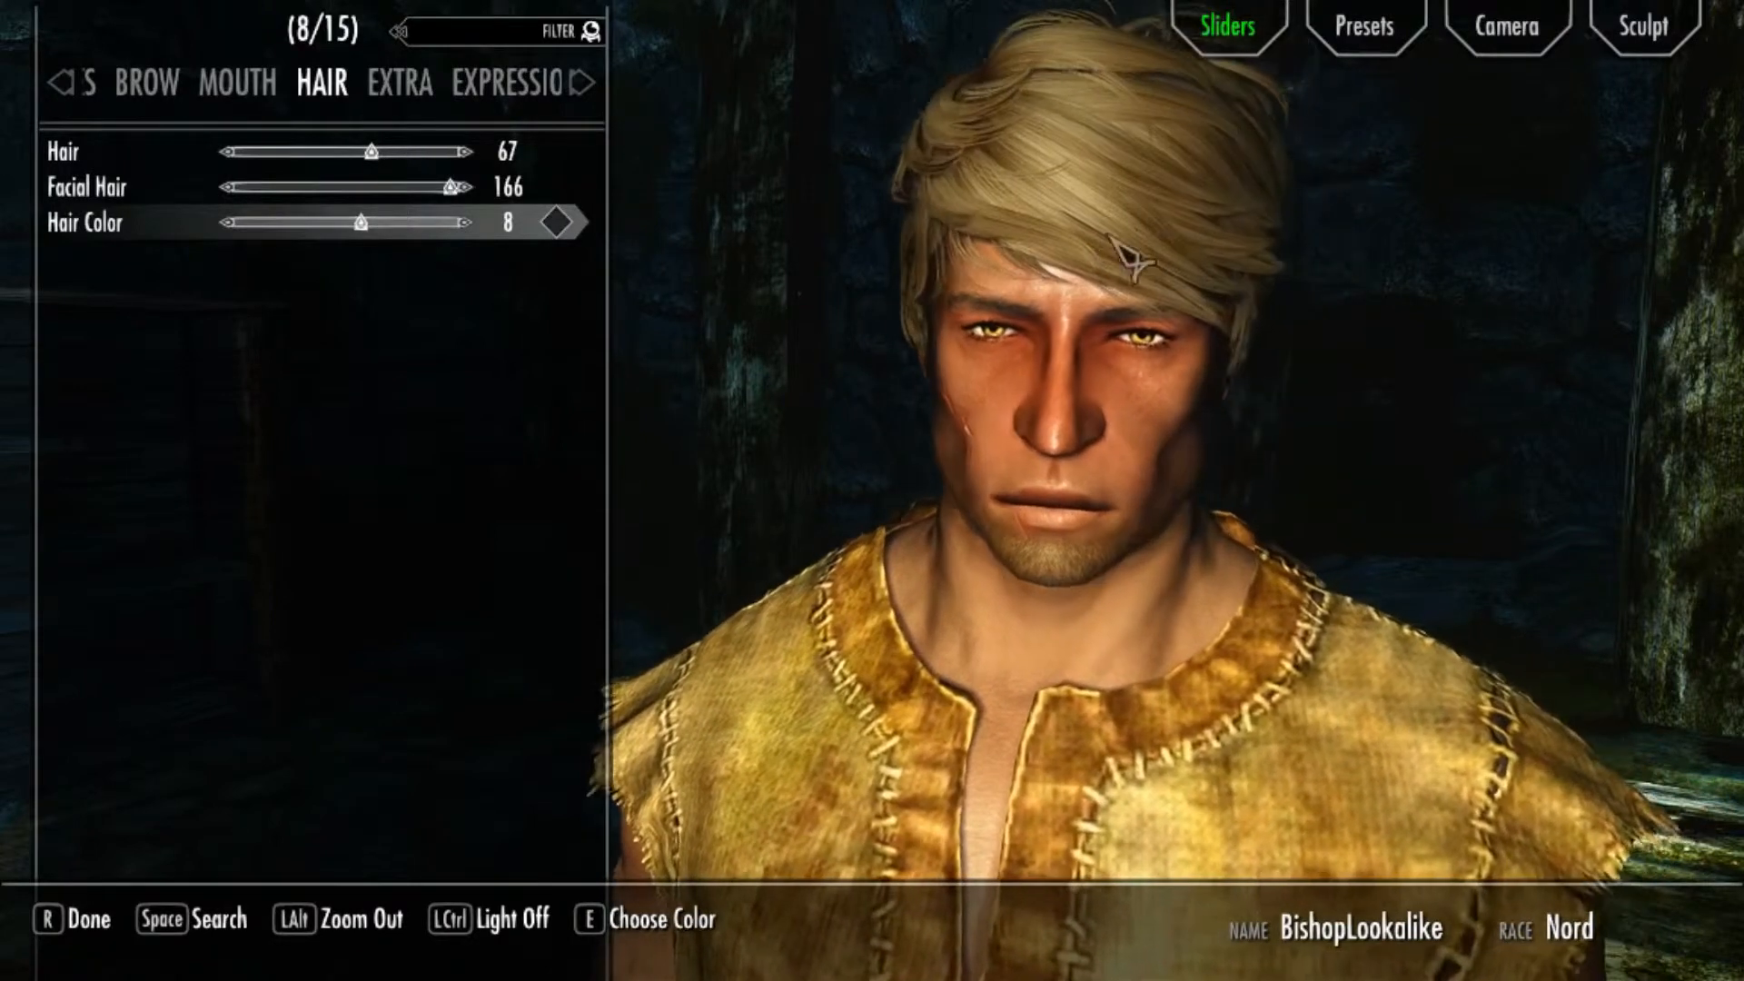
{"action": "key", "text": "Left"}
{"action": "key", "text": "Left"}
{"action": "key", "text": "Left"}
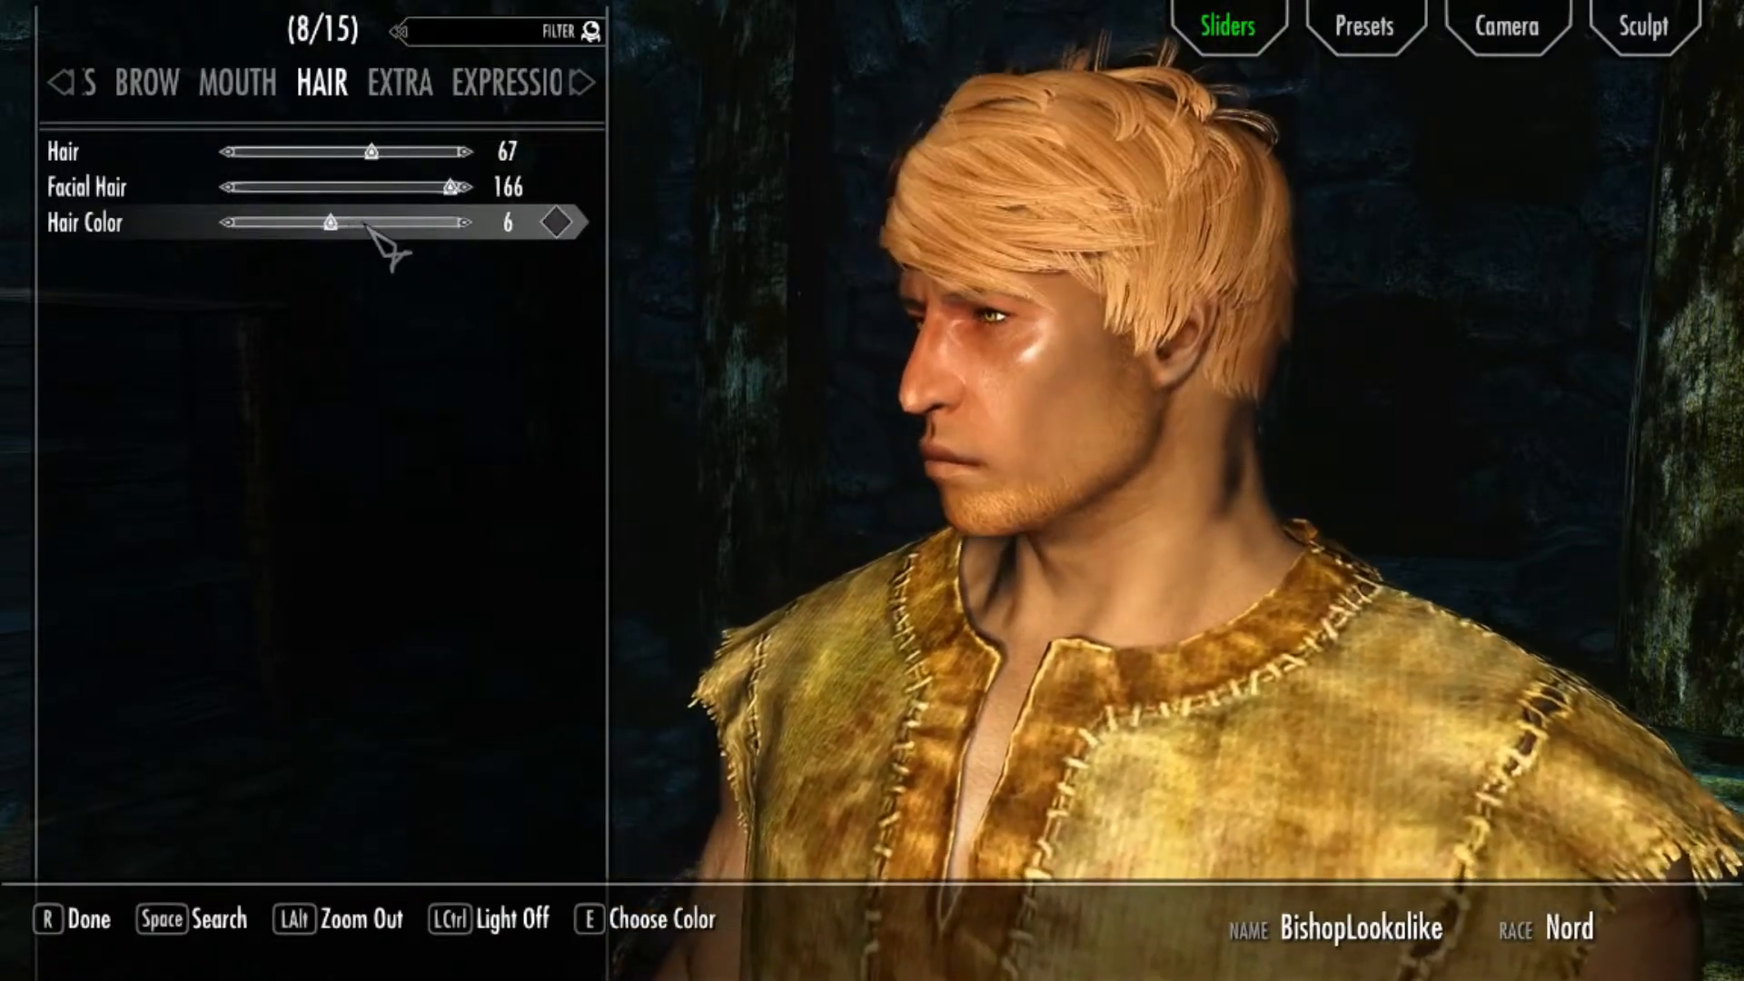
{"action": "key", "text": "Left"}
{"action": "key", "text": "Left"}
{"action": "key", "text": "Left"}
{"action": "key", "text": "Left"}
{"action": "key", "text": "Left"}
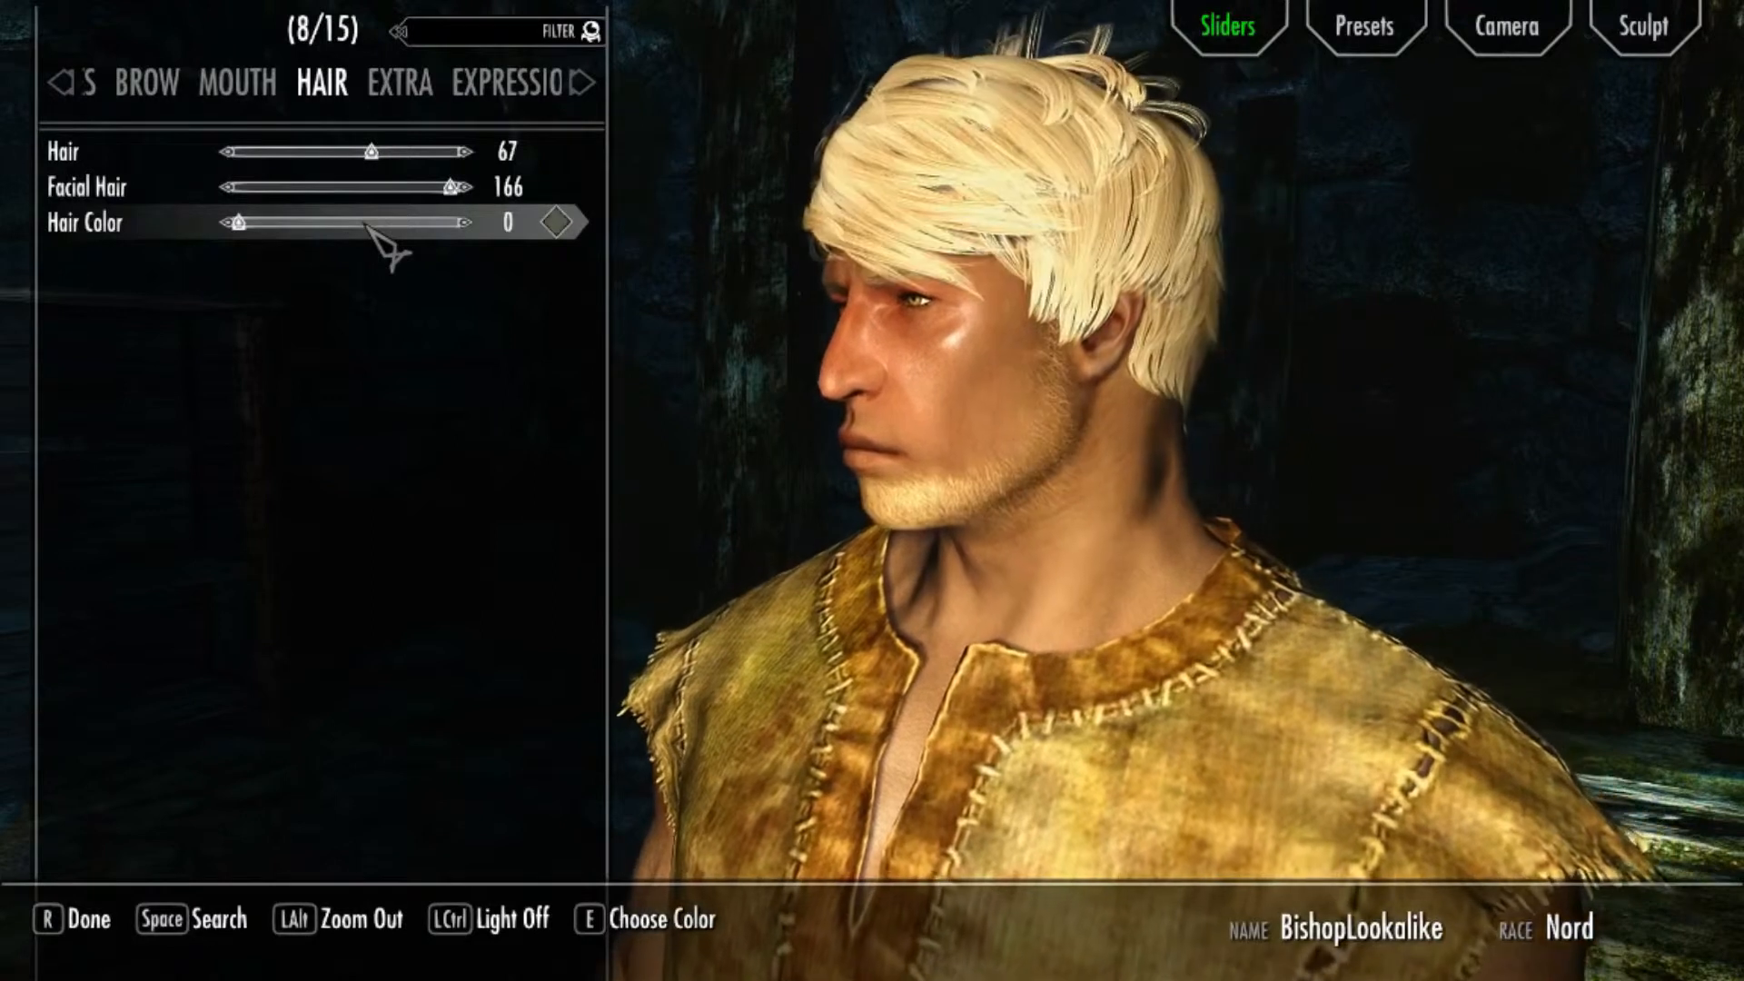
- Compare the hair color presets from 0 up to 14 and choose Hair Color 10
{"action": "key", "text": "Right"}
{"action": "key", "text": "Right"}
{"action": "key", "text": "Right"}
{"action": "key", "text": "Right"}
{"action": "key", "text": "Right"}
{"action": "key", "text": "Right"}
{"action": "key", "text": "Right"}
{"action": "key", "text": "Right"}
{"action": "key", "text": "Right"}
{"action": "key", "text": "Right"}
{"action": "key", "text": "Right"}
{"action": "key", "text": "Right"}
{"action": "key", "text": "Right"}
{"action": "key", "text": "Right"}
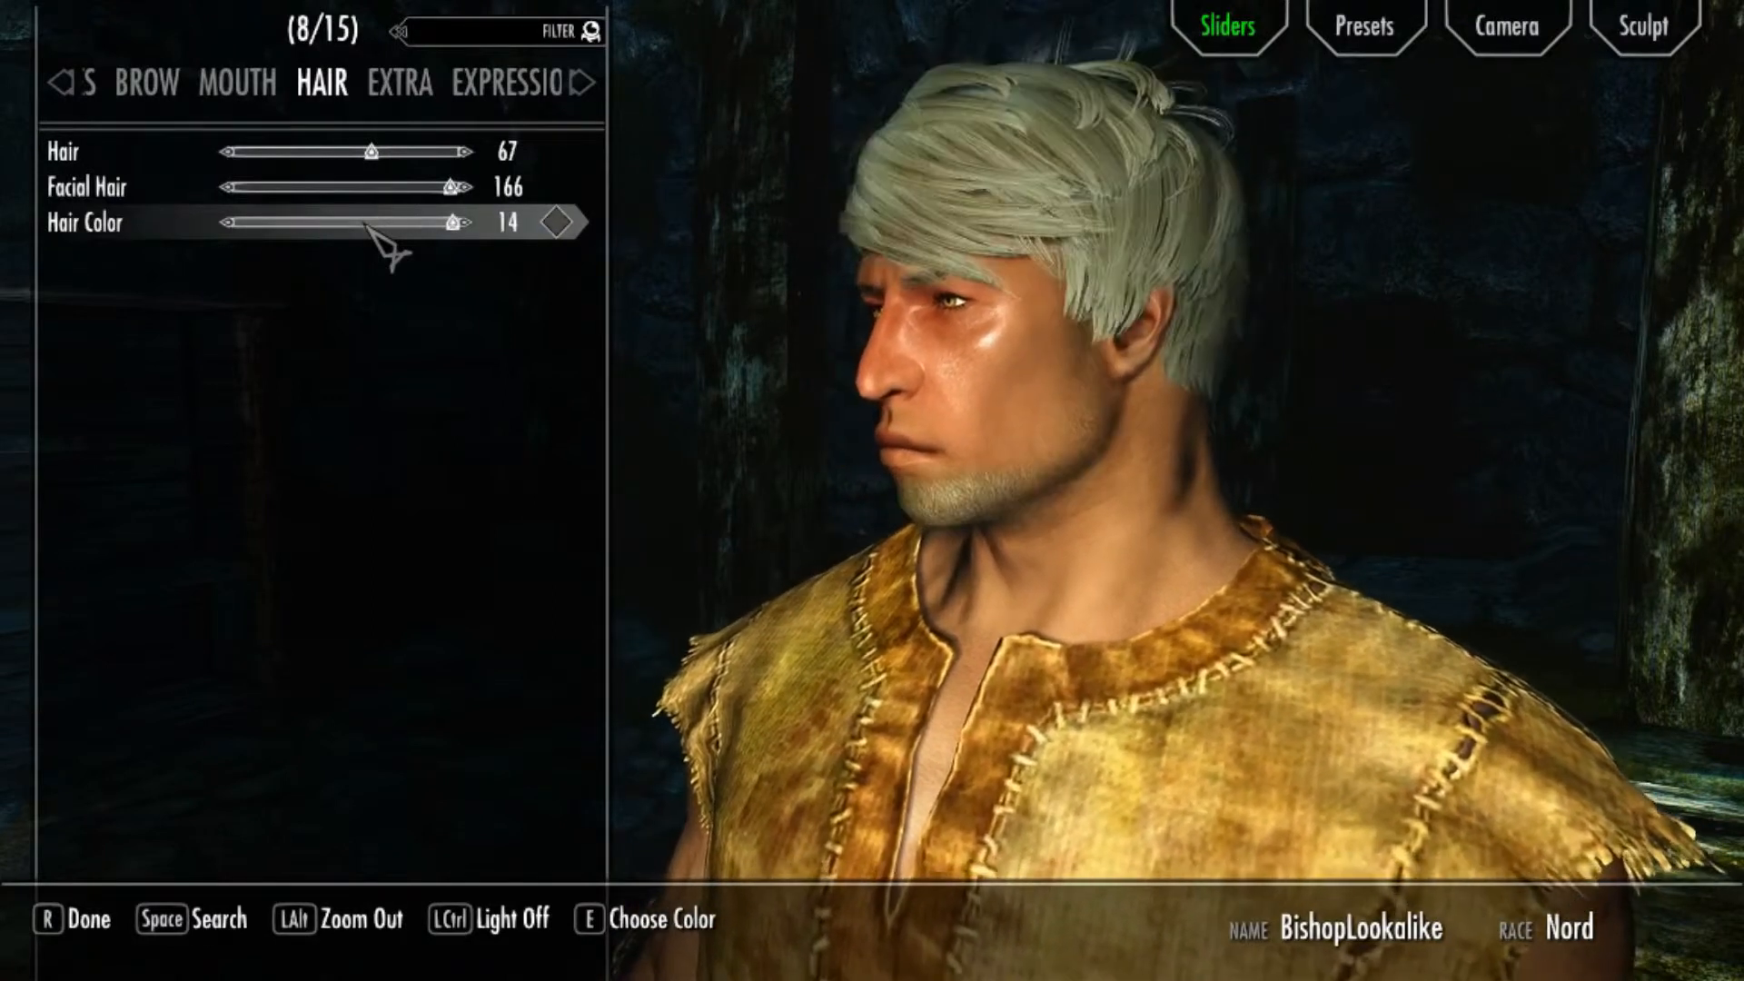
{"action": "key", "text": "Left"}
{"action": "key", "text": "Left"}
{"action": "key", "text": "Left"}
{"action": "key", "text": "Left"}
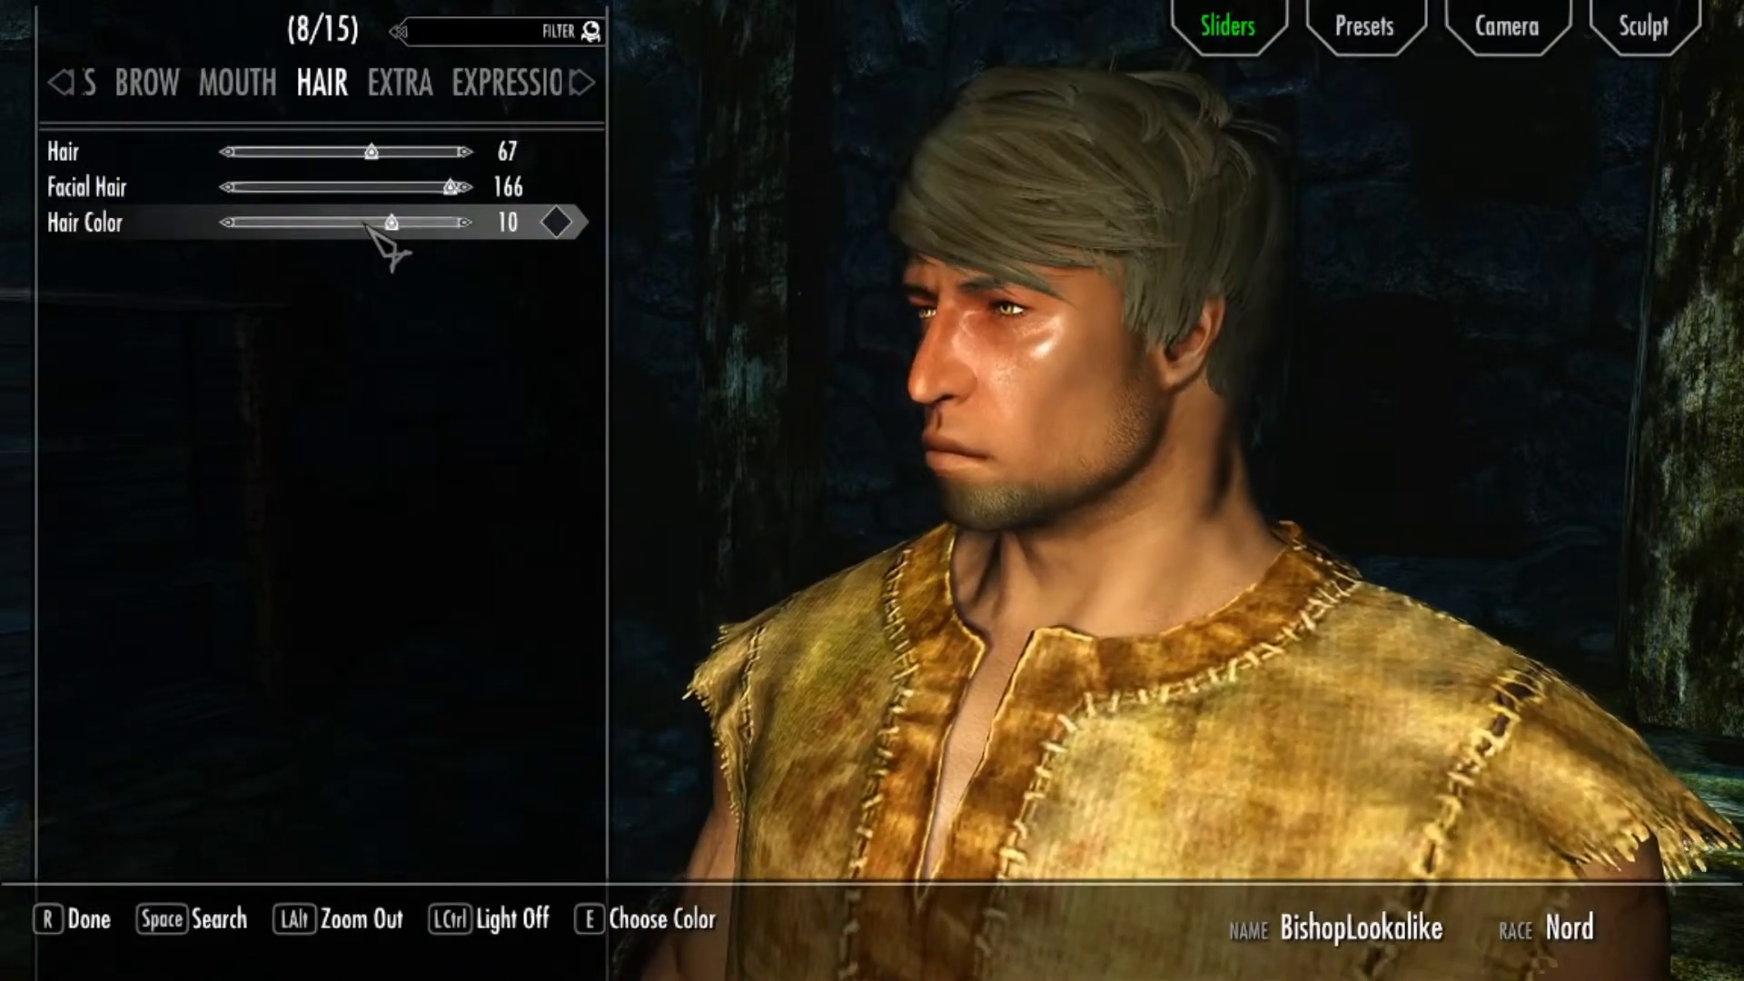
{"action": "left_click_drag", "start_coordinate": [1043, 245], "coordinate": [1408, 495]}
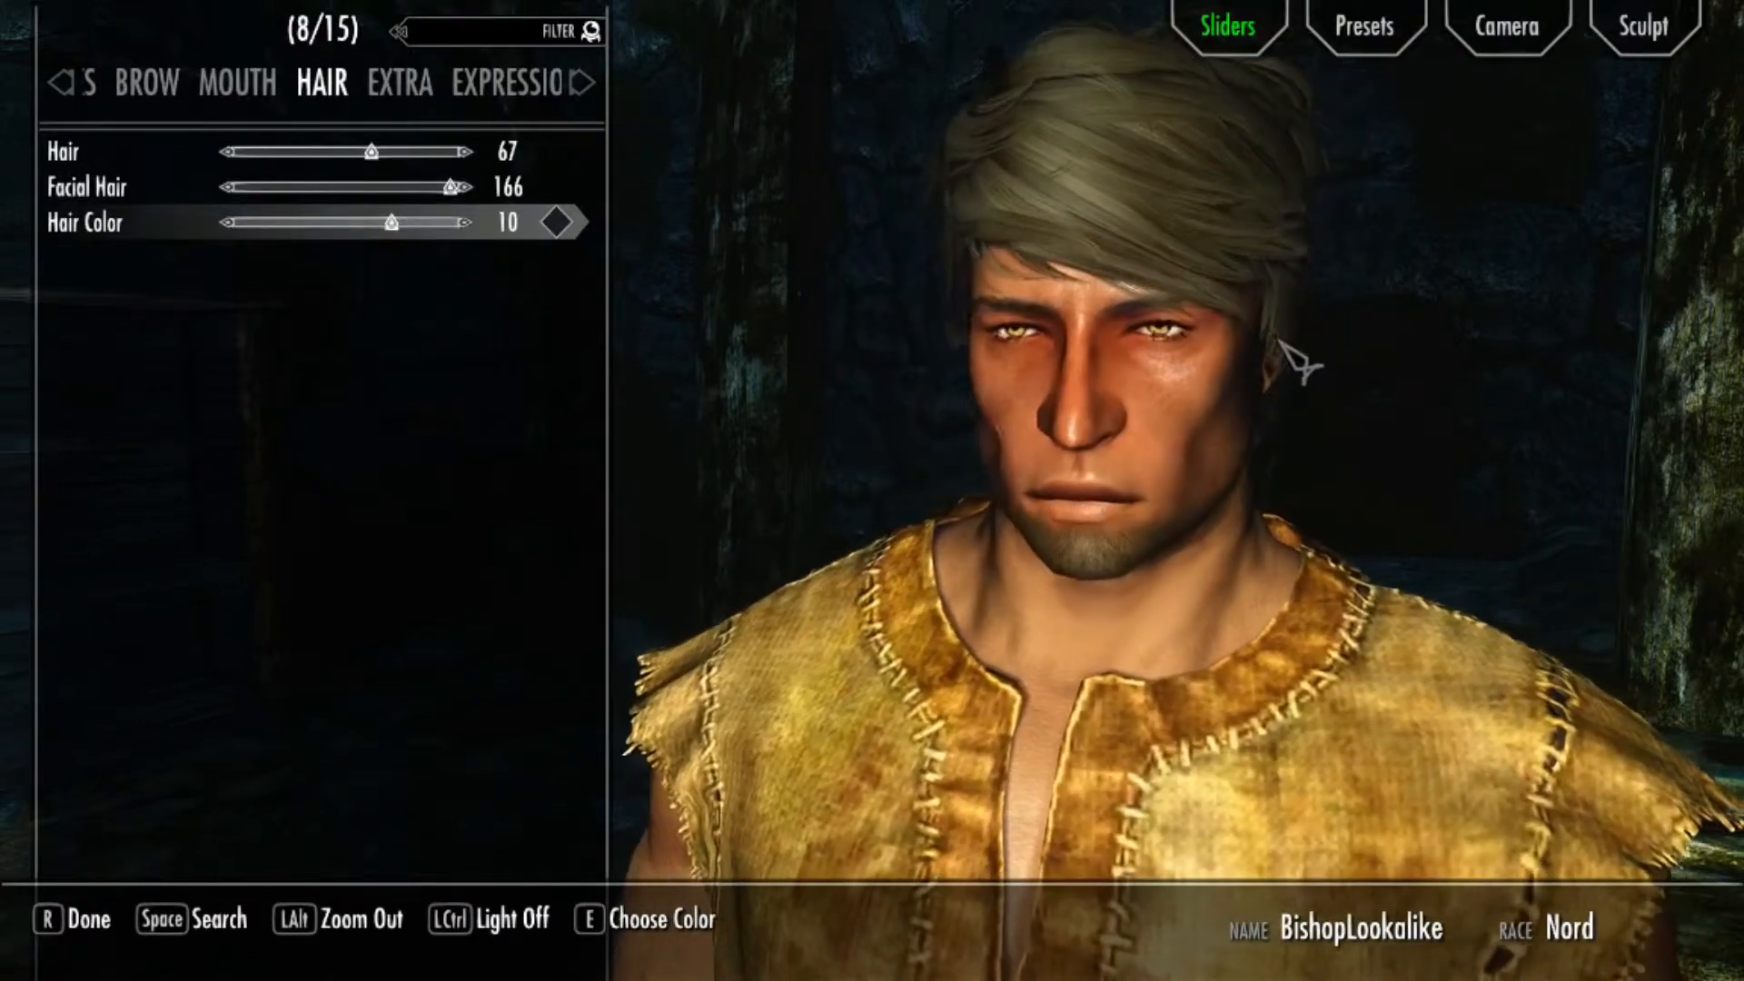
- Compare the beards from the side and set Facial Hair to 152
{"action": "key", "text": "Up"}
{"action": "key", "text": "Up"}
{"action": "key", "text": "Down"}
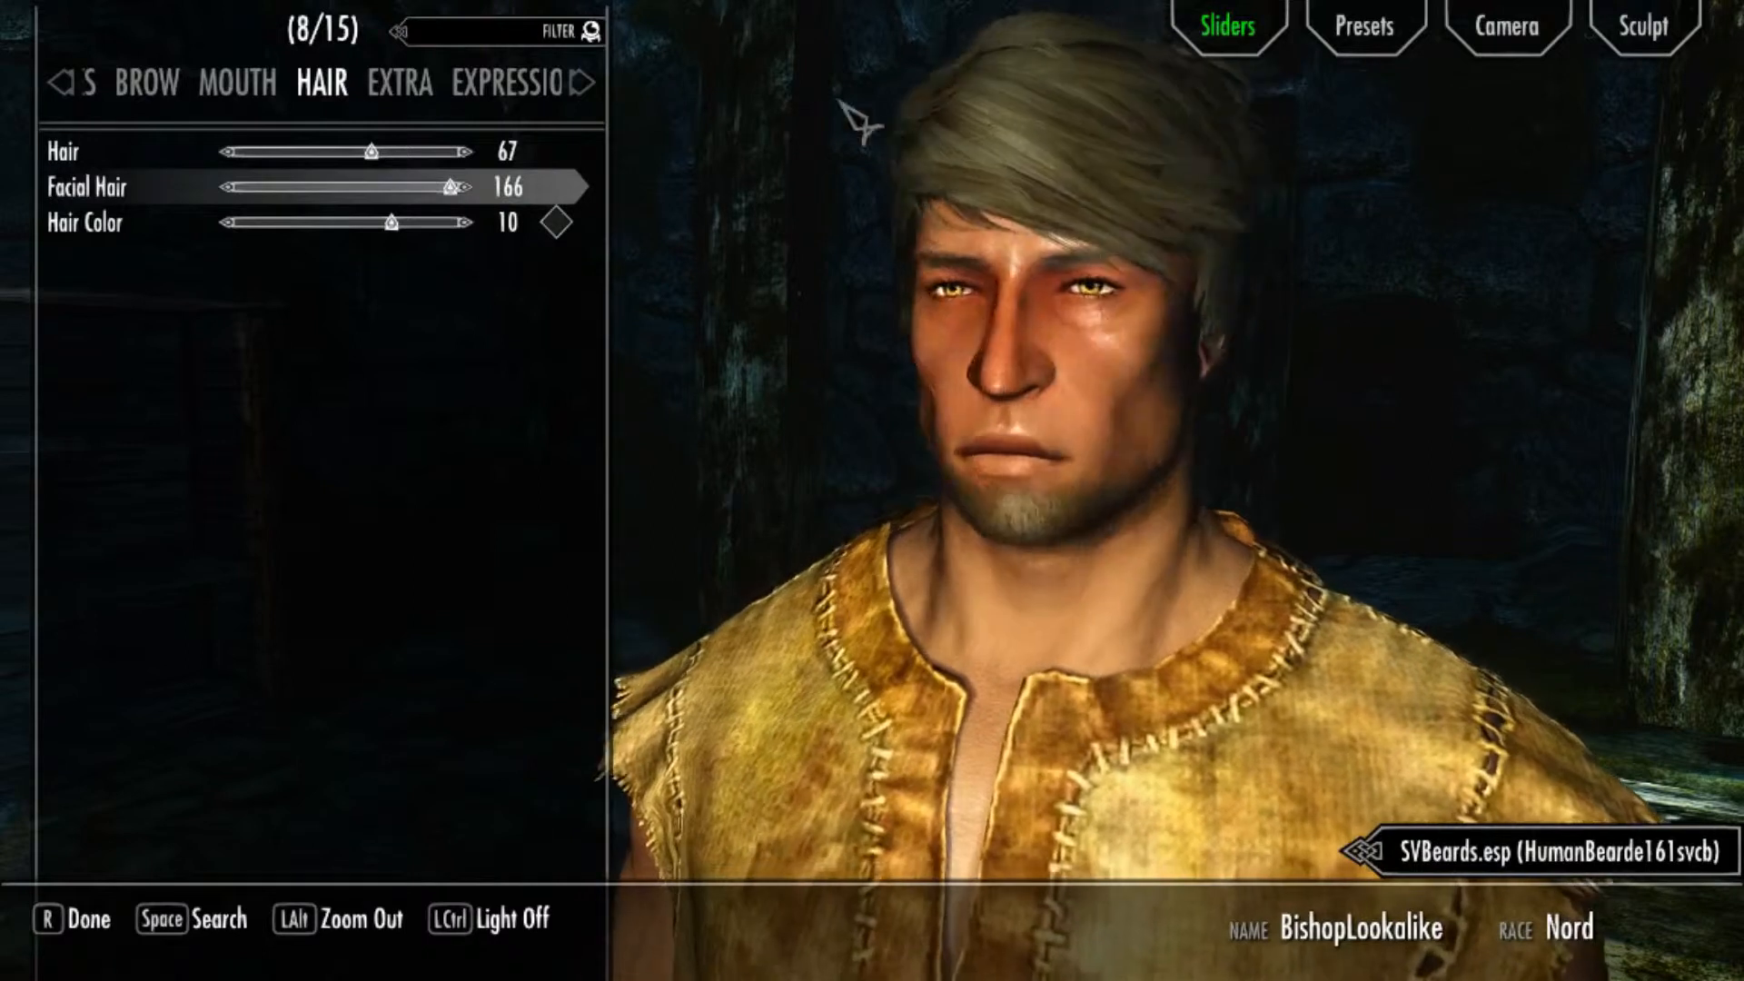
{"action": "left_click_drag", "start_coordinate": [902, 127], "coordinate": [699, 114]}
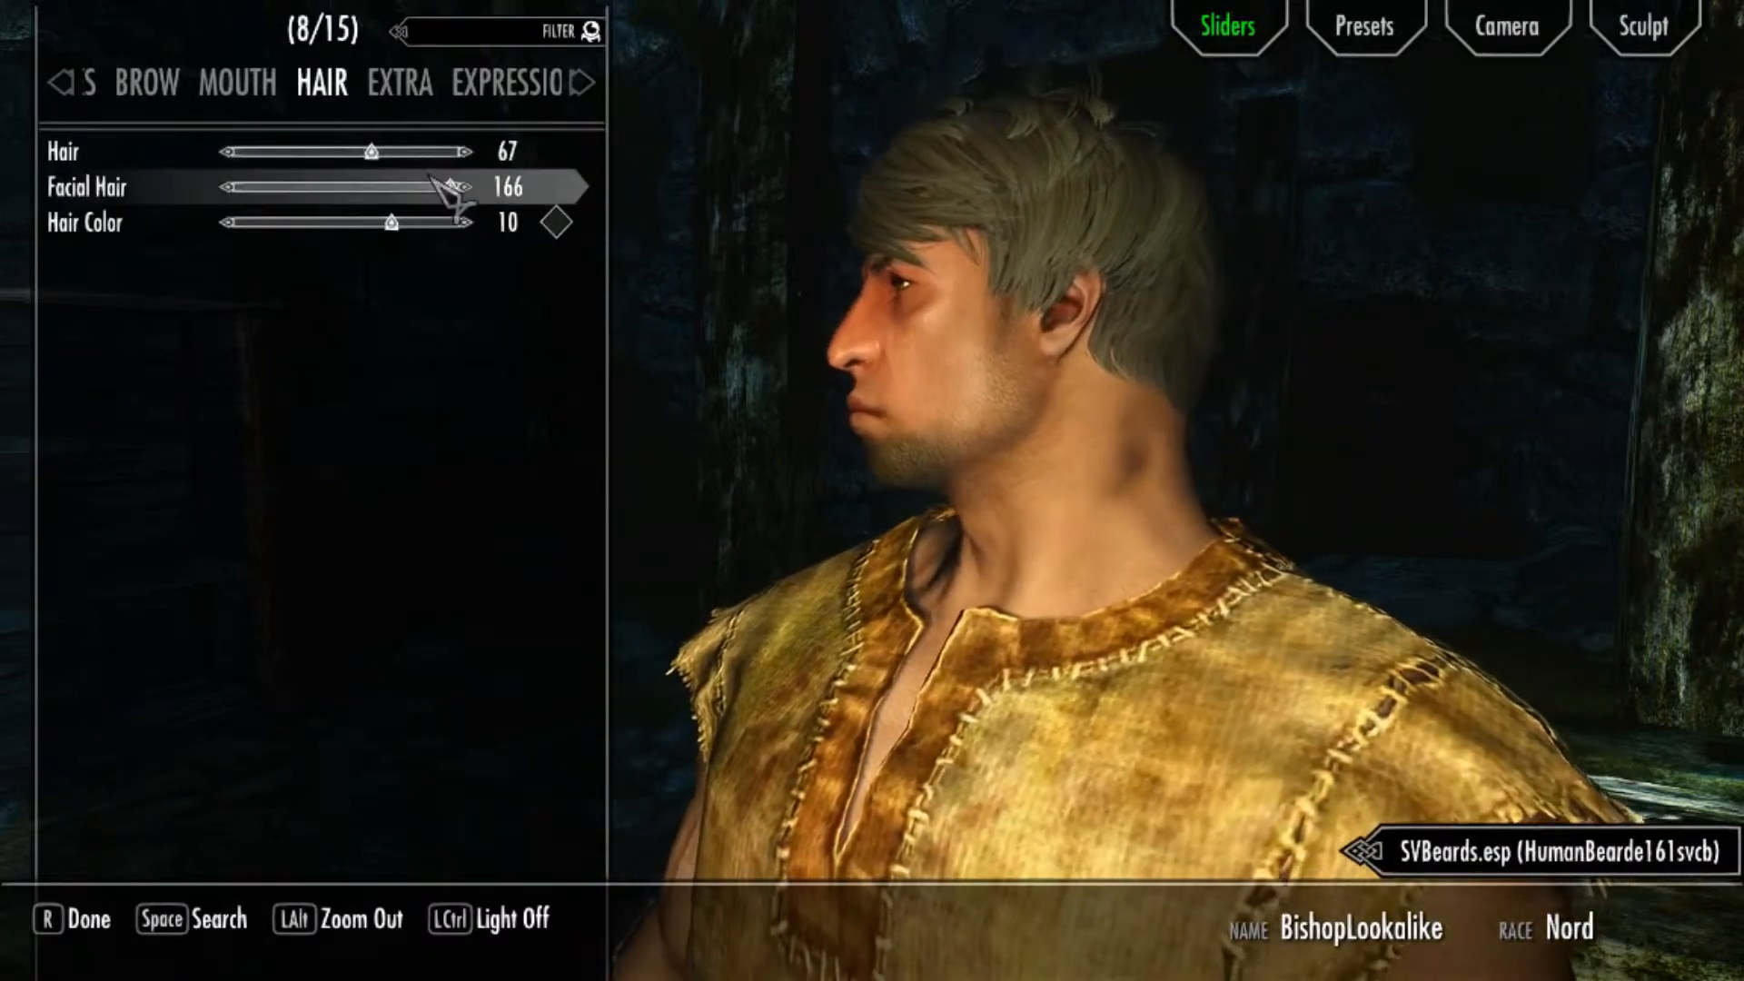
{"action": "key", "text": "Left"}
{"action": "key", "text": "Left"}
{"action": "key", "text": "Left"}
{"action": "key", "text": "Left"}
{"action": "key", "text": "Left"}
{"action": "key", "text": "Left"}
{"action": "key", "text": "Left"}
{"action": "key", "text": "Left"}
{"action": "key", "text": "Left"}
{"action": "key", "text": "Left"}
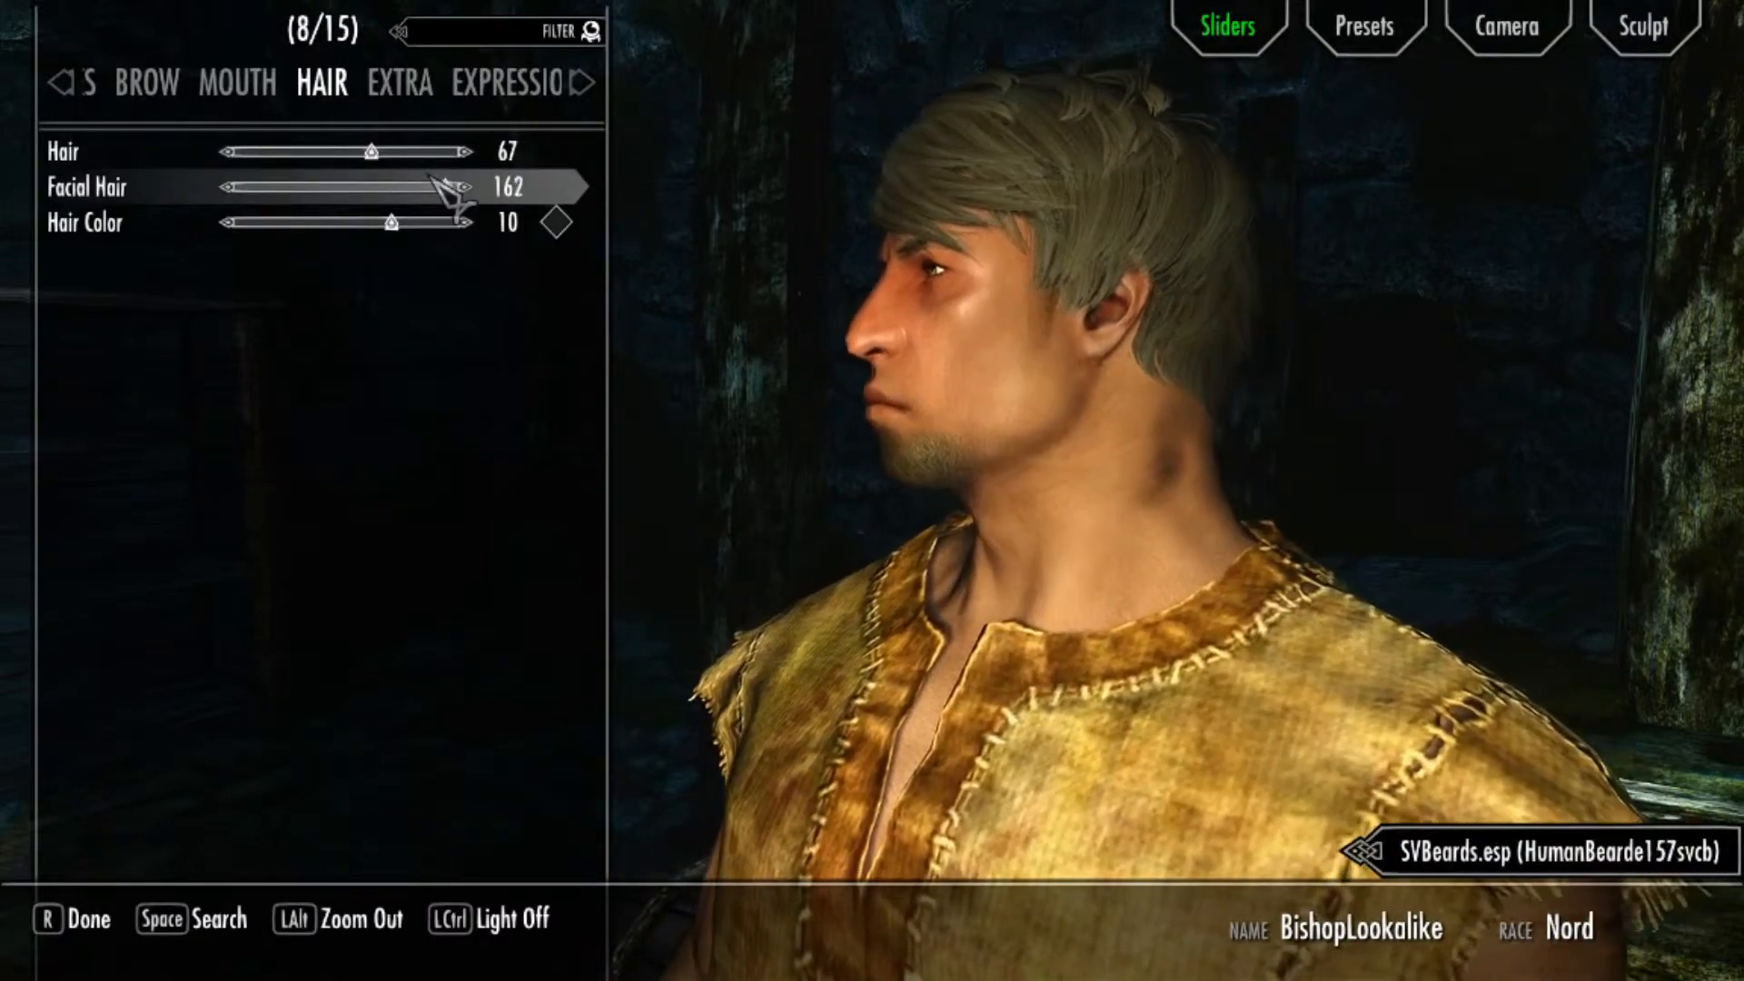
{"action": "key", "text": "Left"}
{"action": "key", "text": "Left"}
{"action": "key", "text": "Left"}
{"action": "key", "text": "Left"}
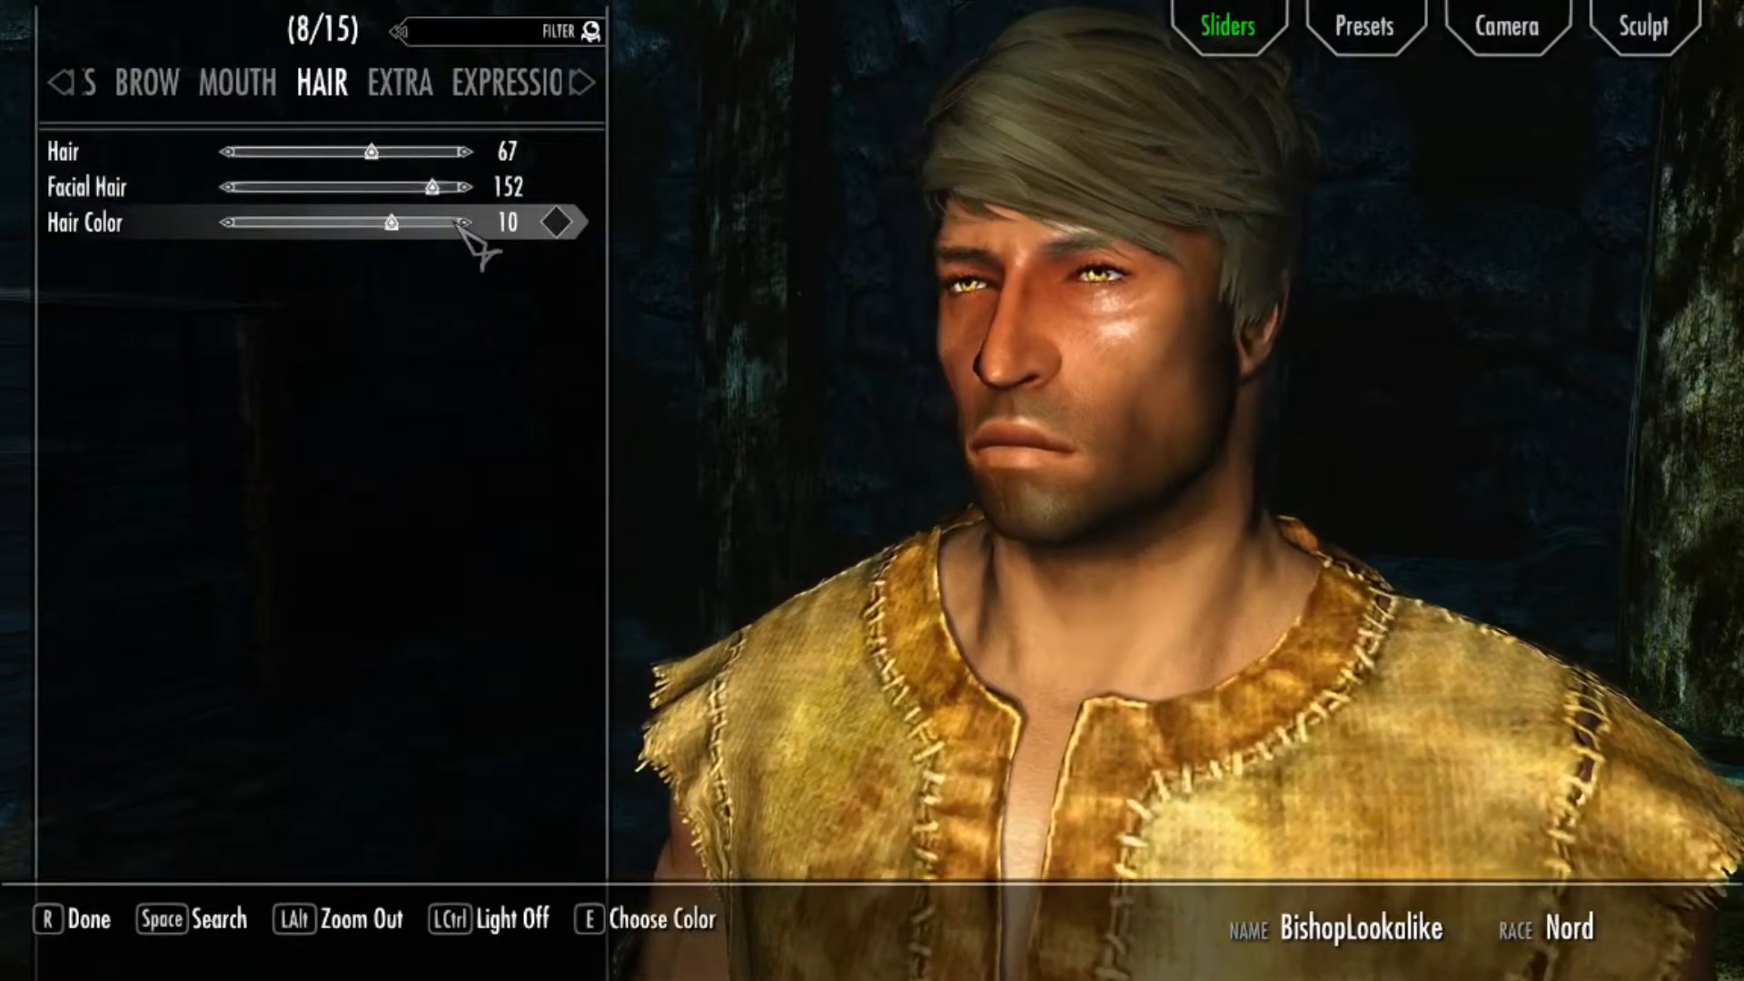
- Start a custom hair color and adjust its hue, saturation and brightness to the reddish brown FF110C0B
{"action": "key", "text": "e"}
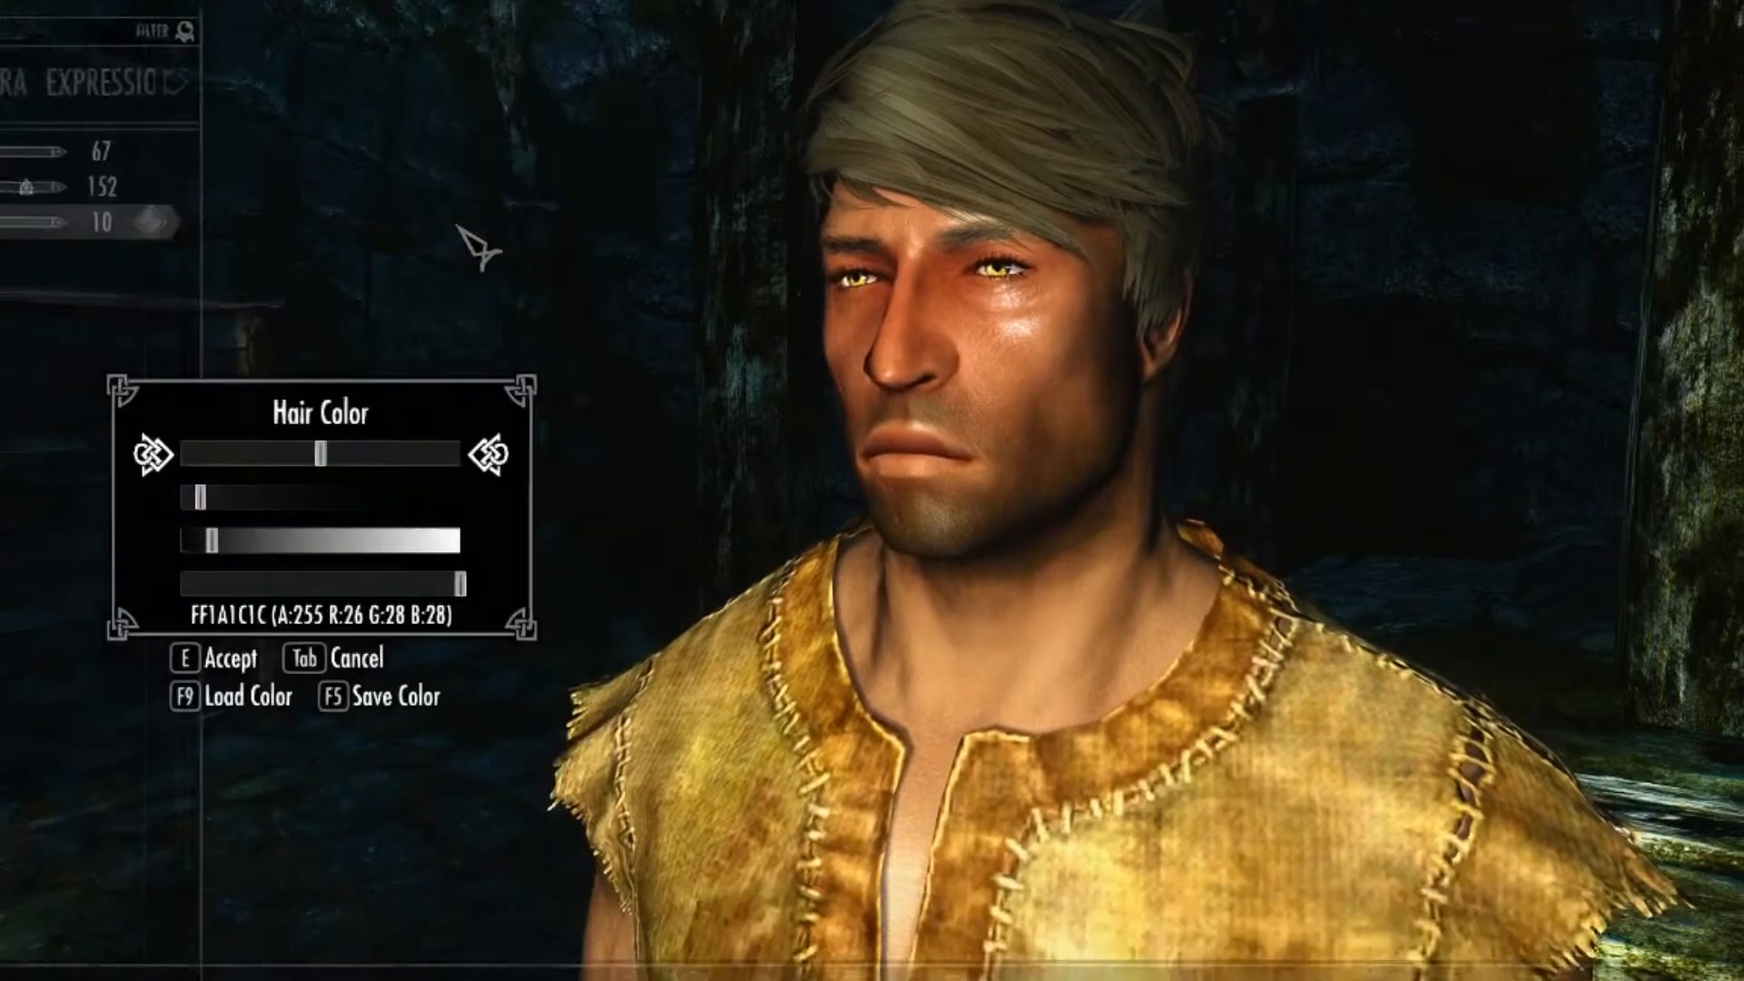
{"action": "left_click_drag", "start_coordinate": [325, 454], "coordinate": [205, 538]}
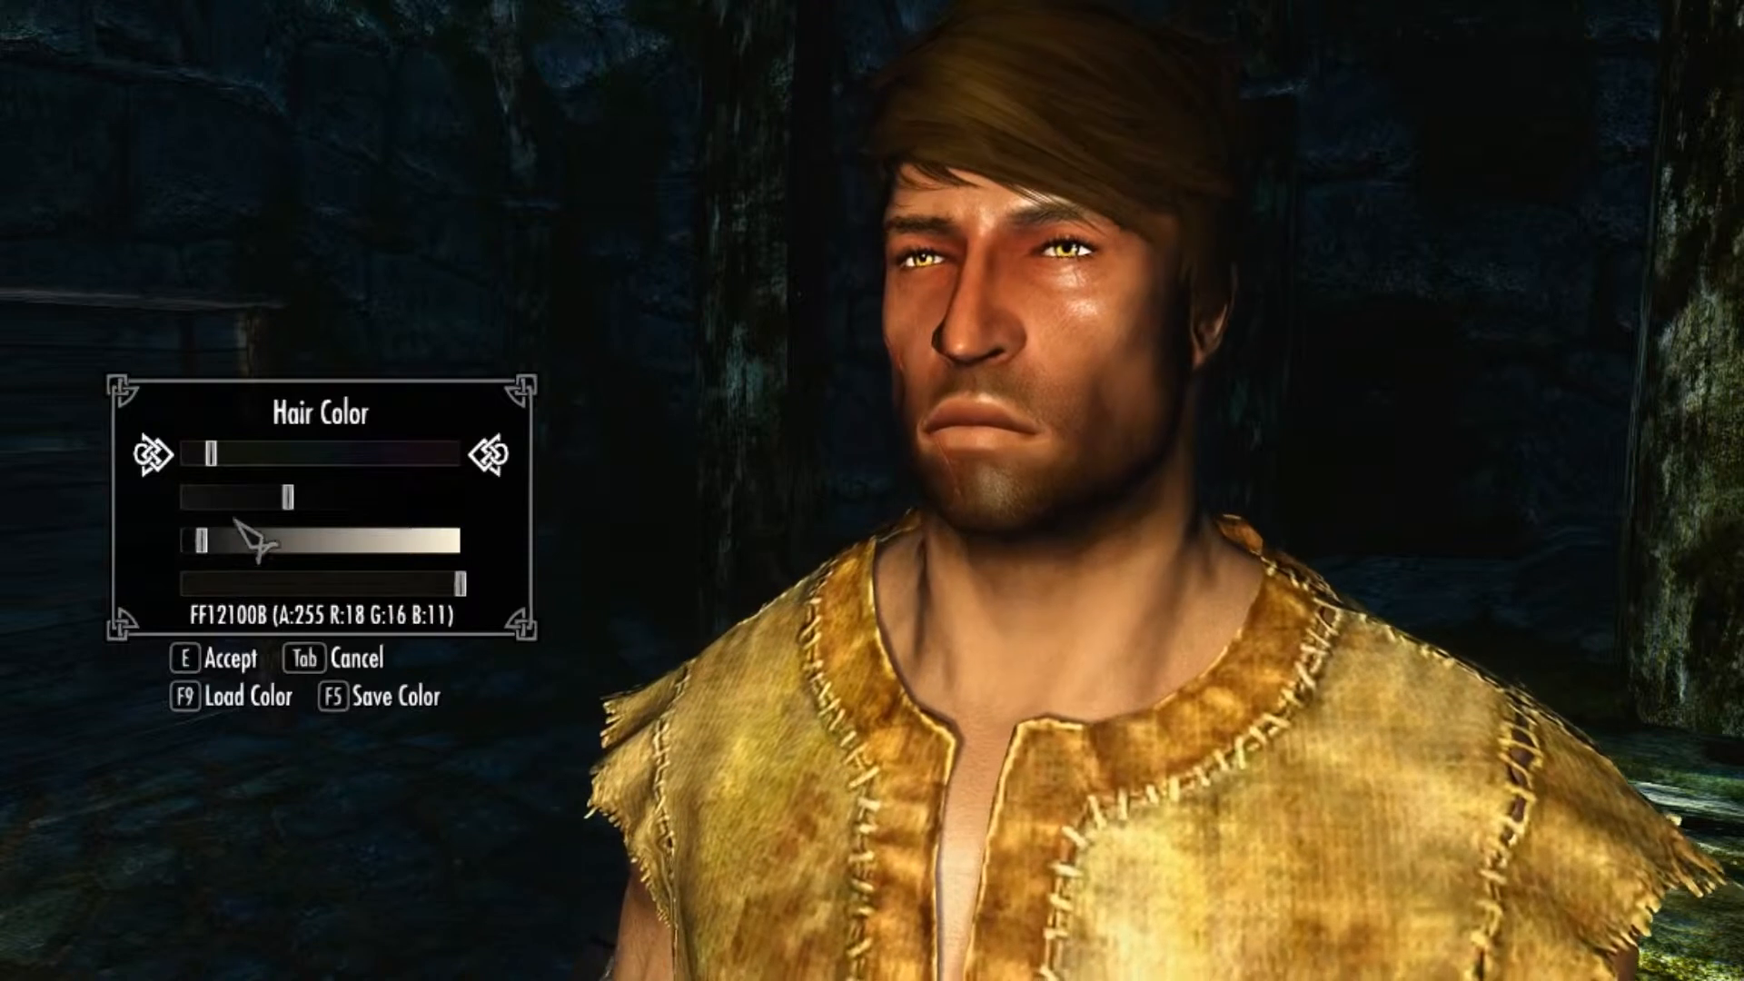
{"action": "left_click_drag", "start_coordinate": [295, 496], "coordinate": [300, 498]}
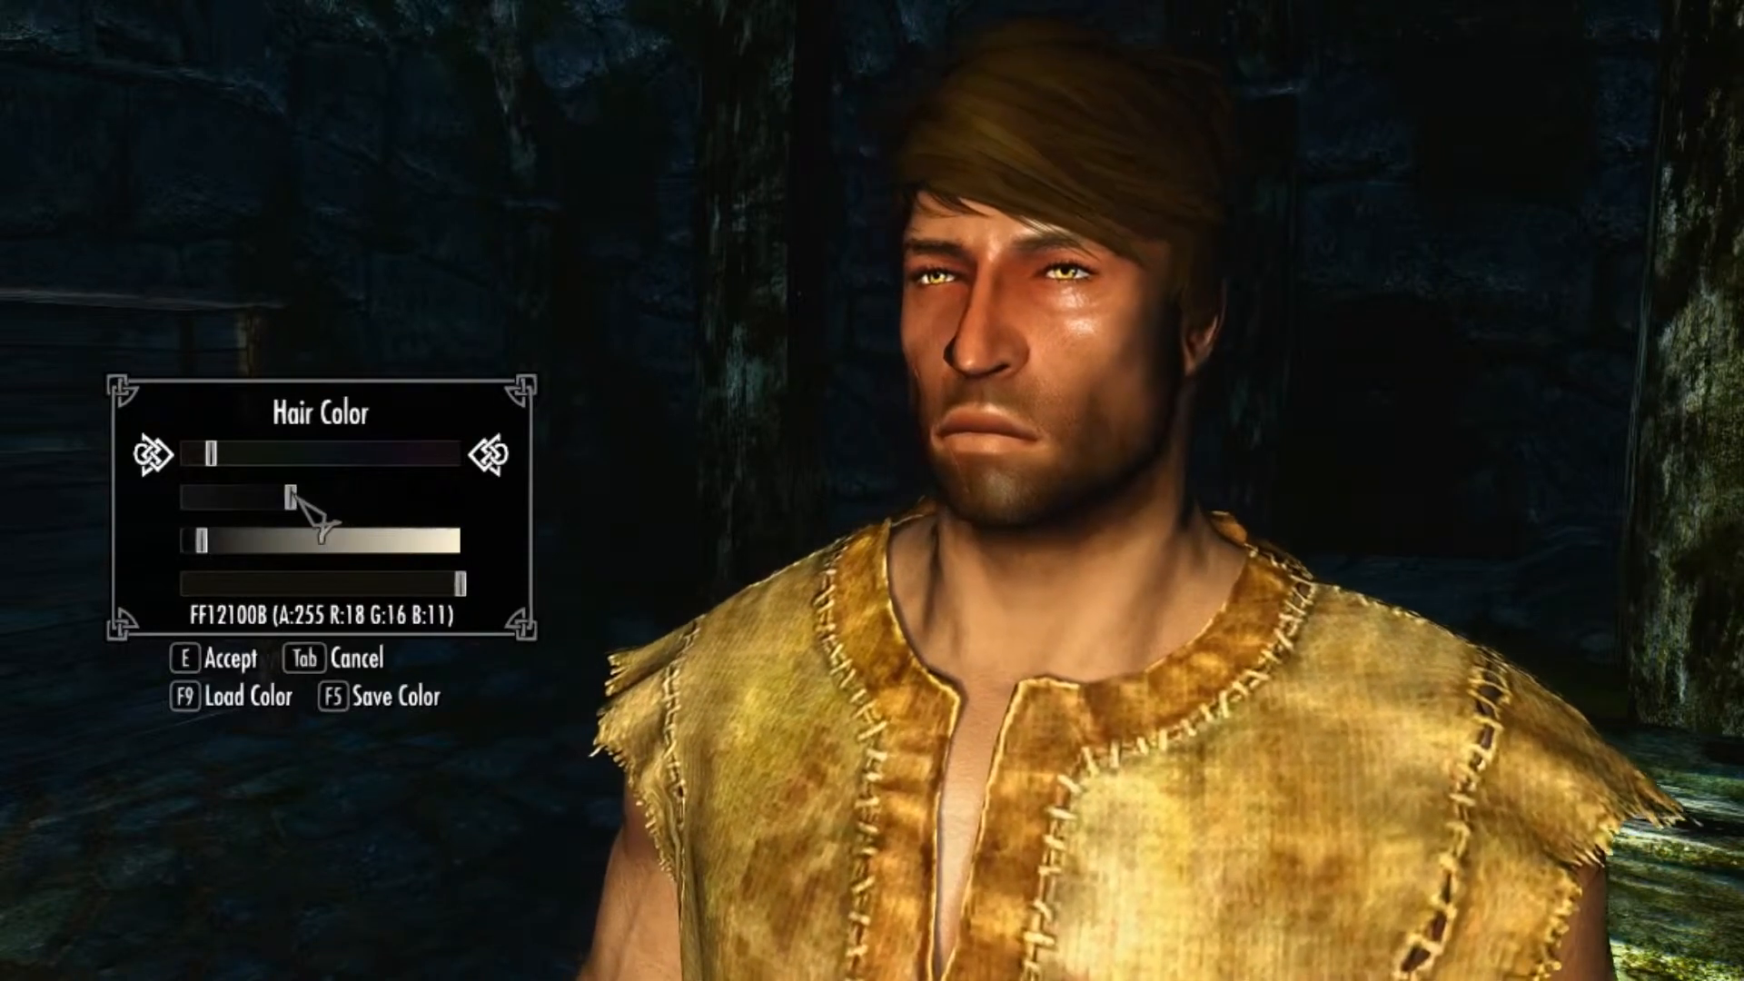
{"action": "left_click_drag", "start_coordinate": [202, 537], "coordinate": [200, 538]}
{"action": "left_click_drag", "start_coordinate": [292, 497], "coordinate": [190, 461]}
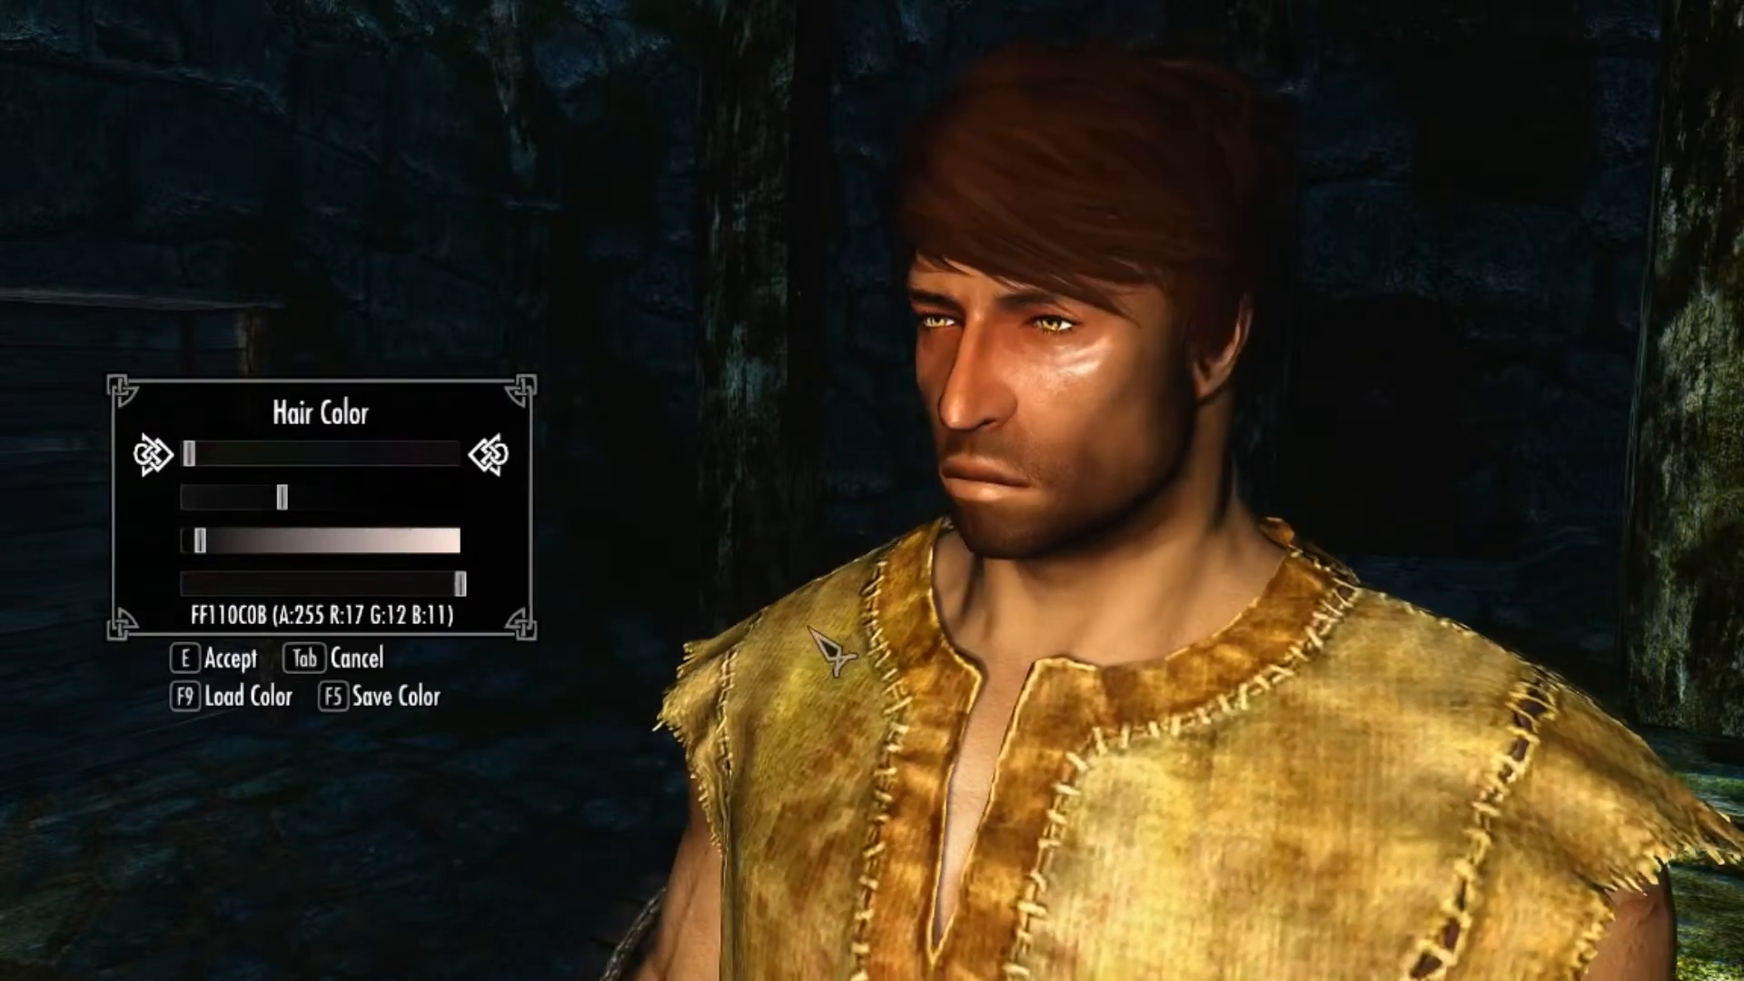
- Refine the custom hair color to the darker, less red brown FF0F0B07
{"action": "left_click_drag", "start_coordinate": [191, 454], "coordinate": [207, 452]}
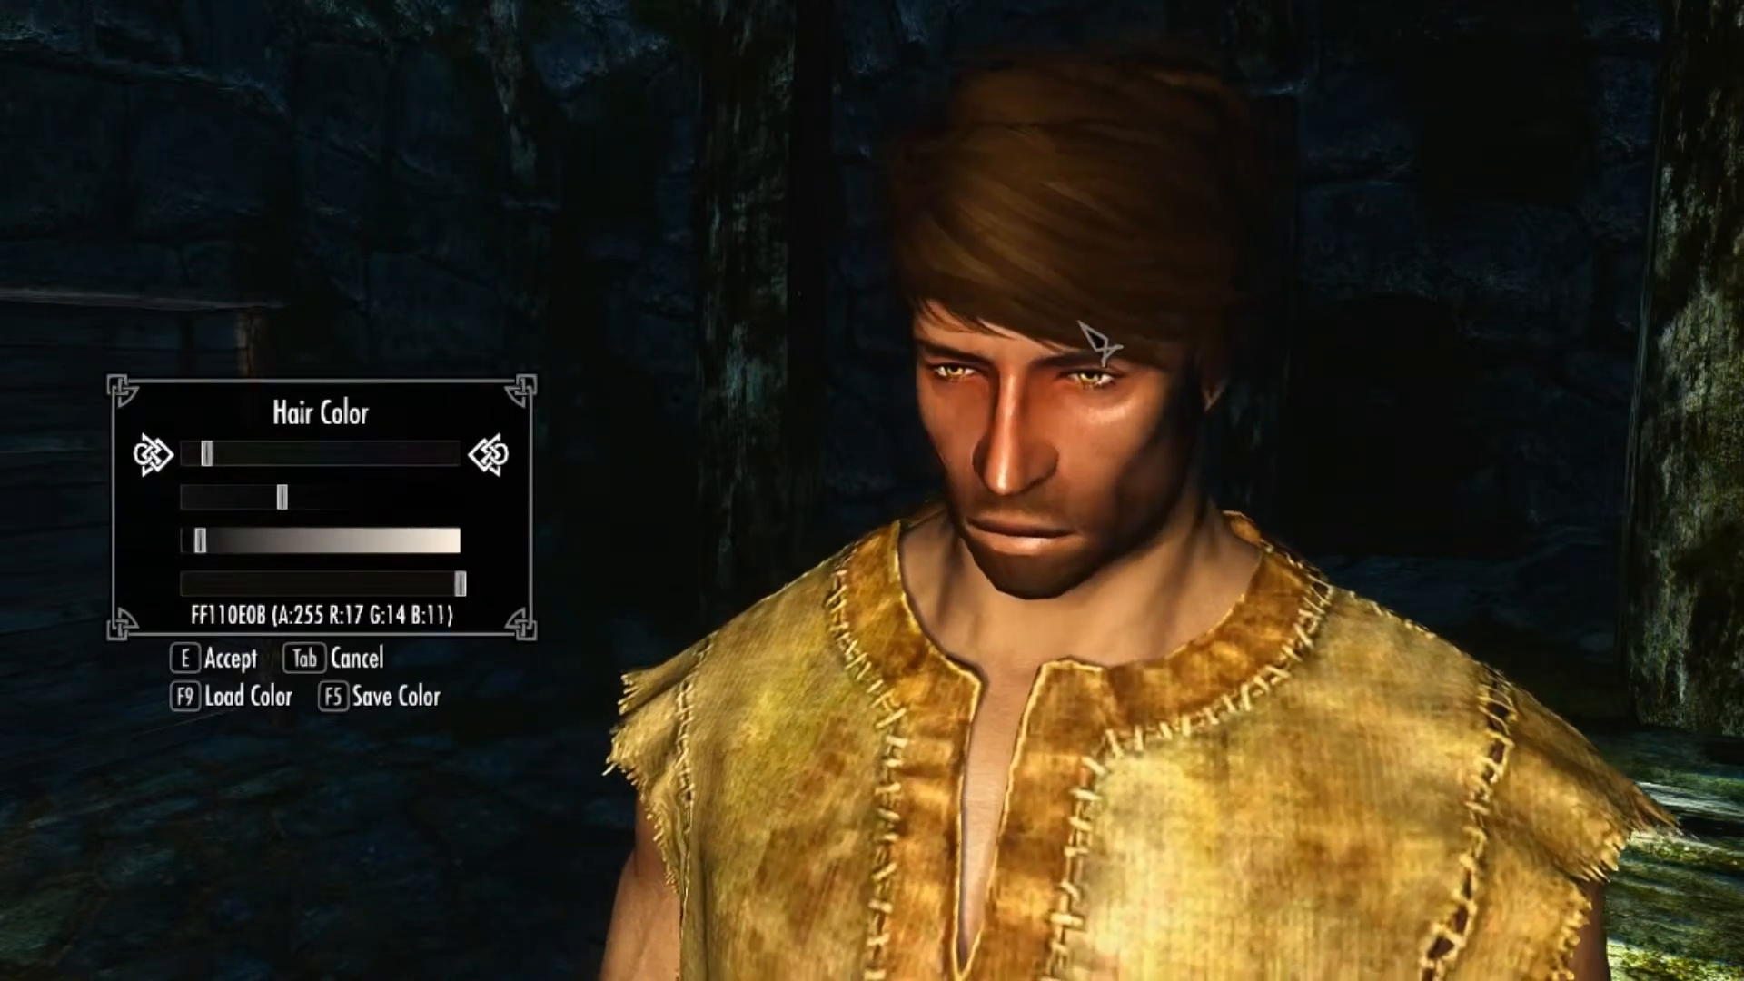
{"action": "left_click", "coordinate": [280, 495]}
{"action": "left_click_drag", "start_coordinate": [285, 496], "coordinate": [338, 499]}
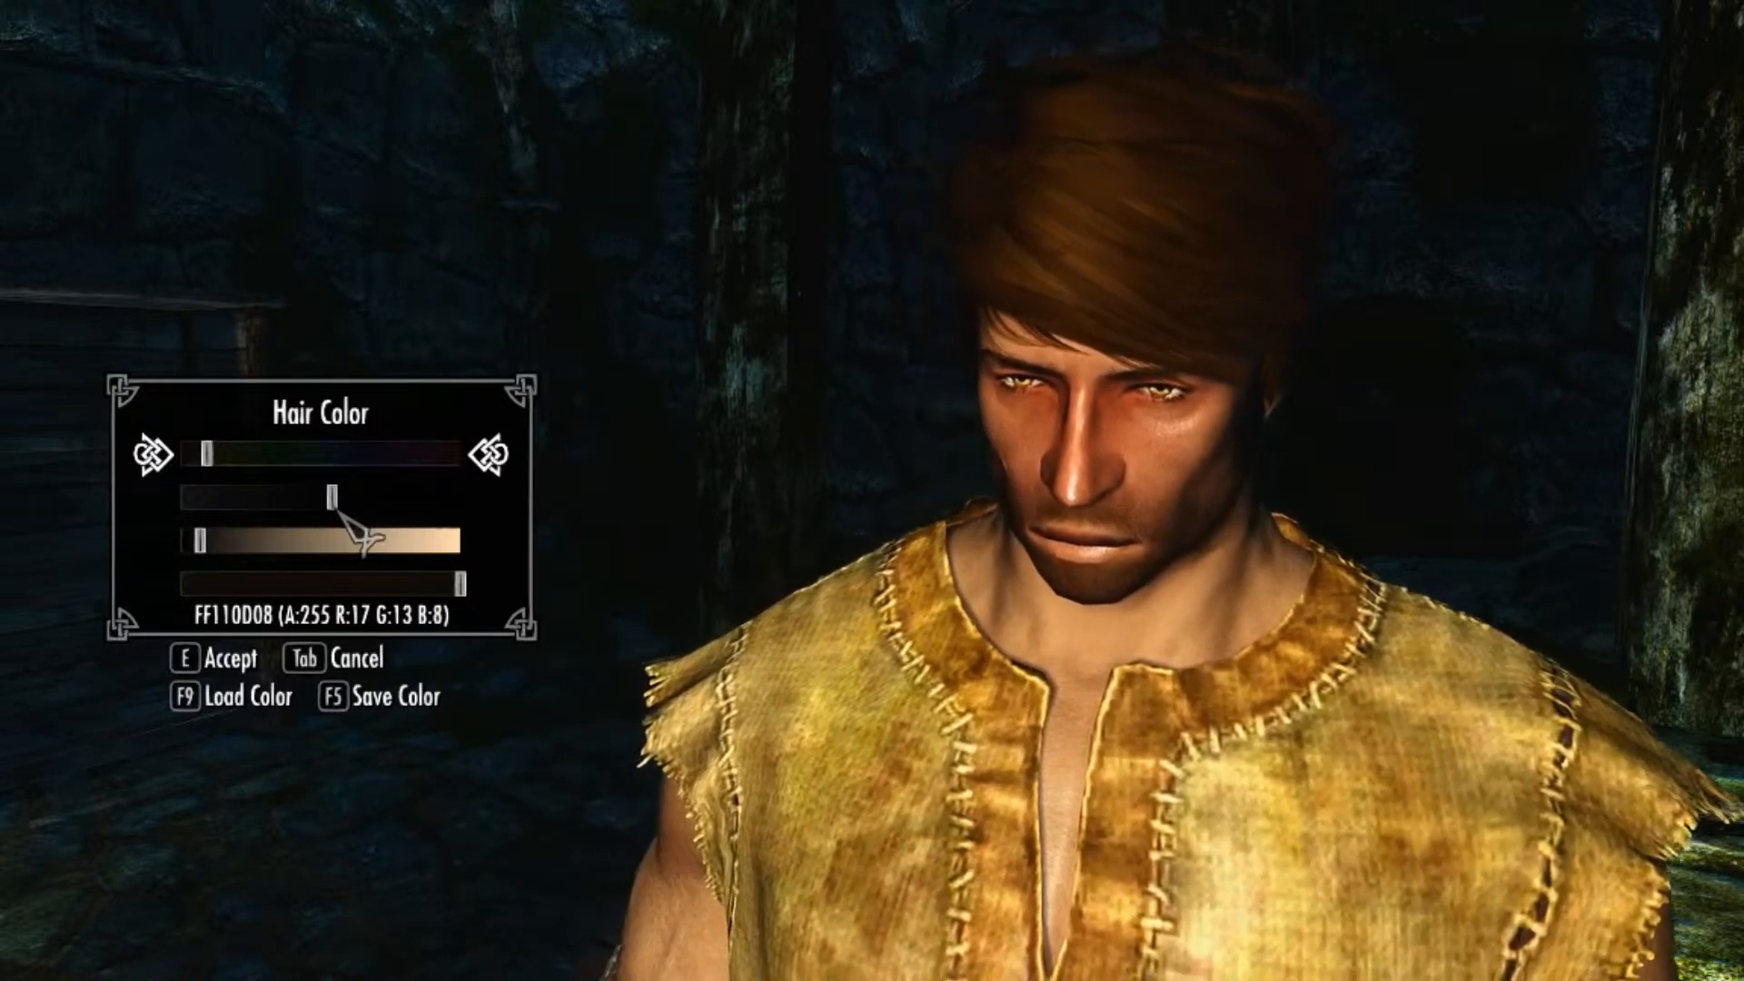
{"action": "left_click", "coordinate": [196, 541]}
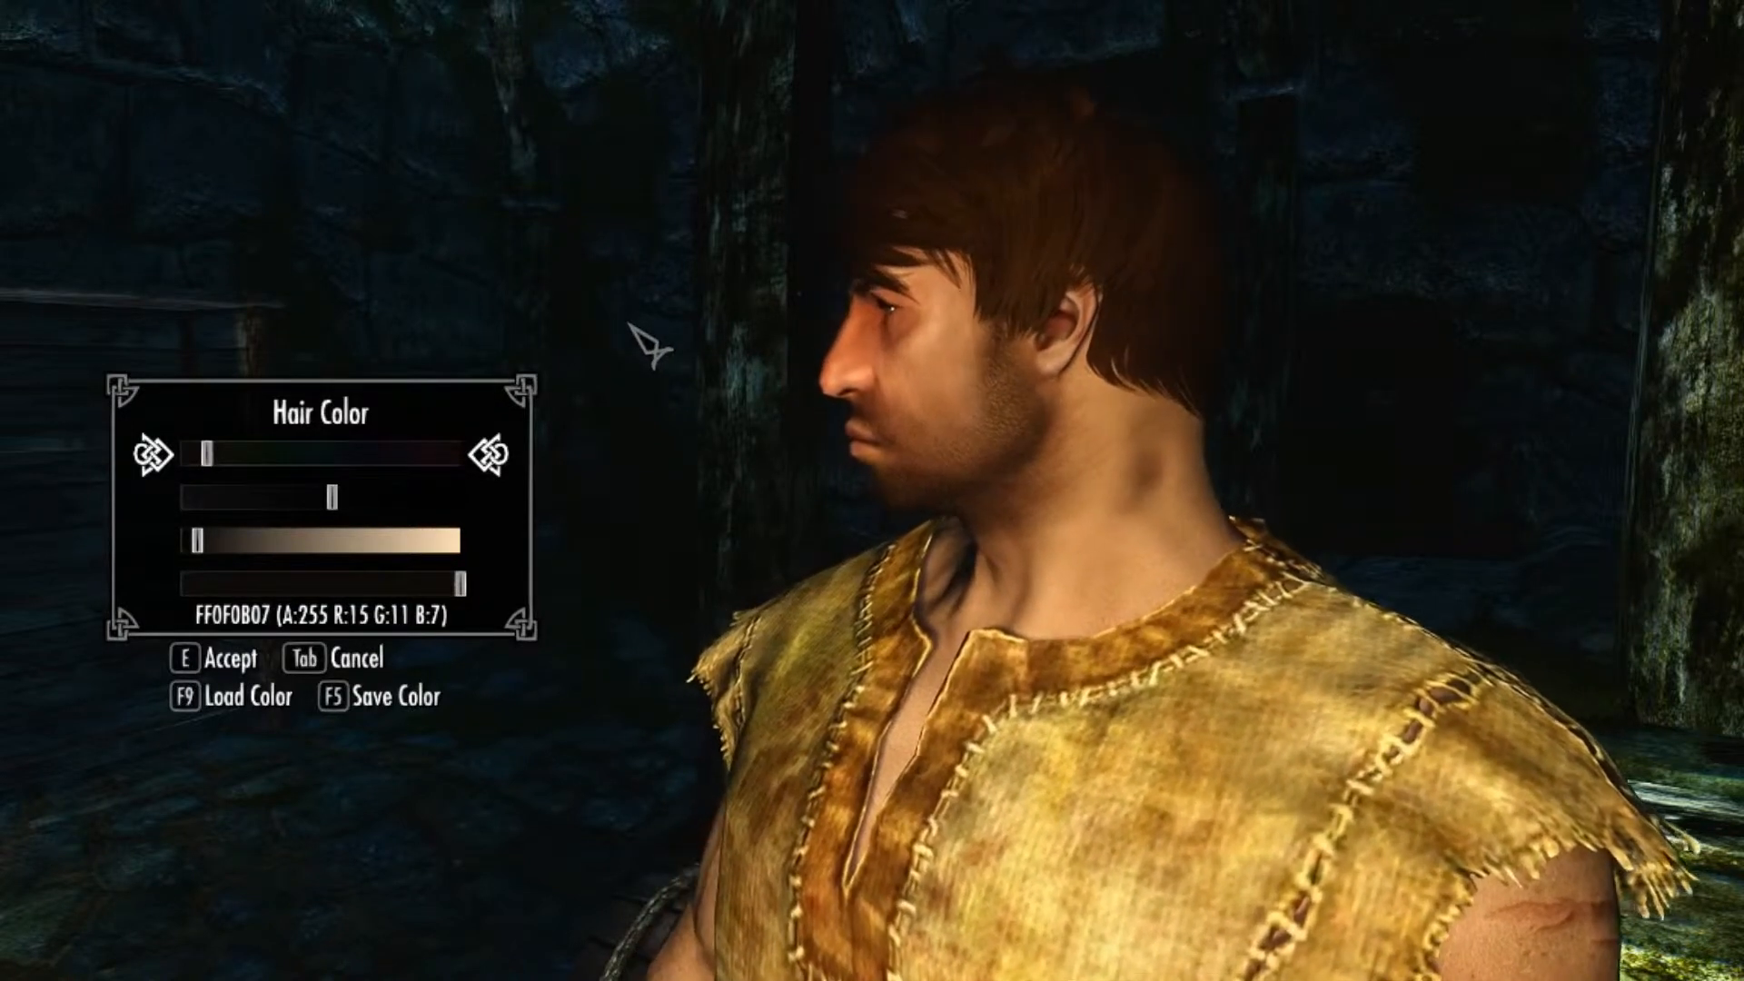
- Accept the custom hair color and finish the character, keeping the name BishopLookalike
{"action": "key", "text": "e"}
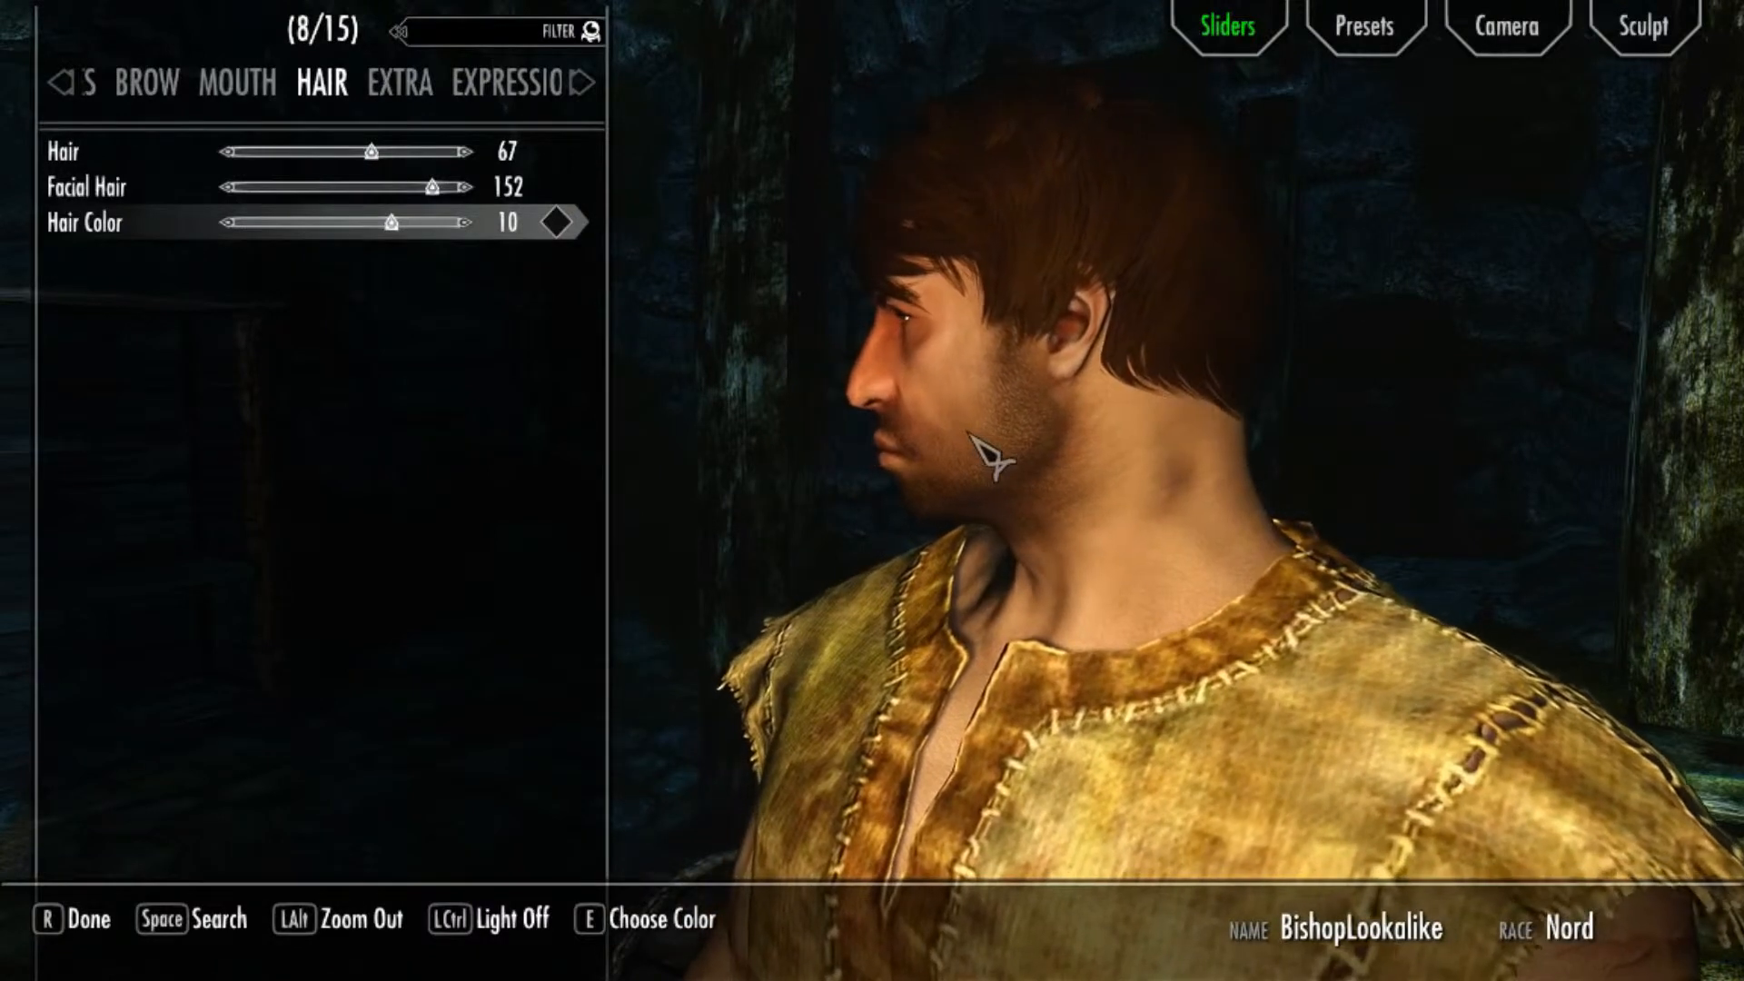
{"action": "key", "text": "r"}
{"action": "left_click", "coordinate": [836, 535]}
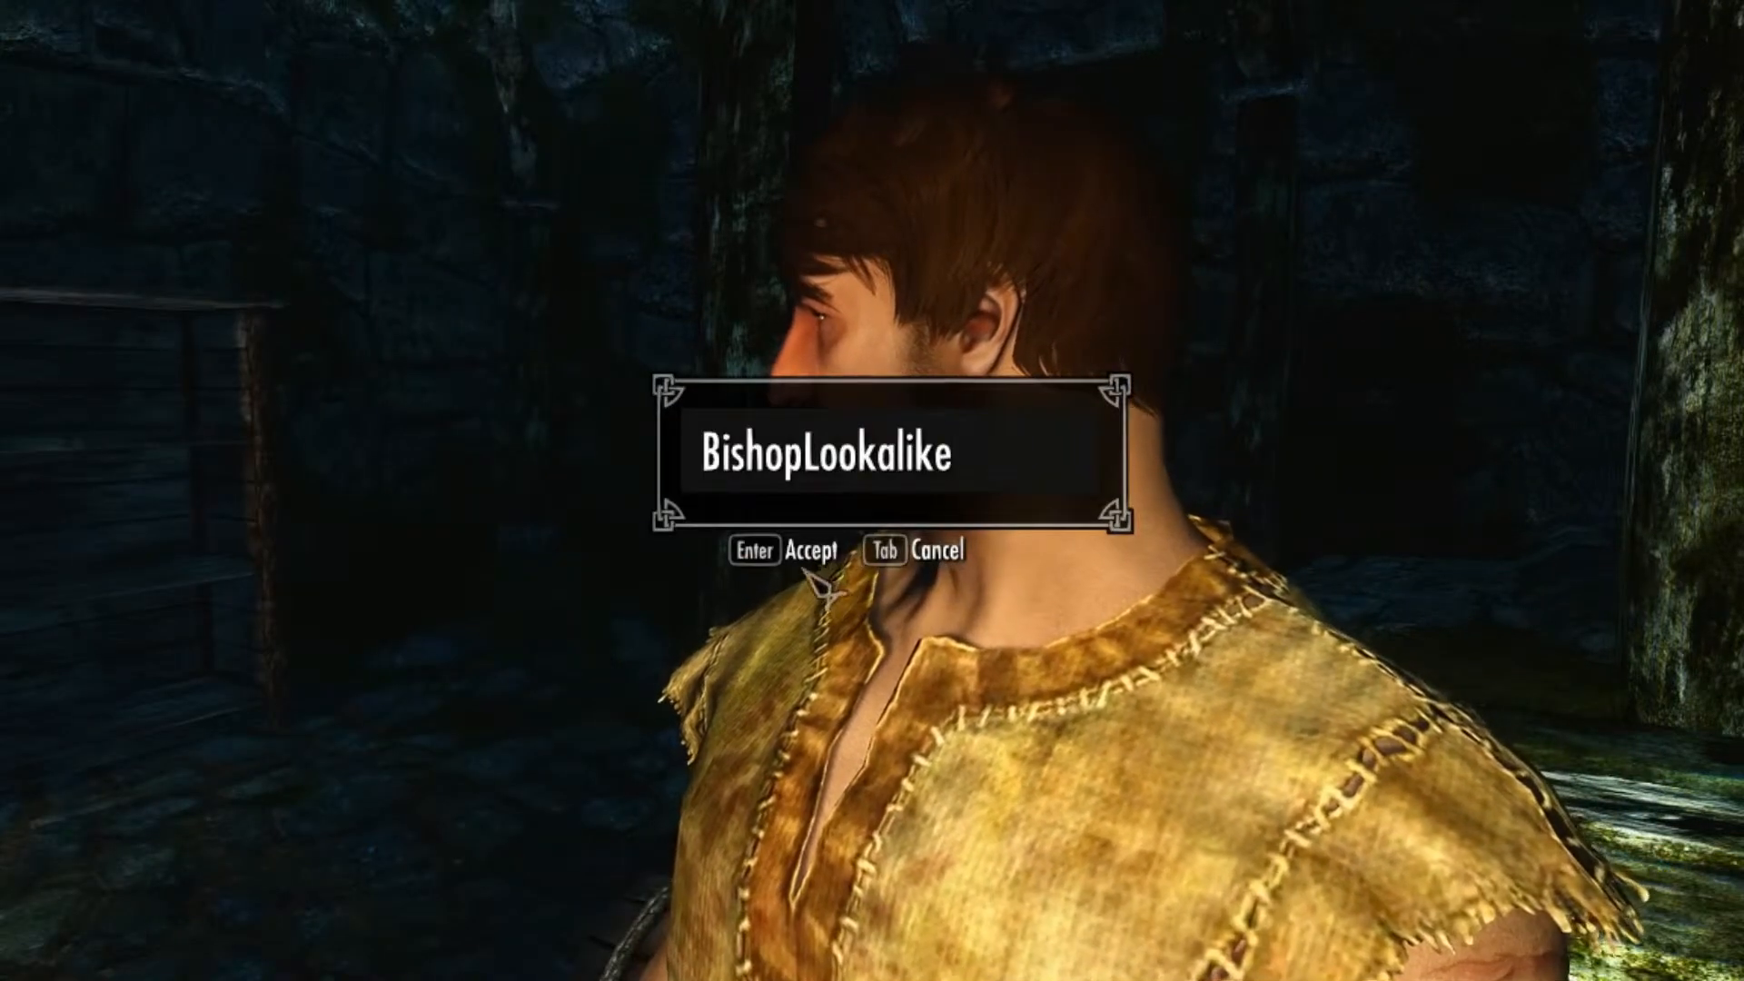
{"action": "key", "text": "Return"}
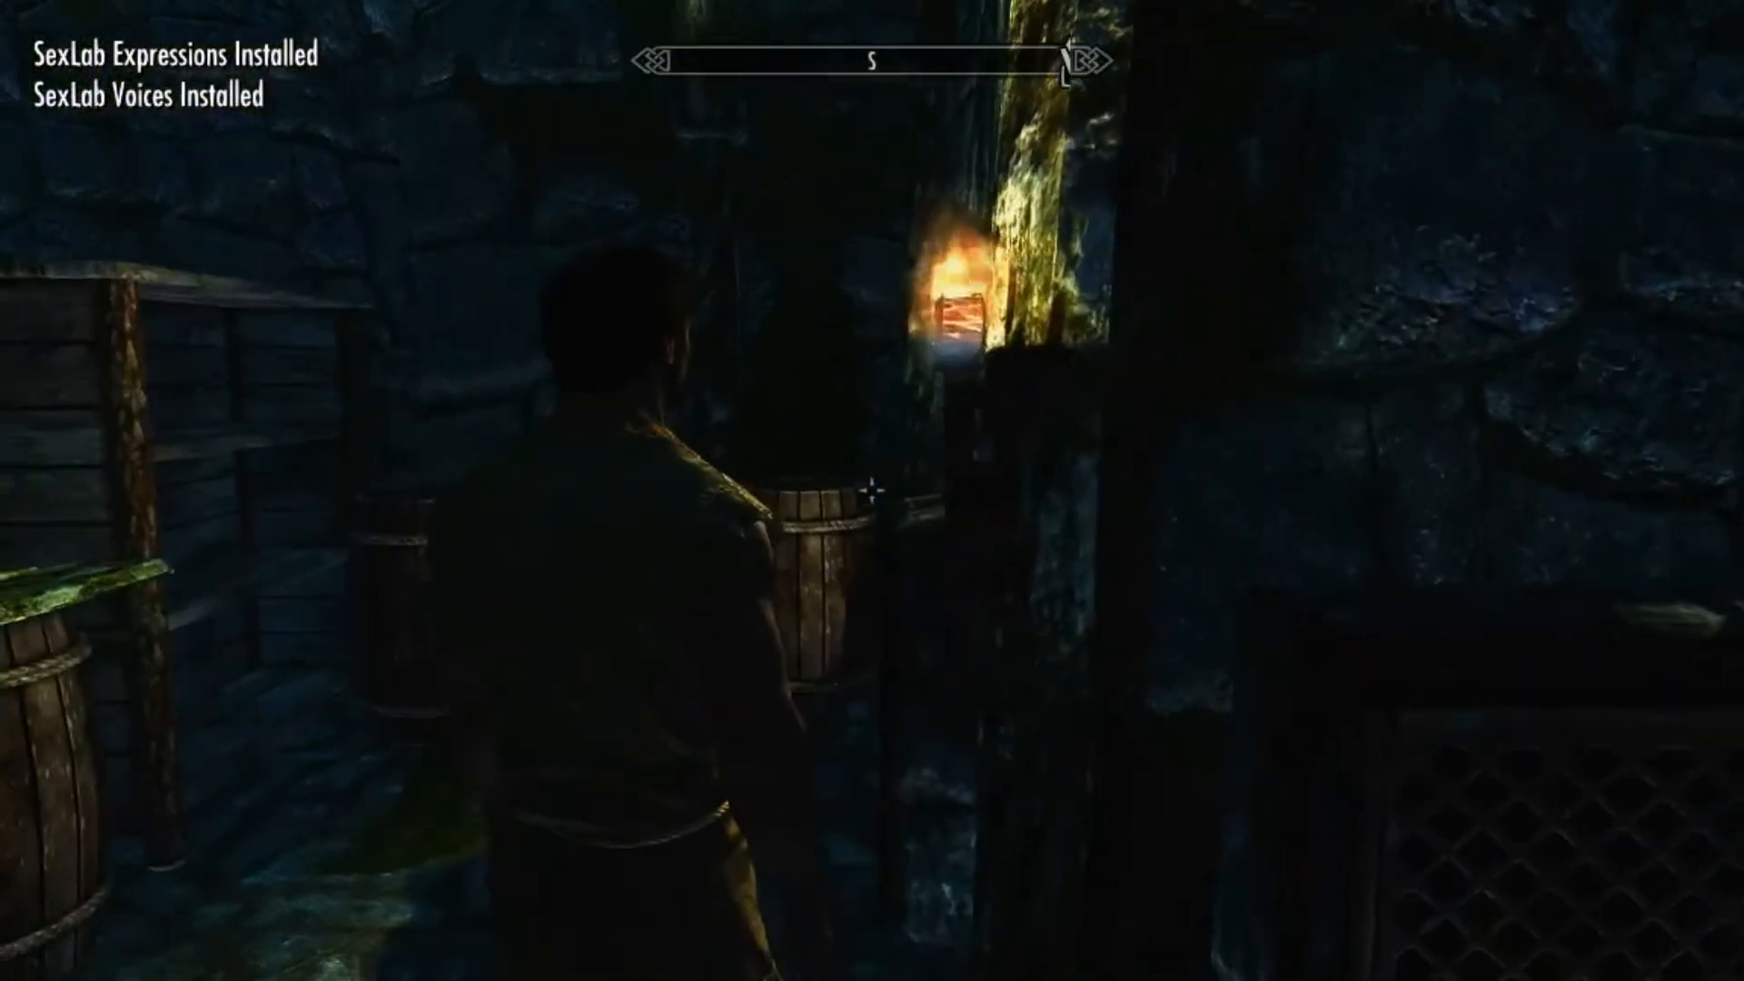
- Quit the game to the desktop without saving
{"action": "key", "text": "Escape"}
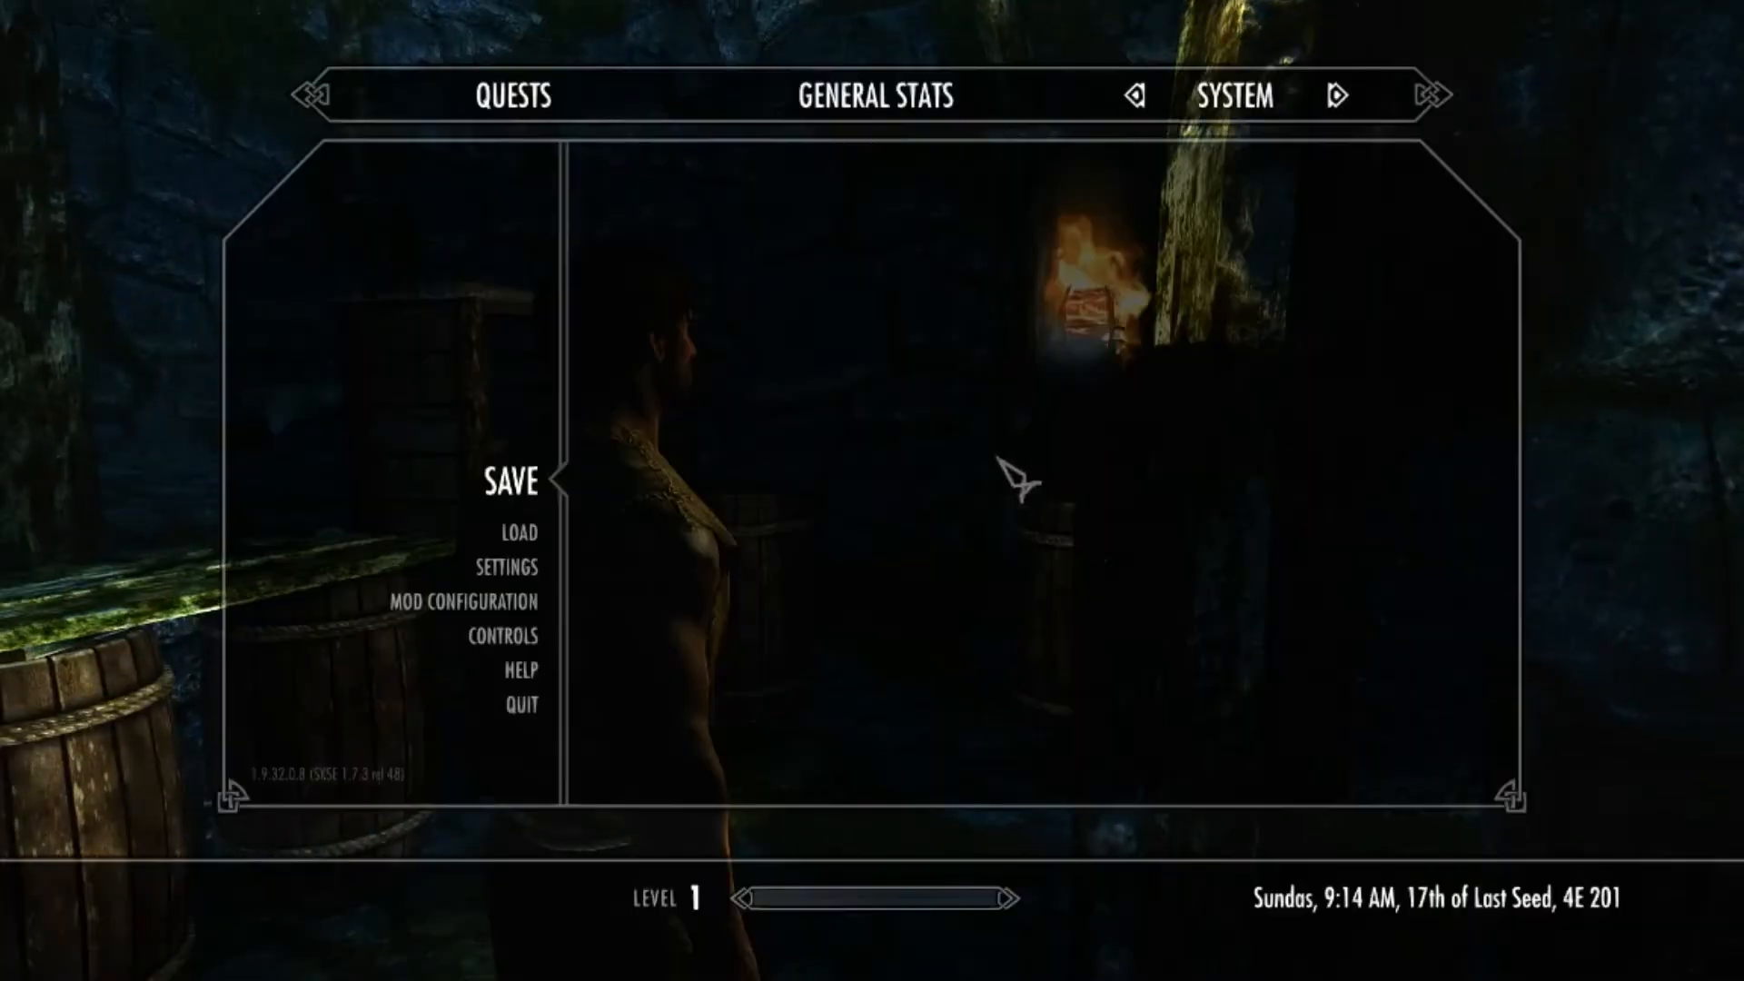
{"action": "left_click", "coordinate": [519, 705]}
{"action": "left_click", "coordinate": [667, 513]}
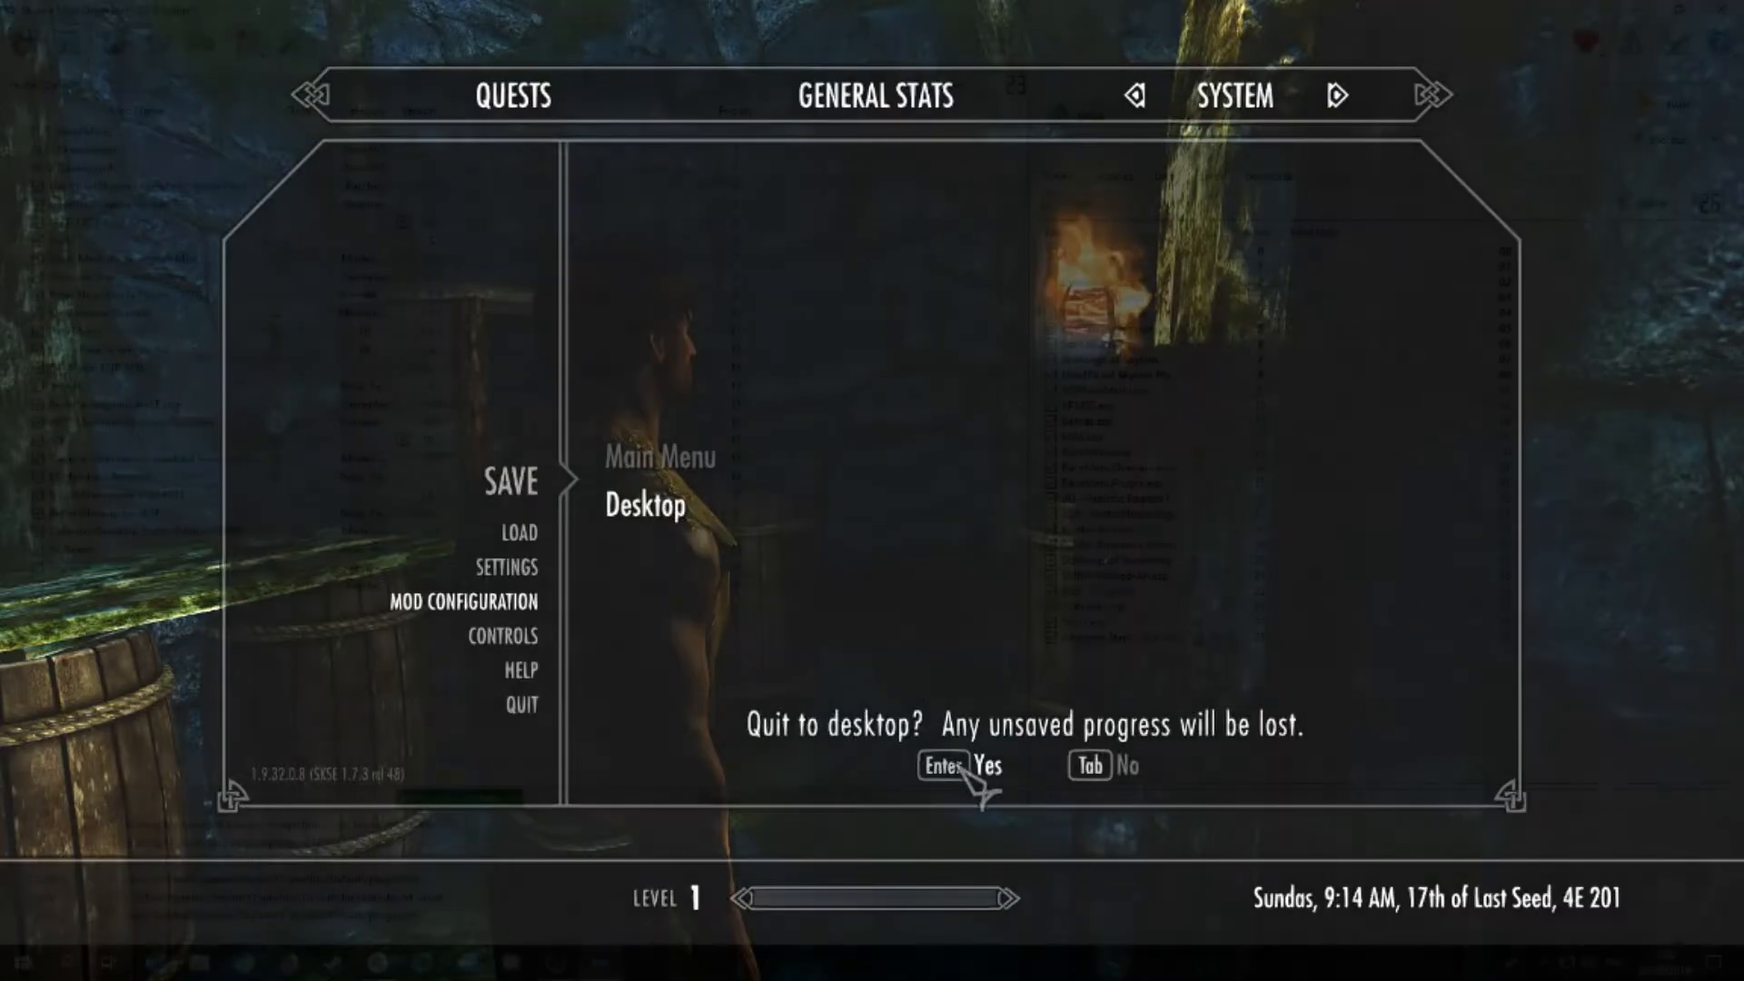
{"action": "left_click", "coordinate": [984, 766]}
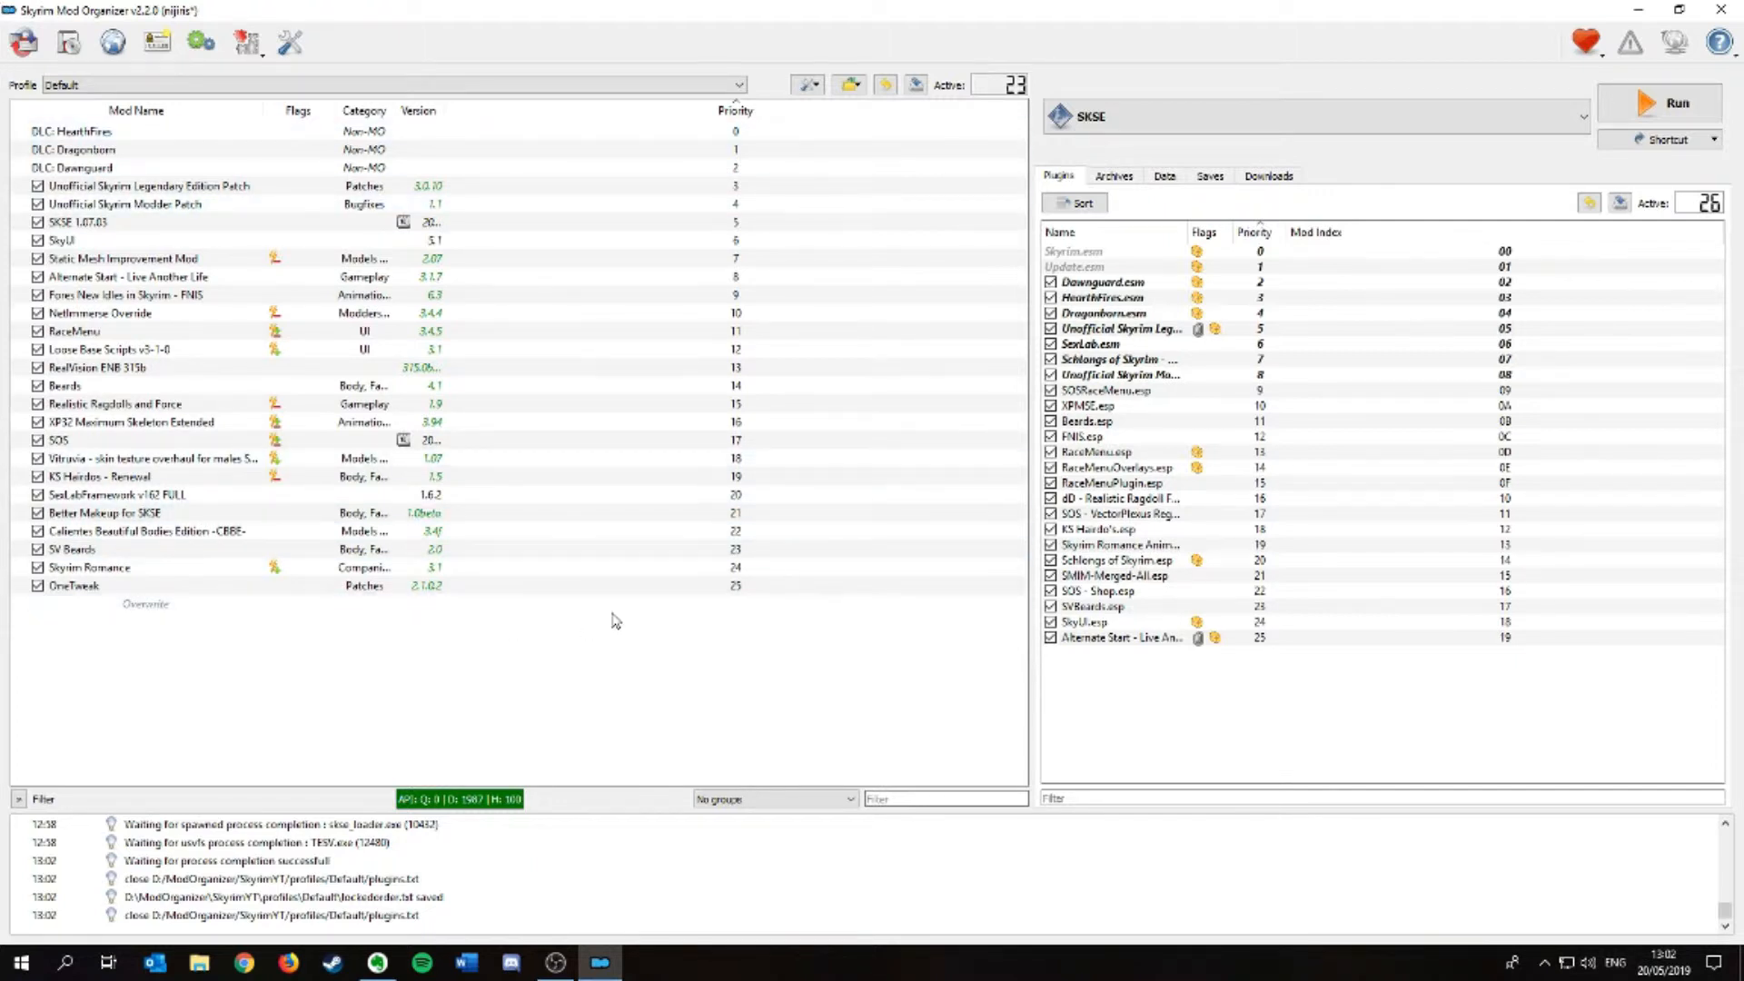
- Open SkyrimEditor.ini from the Skyrim folder in File Explorer and examine the bAllowMultipleMasterLoads line, closing both windows when done
{"action": "left_click", "coordinate": [199, 964]}
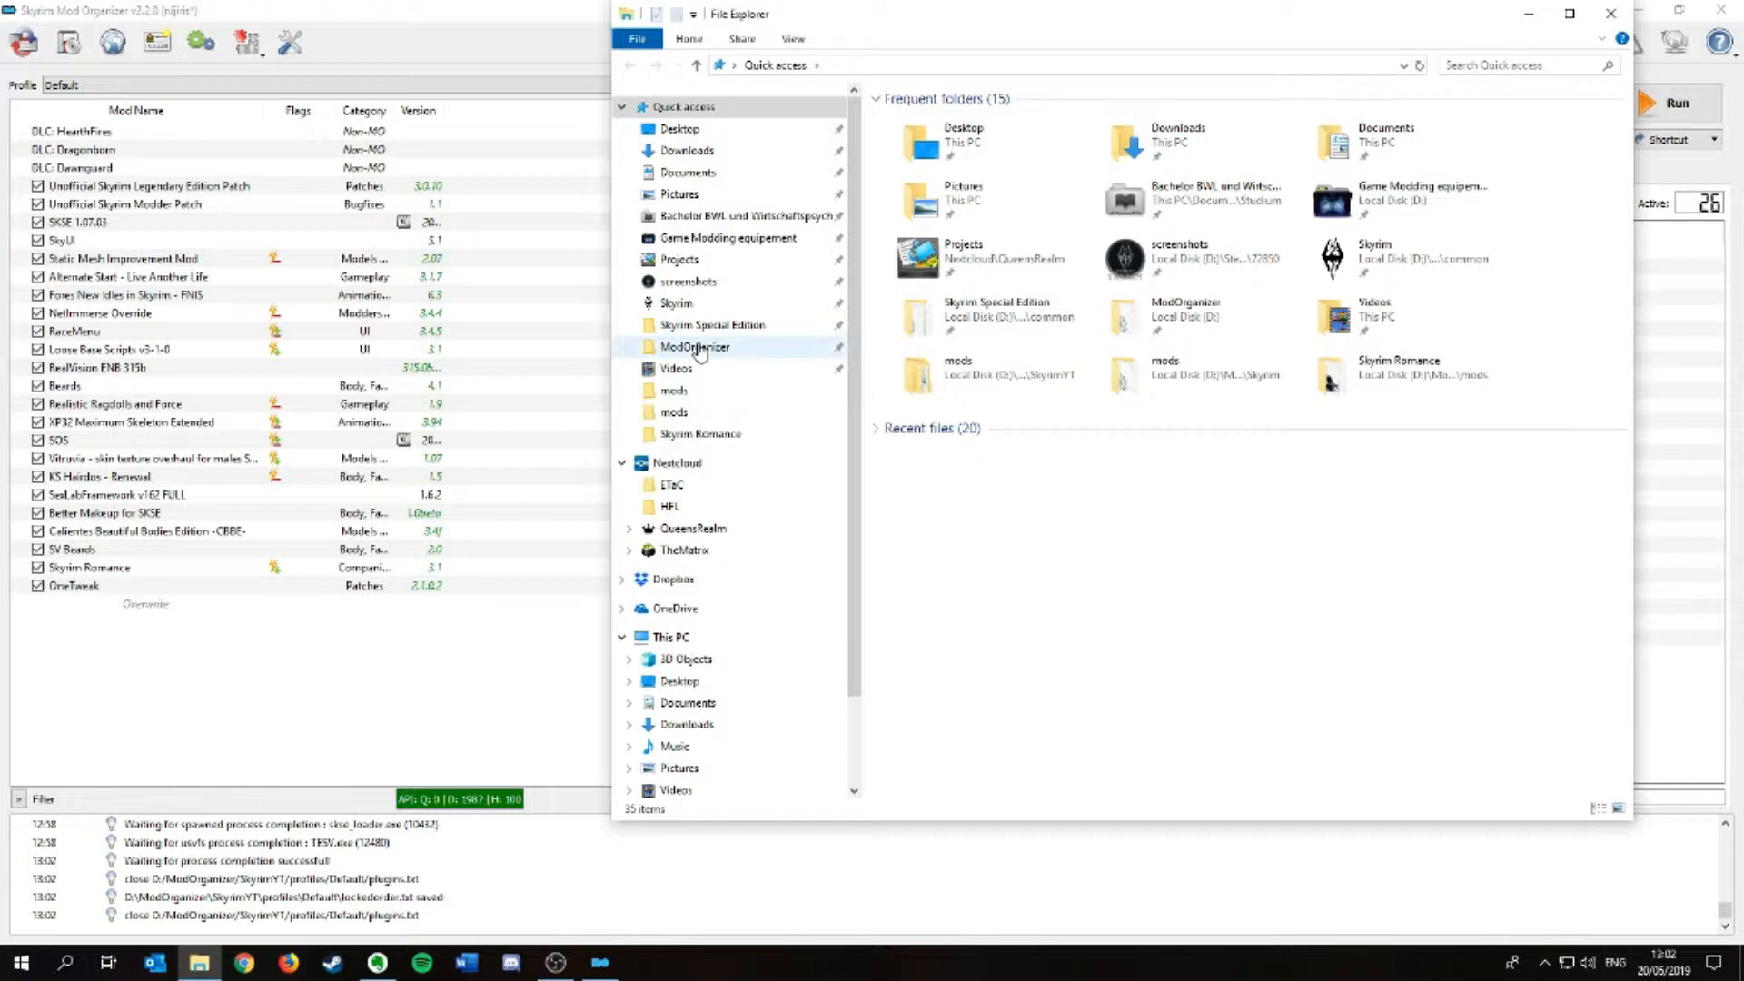
{"action": "left_click", "coordinate": [692, 304]}
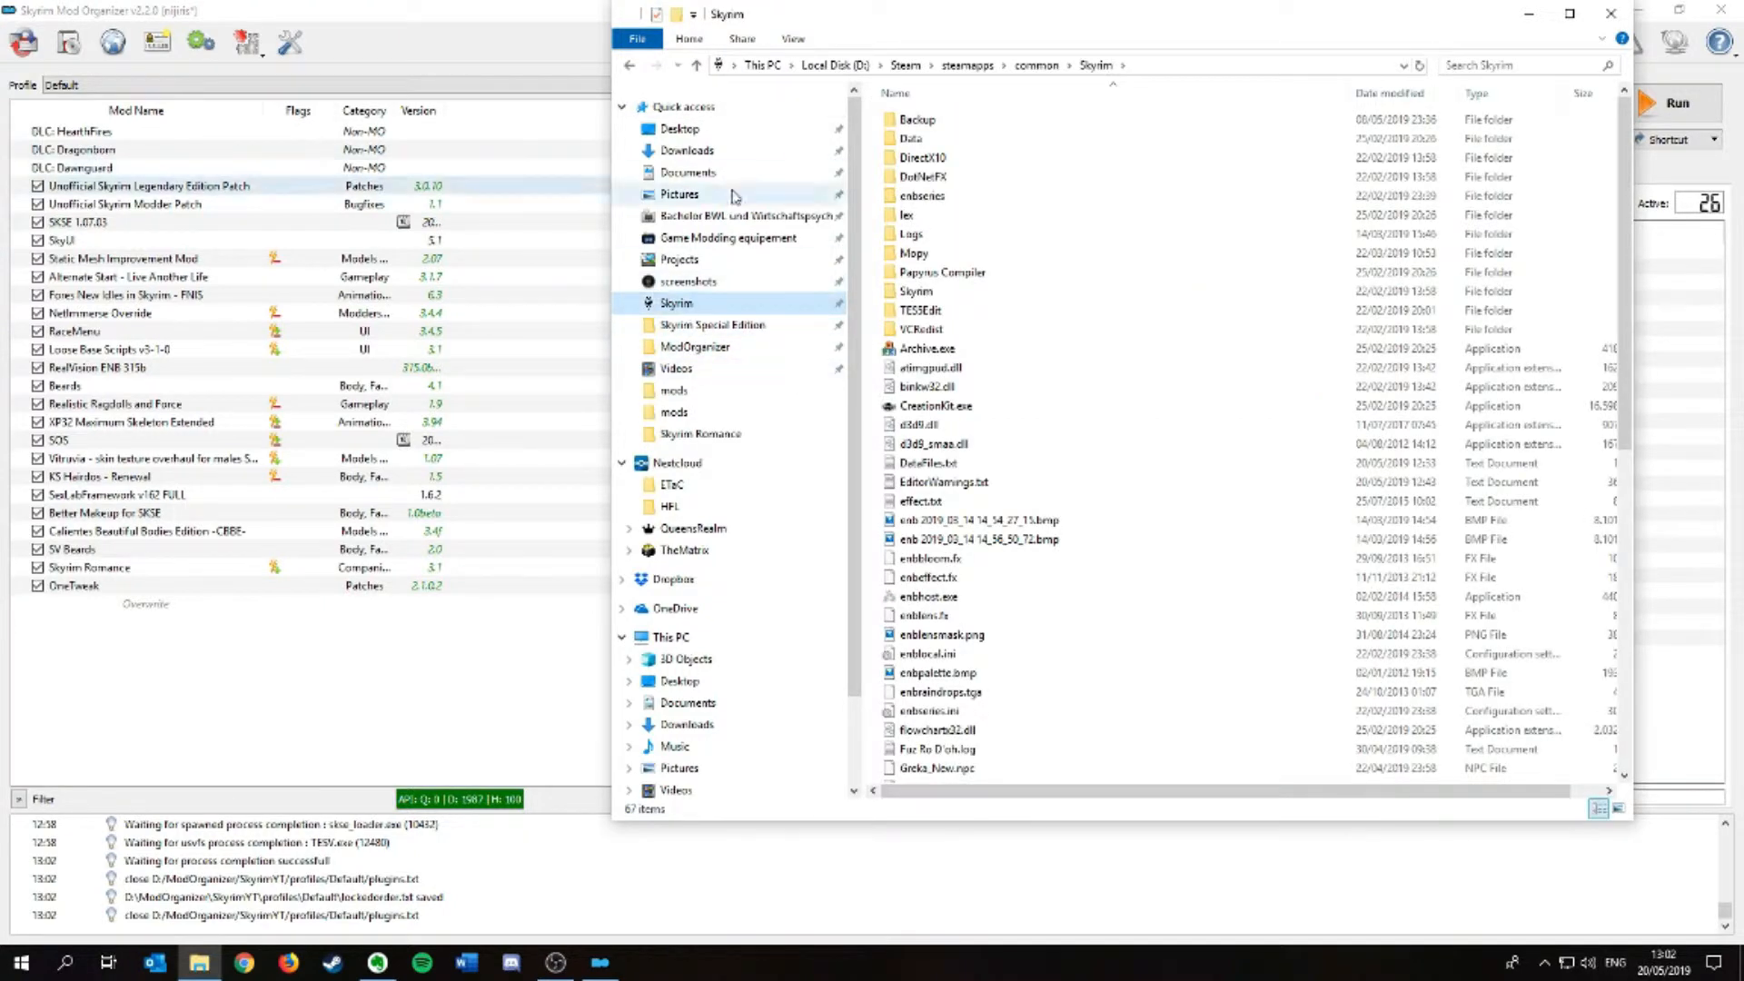
{"action": "scroll", "coordinate": [1020, 498], "scroll_direction": "down", "scroll_amount": 3}
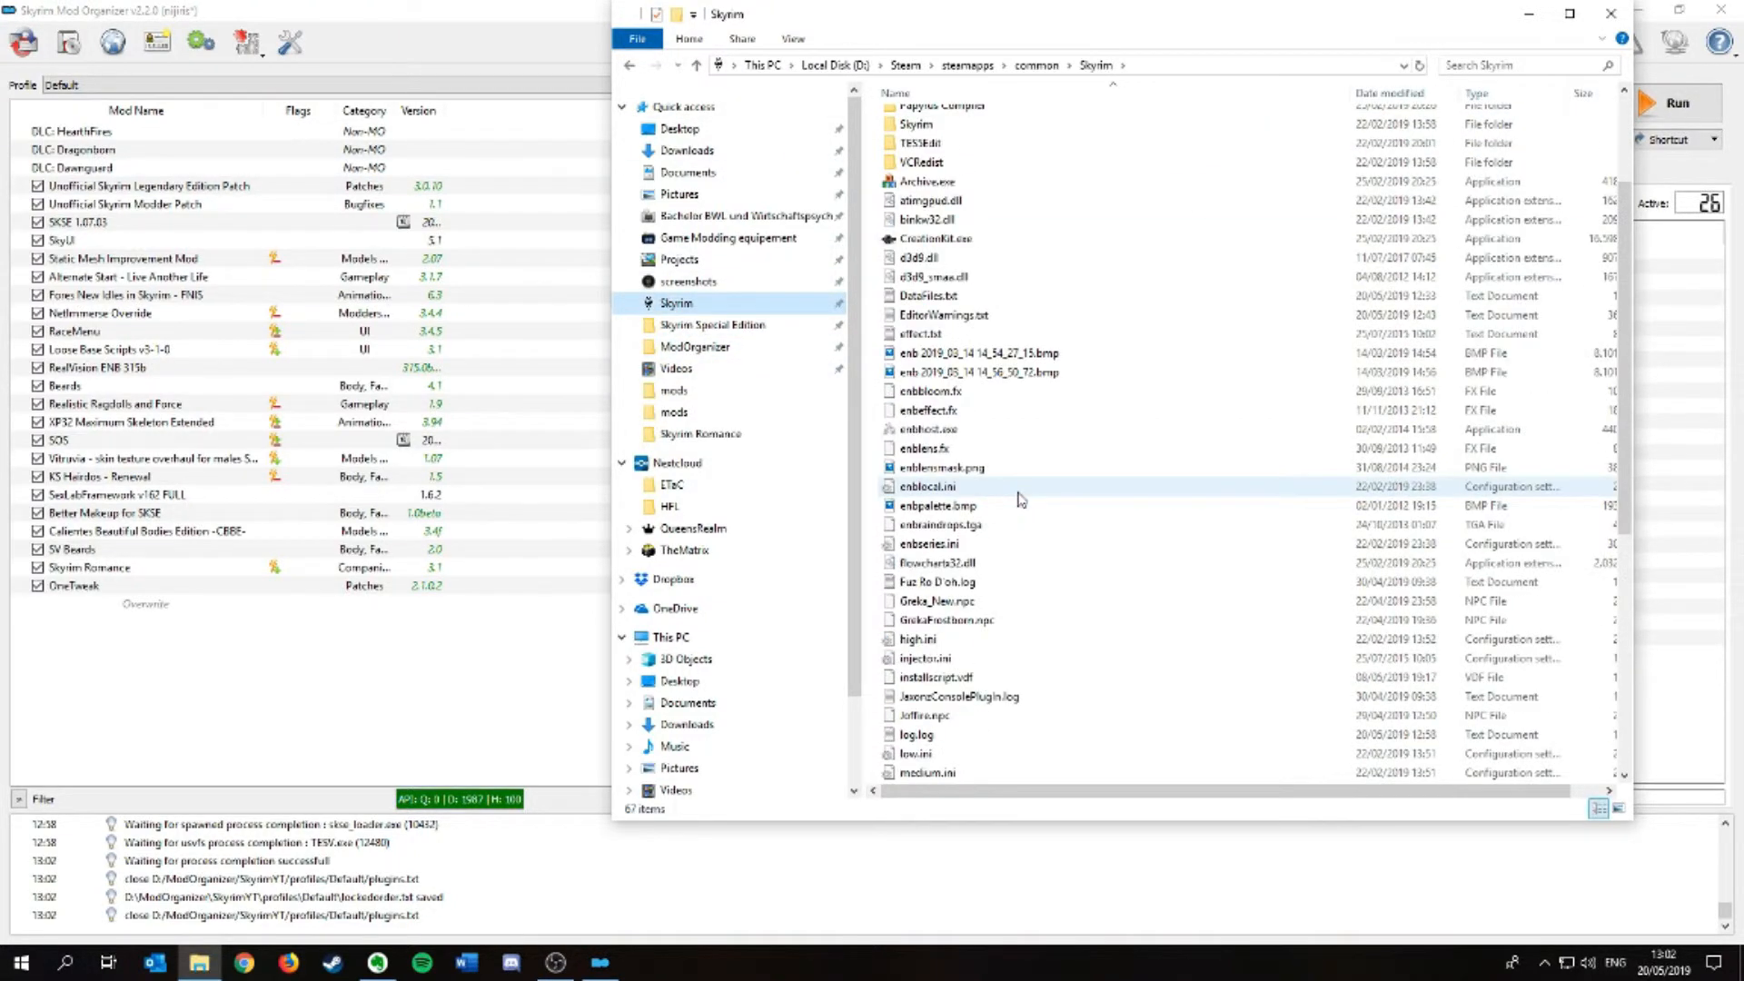
{"action": "scroll", "coordinate": [1020, 499], "scroll_direction": "down", "scroll_amount": 8}
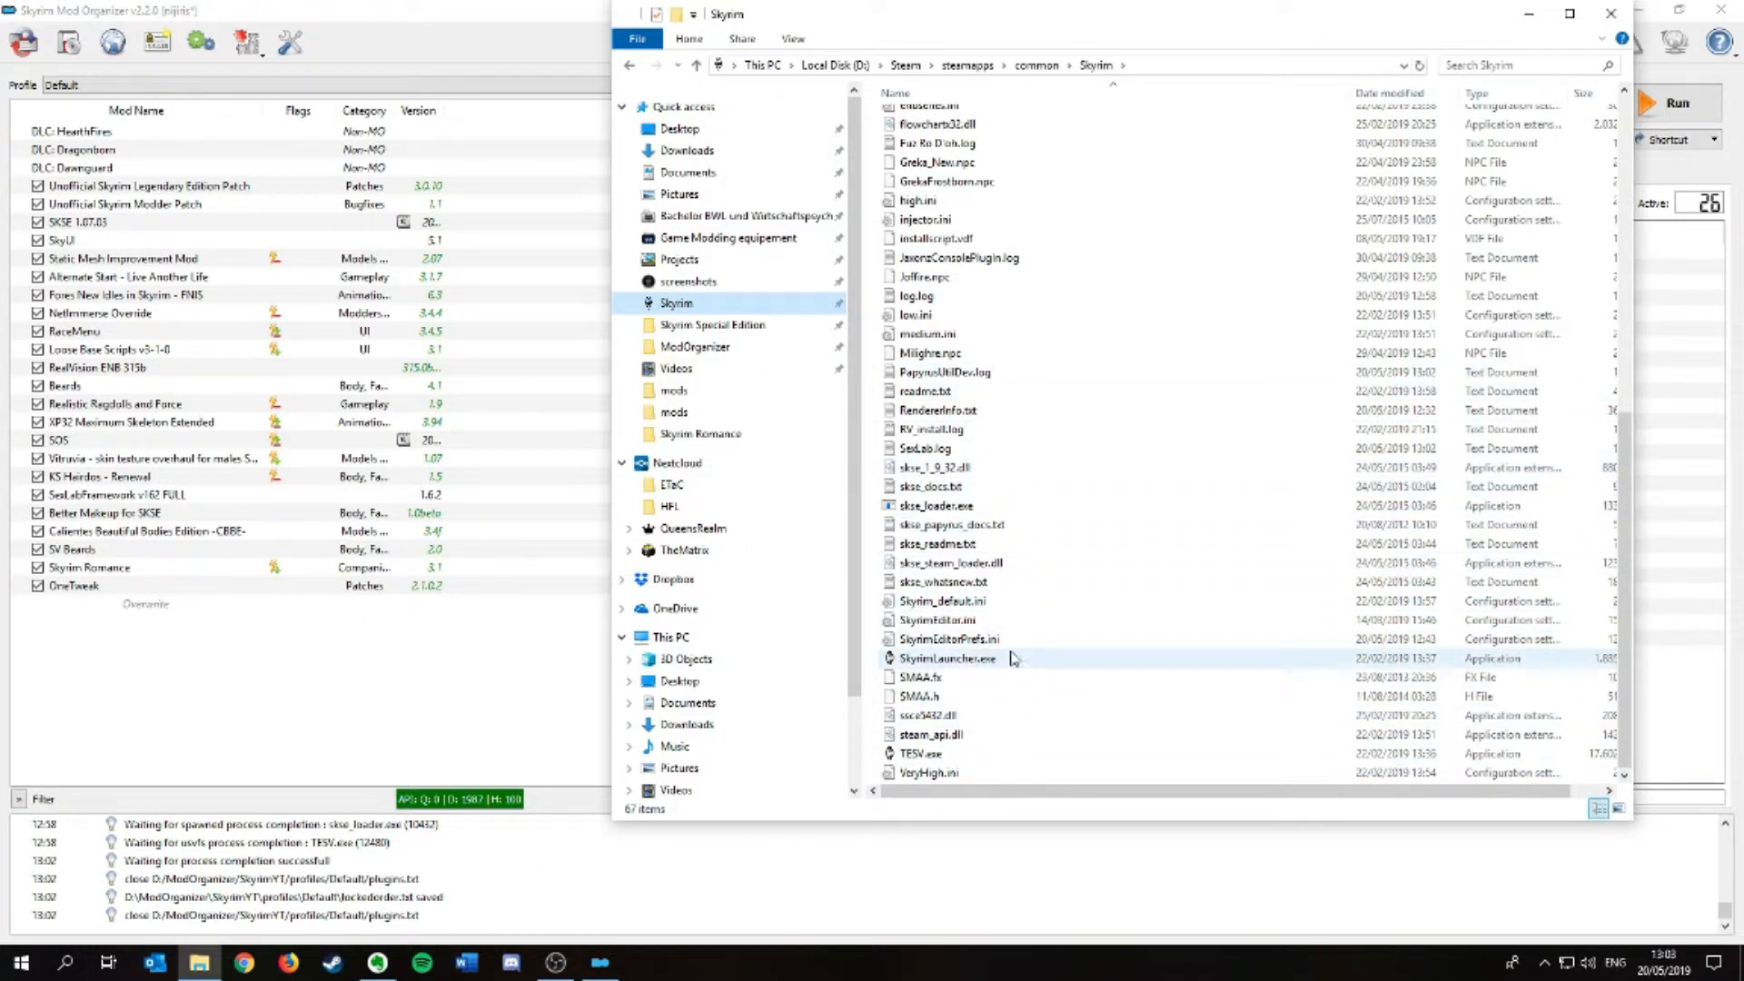
{"action": "double_click", "coordinate": [1005, 621]}
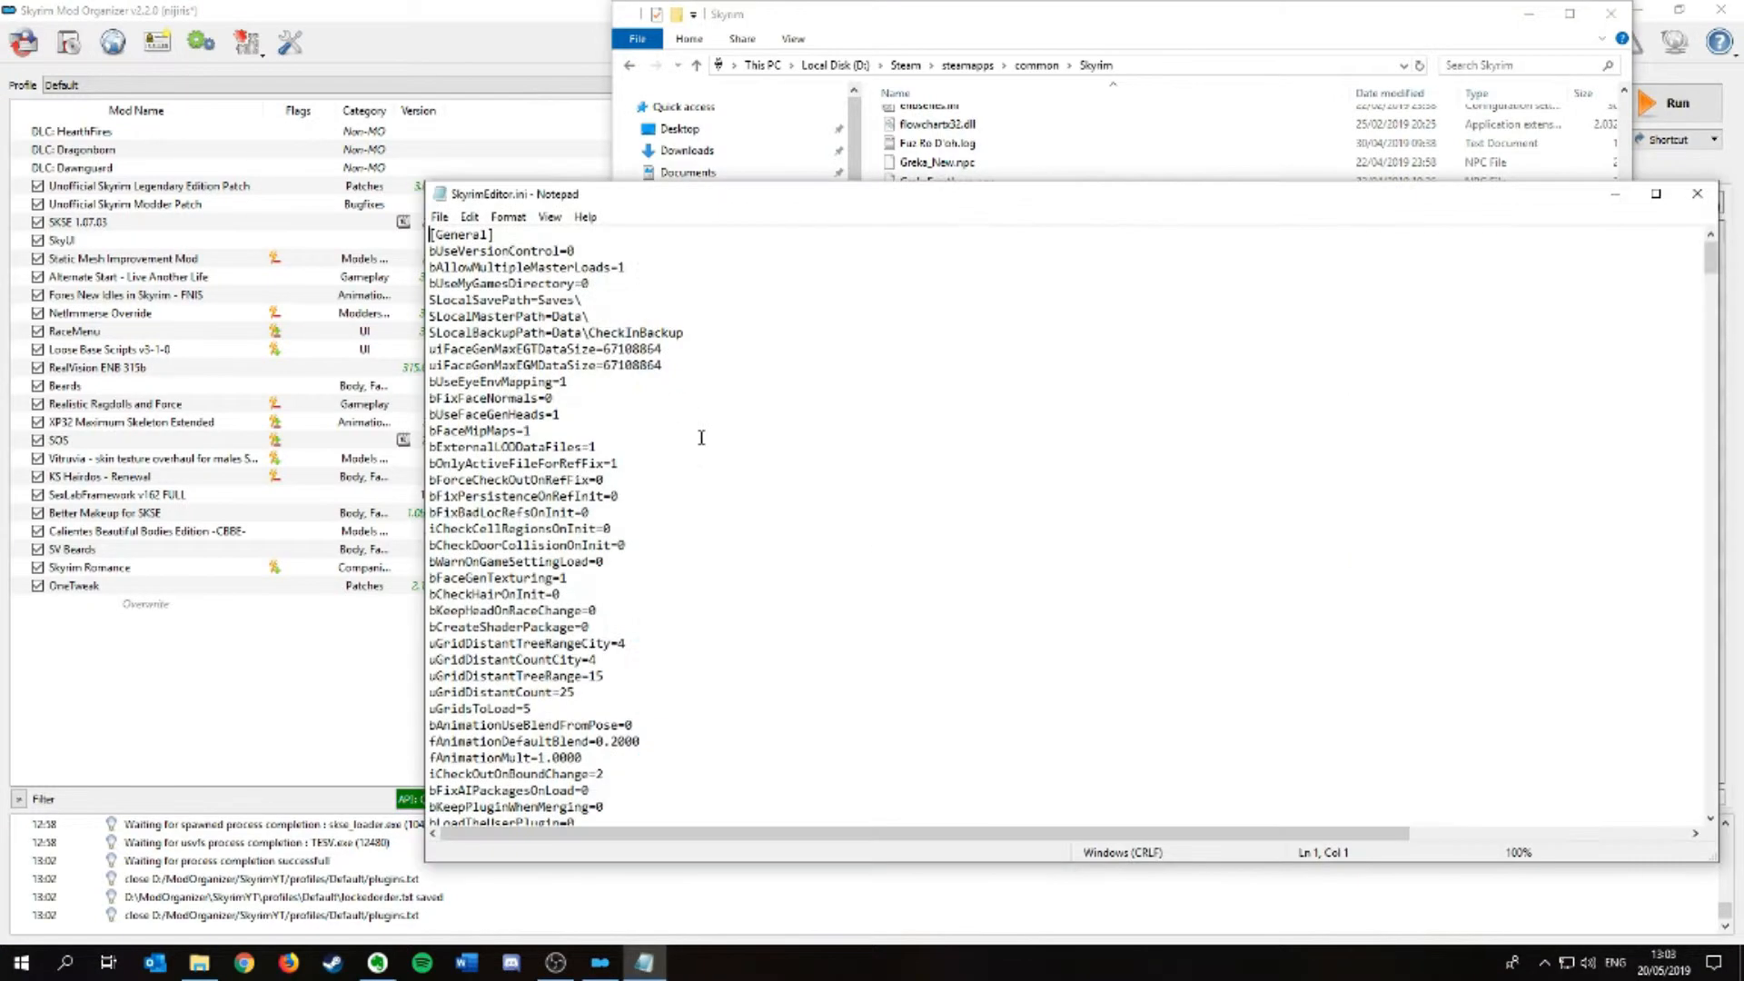
{"action": "left_click_drag", "start_coordinate": [429, 264], "coordinate": [635, 265]}
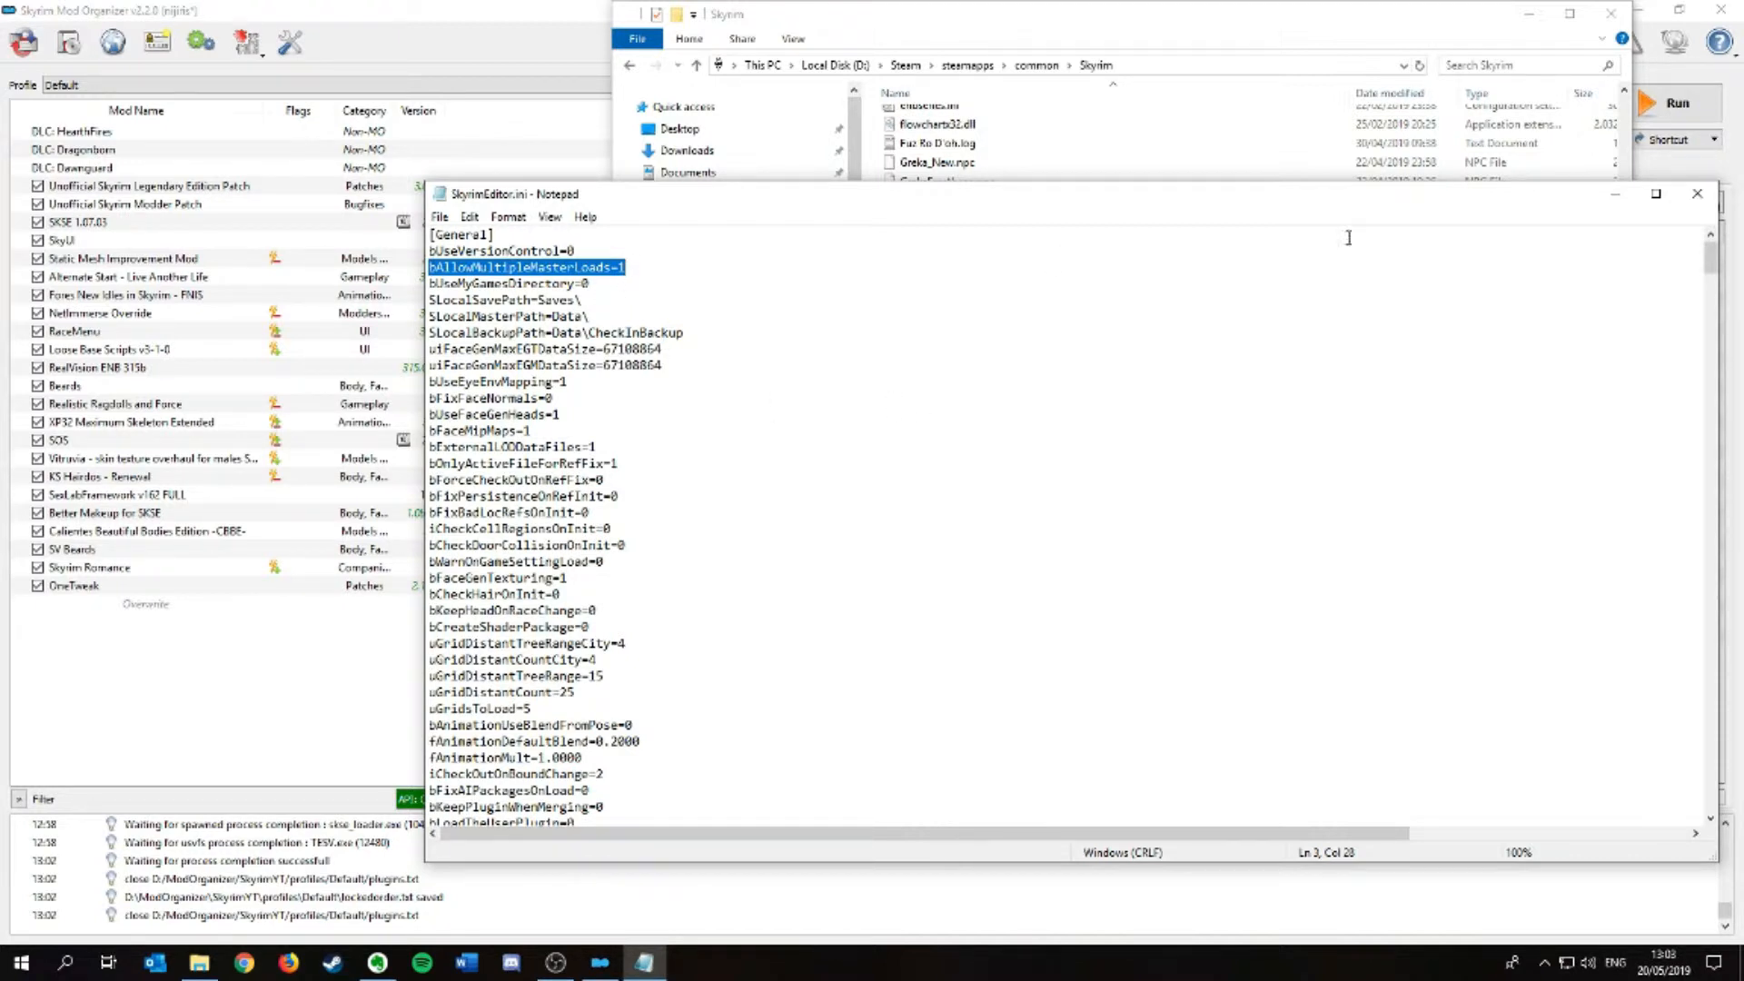
{"action": "left_click", "coordinate": [1704, 206]}
{"action": "left_click", "coordinate": [1607, 11]}
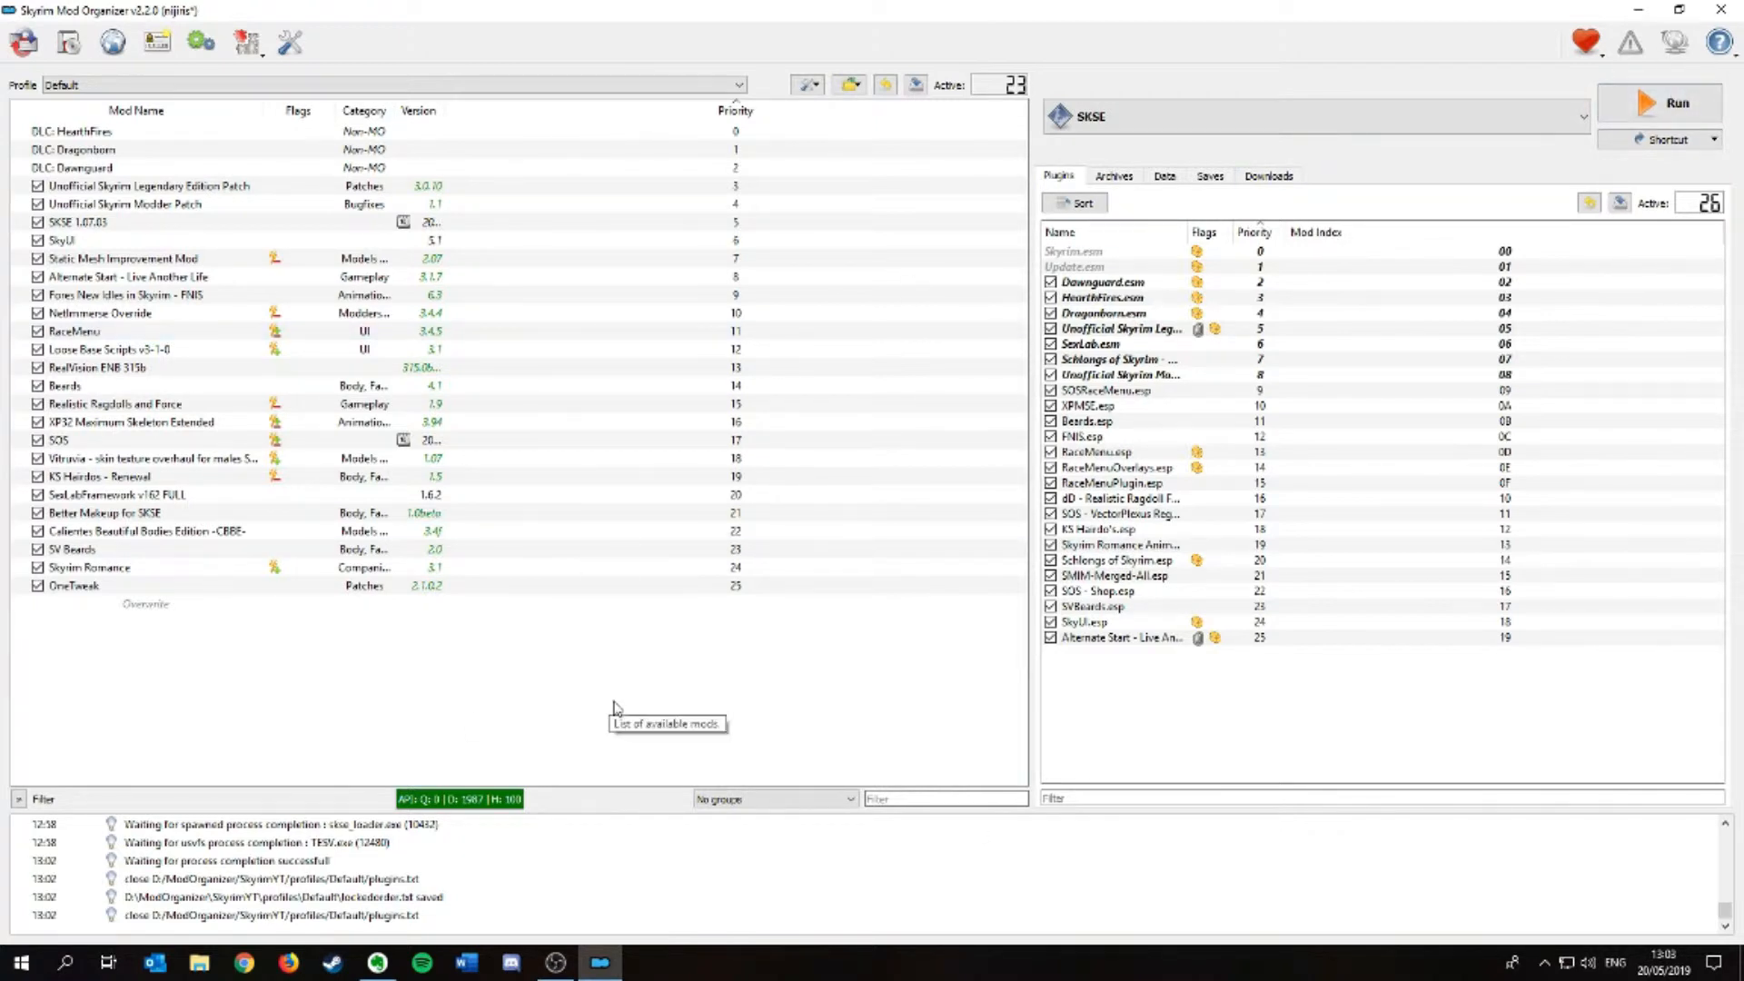
- Launch WryeBash from Mod Organizer and copy KS Hairdo's.esp to an ESM file
{"action": "left_click", "coordinate": [1217, 120]}
{"action": "left_click", "coordinate": [1108, 380]}
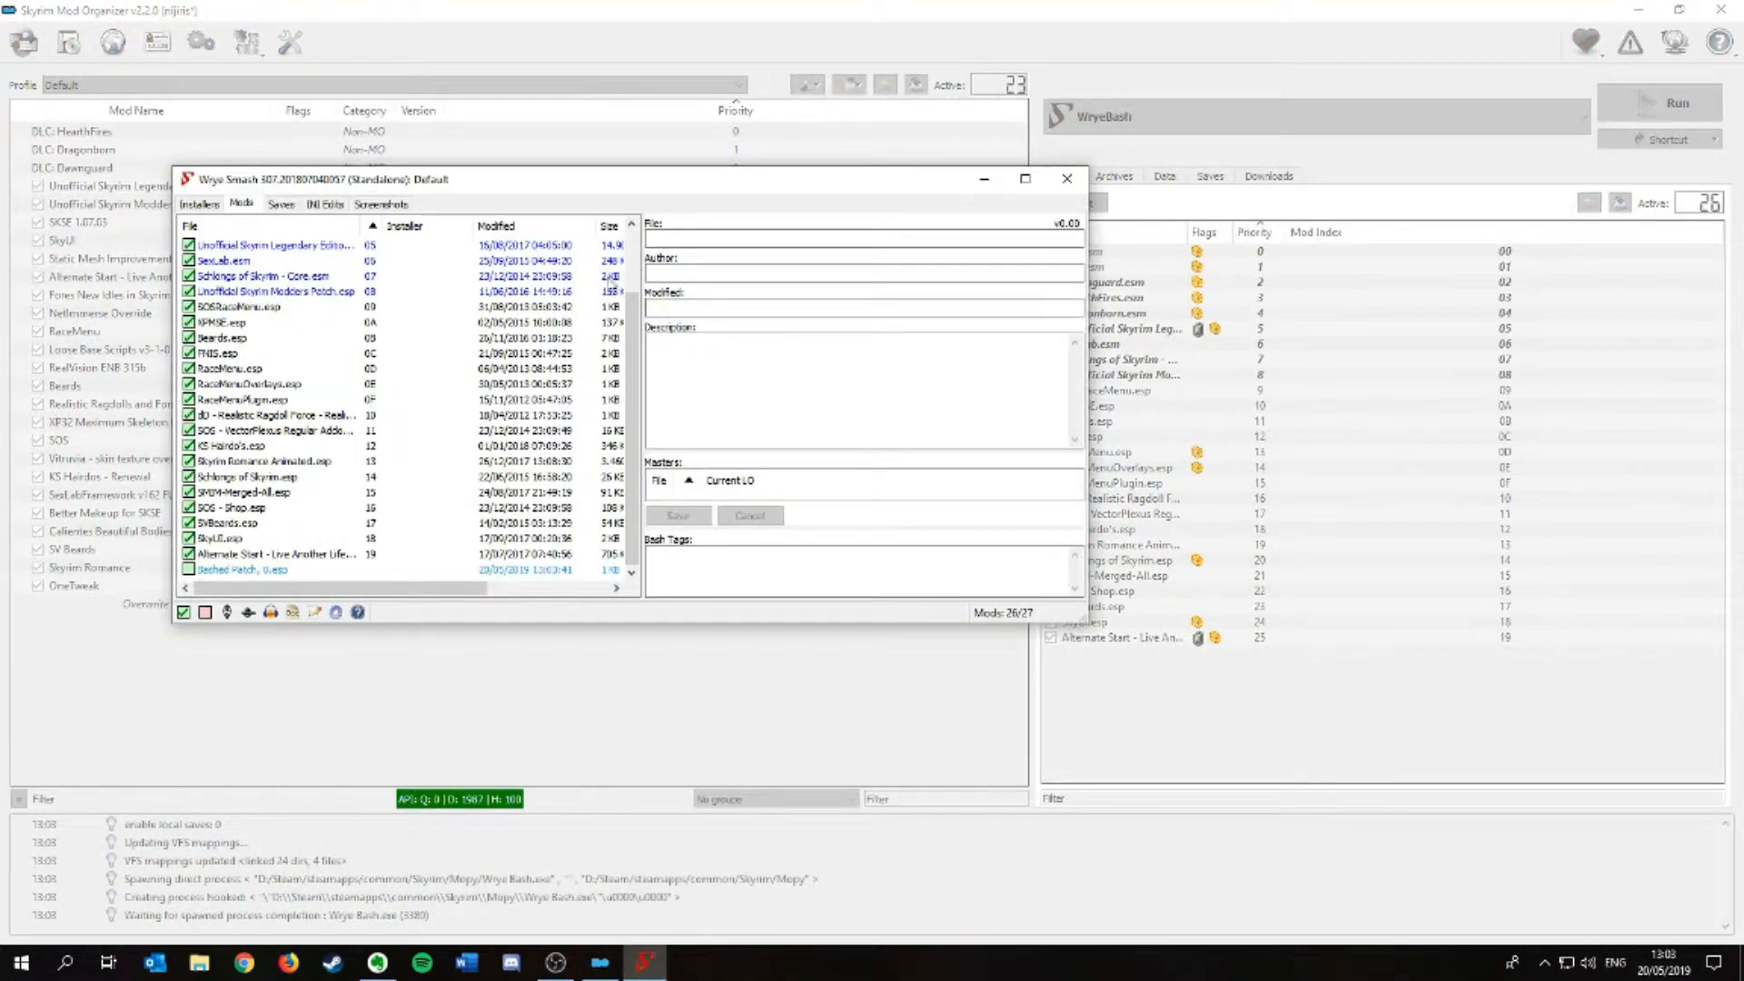
{"action": "left_click_drag", "start_coordinate": [488, 186], "coordinate": [921, 316]}
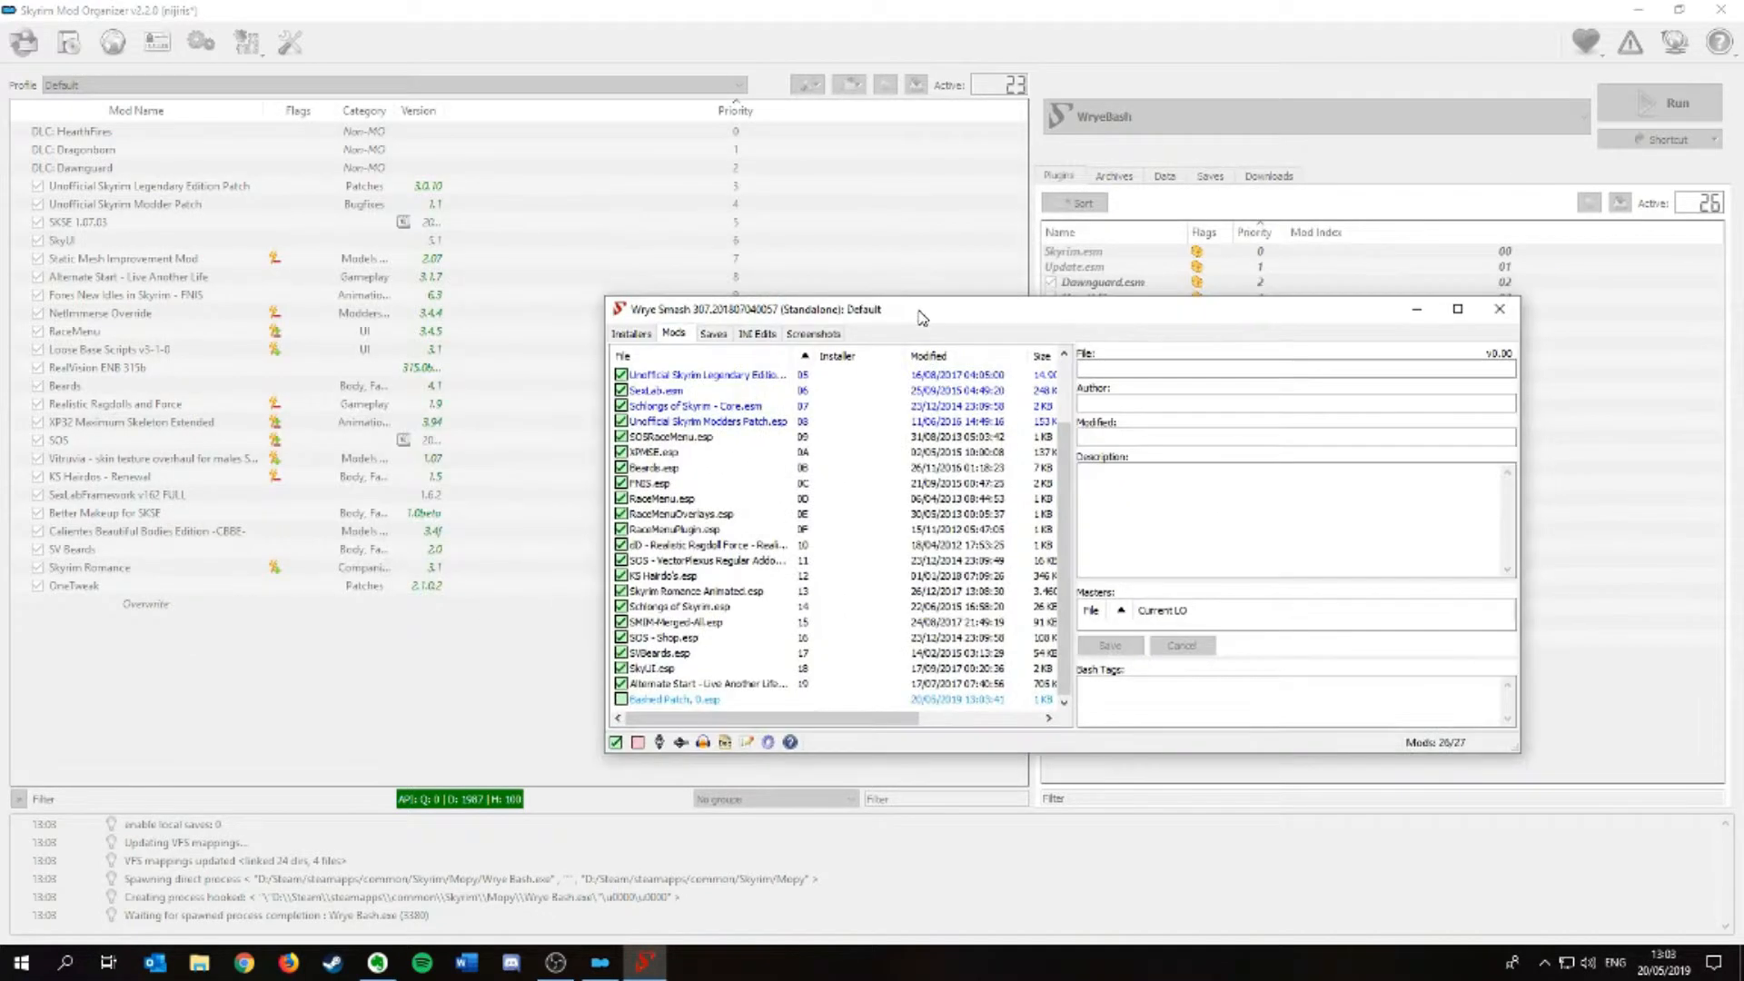
{"action": "left_click", "coordinate": [661, 576]}
{"action": "right_click", "coordinate": [662, 579]}
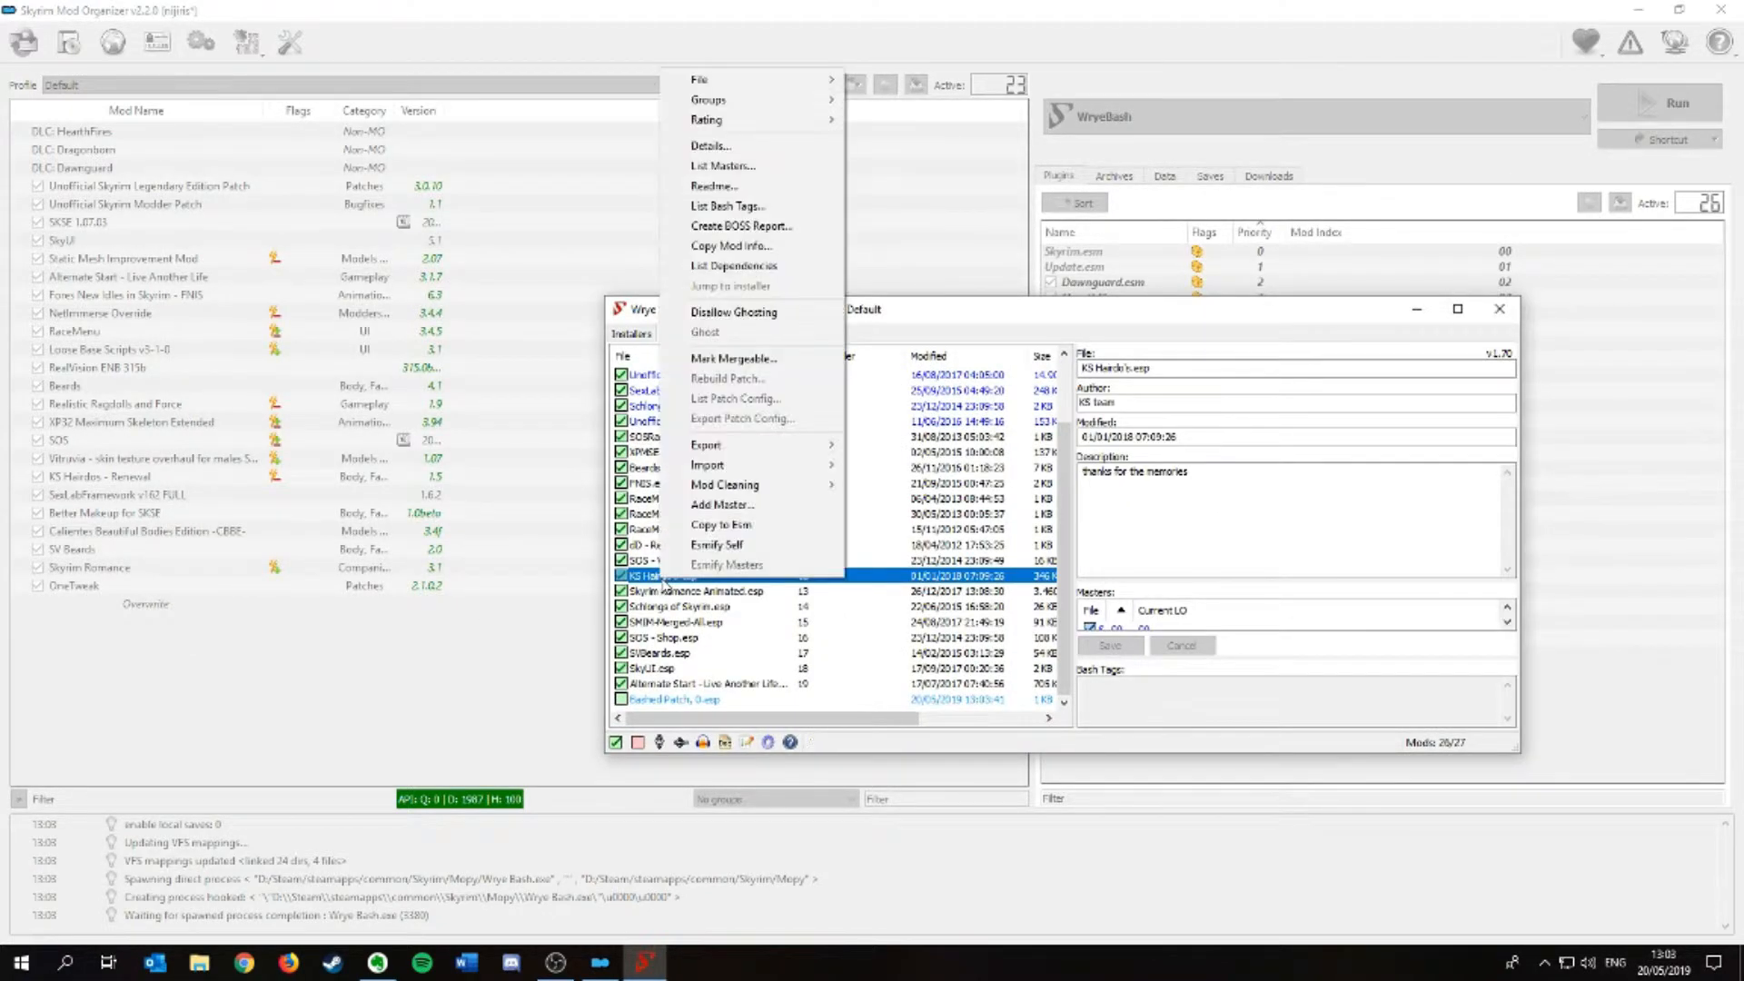
{"action": "left_click", "coordinate": [770, 525]}
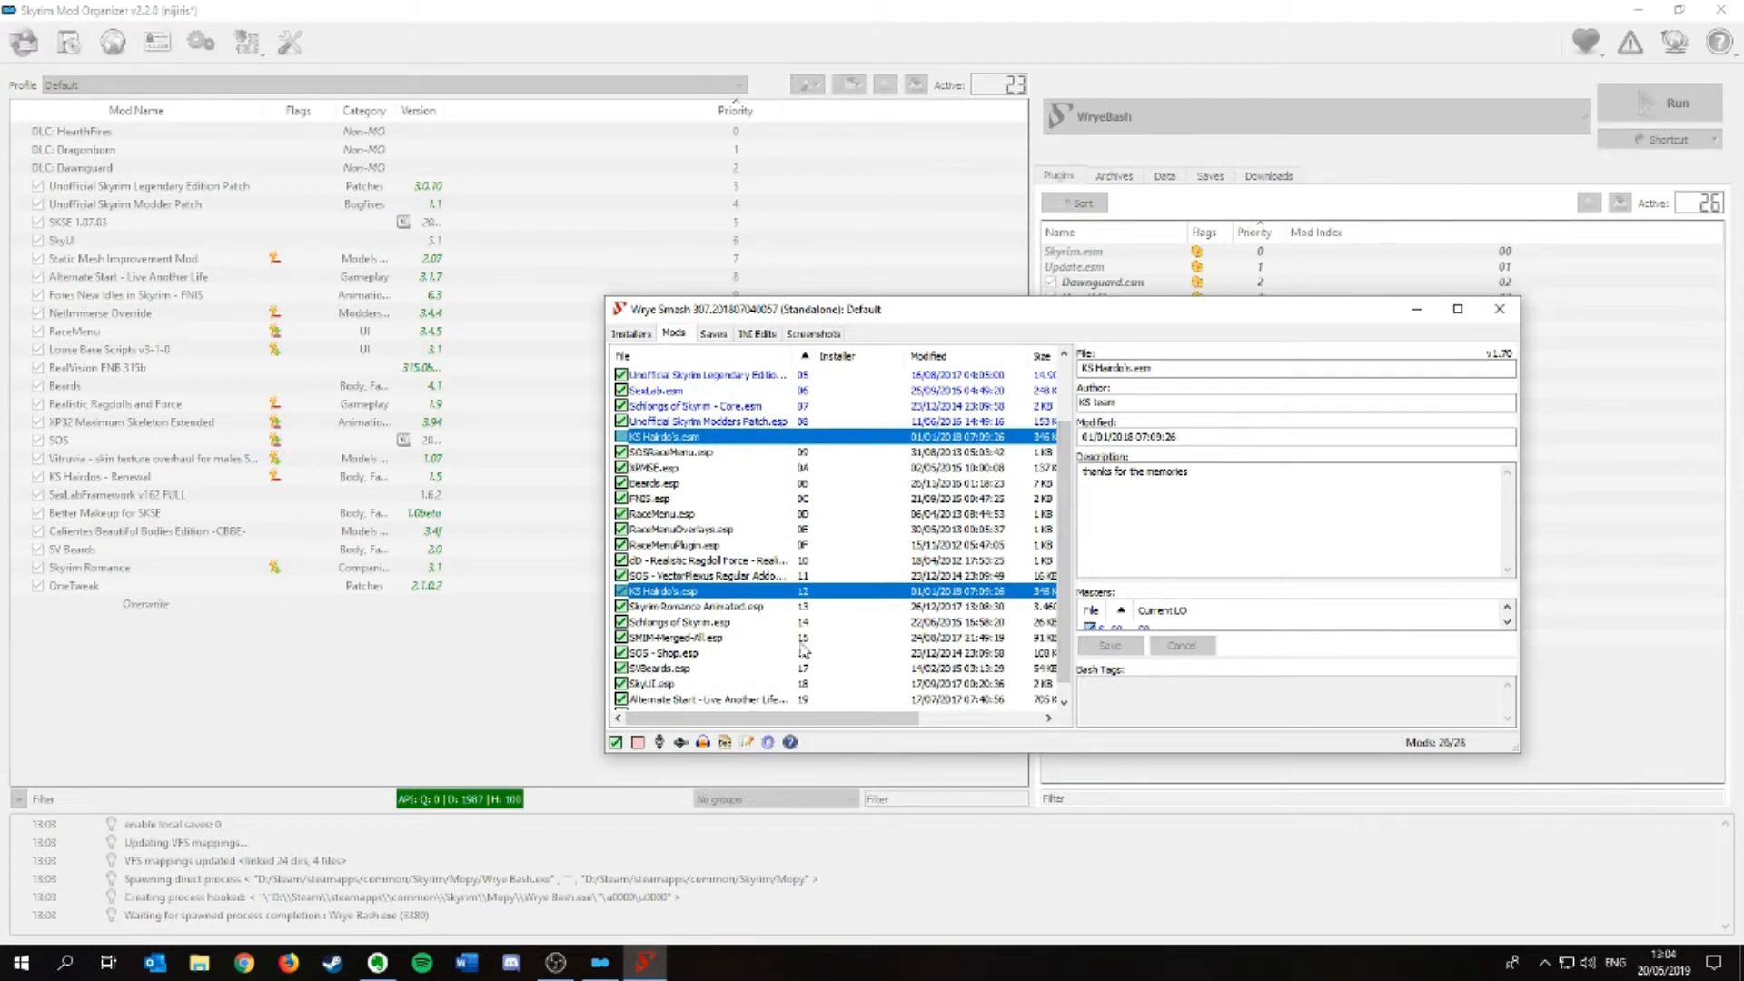
- Copy SVBeards.esp to an ESM file and close Wrye Bash
{"action": "left_click", "coordinate": [672, 669]}
{"action": "right_click", "coordinate": [677, 676]}
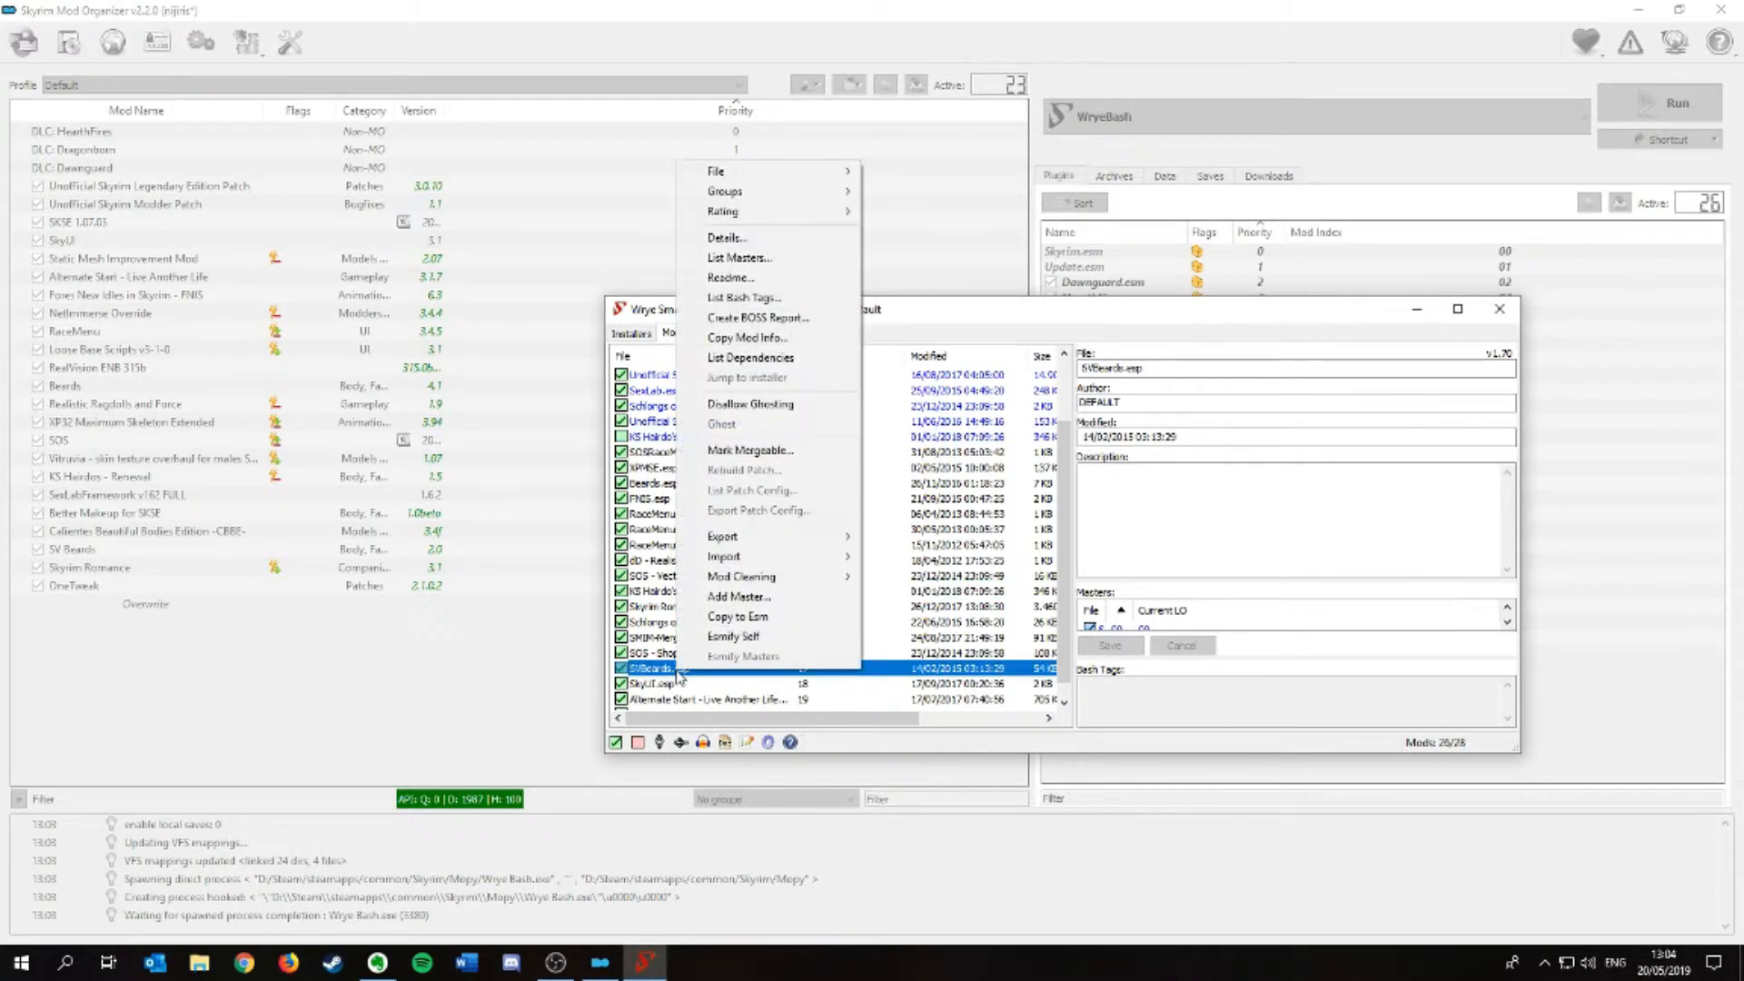
{"action": "left_click", "coordinate": [756, 618]}
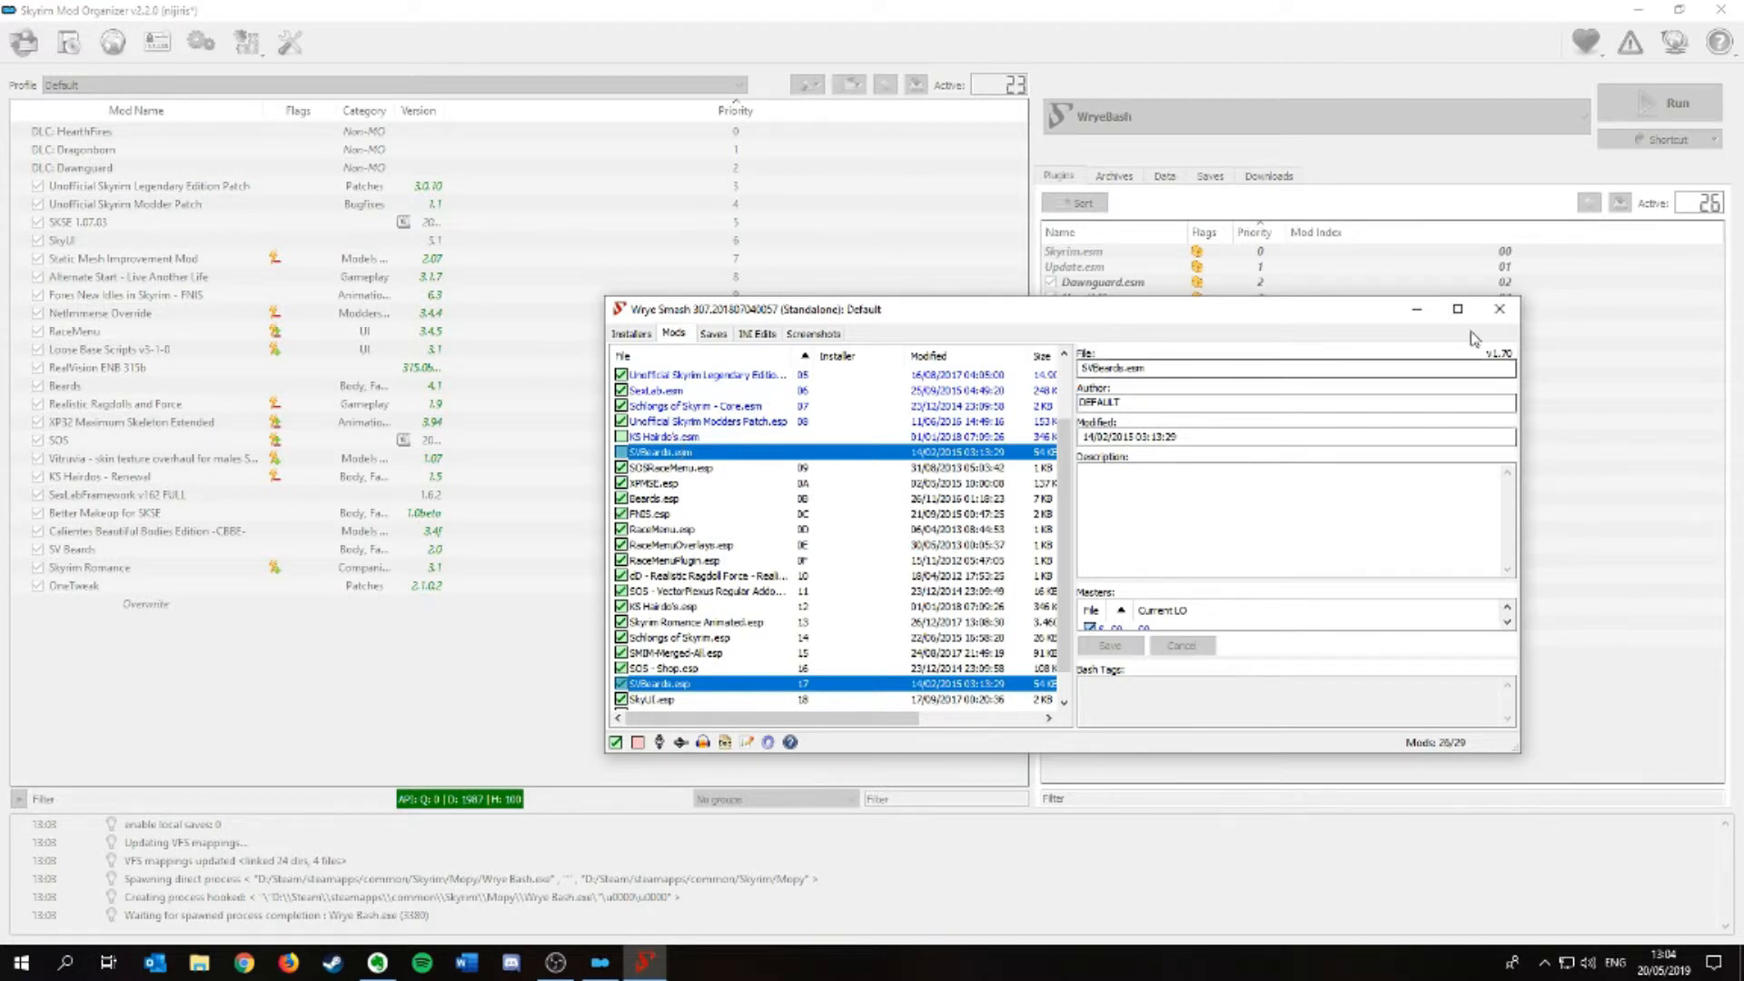
{"action": "left_click", "coordinate": [1500, 308]}
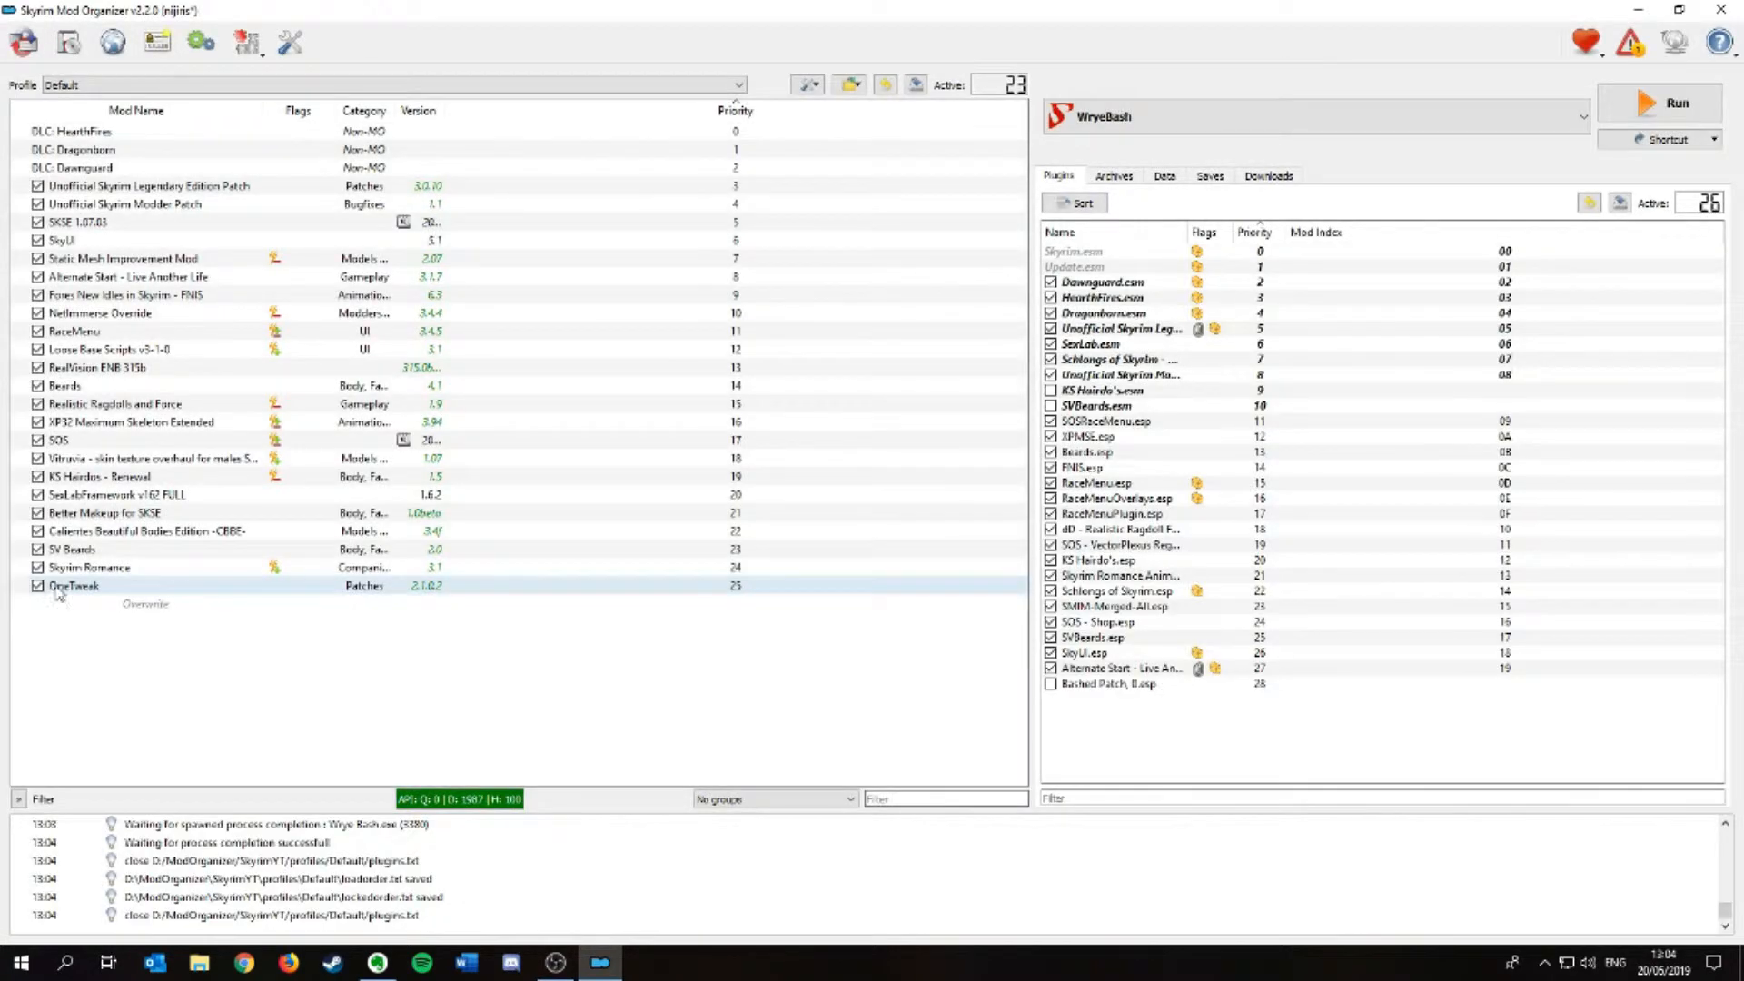
- From the Overwrite folder, move SVBeards.esm into the SV Beards mod and KS Hairdo's.esm into KS Hairdos - Renewal
{"action": "double_click", "coordinate": [182, 609]}
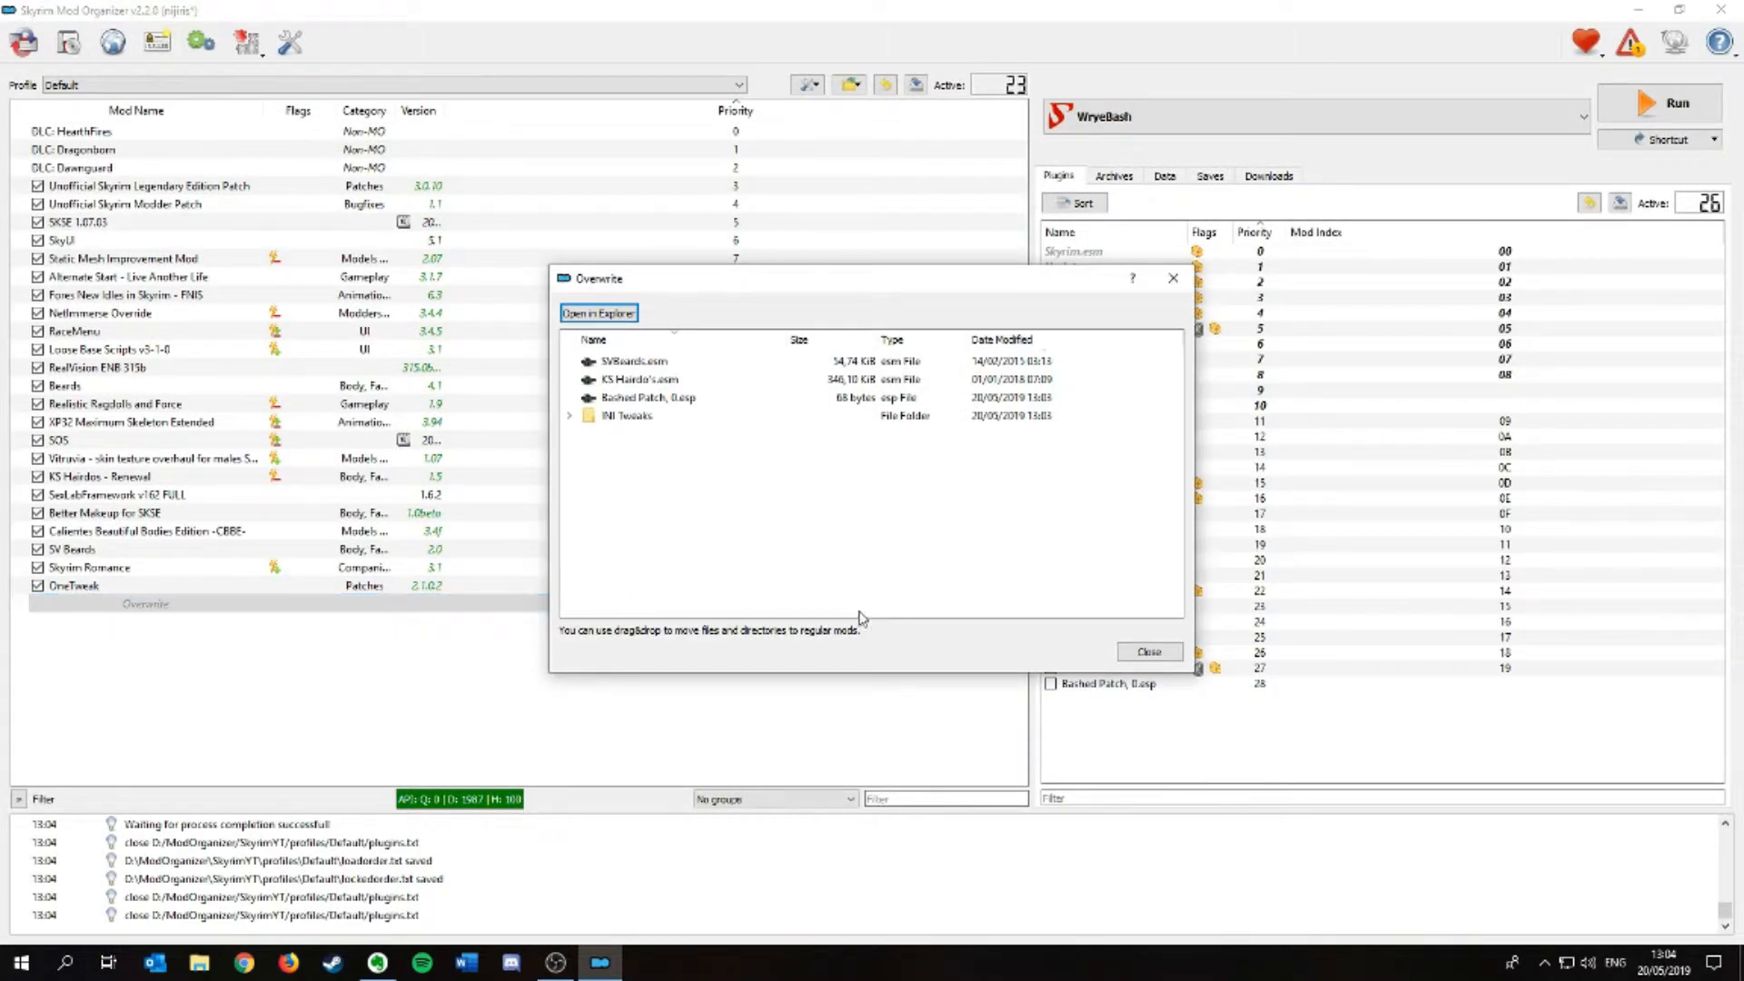
{"action": "left_click", "coordinate": [662, 365]}
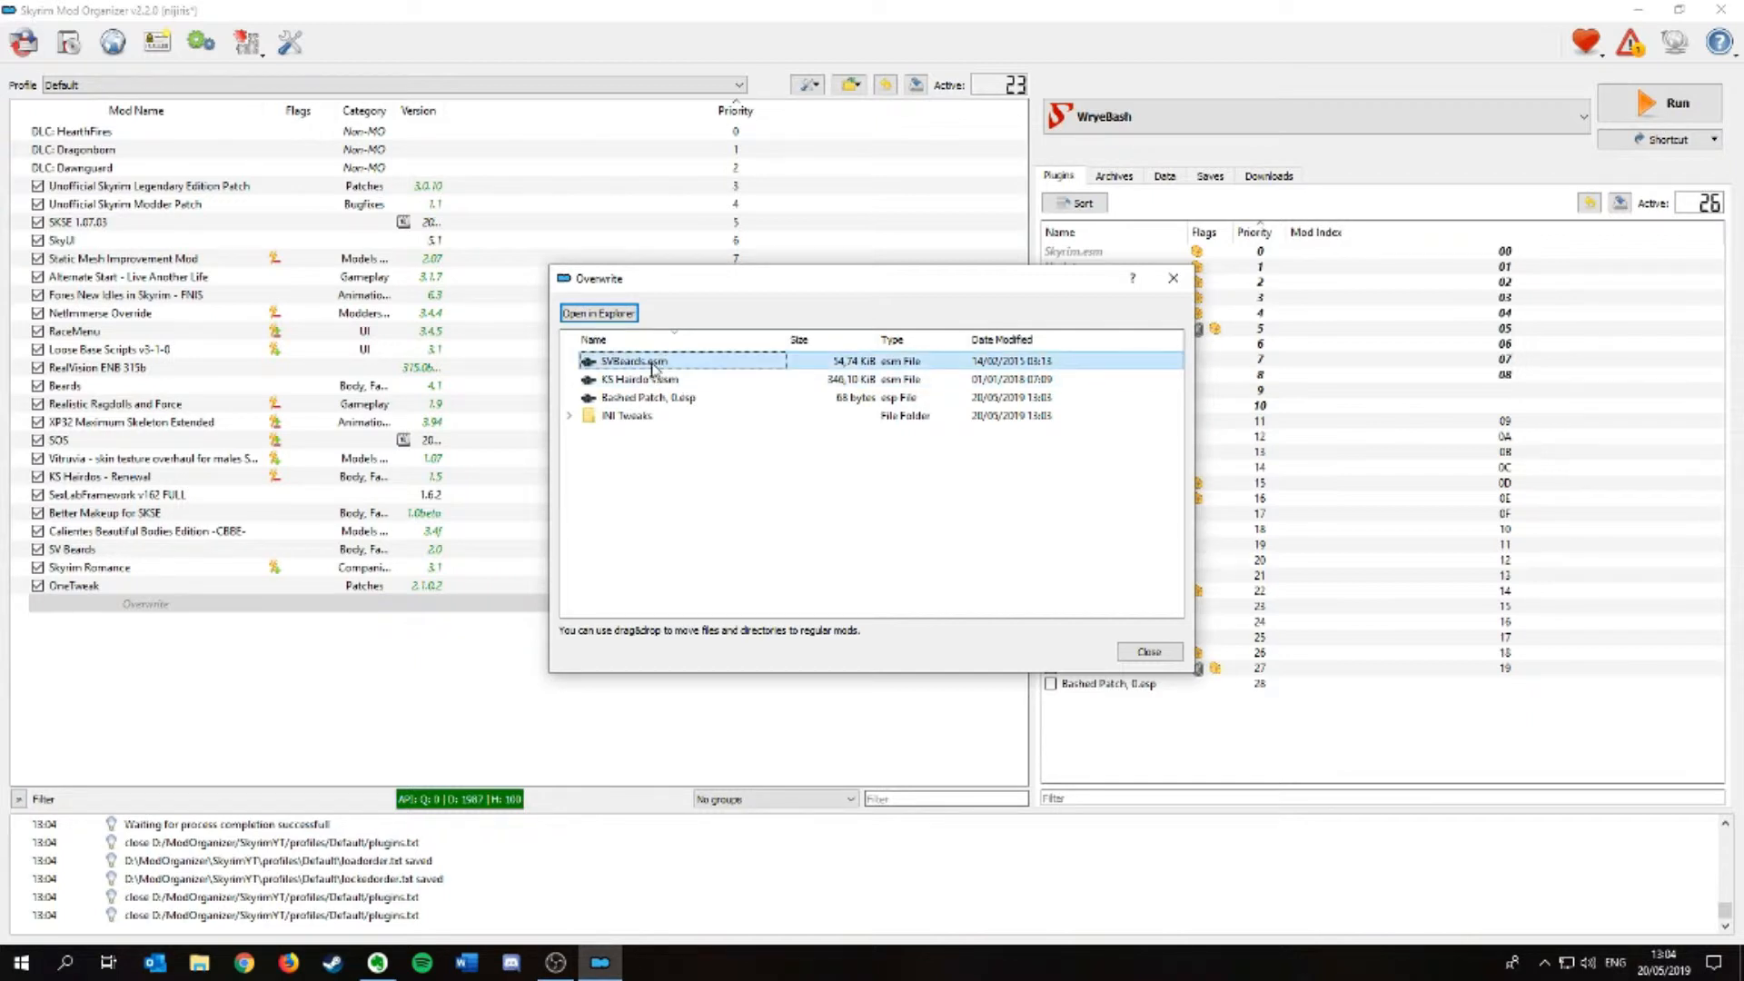
{"action": "left_click_drag", "start_coordinate": [643, 366], "coordinate": [97, 554]}
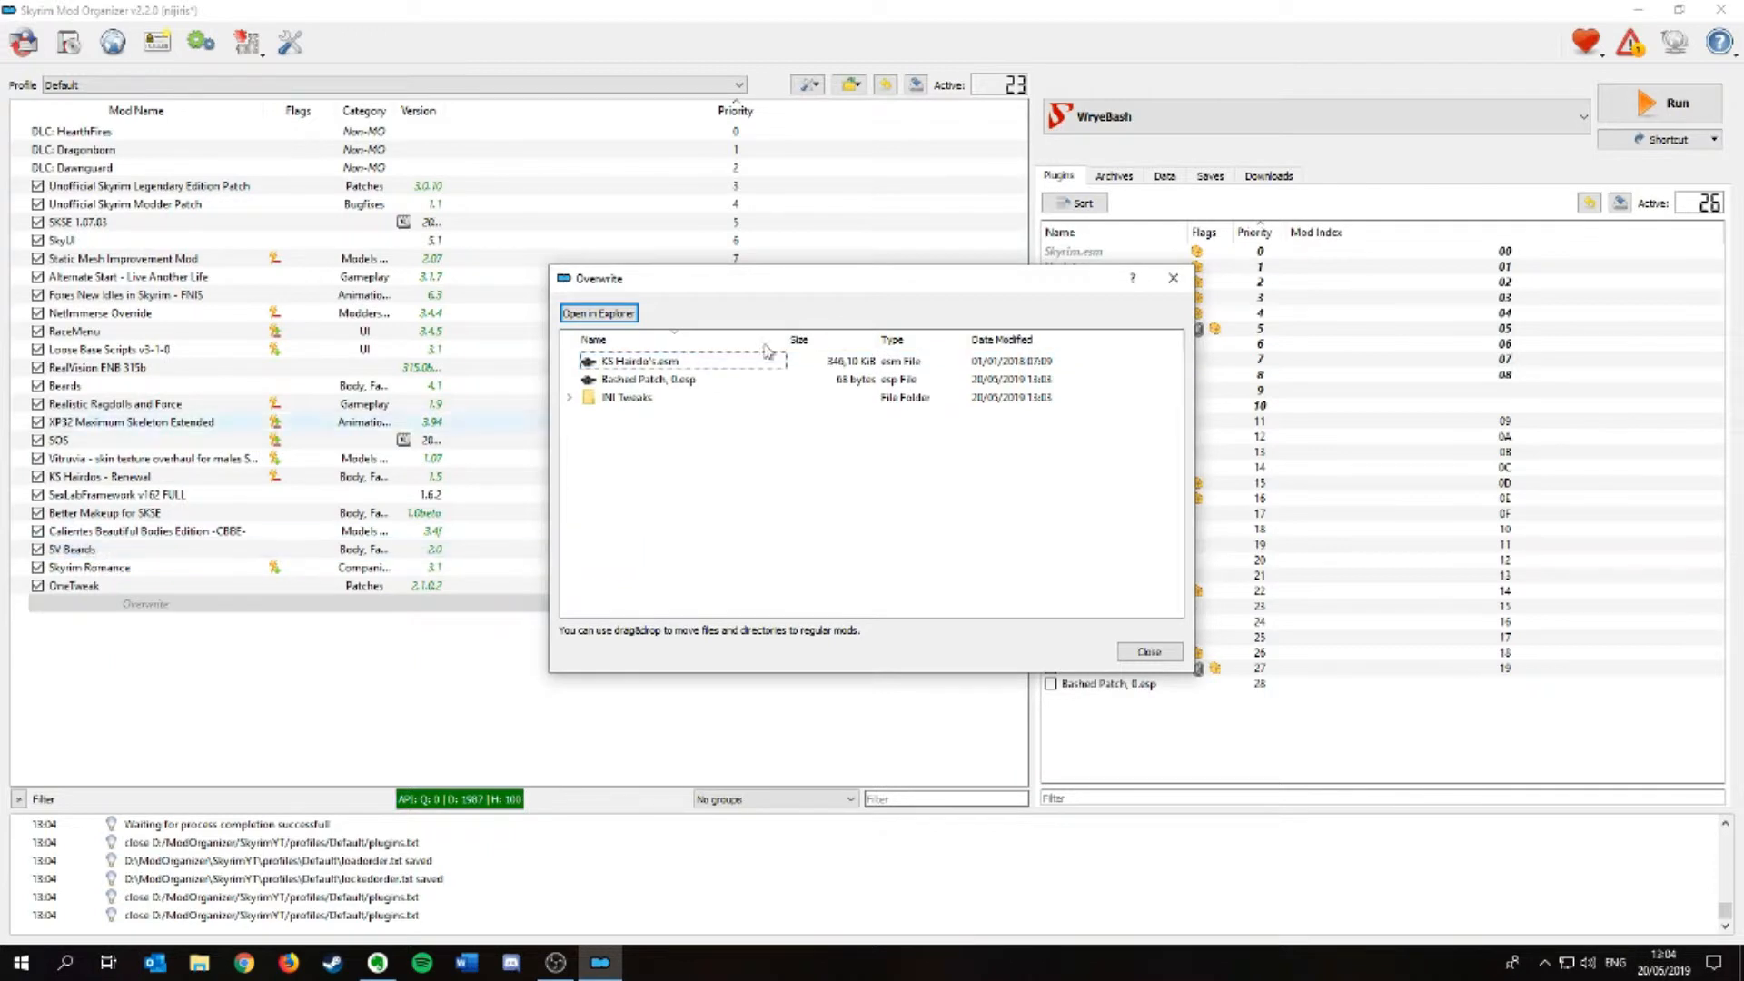
{"action": "left_click_drag", "start_coordinate": [636, 361], "coordinate": [102, 477]}
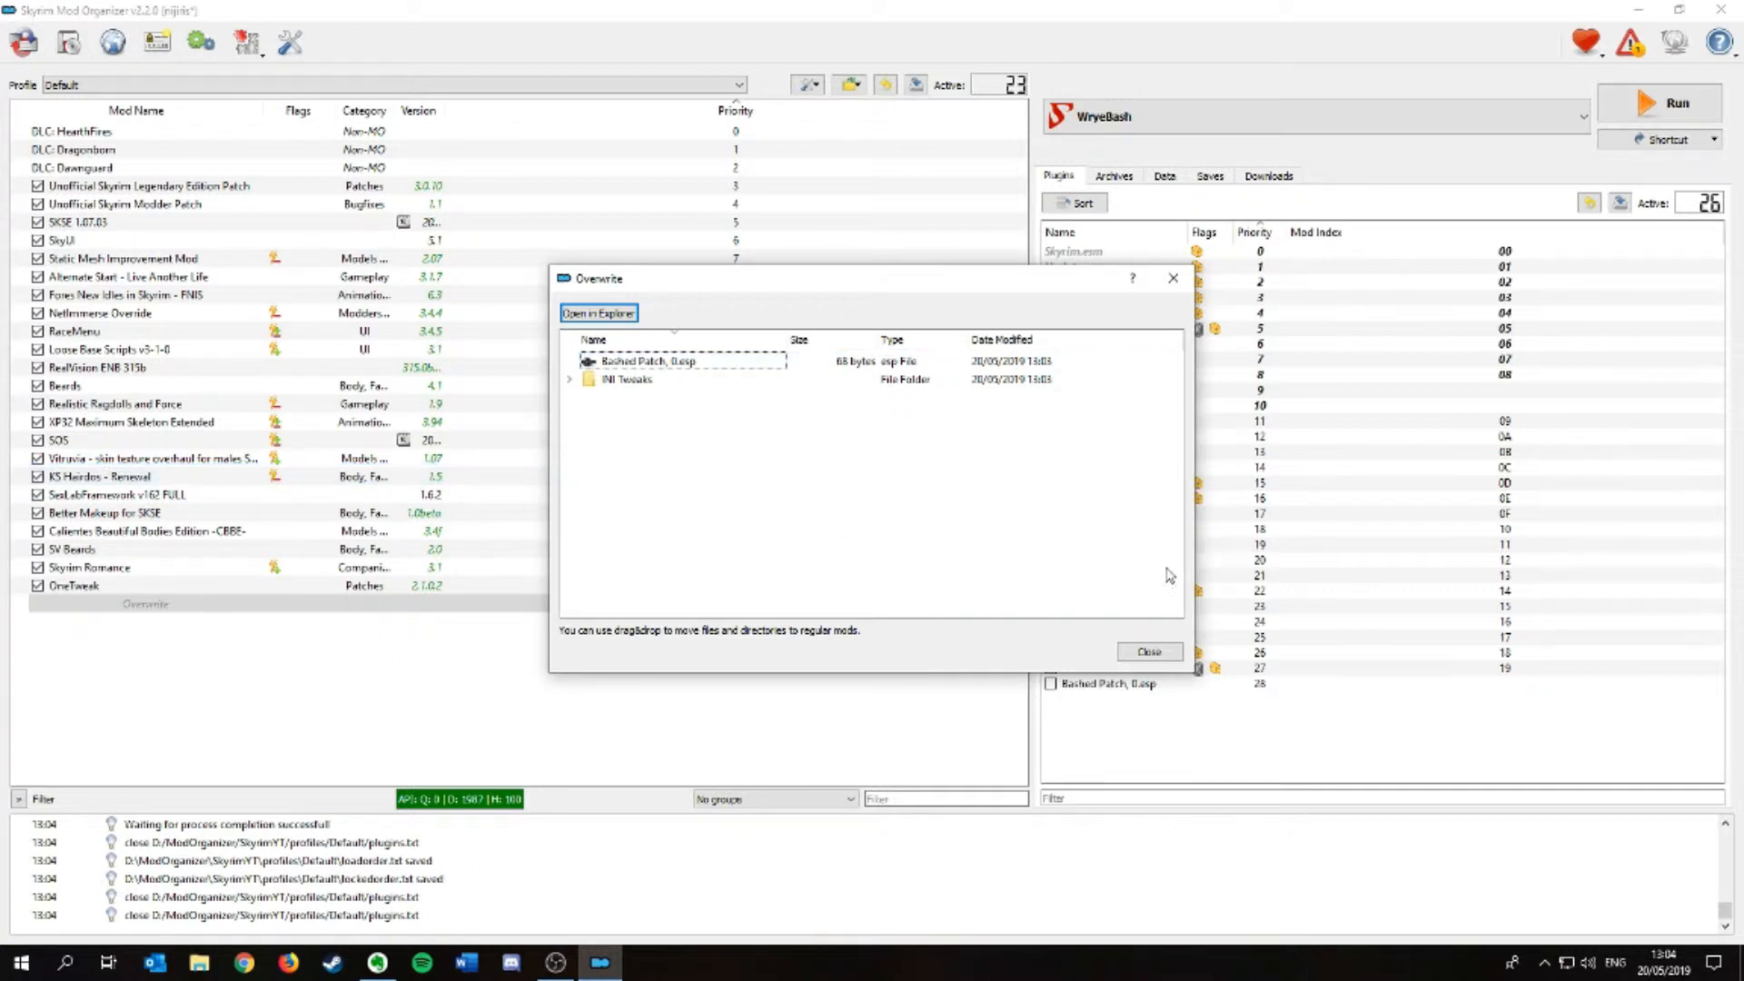
- Delete Bashed Patch, 0.esp and the INI Tweaks folder from Overwrite and close its window
{"action": "left_click_drag", "start_coordinate": [631, 409], "coordinate": [608, 354]}
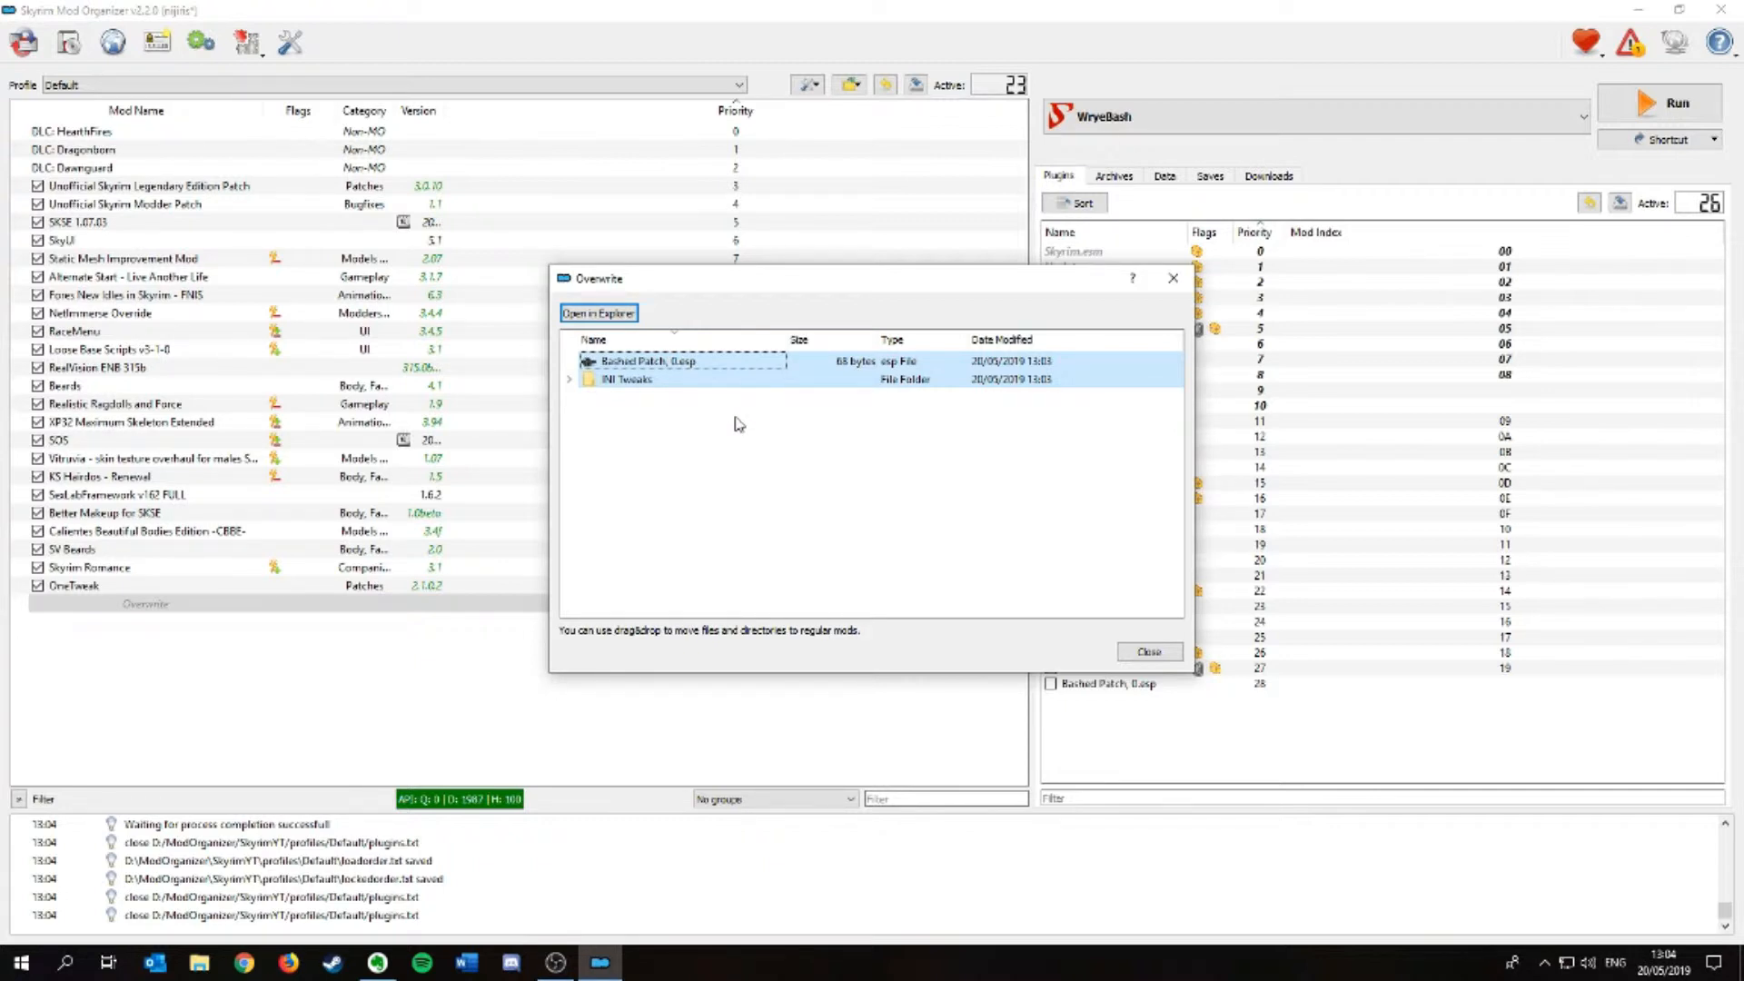
{"action": "key", "text": "Delete"}
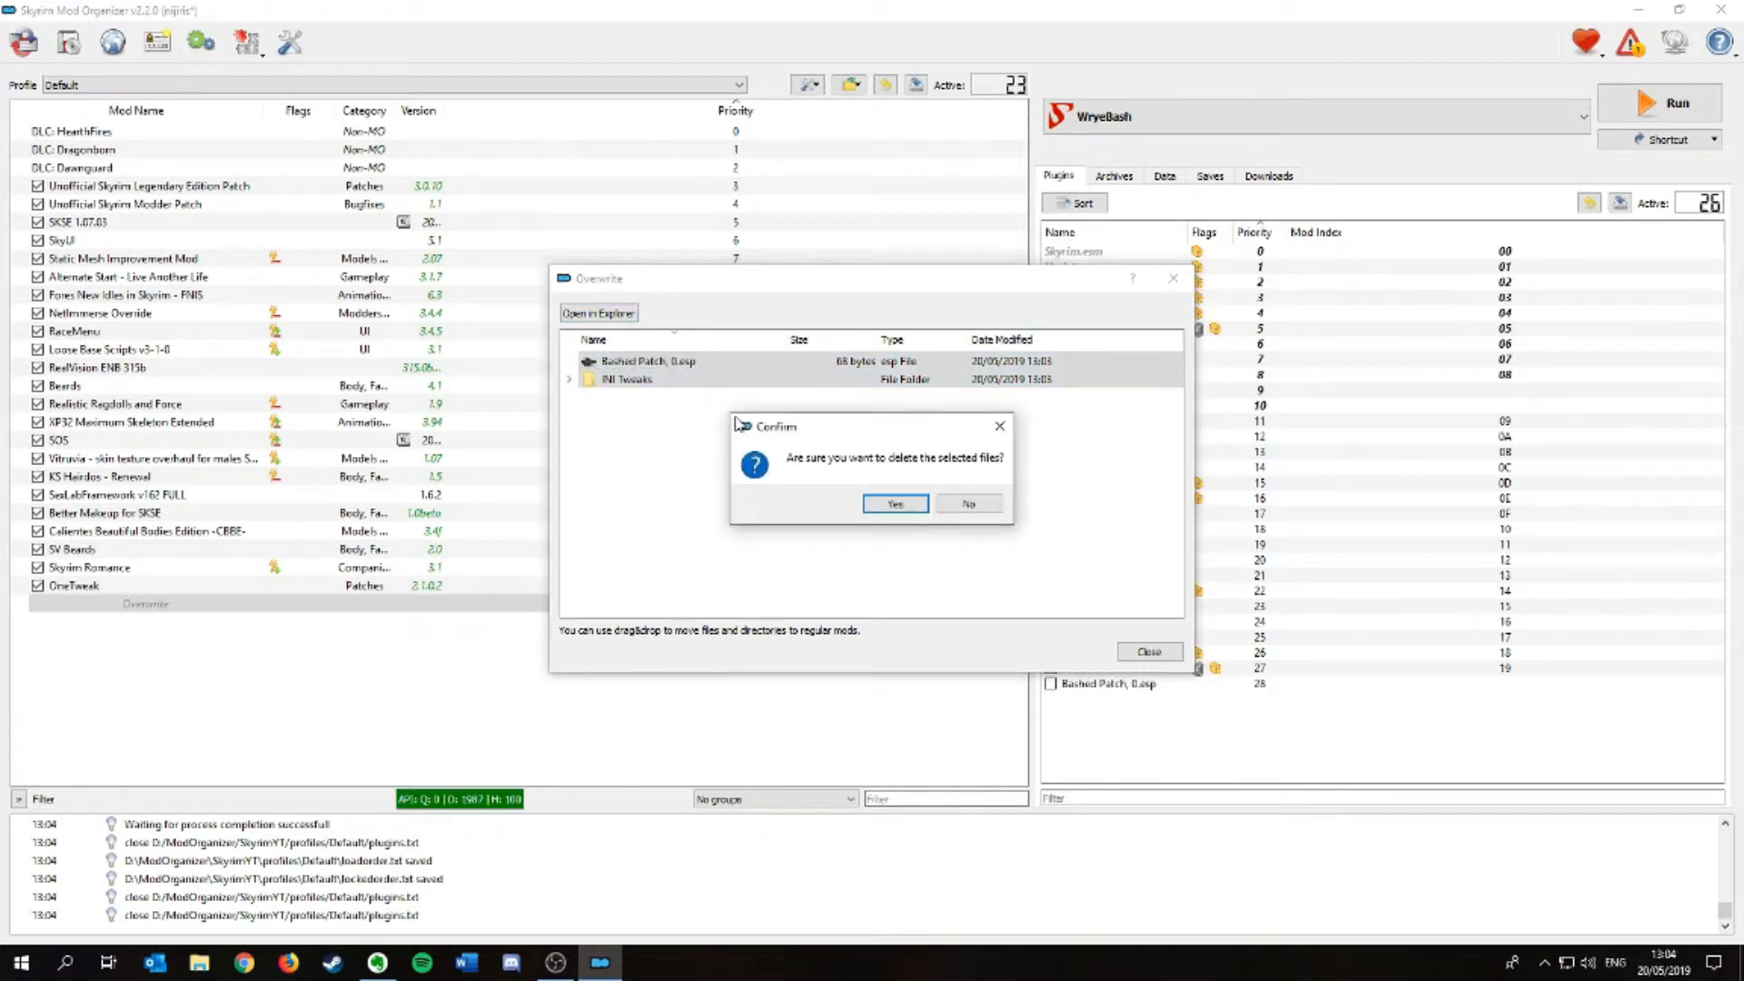
{"action": "key", "text": "Return"}
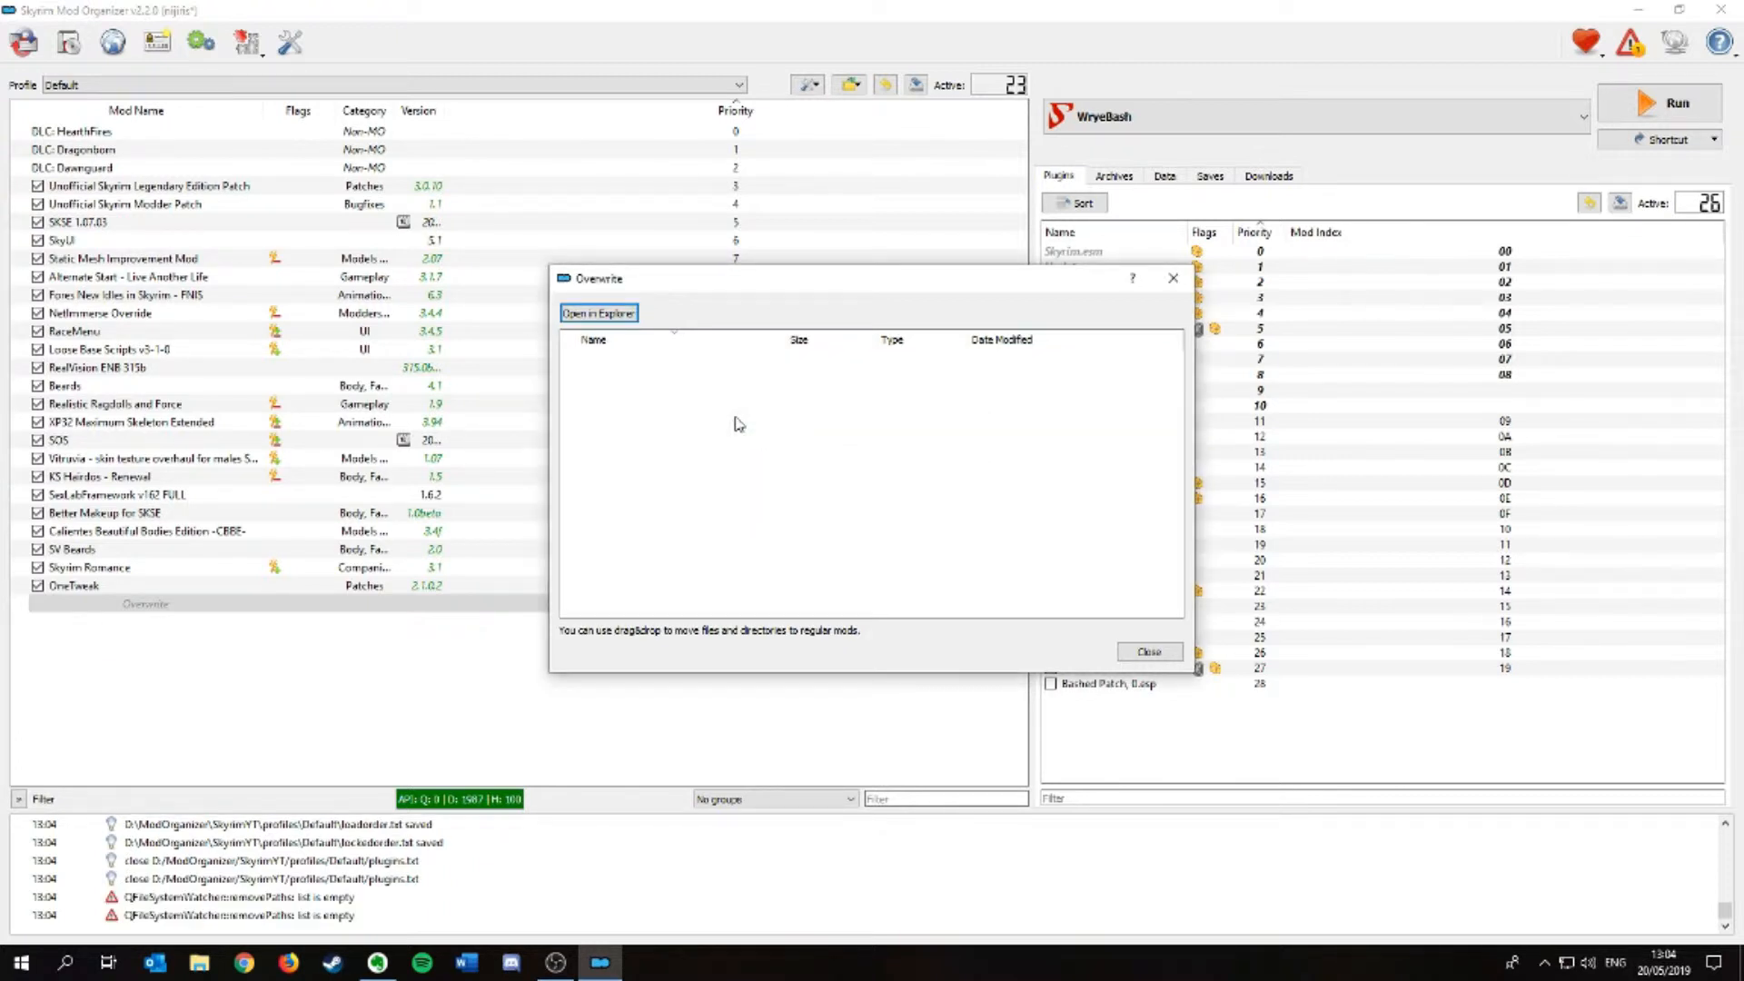
{"action": "left_click", "coordinate": [1172, 278]}
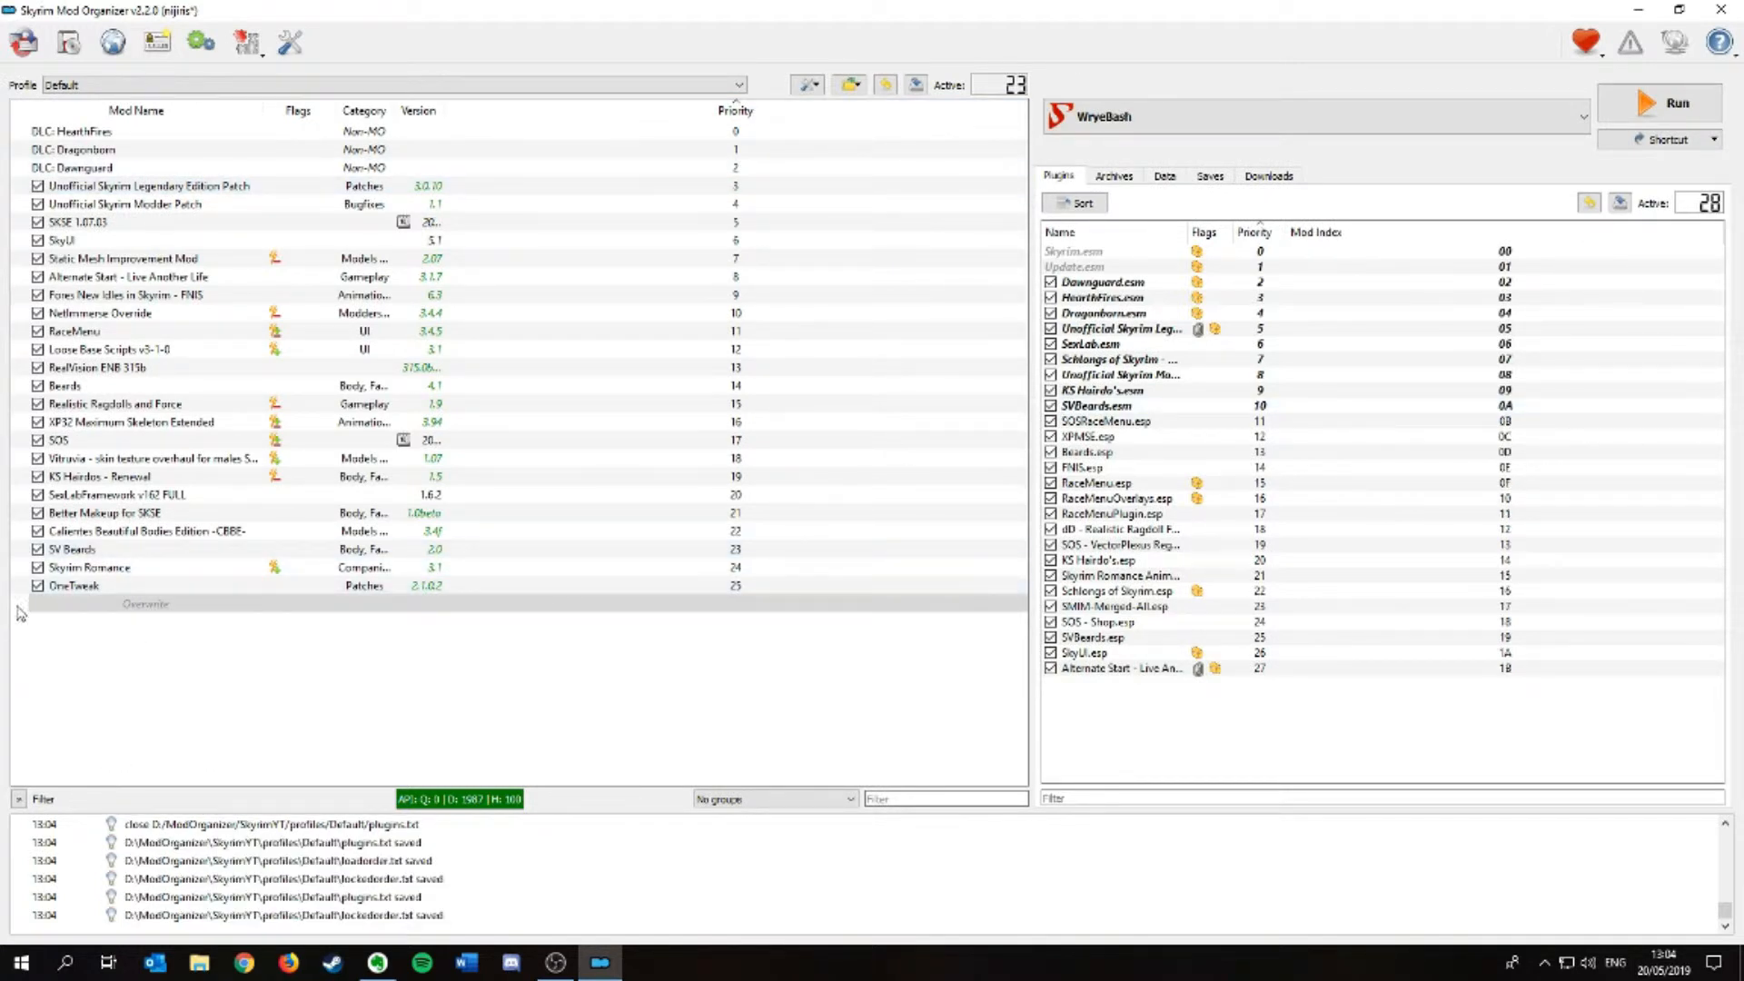
- Compare the hair and beard plugins in the load order and move KS Hairdo's.esp to the optional ESPs of KS Hairdos - Renewal
{"action": "left_click", "coordinate": [1108, 390]}
{"action": "left_click", "coordinate": [1105, 406]}
{"action": "left_click", "coordinate": [1094, 452]}
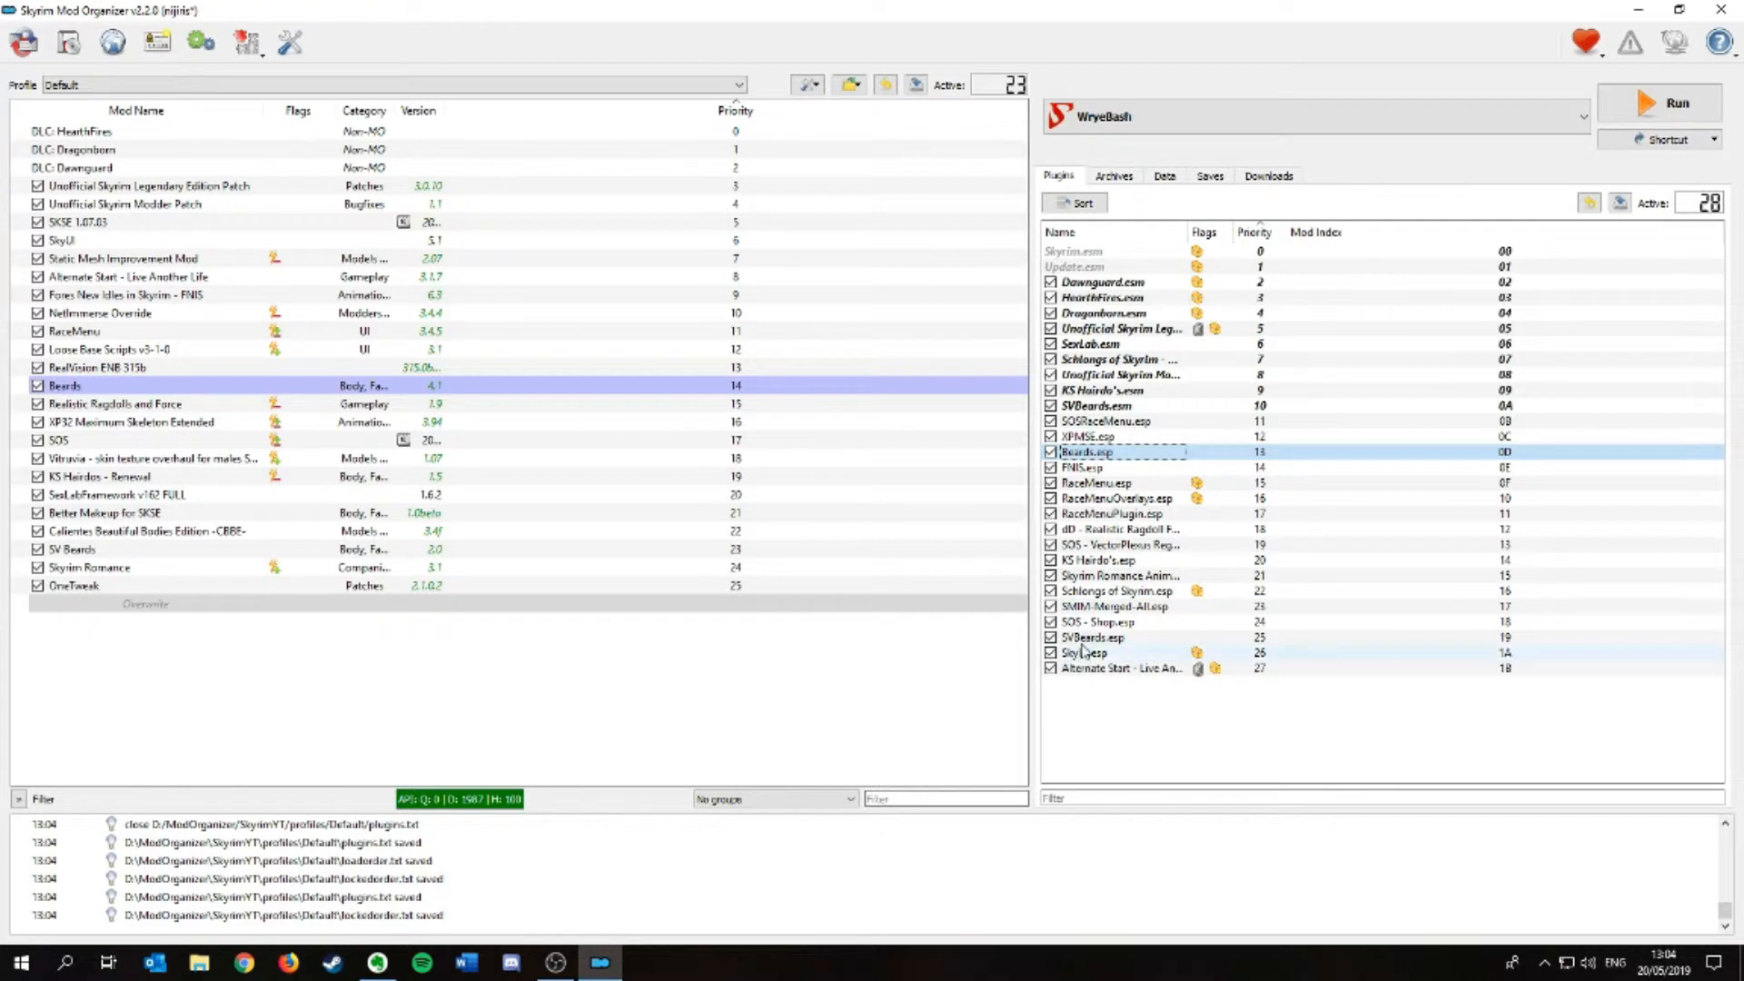
{"action": "left_click", "coordinate": [1099, 576]}
{"action": "left_click", "coordinate": [1100, 560]}
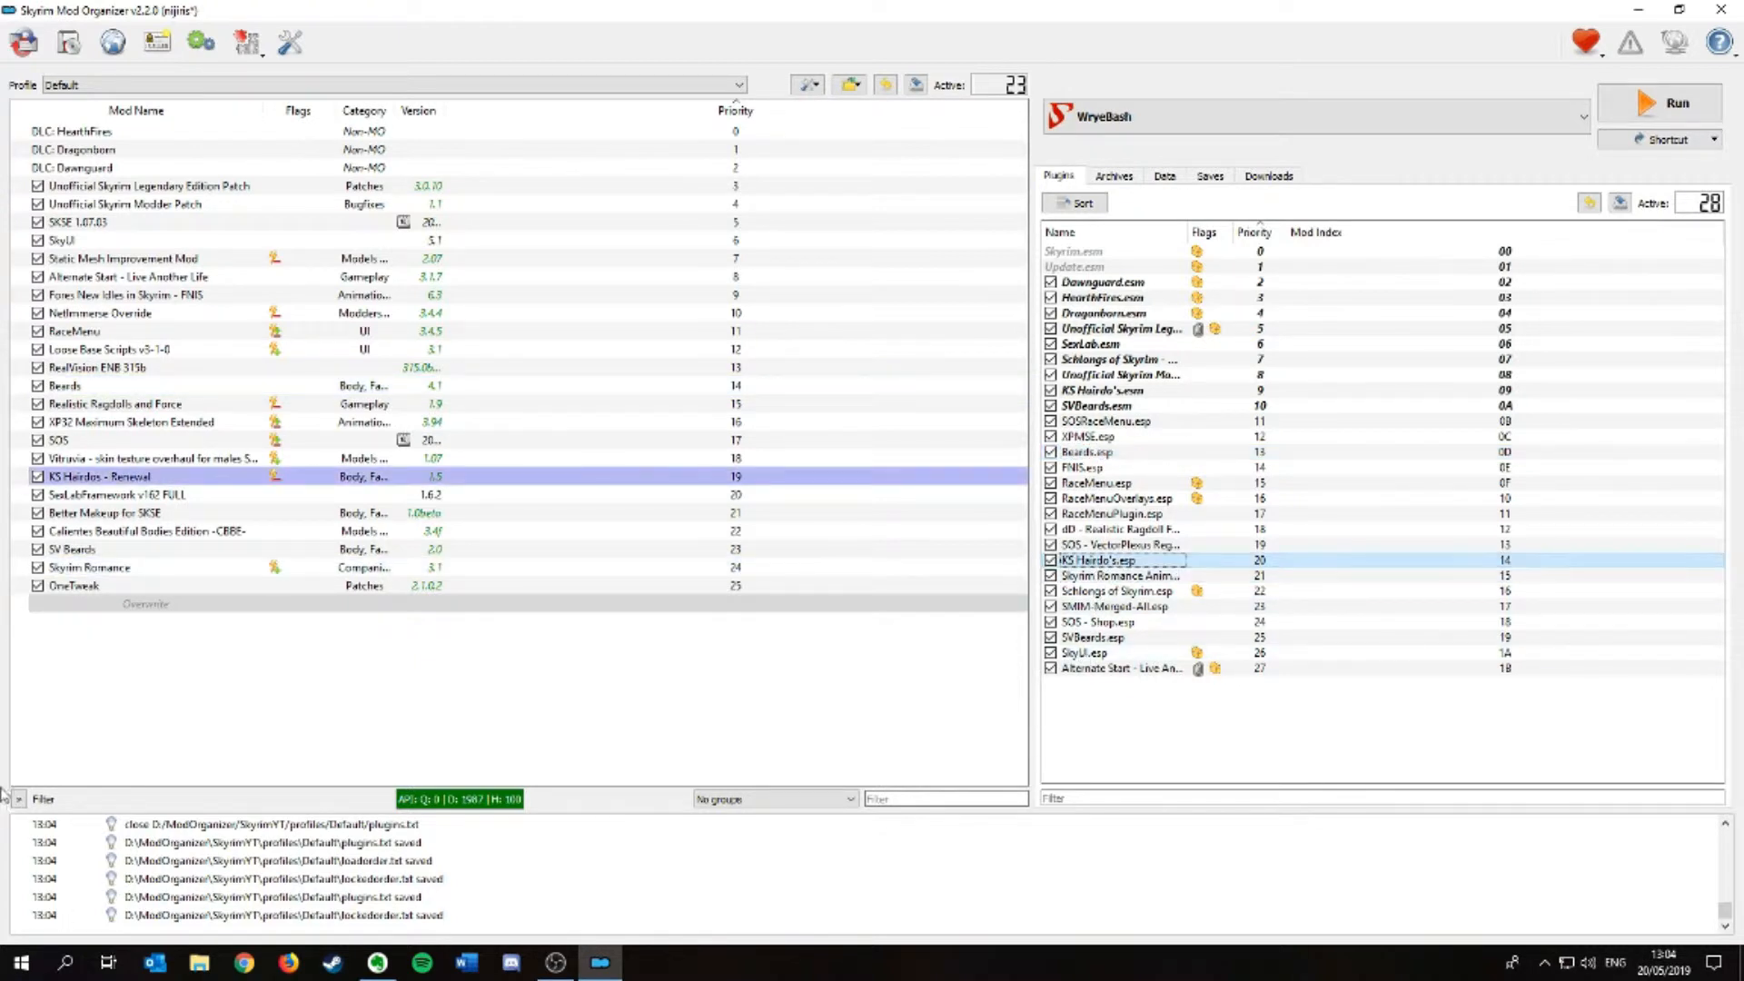
{"action": "double_click", "coordinate": [65, 482]}
{"action": "left_click", "coordinate": [752, 337]}
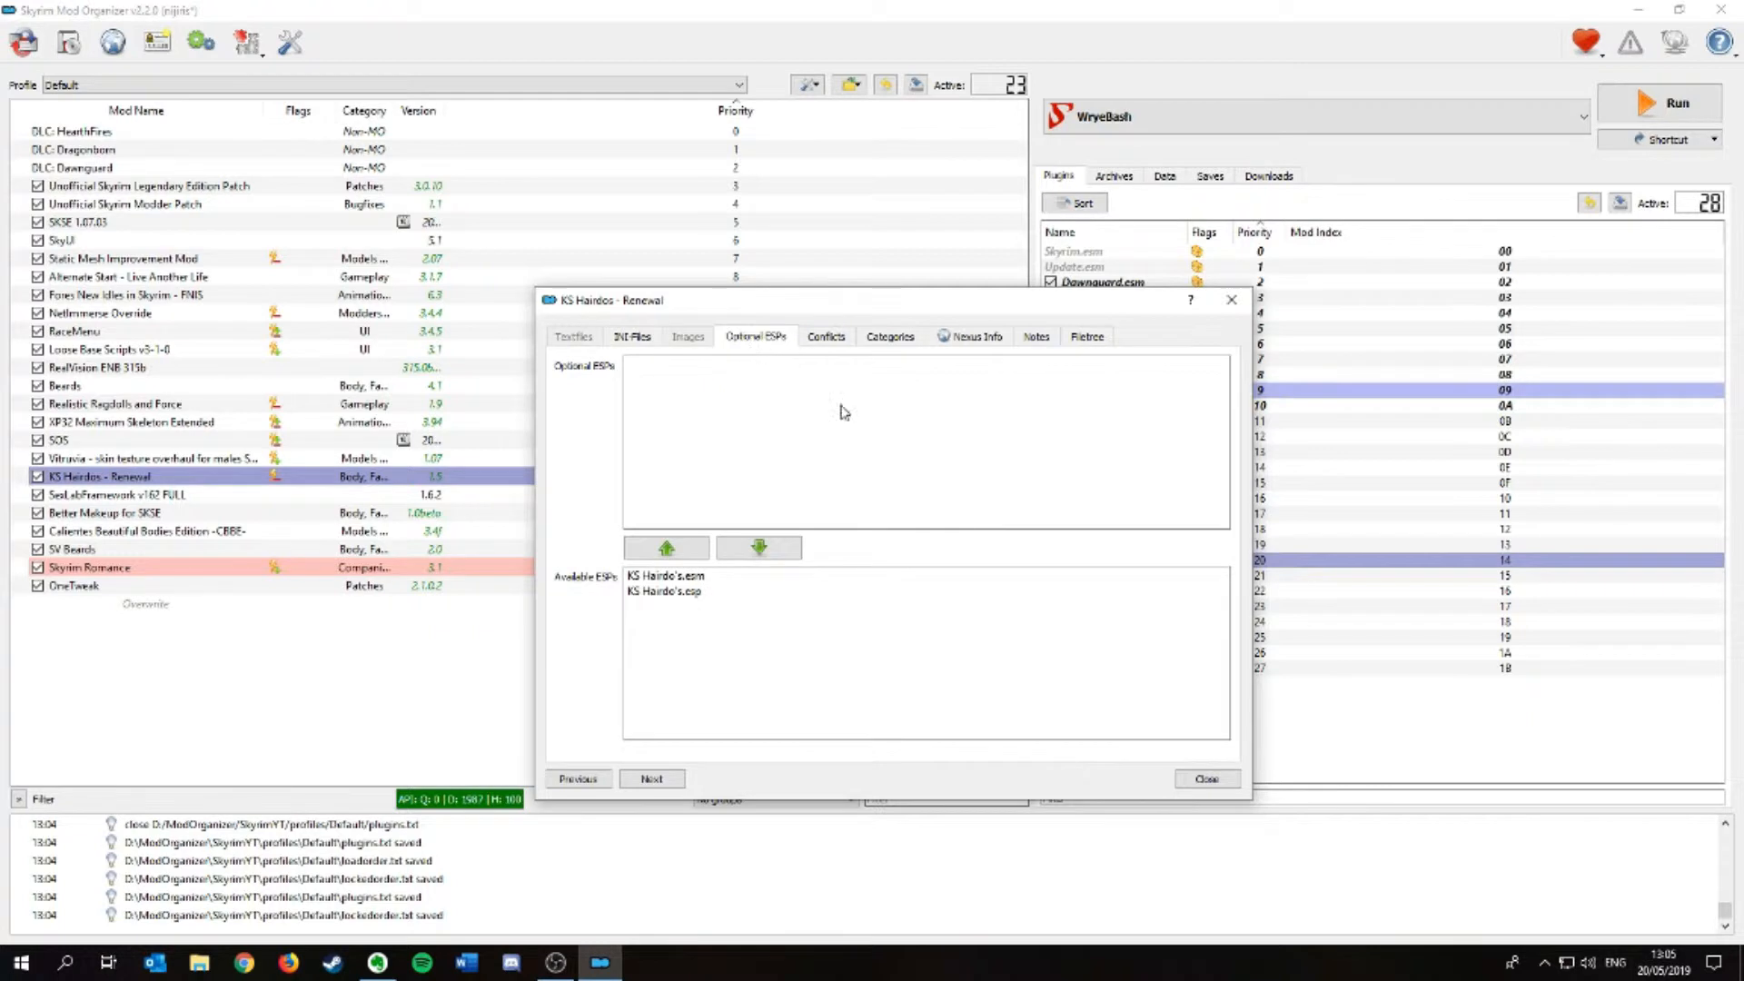
{"action": "left_click", "coordinate": [666, 591]}
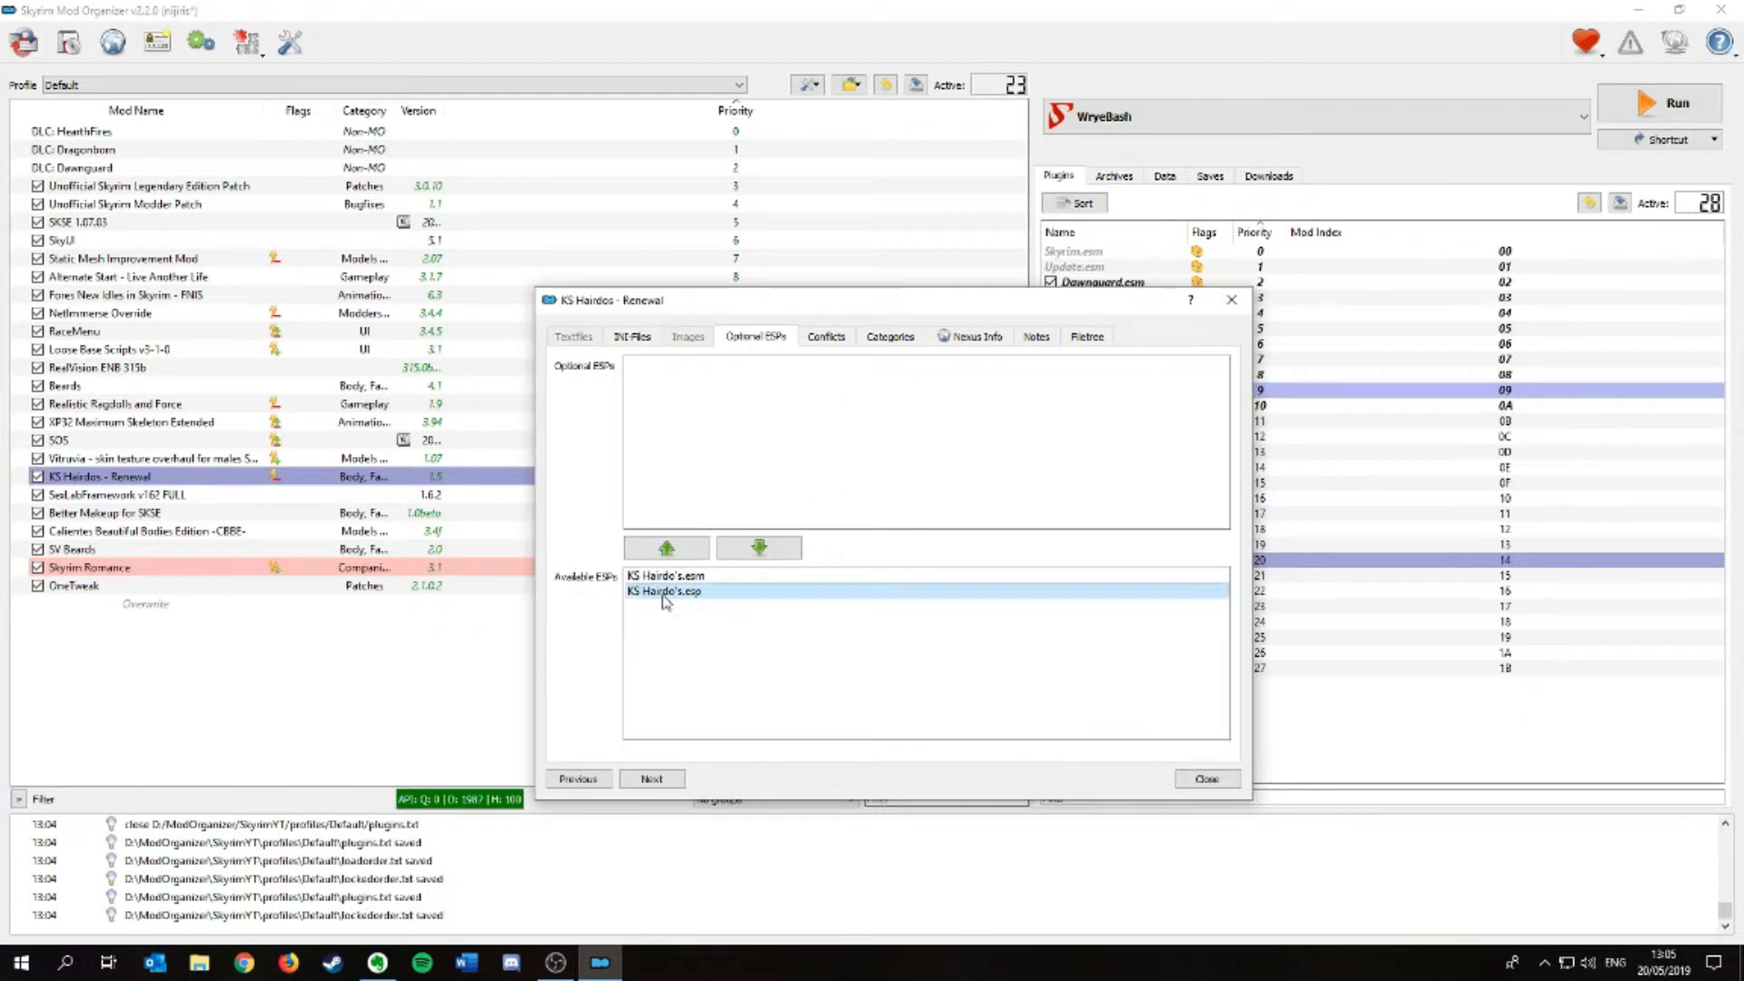
{"action": "left_click", "coordinate": [666, 547]}
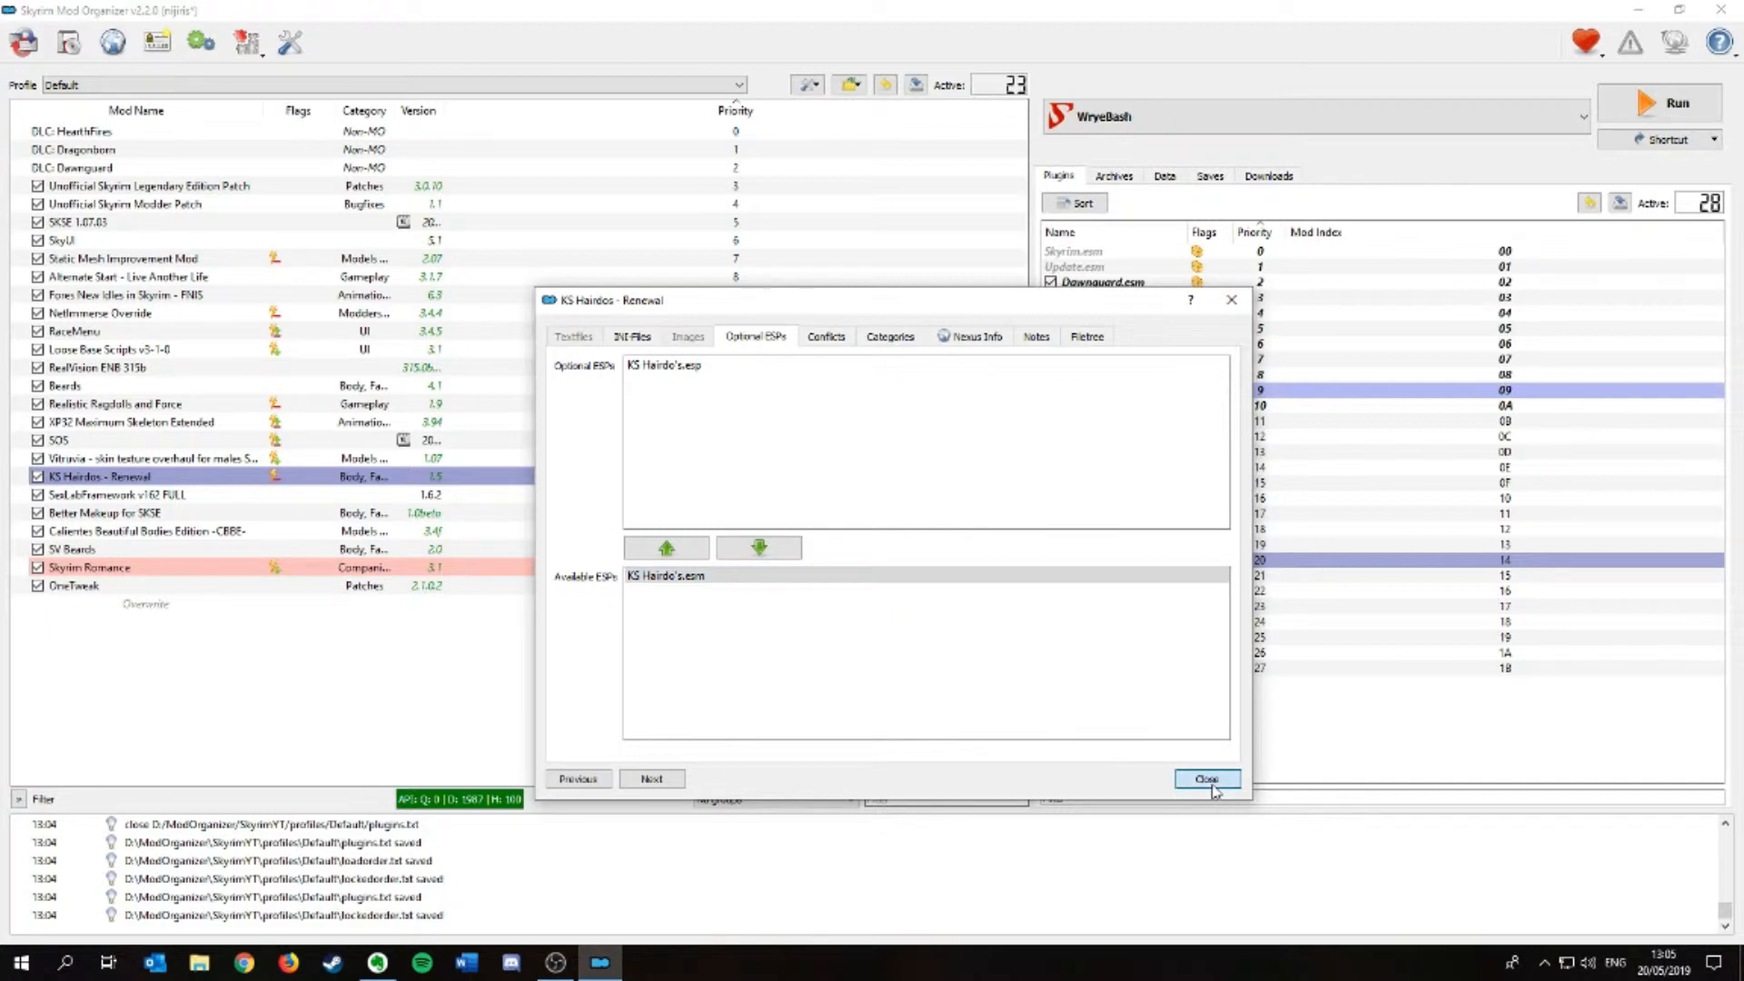
{"action": "left_click", "coordinate": [661, 577]}
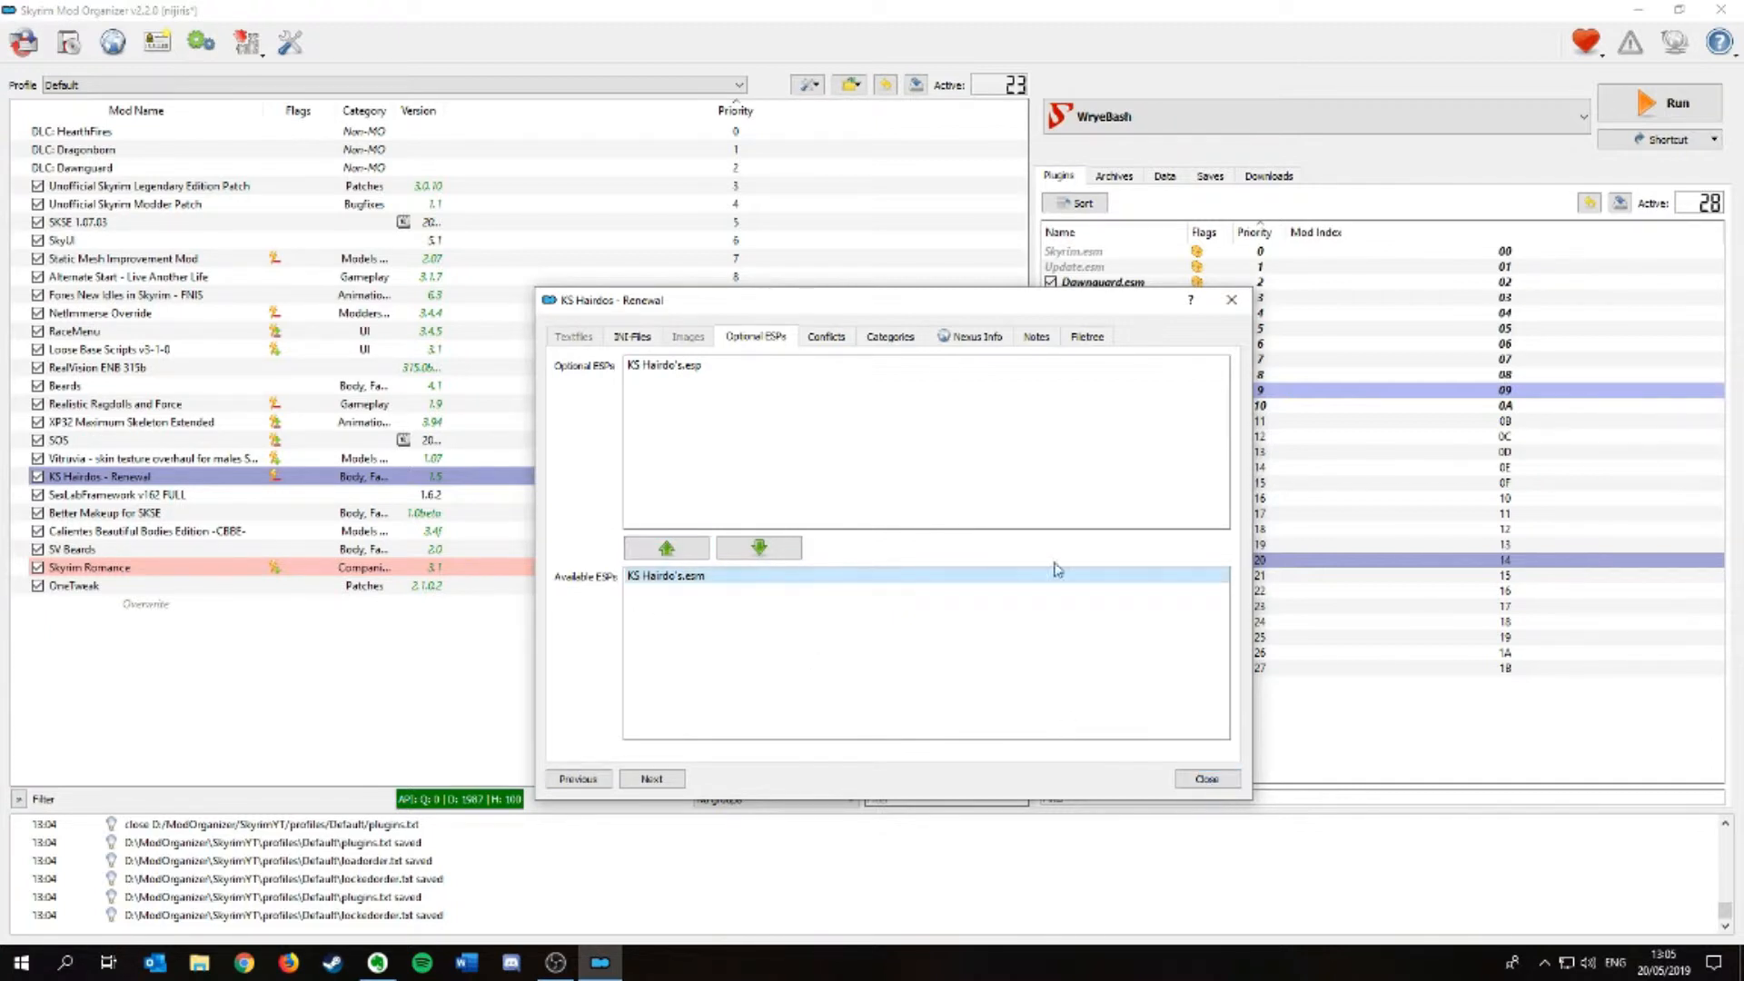
{"action": "left_click", "coordinate": [1206, 779]}
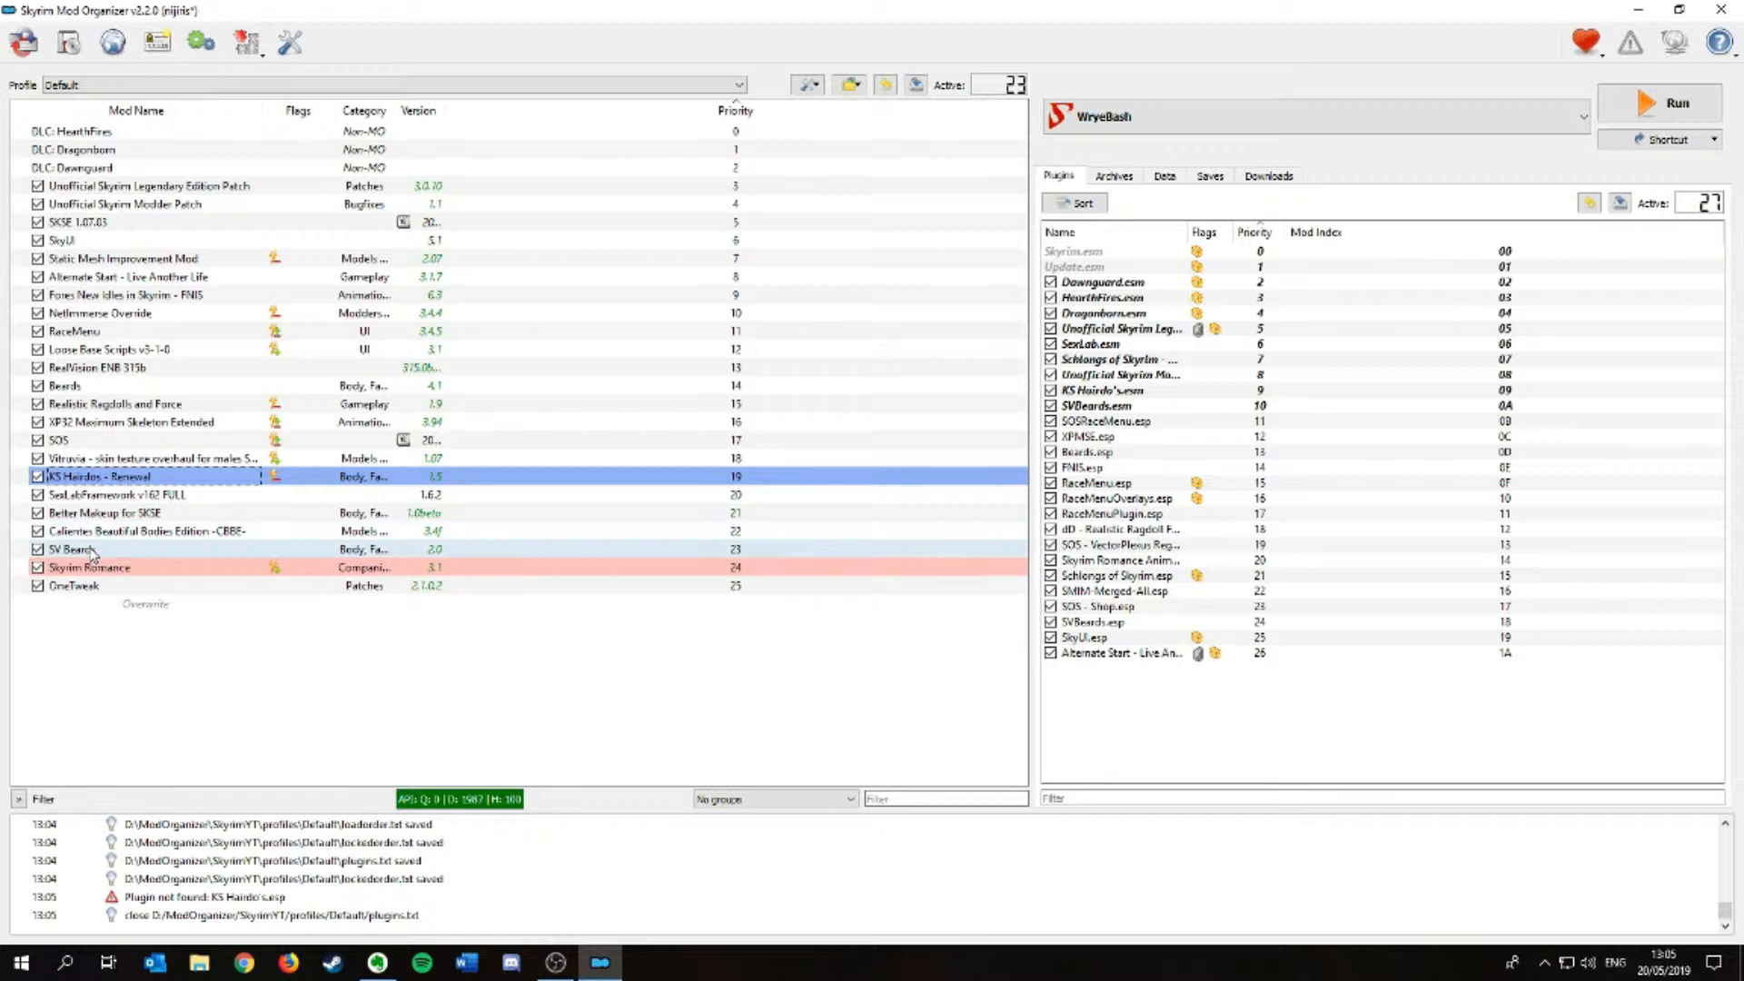
- Move SVBeards.esp to the optional ESPs of the SV Beards mod and close the mod's details
{"action": "double_click", "coordinate": [95, 549]}
{"action": "left_click", "coordinate": [756, 336]}
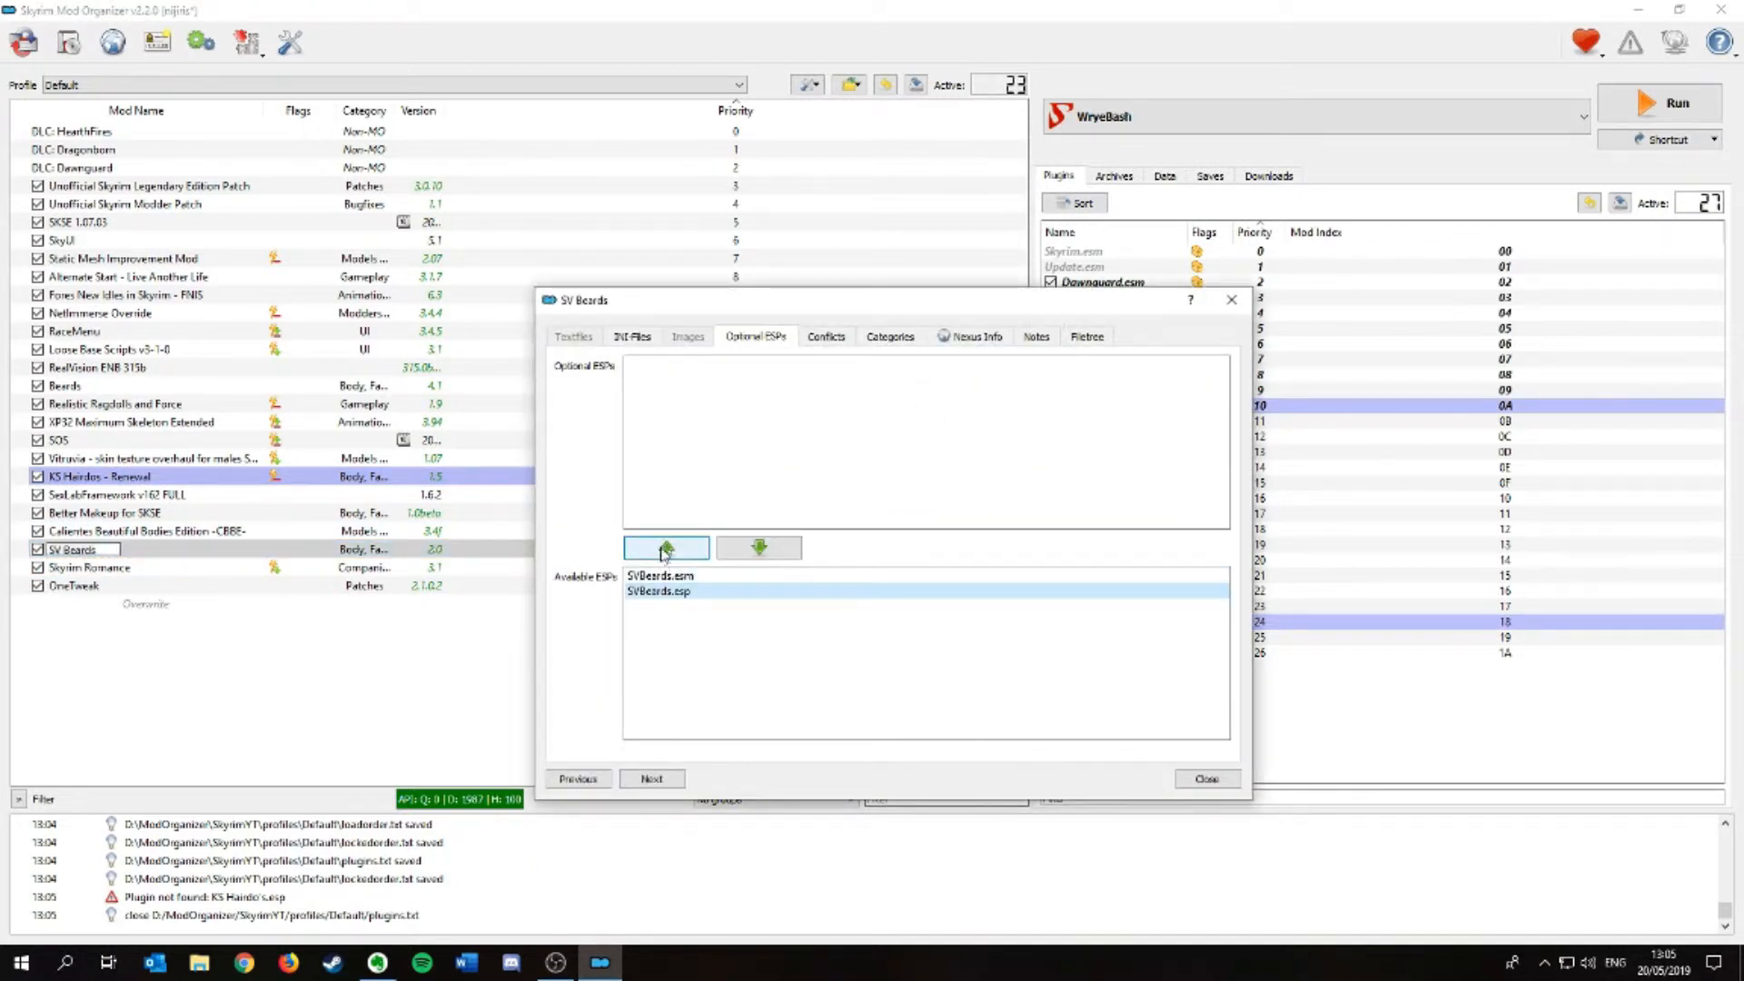
{"action": "left_click", "coordinate": [667, 595]}
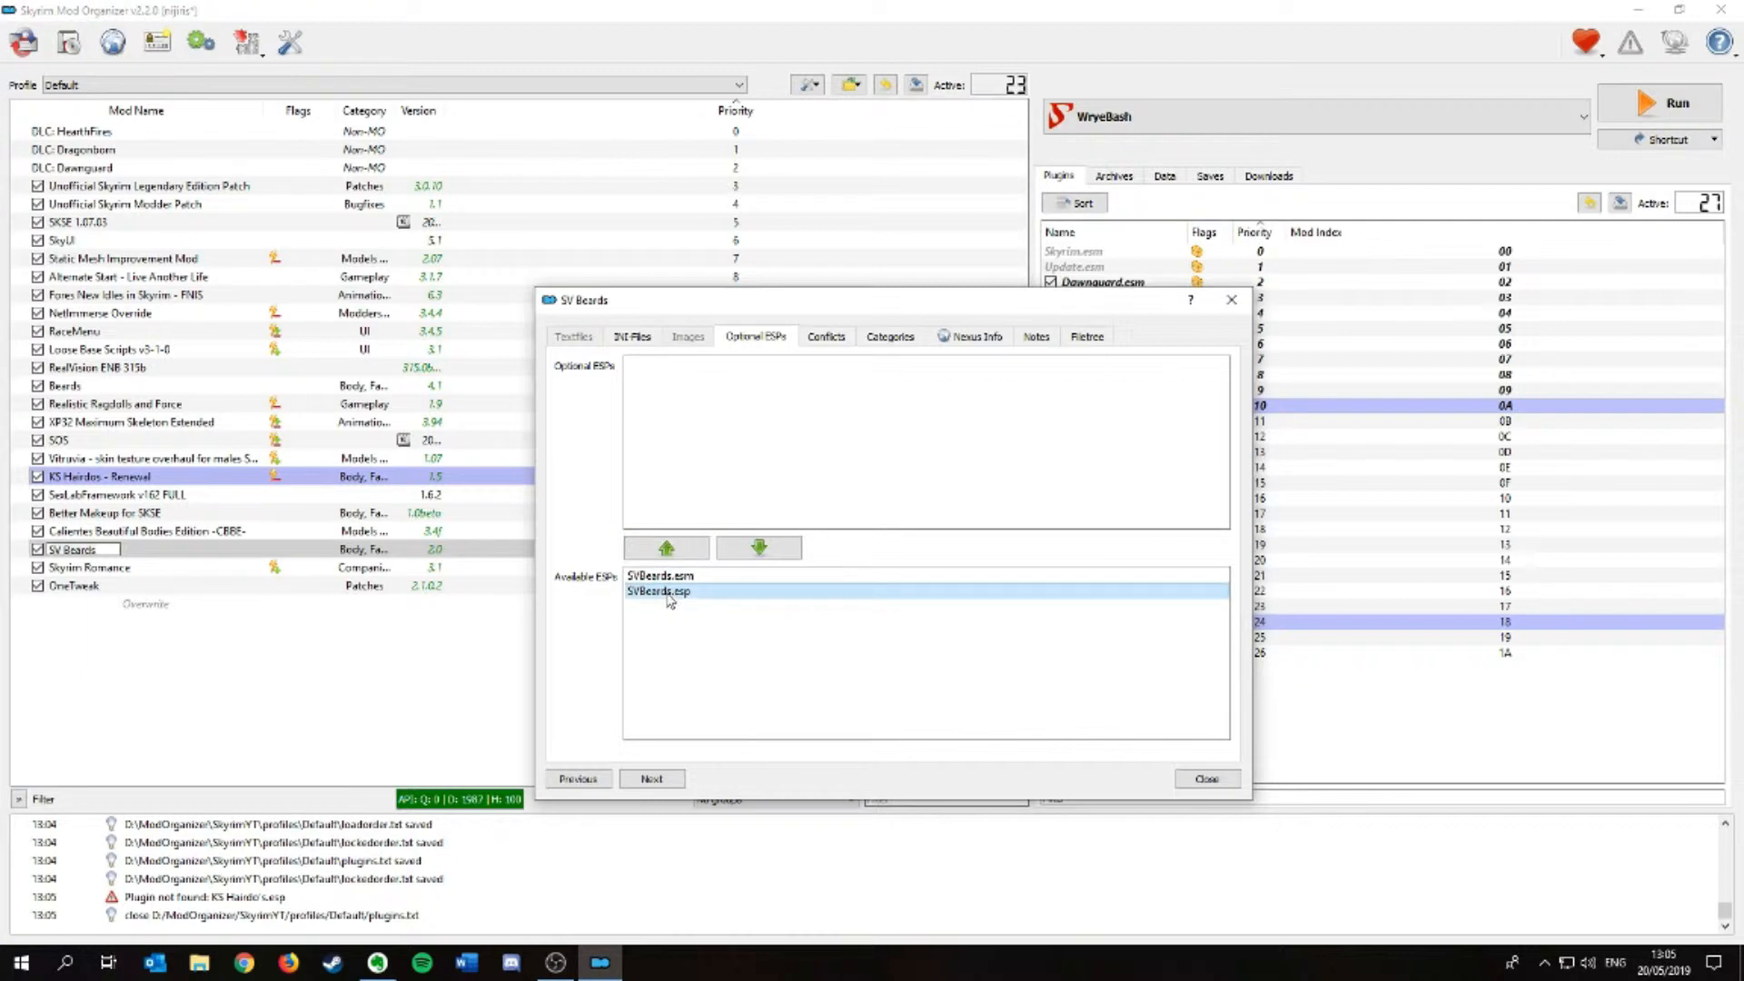
{"action": "left_click", "coordinate": [670, 549]}
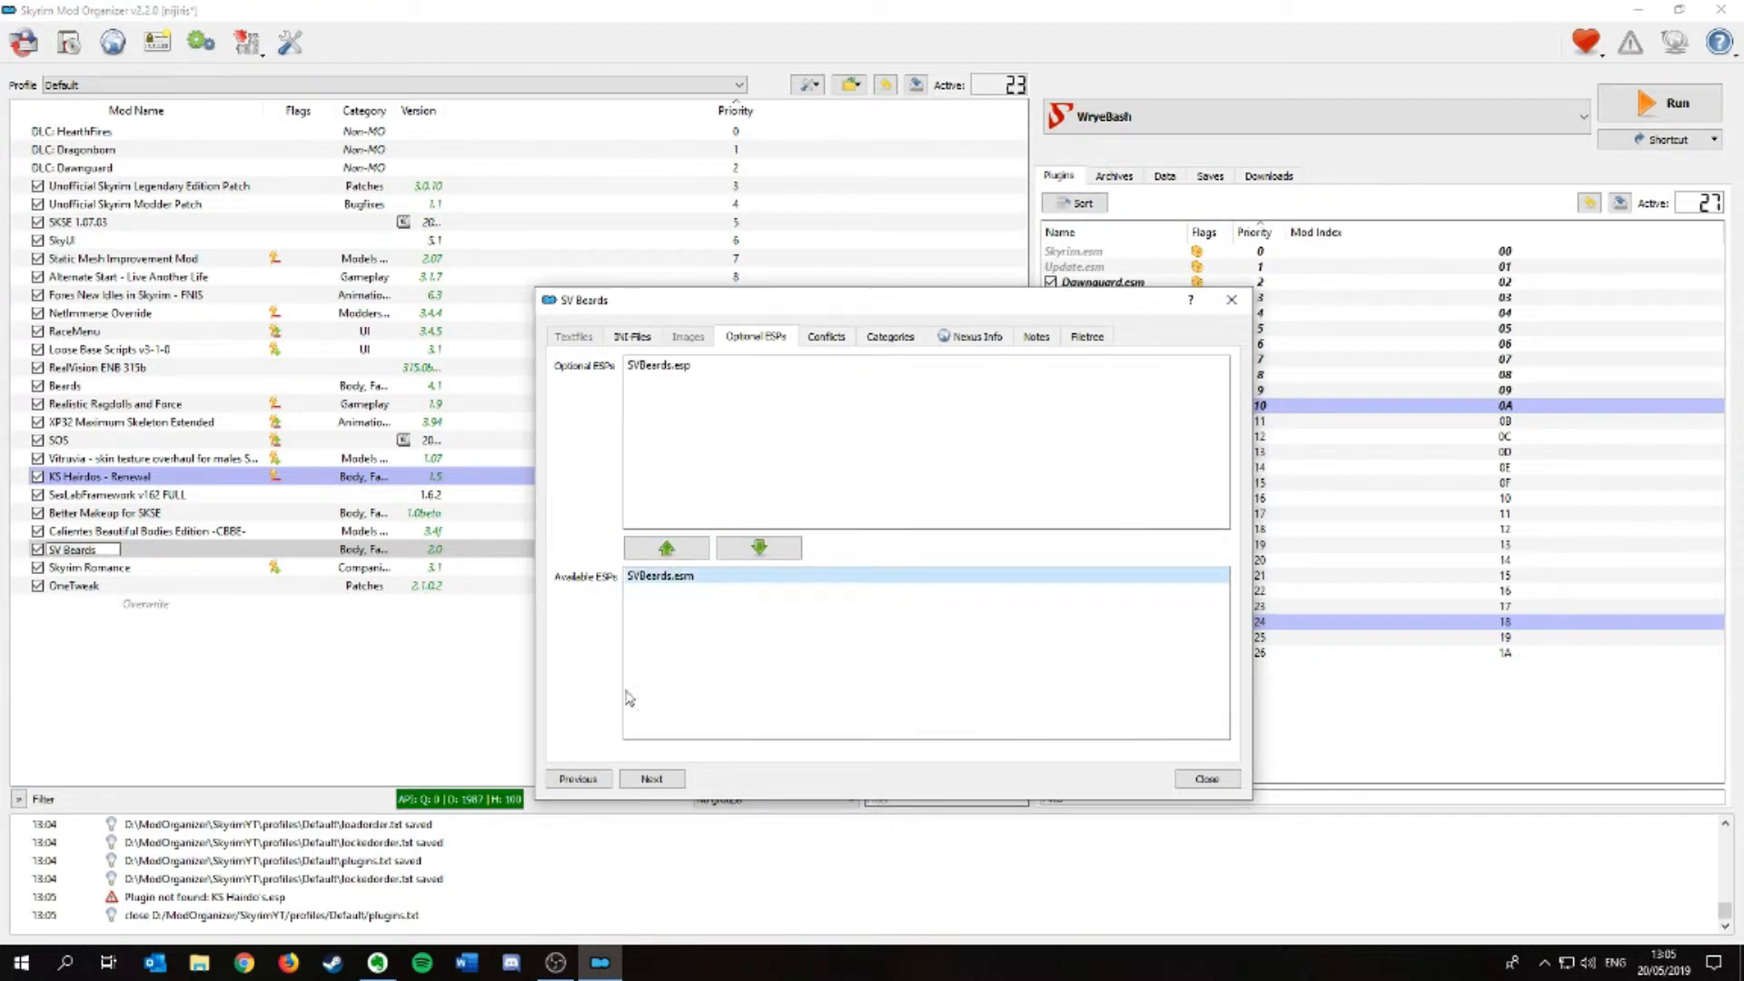
{"action": "left_click", "coordinate": [1208, 779]}
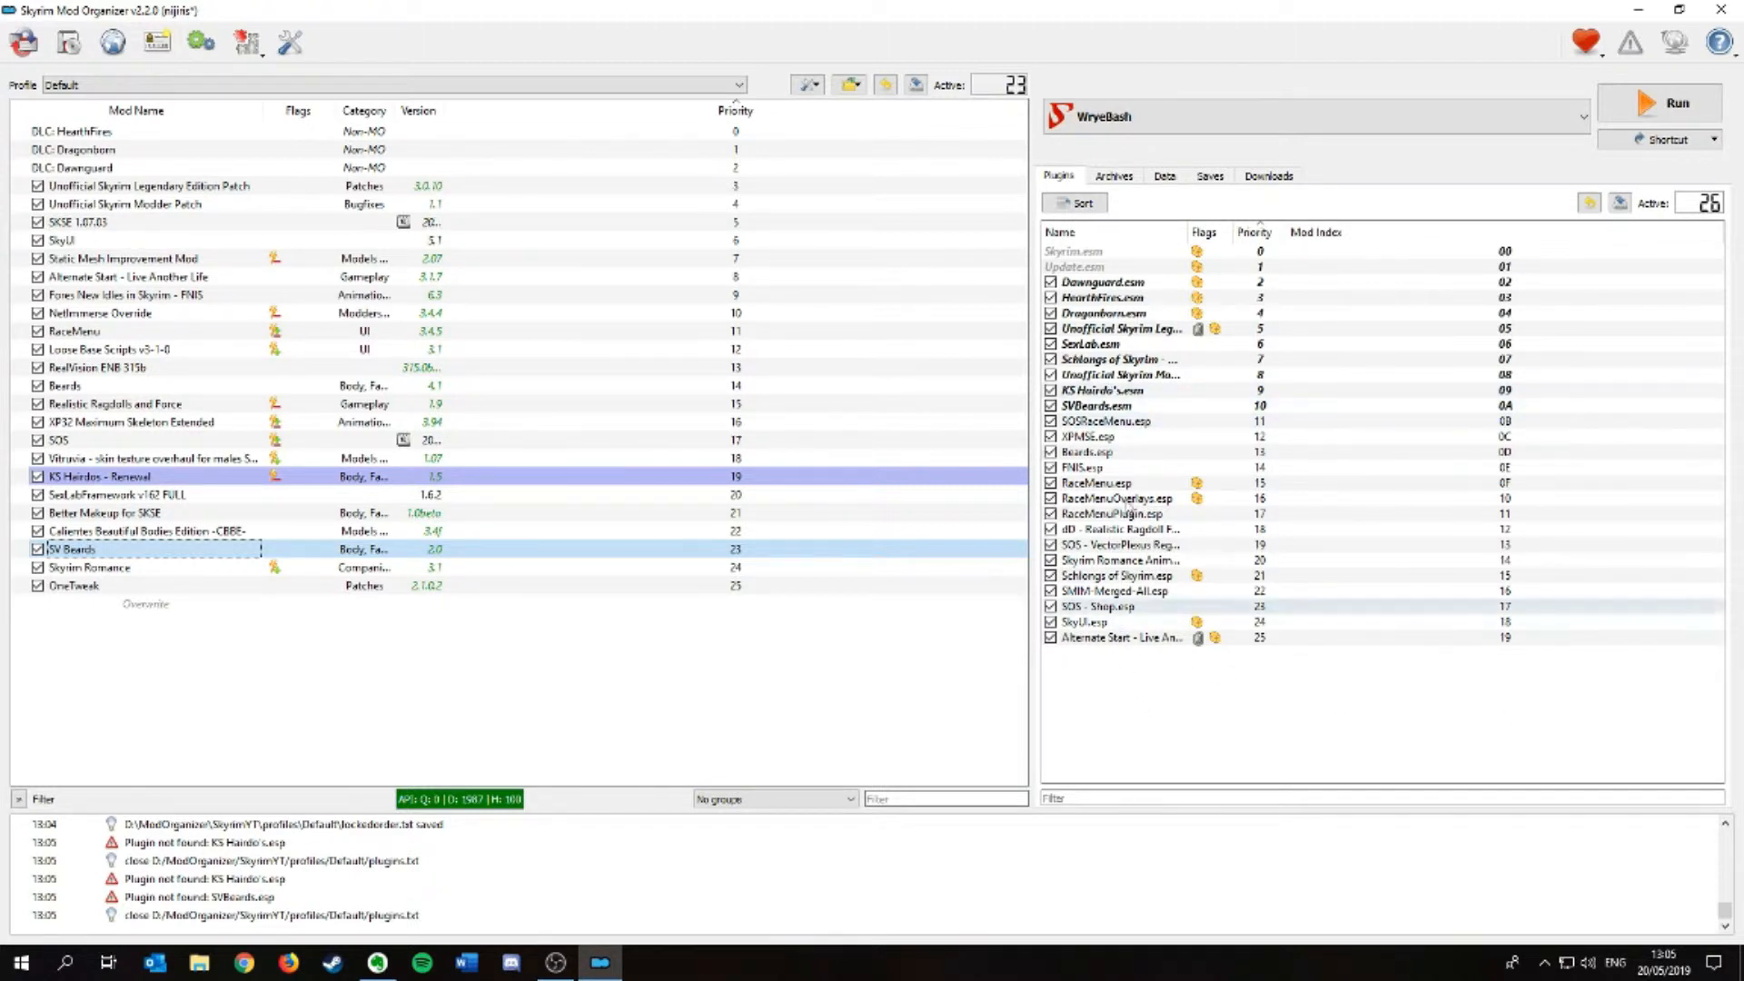
- Select Creation Kit as the program to run from Mod Organizer and launch it
{"action": "left_click", "coordinate": [1233, 126]}
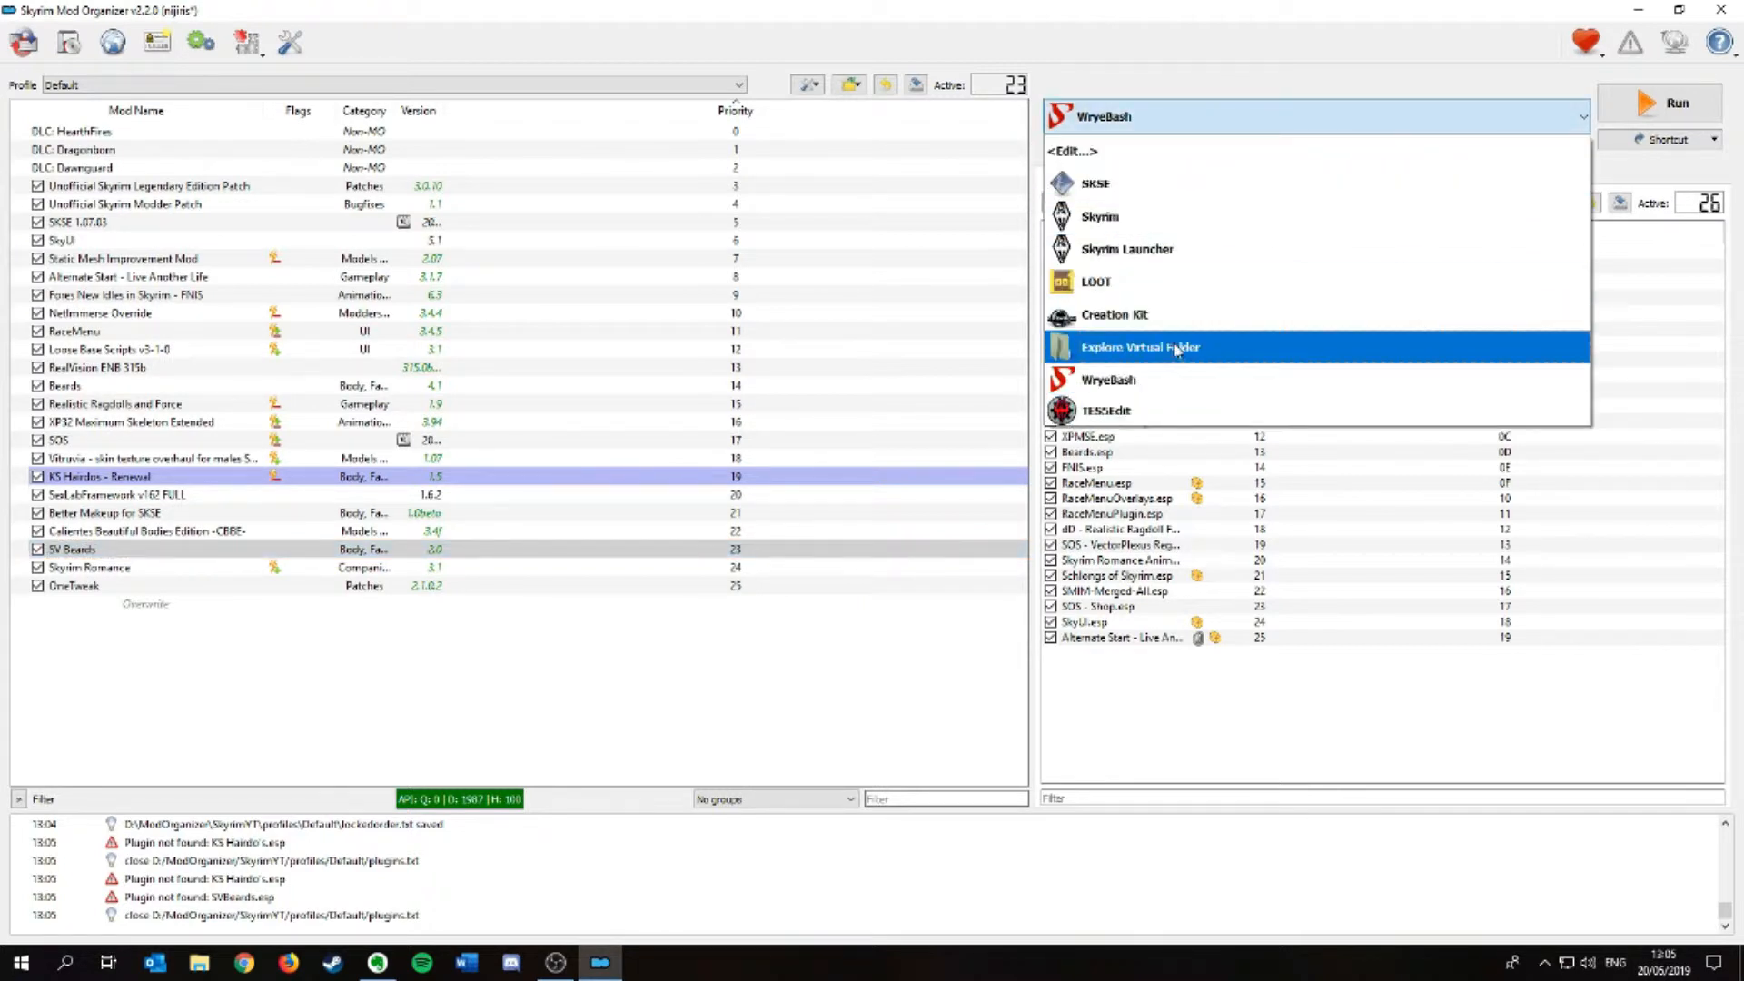
{"action": "left_click", "coordinate": [1160, 314]}
{"action": "left_click", "coordinate": [1660, 103]}
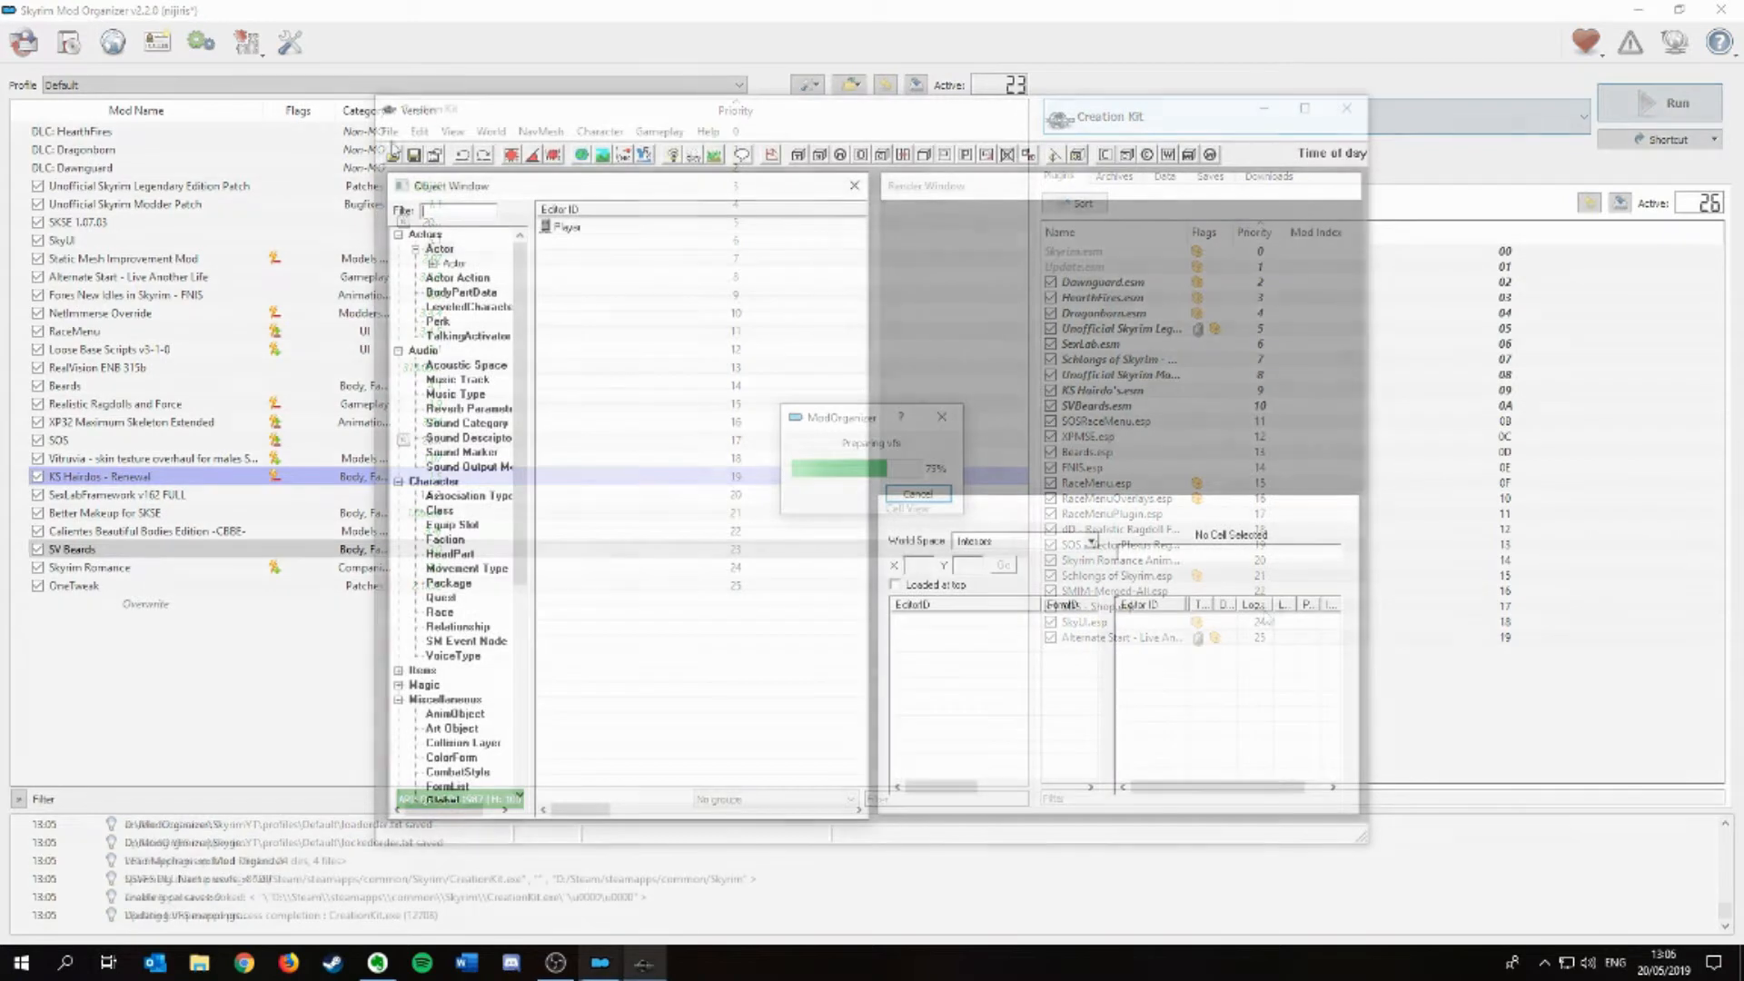
- Open the plugin data selection in Creation Kit and set Skyrim Romance Animated.esp as the active file
{"action": "left_click", "coordinate": [394, 155]}
{"action": "scroll", "coordinate": [763, 509], "scroll_direction": "down", "scroll_amount": 5}
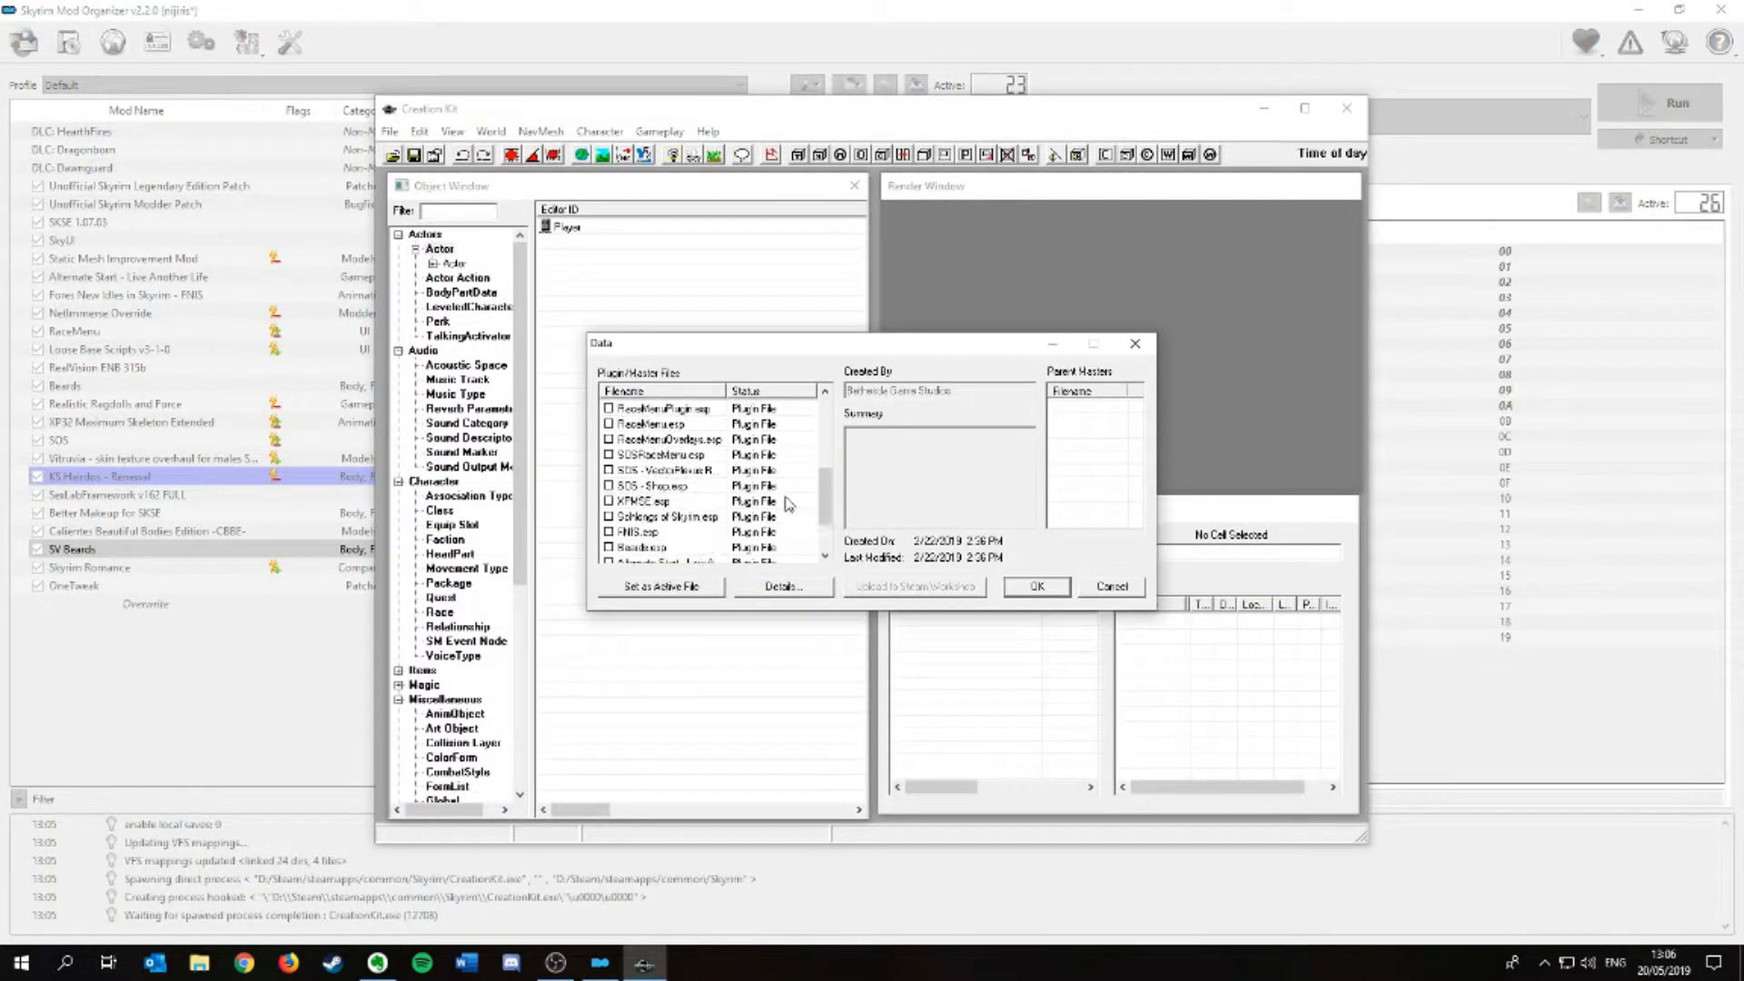
{"action": "left_click", "coordinate": [624, 548]}
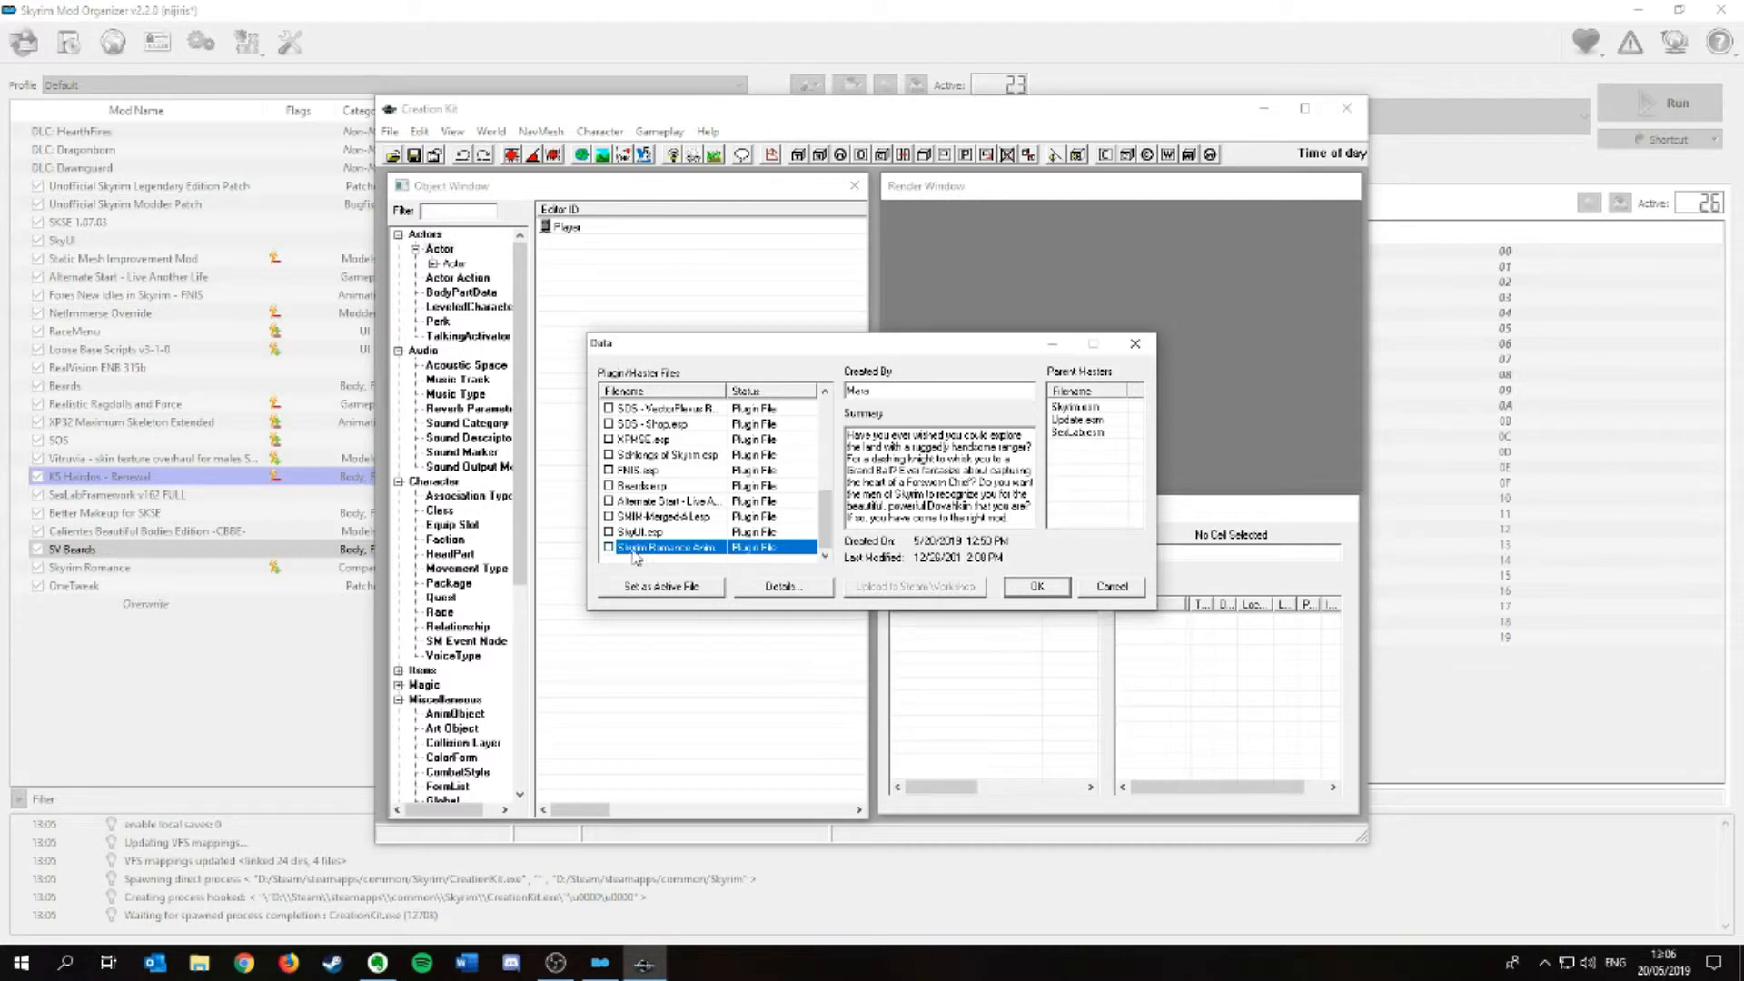
{"action": "left_click", "coordinate": [633, 588]}
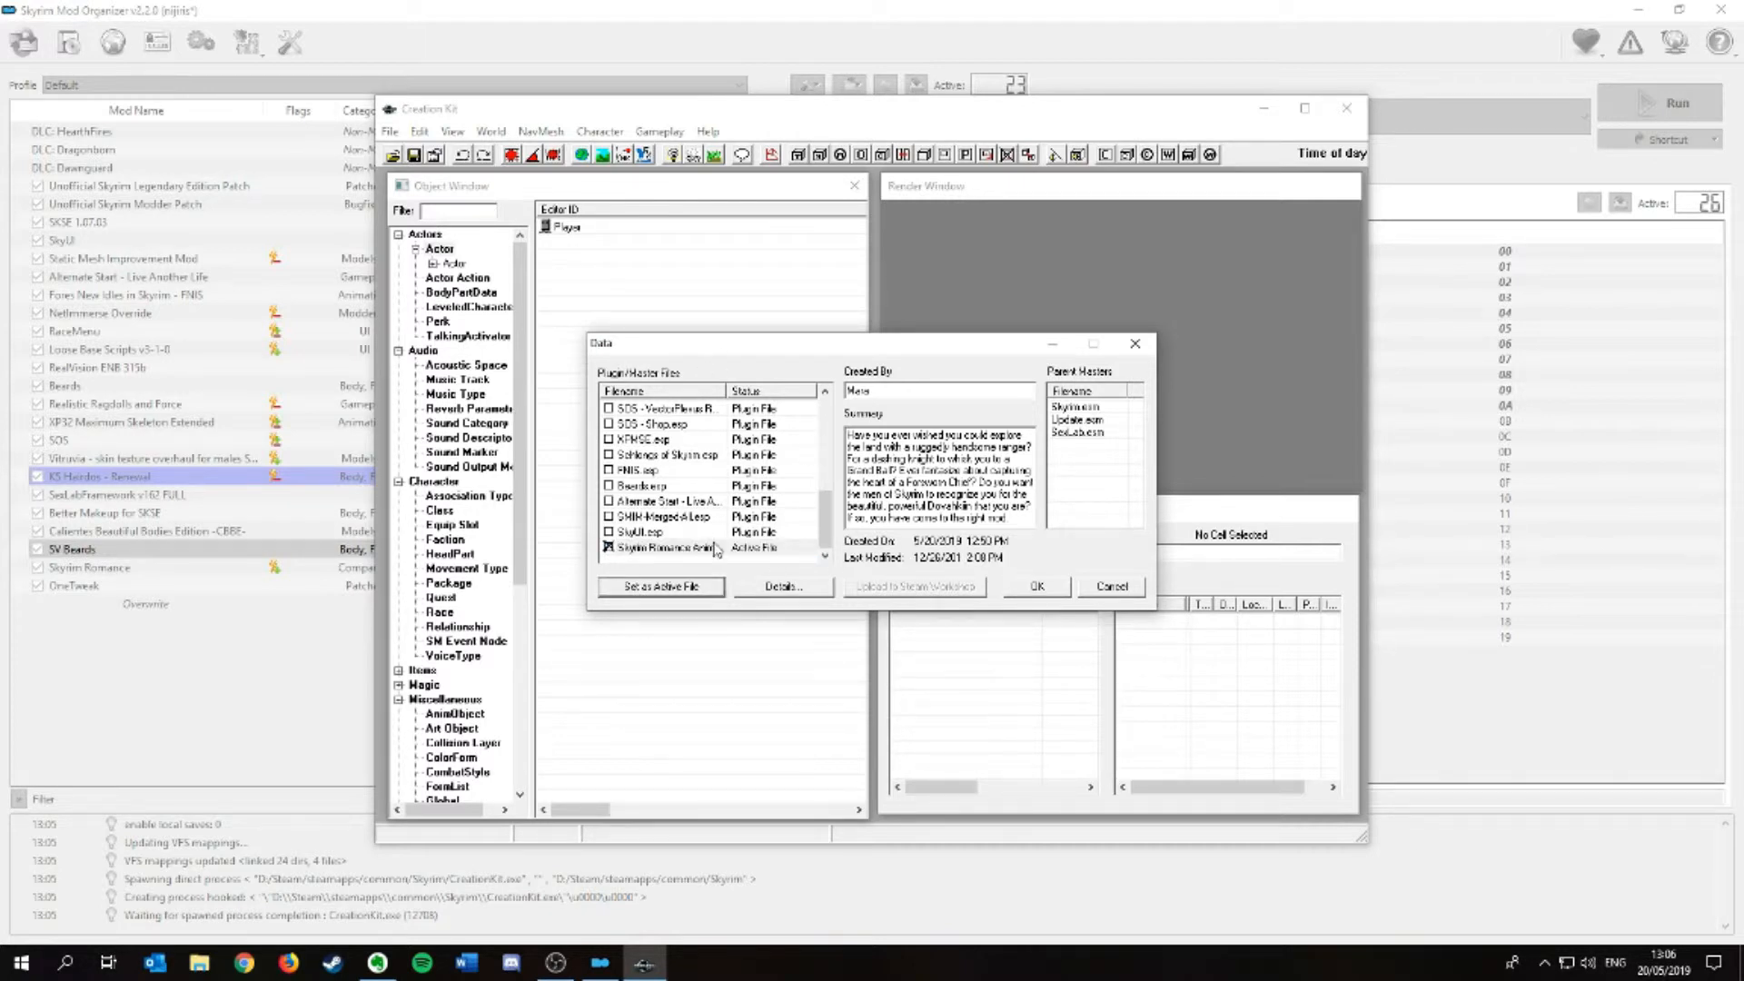
- Include the master files SVBeards.esm and KS Hairdo's.esm and load the selected plugins
{"action": "scroll", "coordinate": [716, 548], "scroll_direction": "up", "scroll_amount": 7}
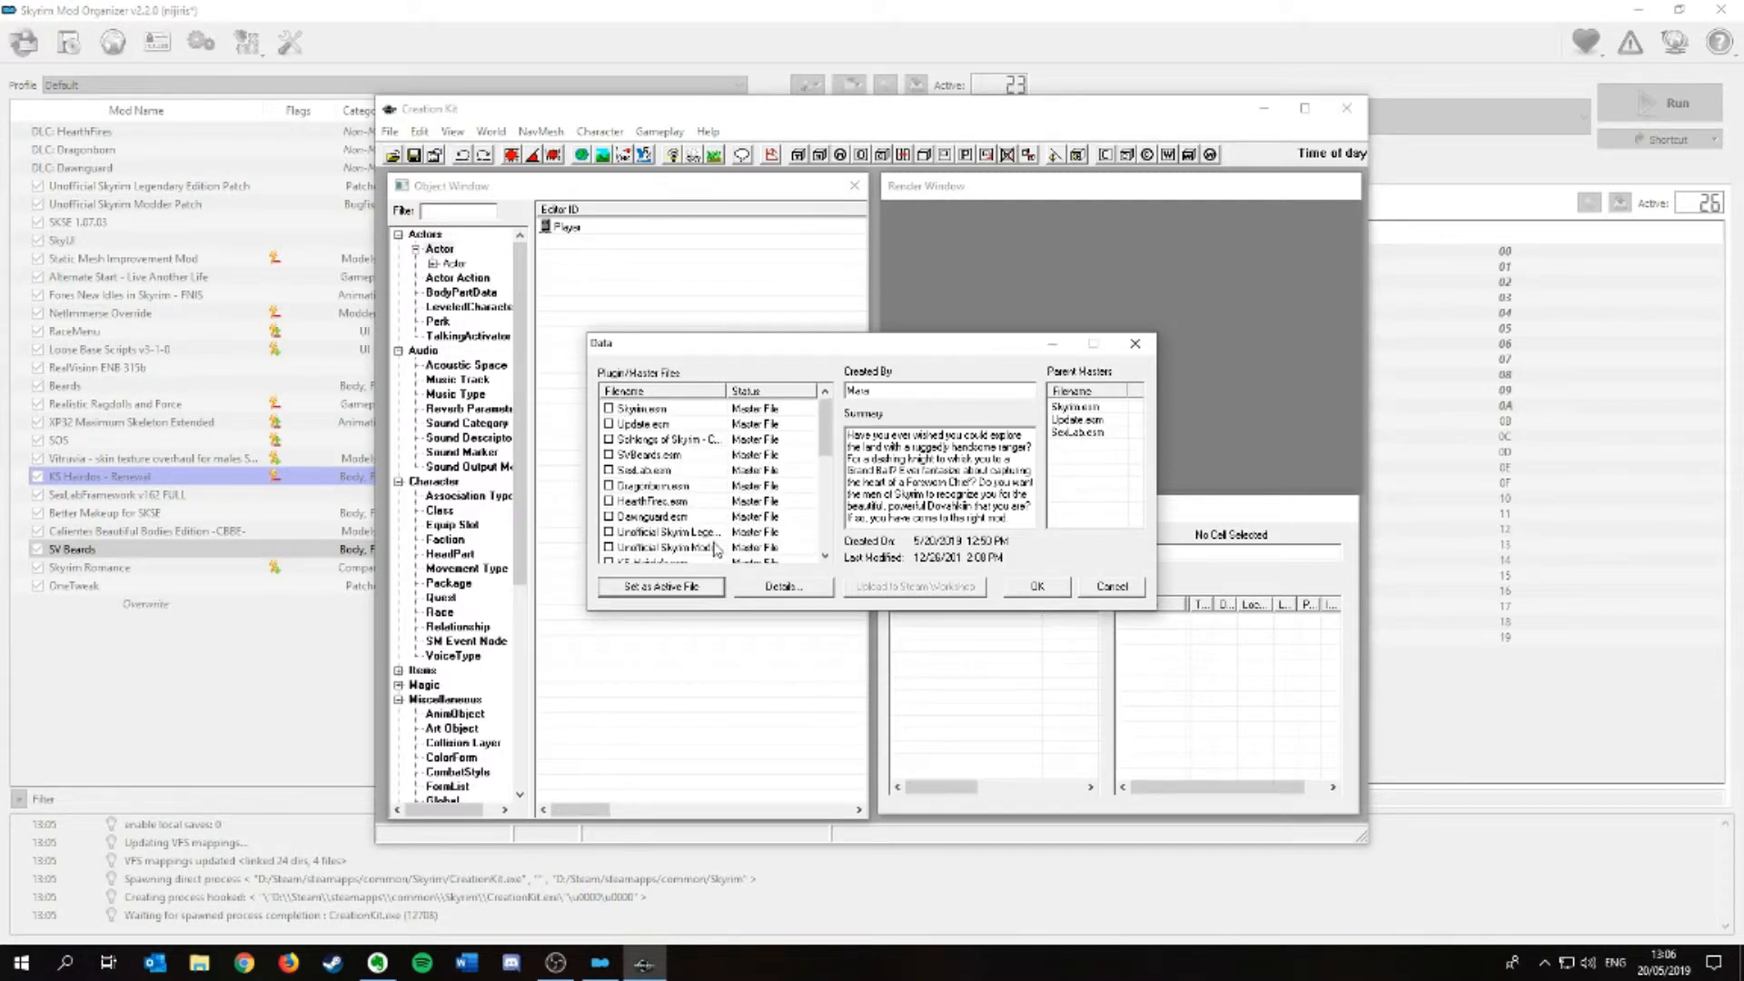
{"action": "left_click", "coordinate": [612, 457]}
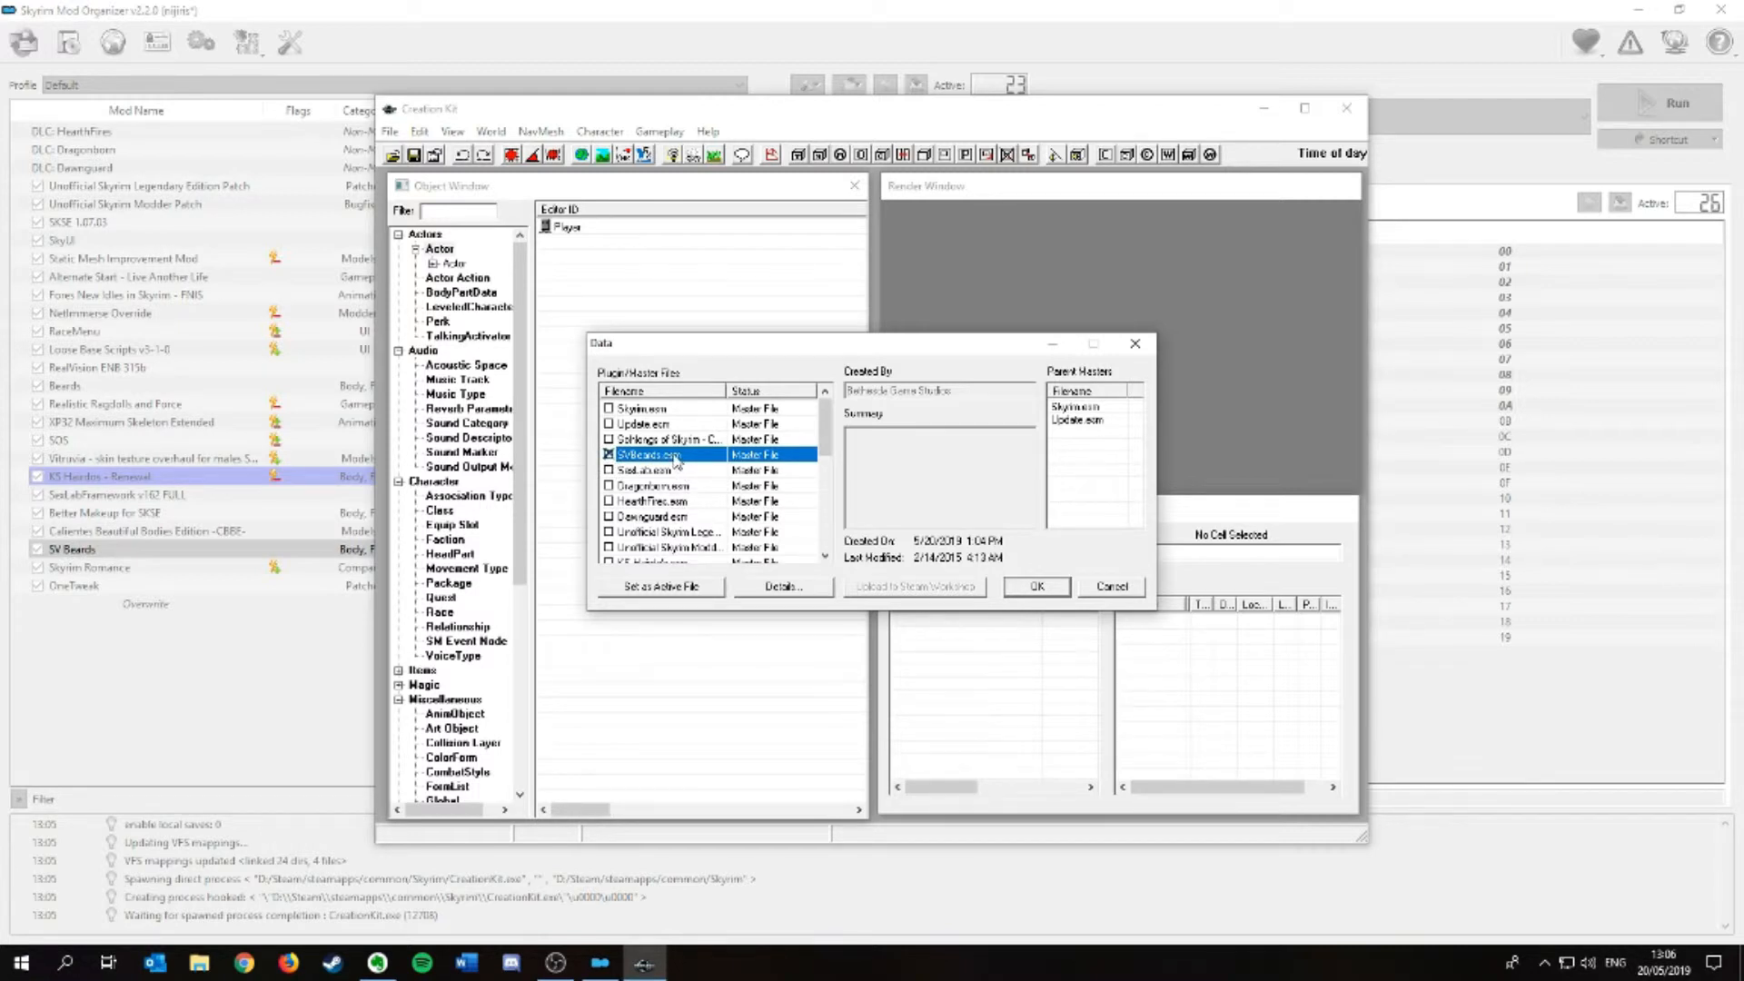
{"action": "scroll", "coordinate": [677, 461], "scroll_direction": "down", "scroll_amount": 2}
{"action": "left_click", "coordinate": [656, 472]}
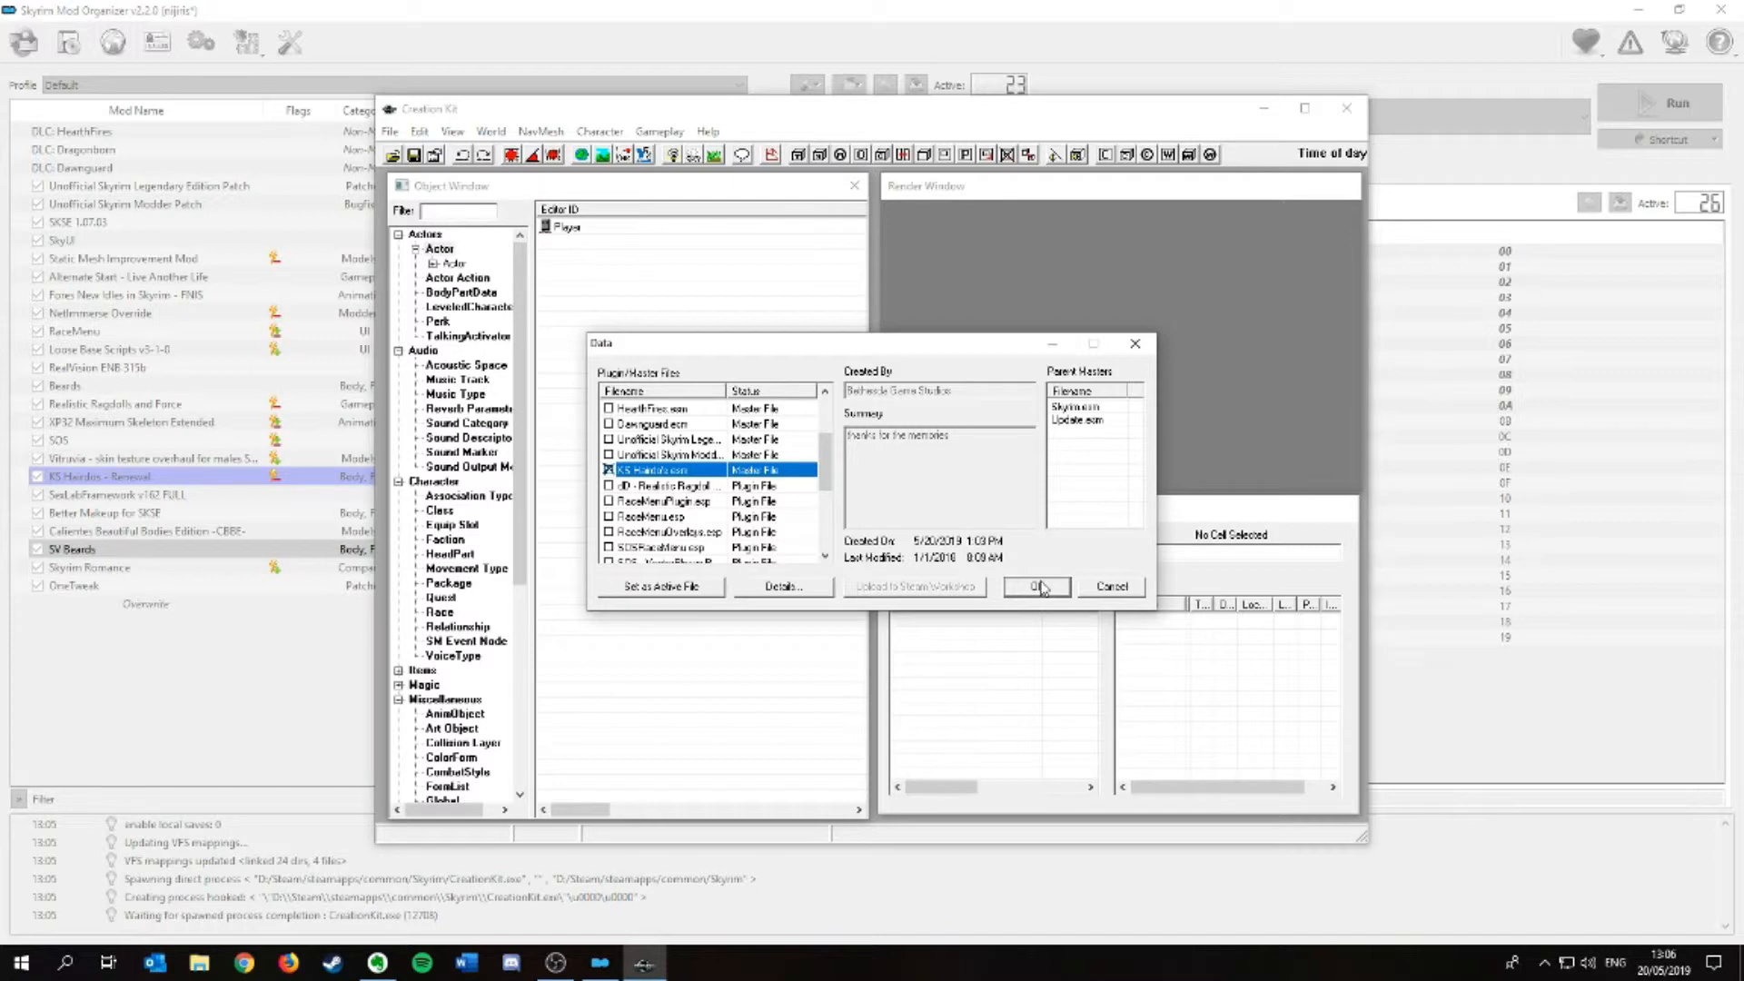
{"action": "left_click", "coordinate": [1037, 586]}
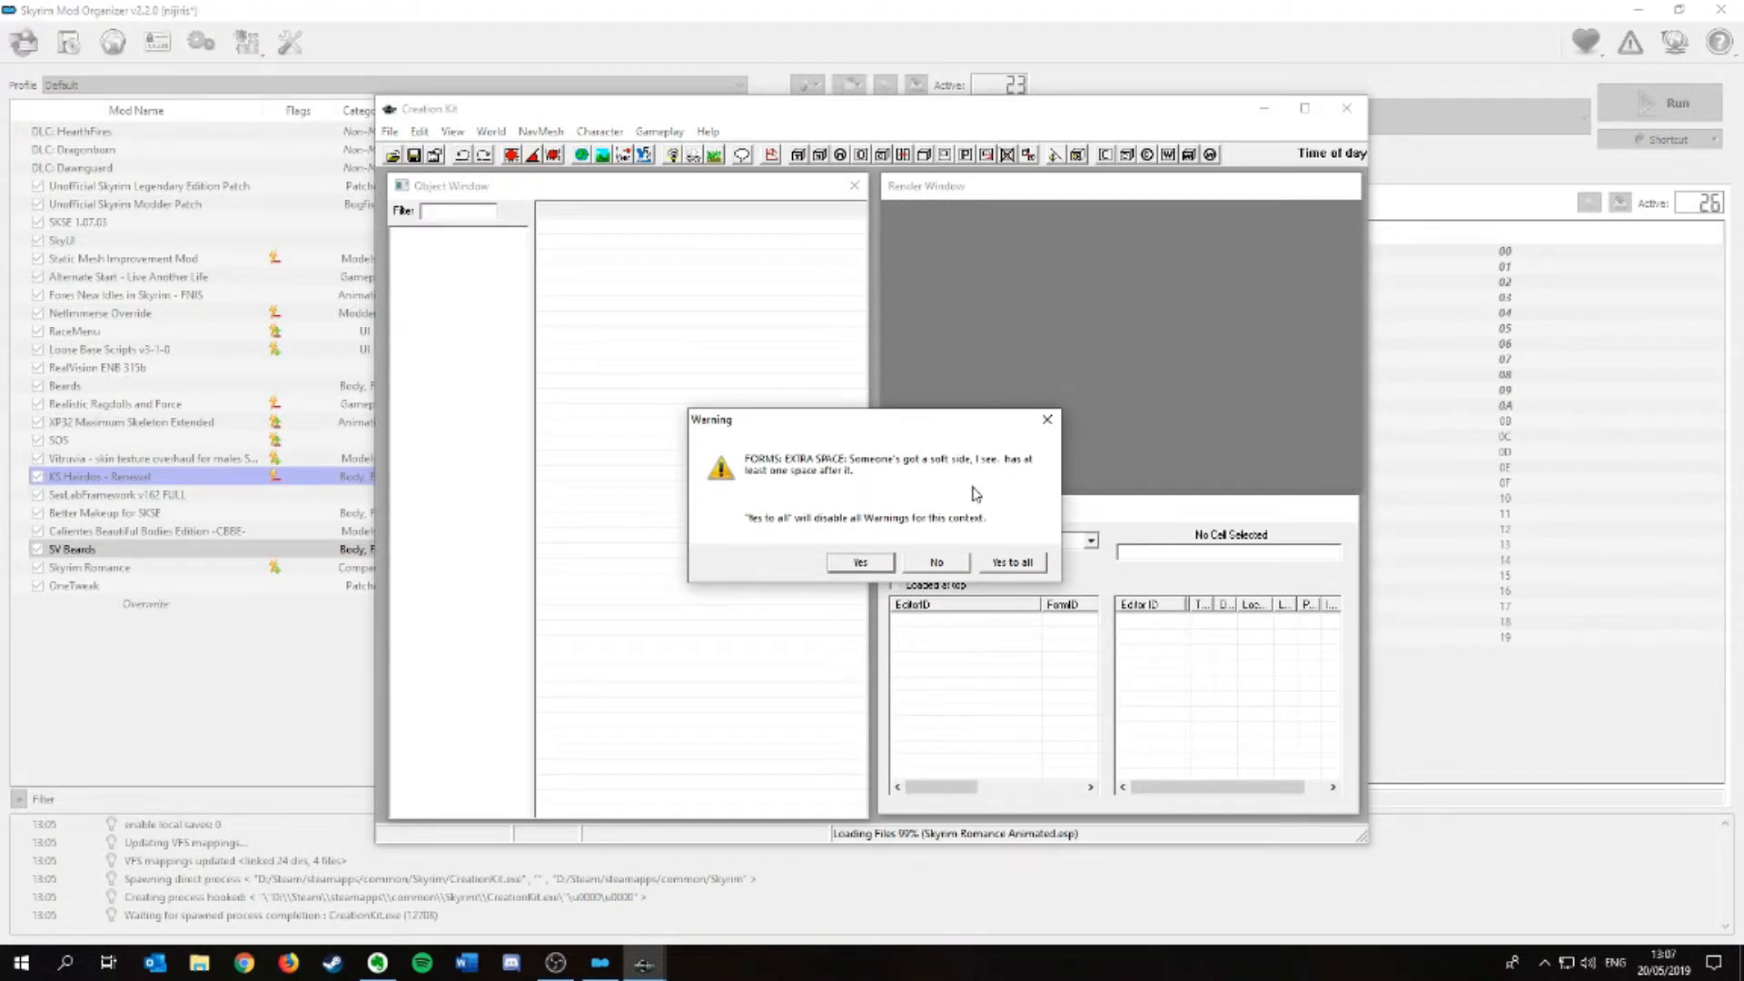
- Accept every loading warning for all occurrences until the plugin data finishes loading
{"action": "left_click", "coordinate": [1025, 567]}
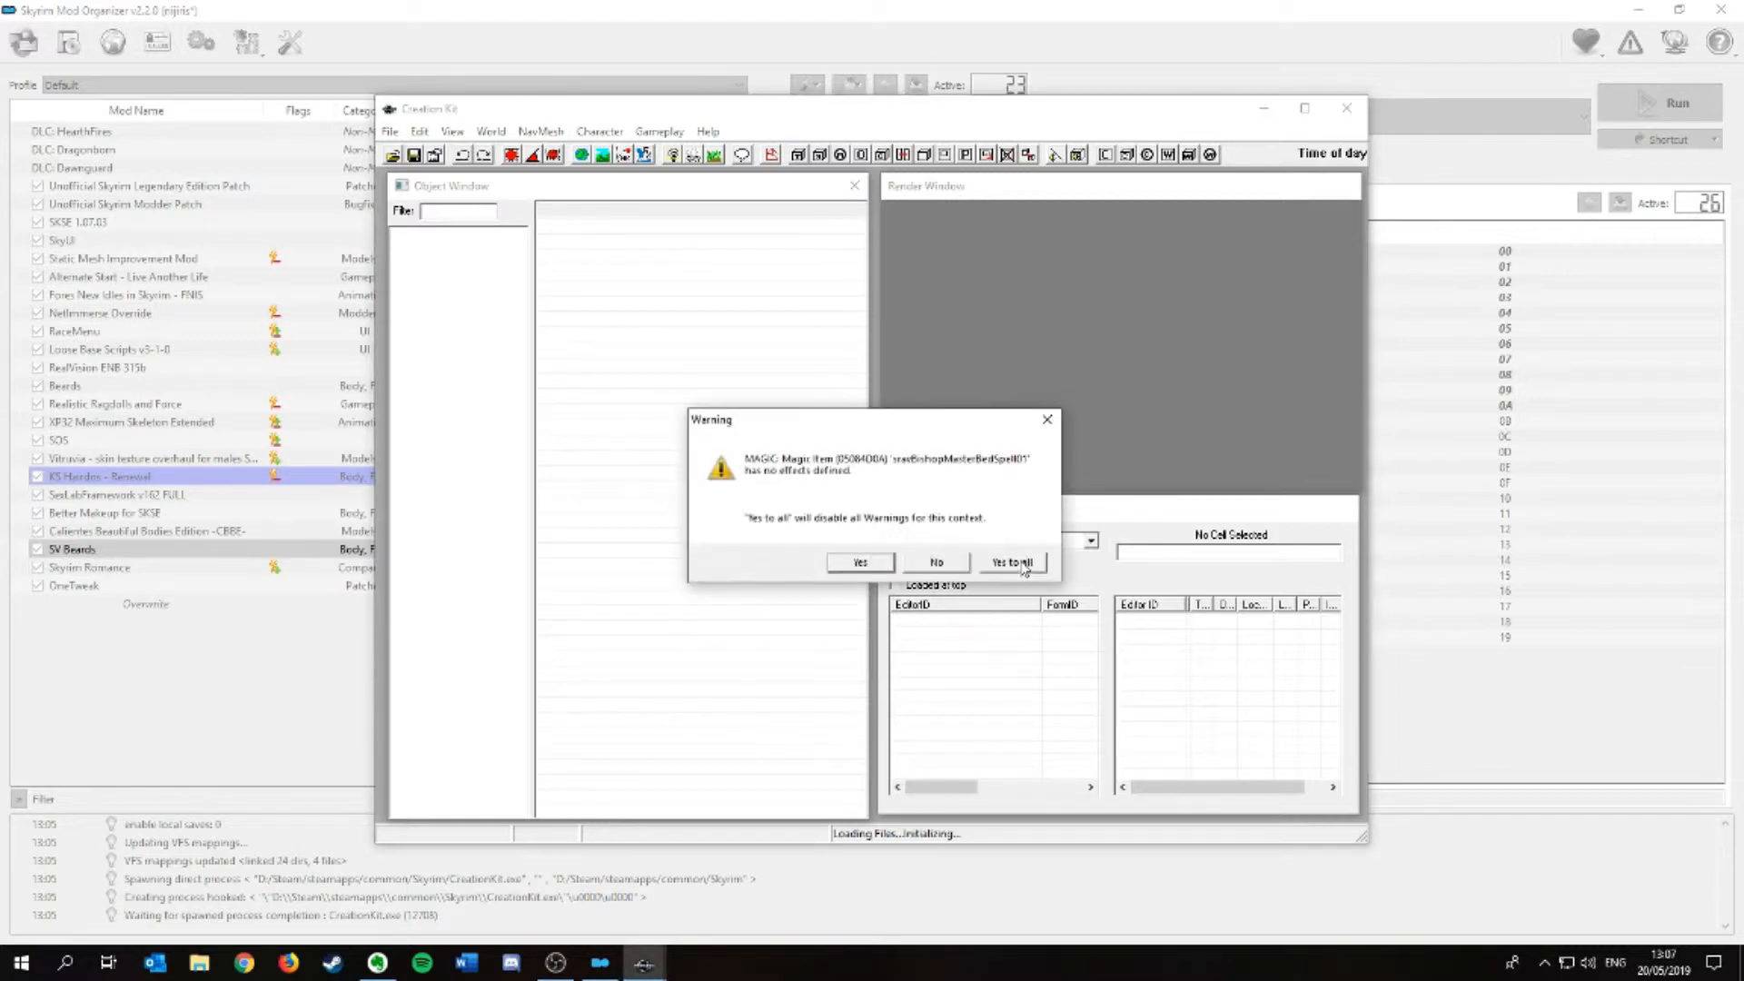
{"action": "left_click", "coordinate": [1024, 563]}
{"action": "left_click", "coordinate": [1024, 563]}
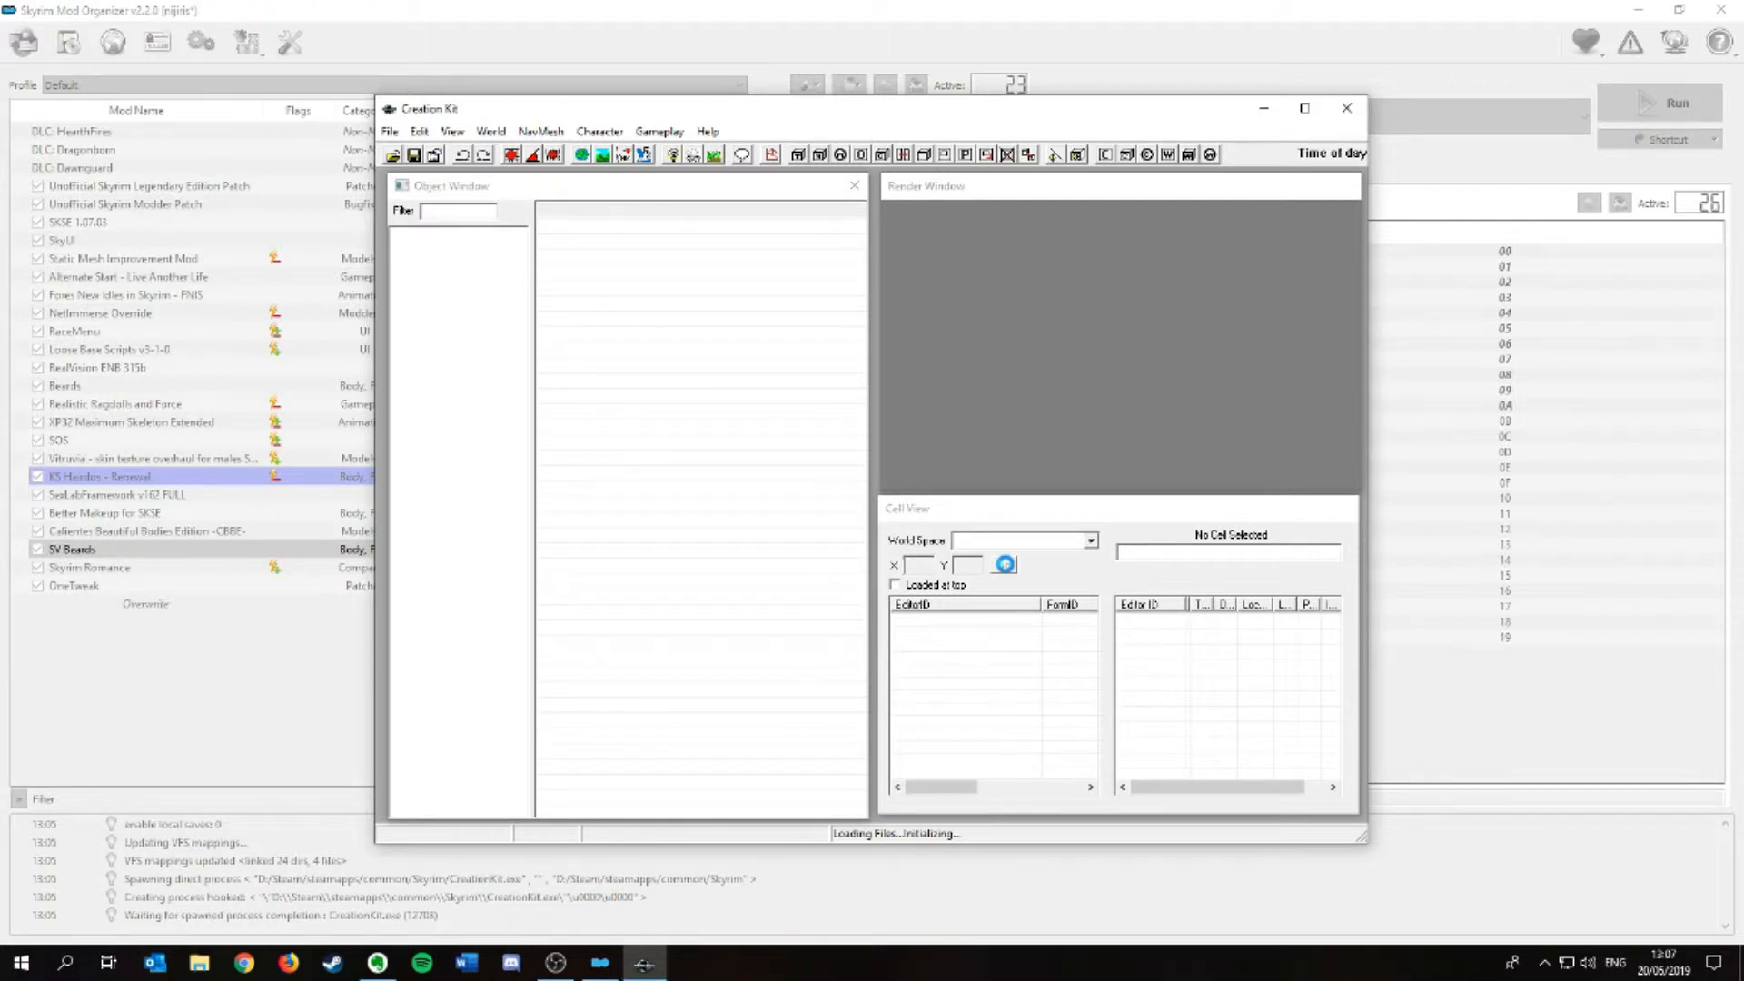
{"action": "left_click", "coordinate": [1011, 591]}
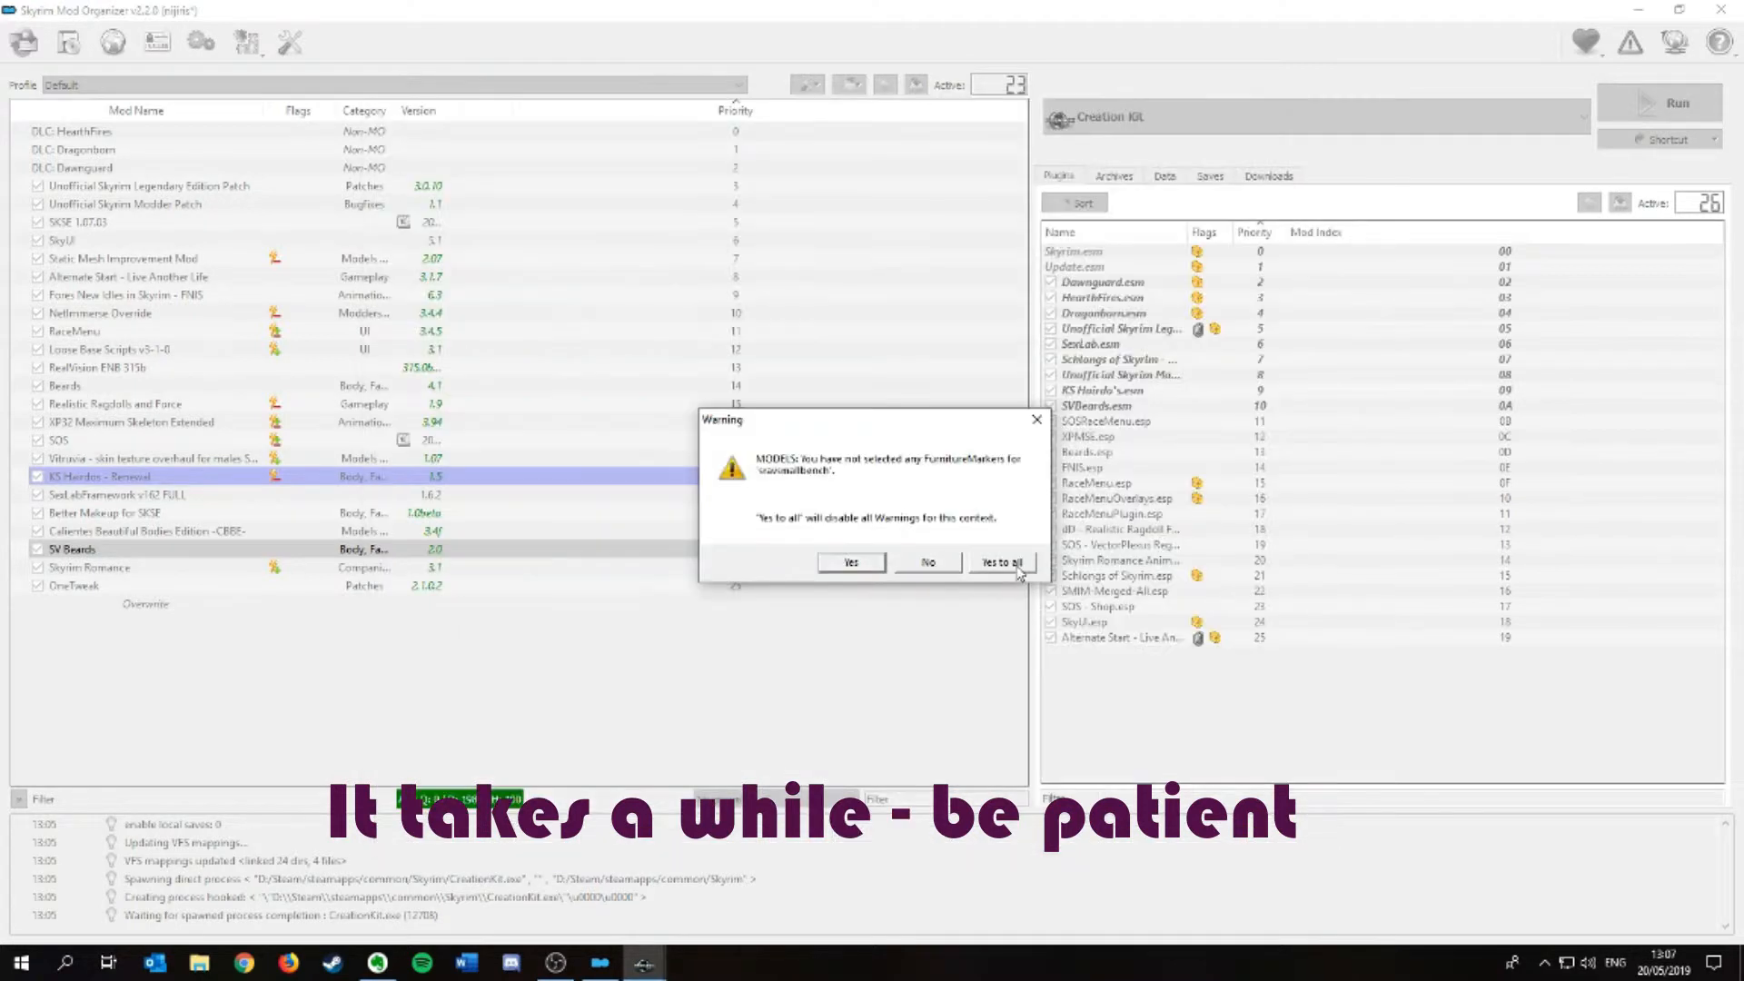
{"action": "left_click", "coordinate": [1017, 567]}
{"action": "left_click", "coordinate": [1016, 562]}
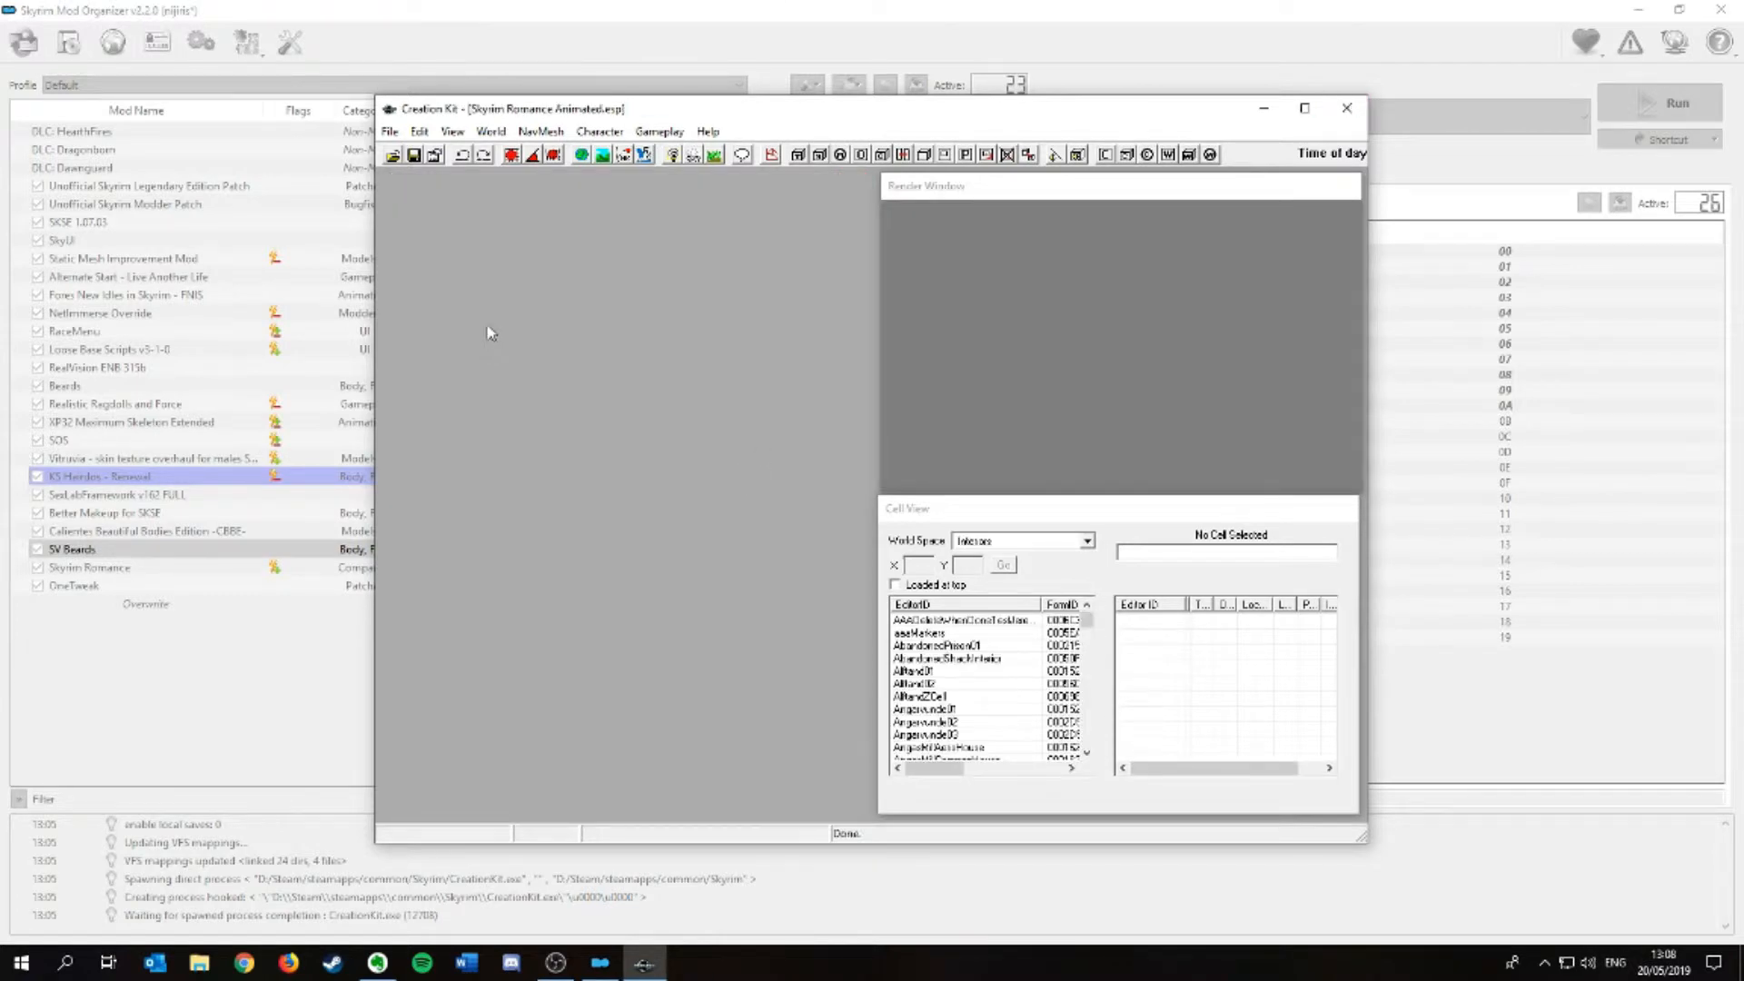
- Show the Object Window in Creation Kit
{"action": "left_click", "coordinate": [452, 131]}
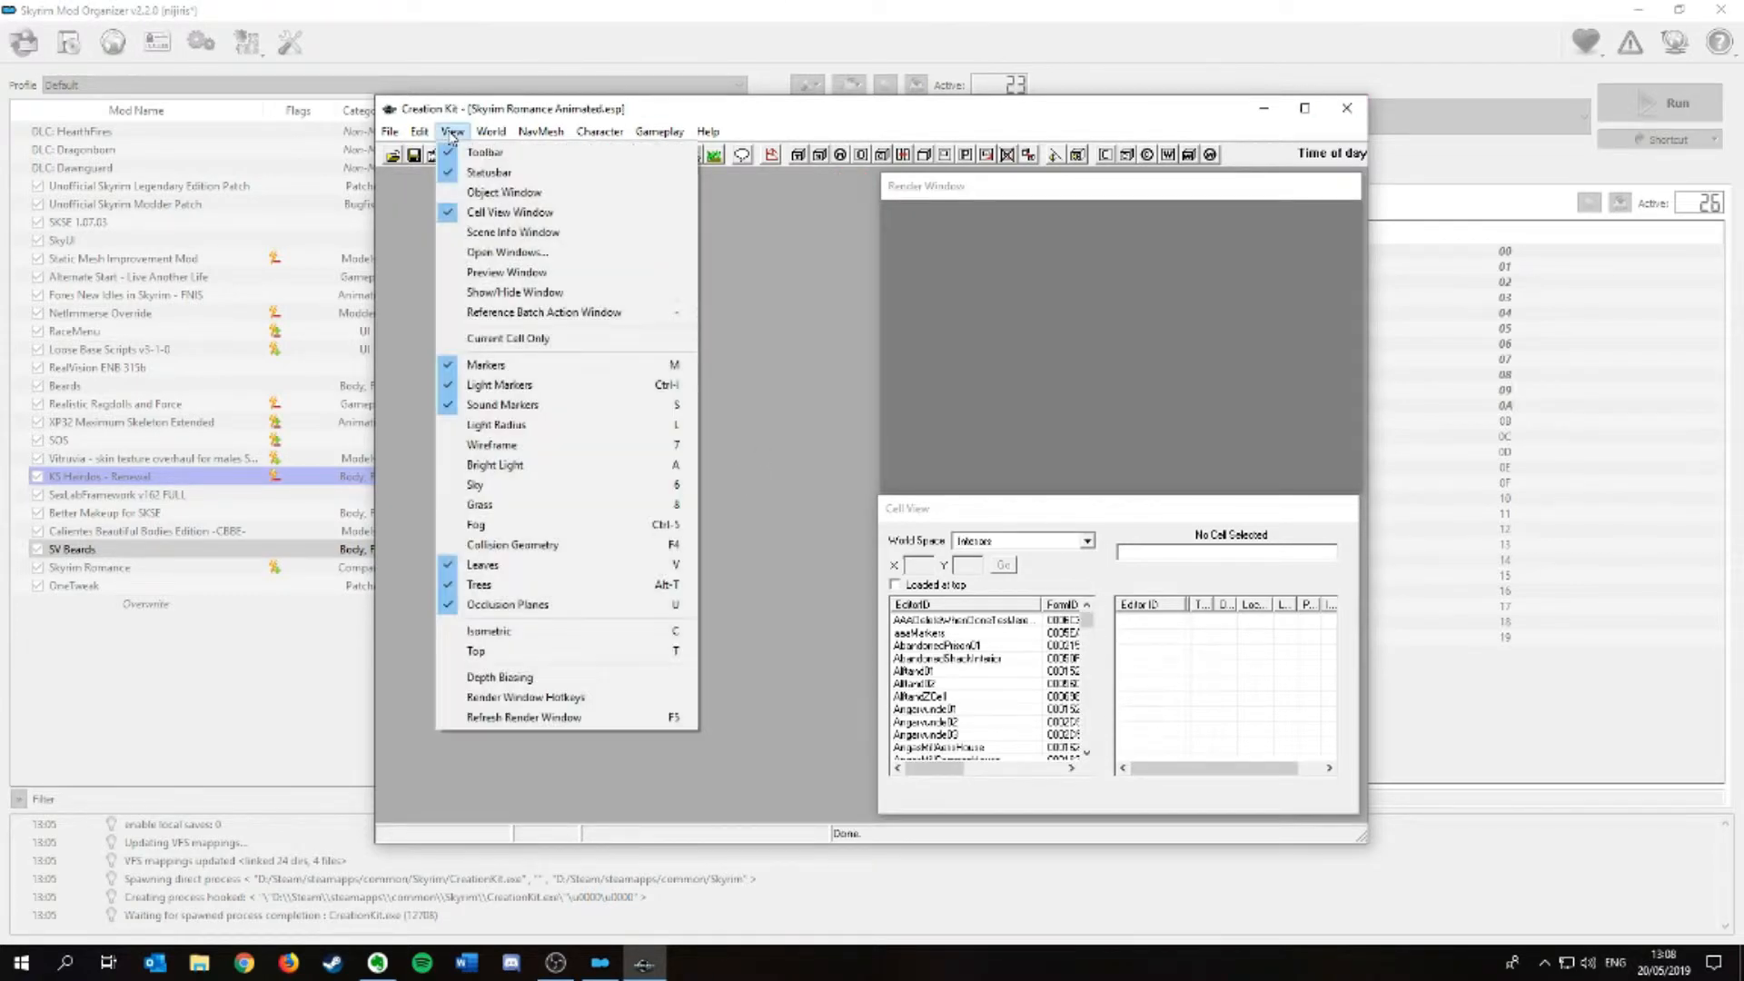
{"action": "left_click", "coordinate": [455, 193]}
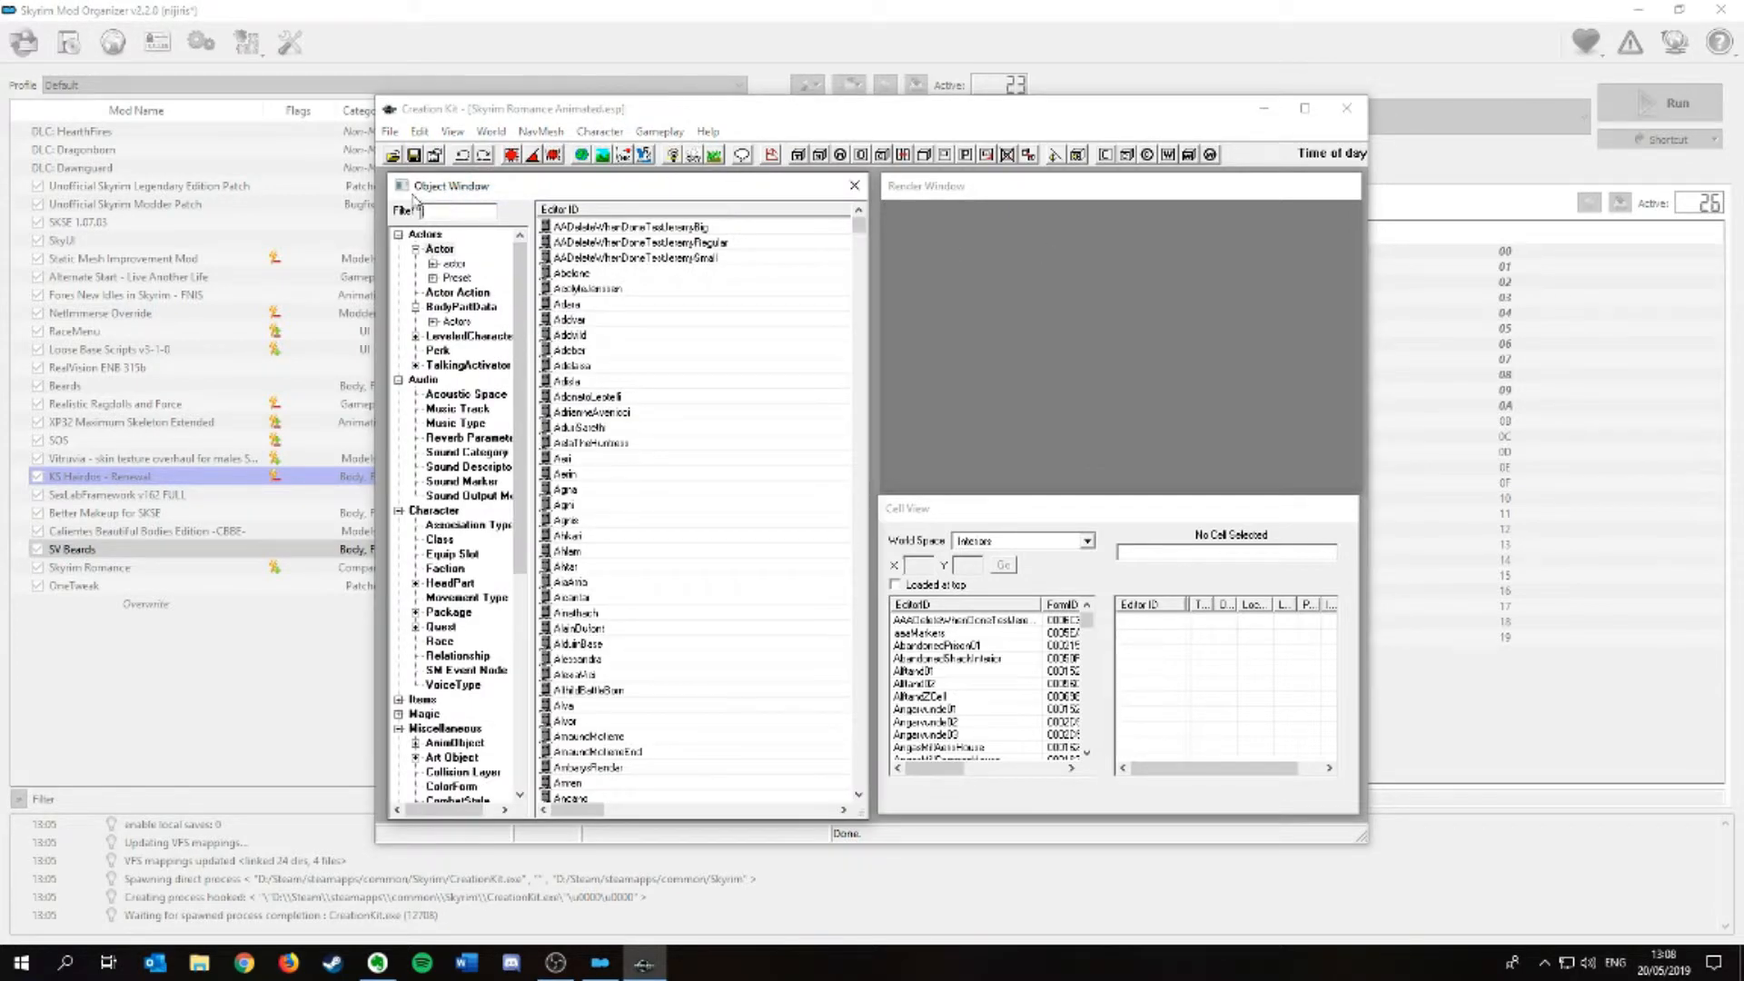
{"action": "left_click", "coordinate": [452, 133]}
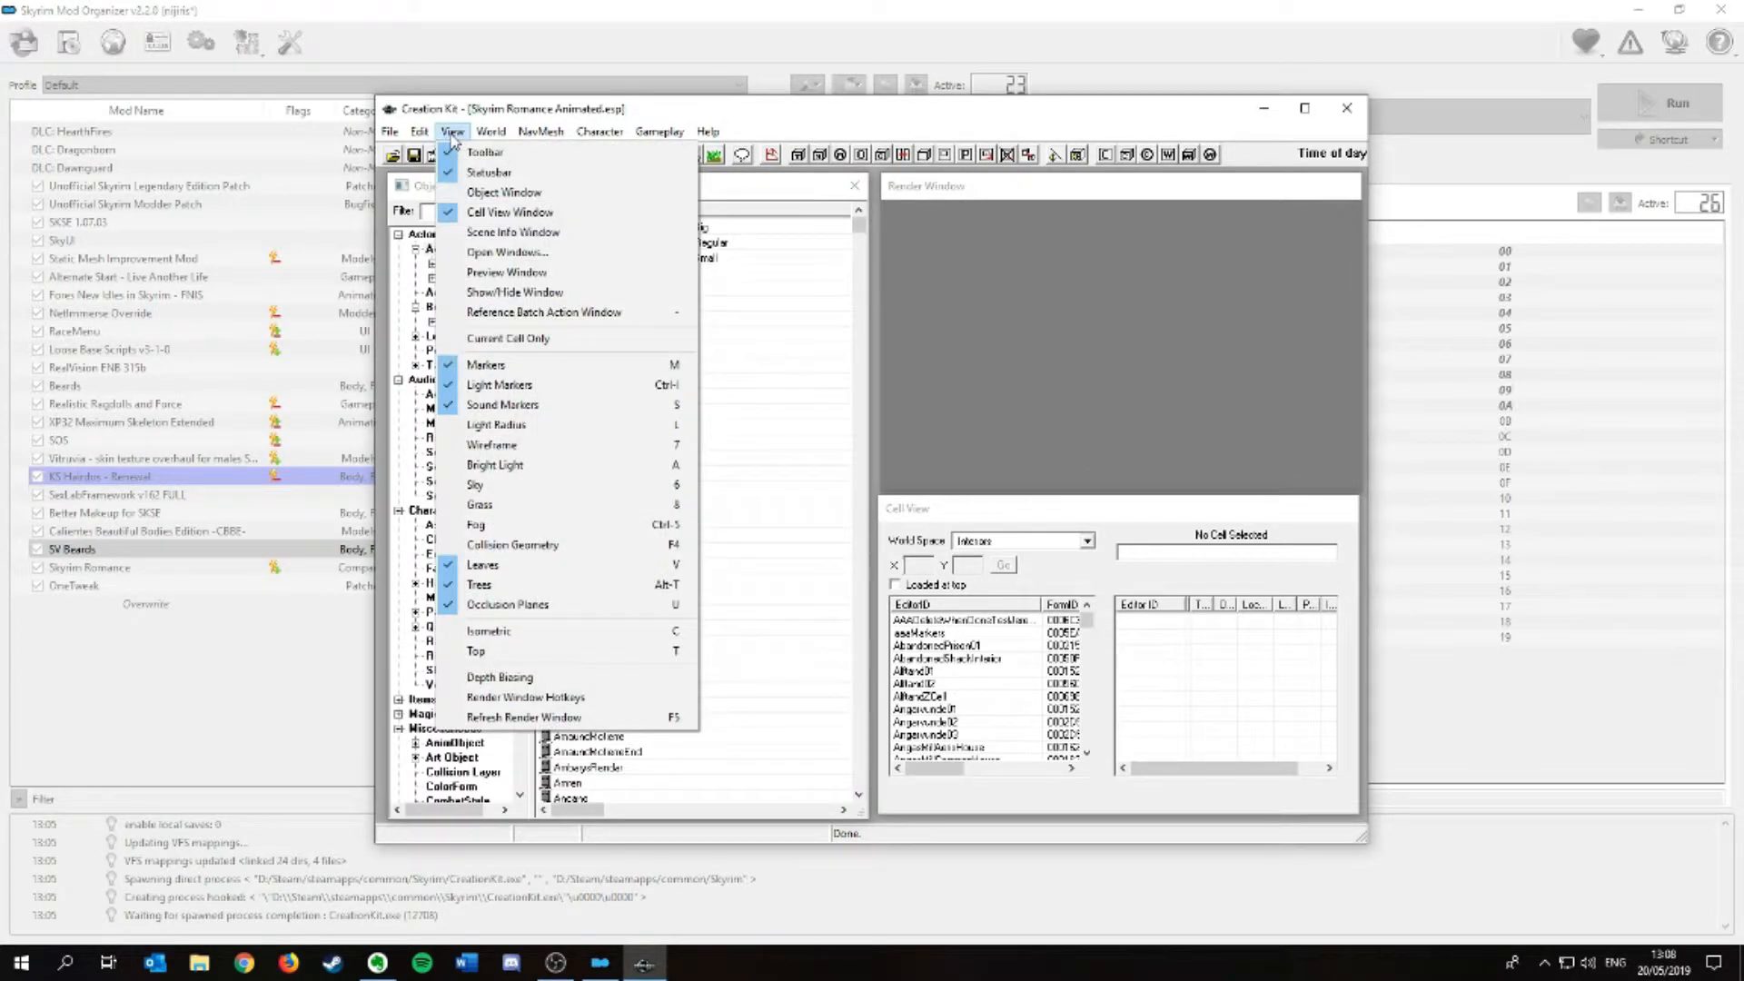
{"action": "left_click", "coordinate": [465, 194]}
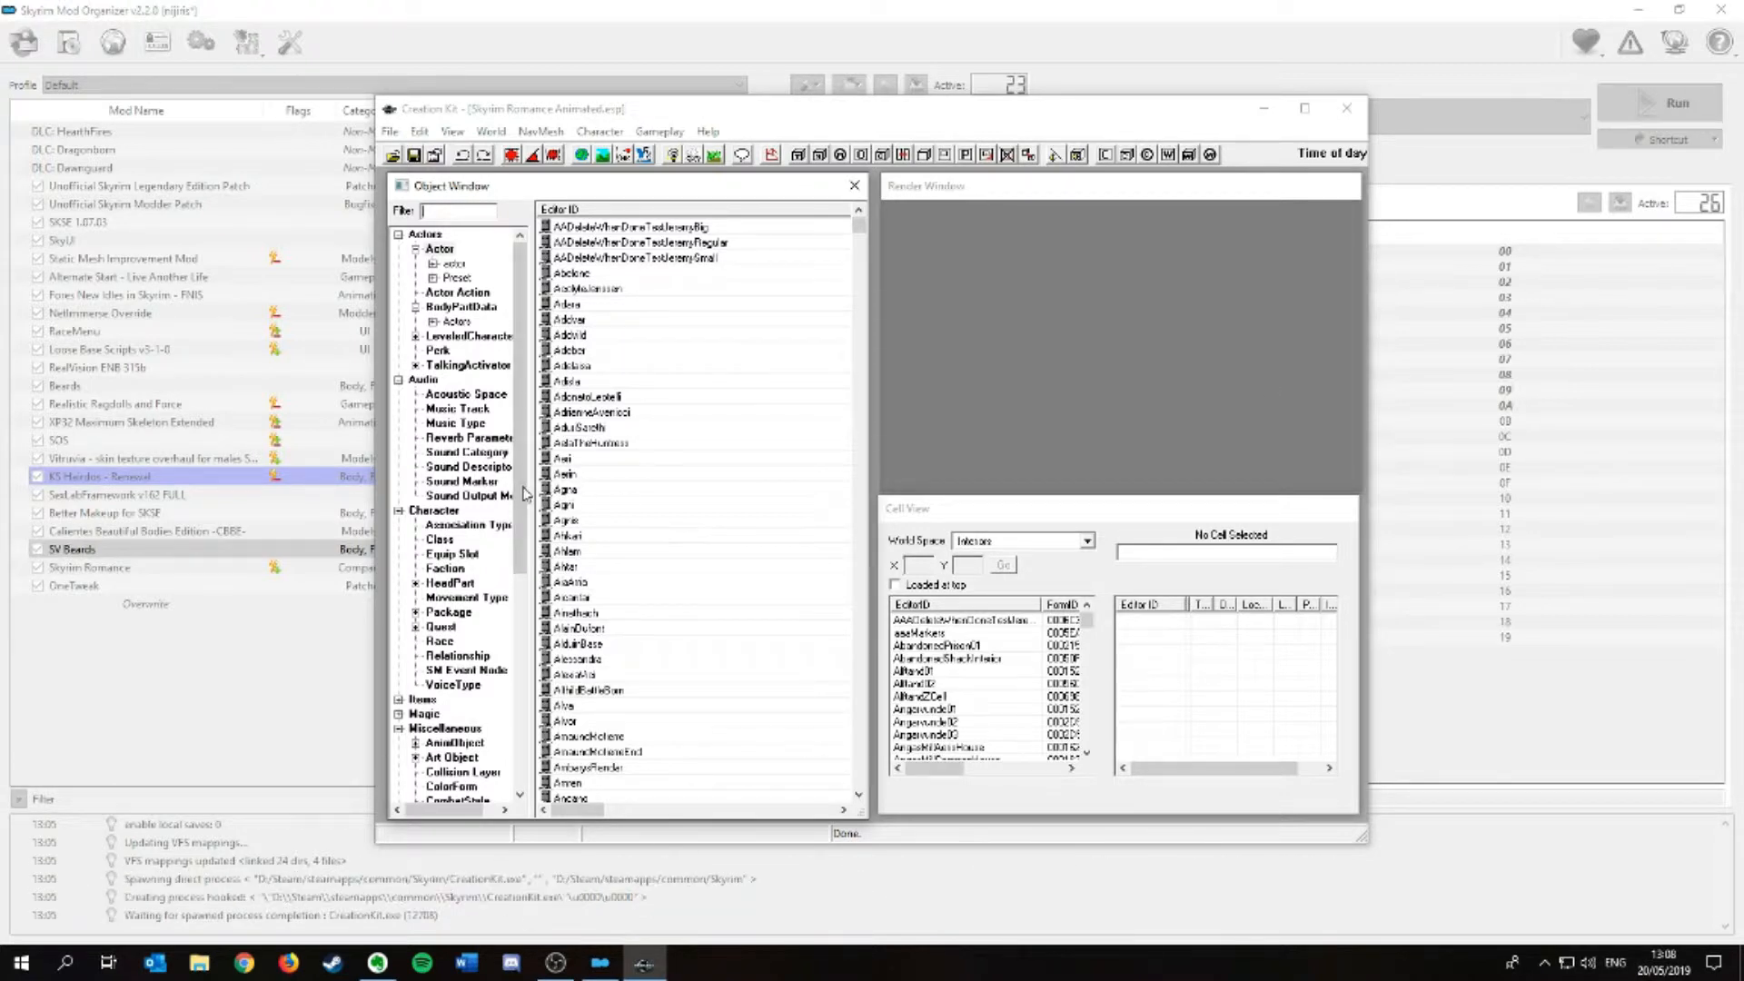
- Open the ColorForm category under Miscellaneous and start a new ColorForm from the hair color entries
{"action": "left_click_drag", "start_coordinate": [525, 480], "coordinate": [516, 663]}
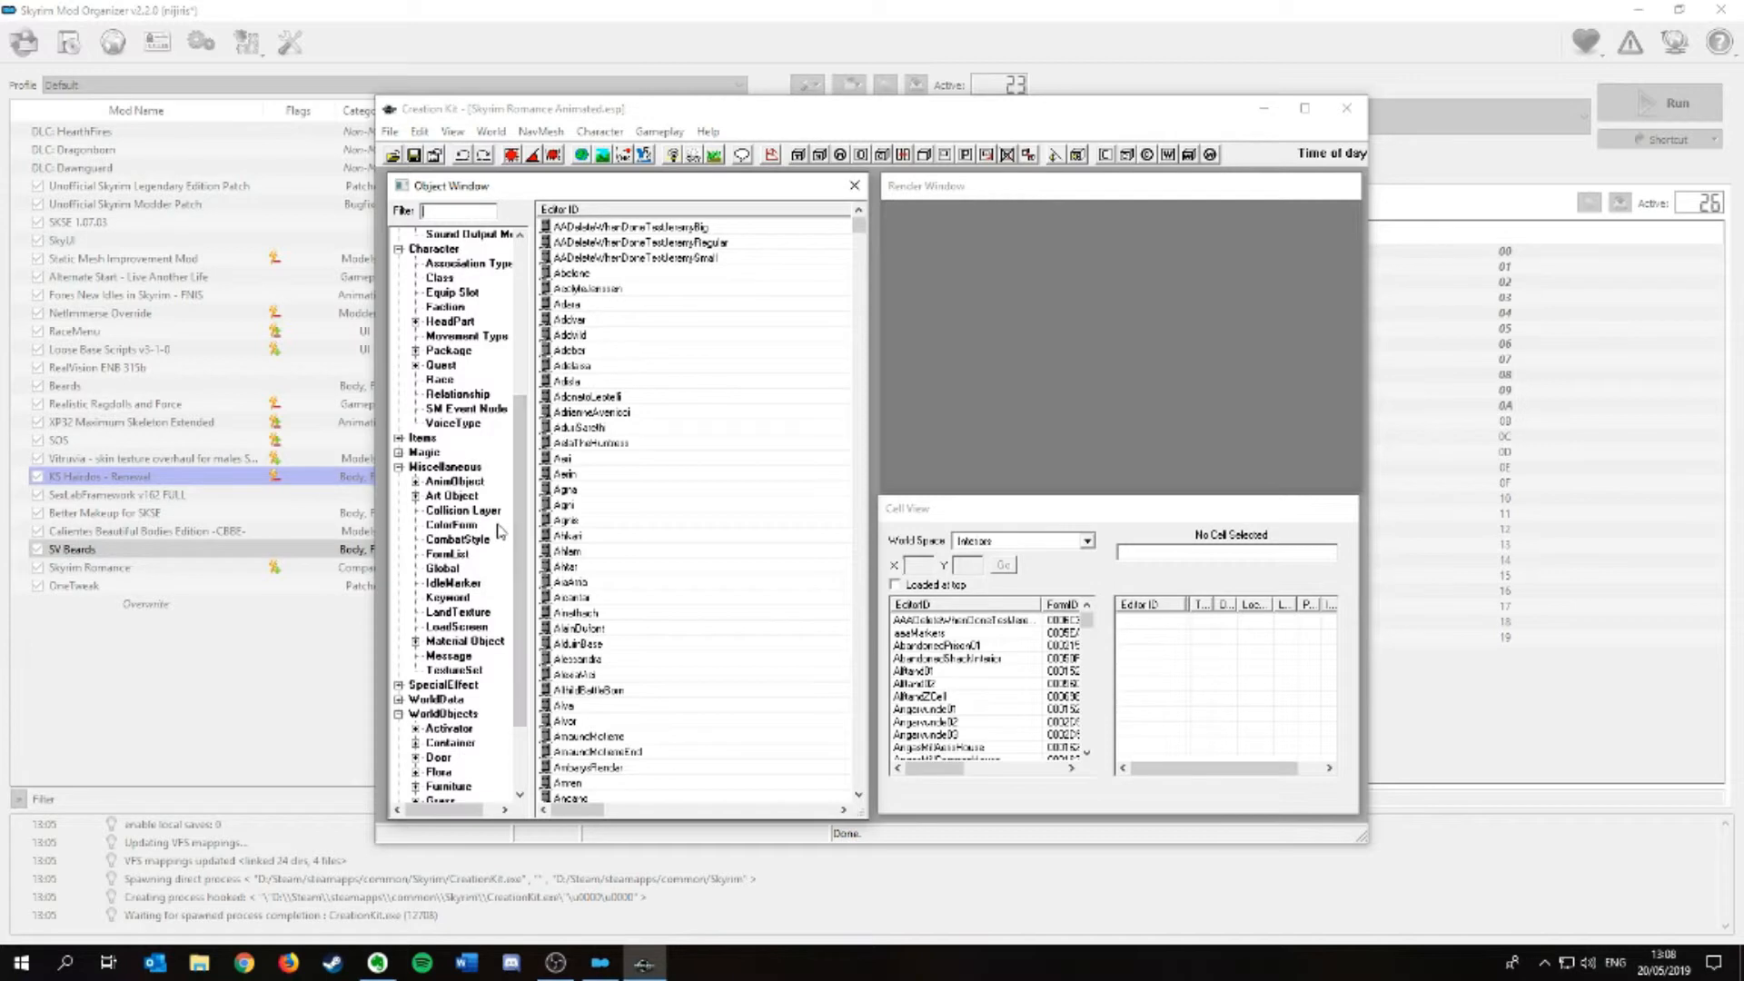
{"action": "left_click", "coordinate": [451, 525]}
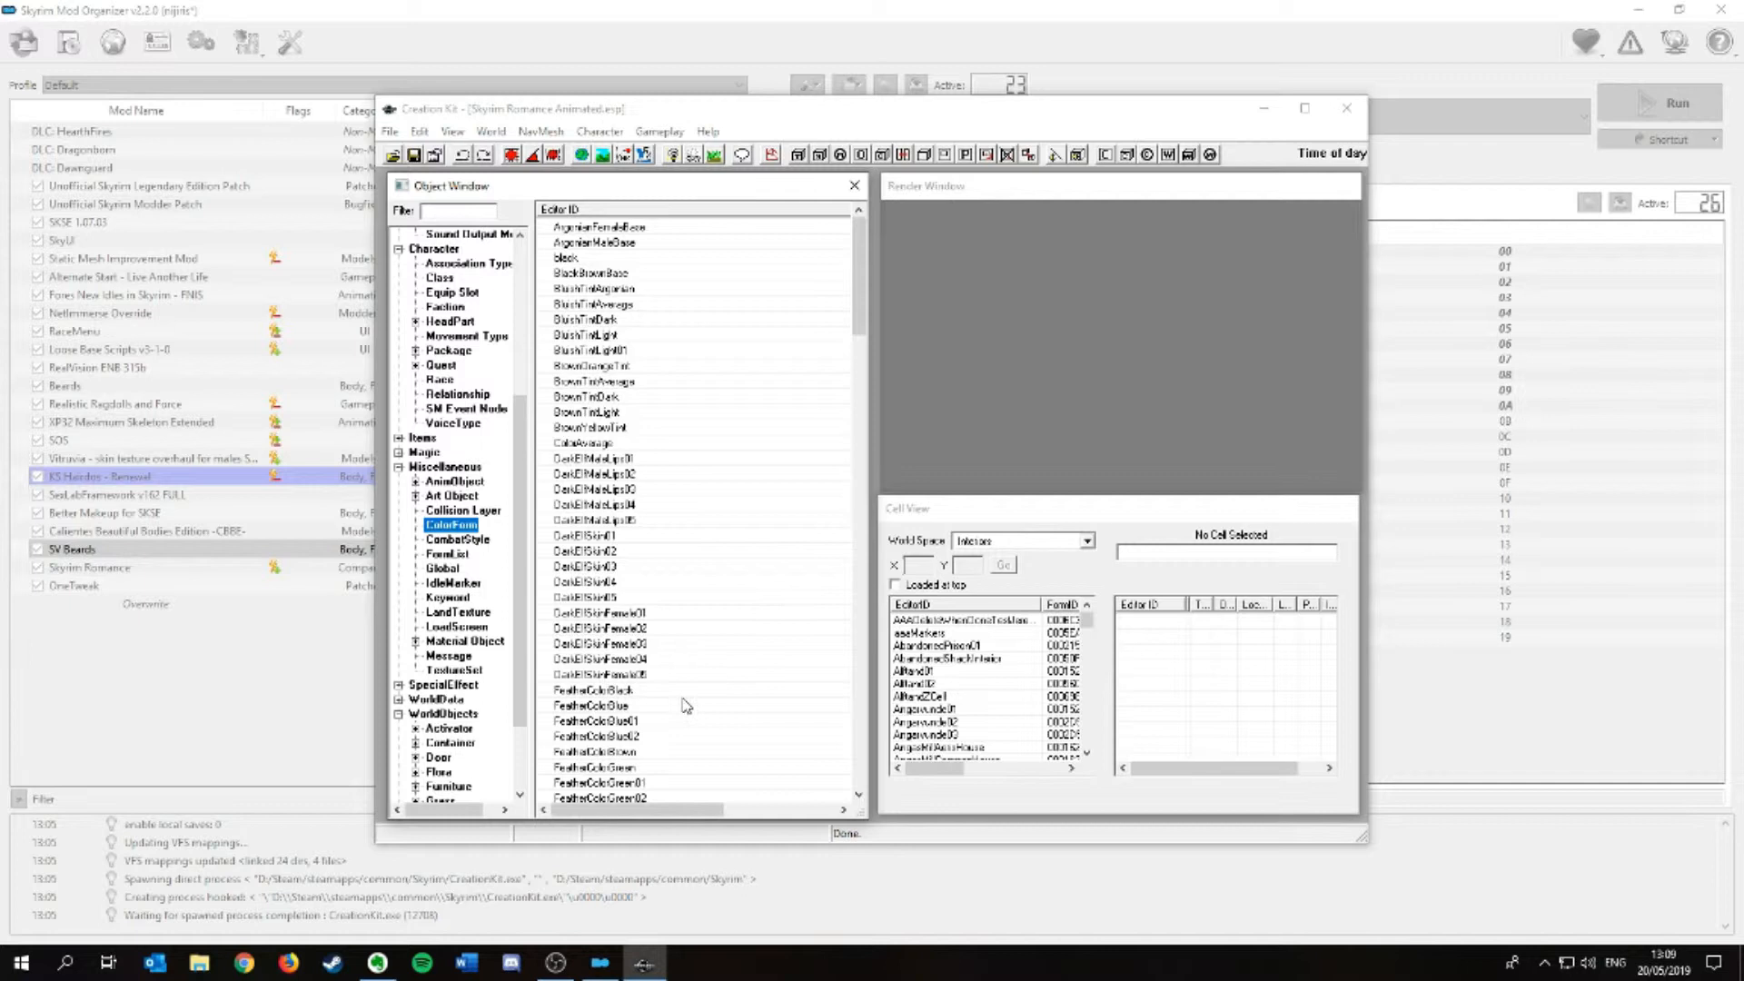
{"action": "scroll", "coordinate": [683, 709], "scroll_direction": "down", "scroll_amount": 9}
{"action": "scroll", "coordinate": [645, 726], "scroll_direction": "down", "scroll_amount": 4}
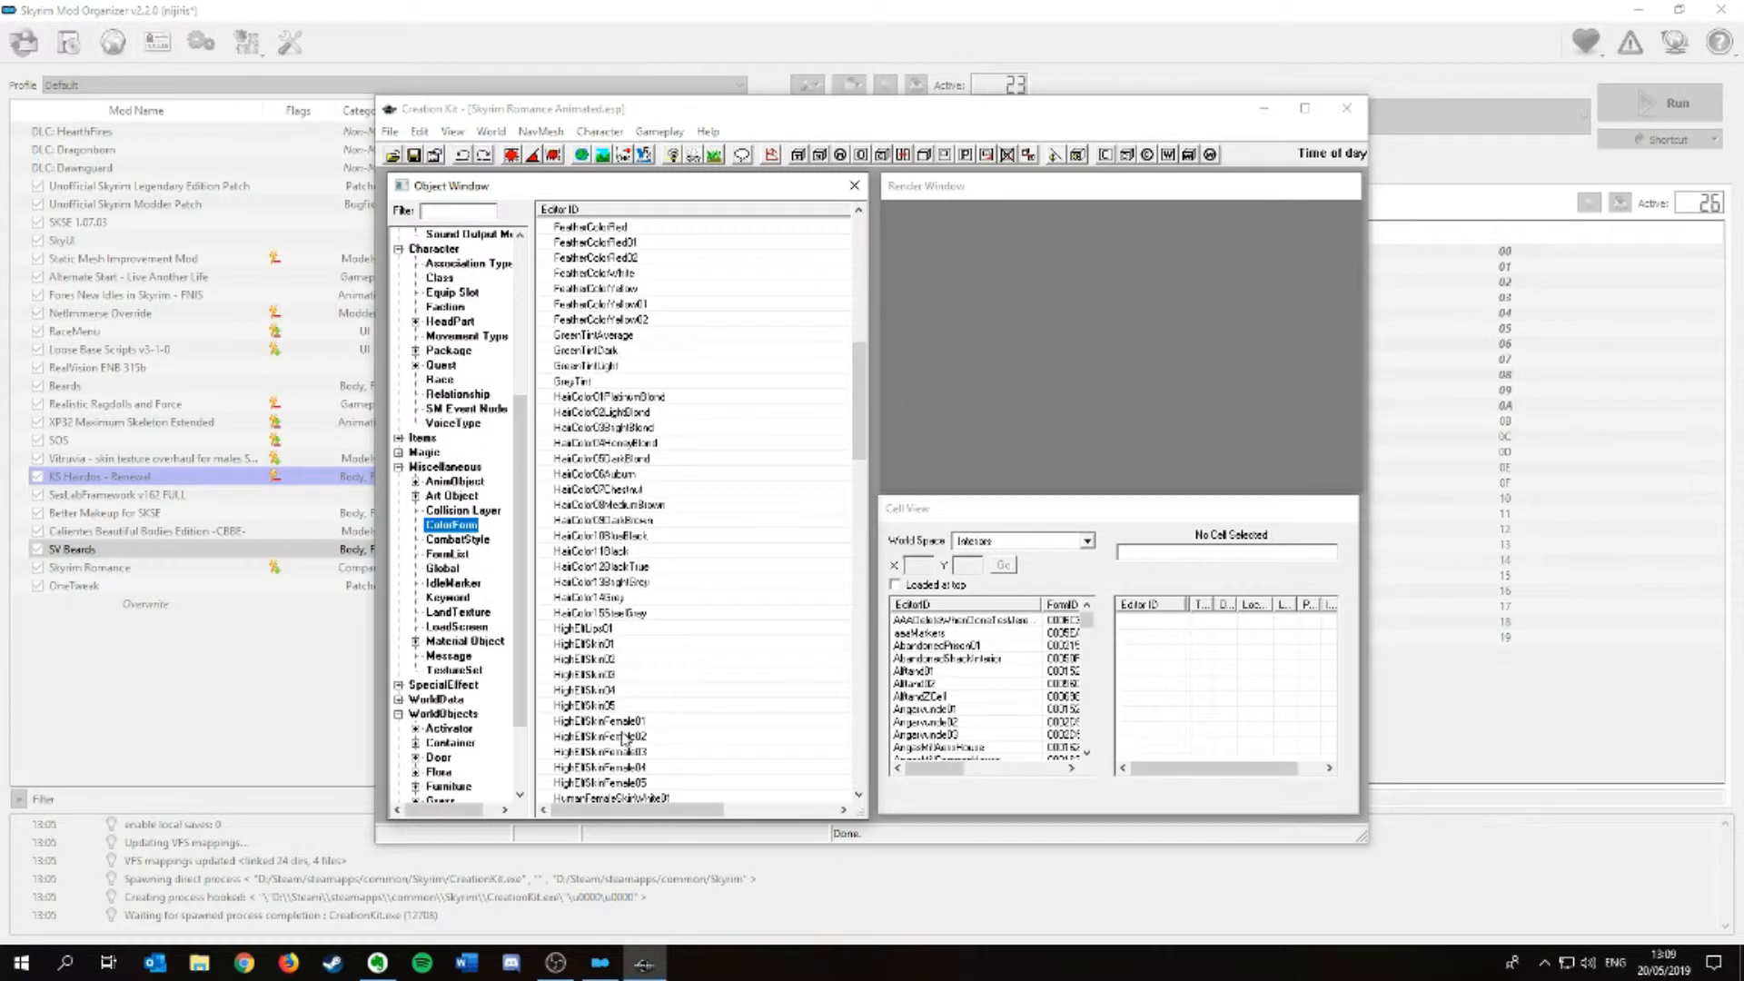
{"action": "right_click", "coordinate": [730, 617]}
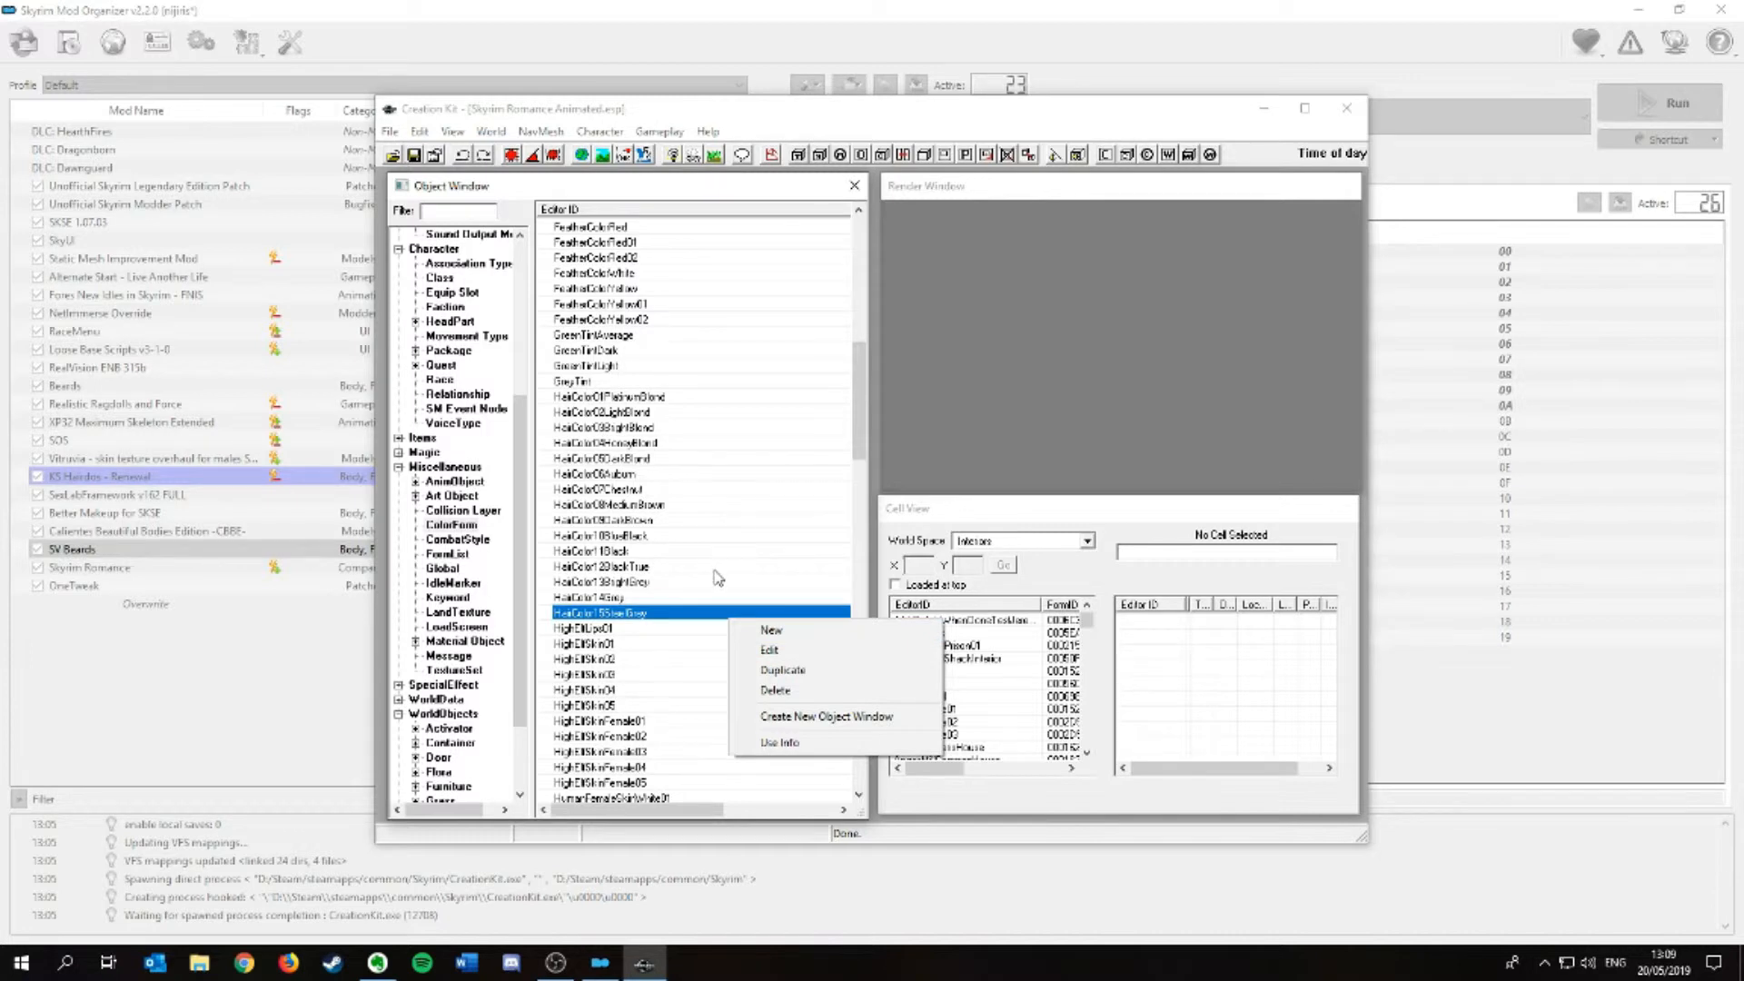
{"action": "right_click", "coordinate": [663, 587]}
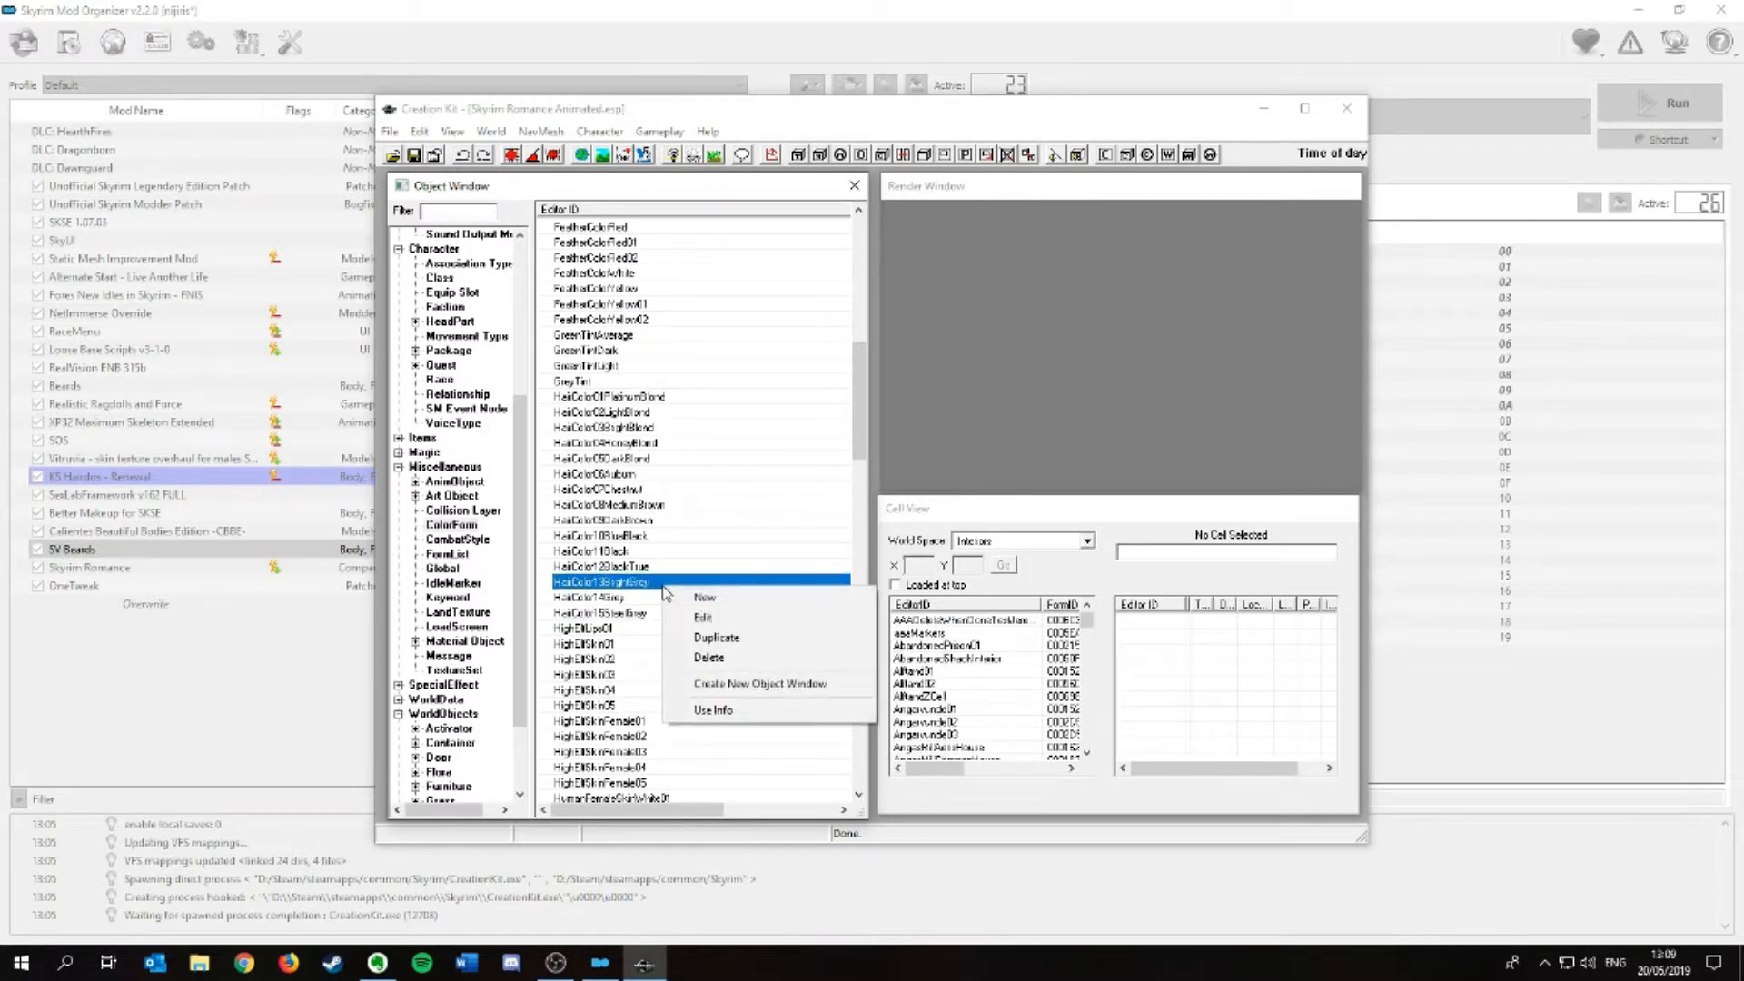
{"action": "right_click", "coordinate": [730, 586]}
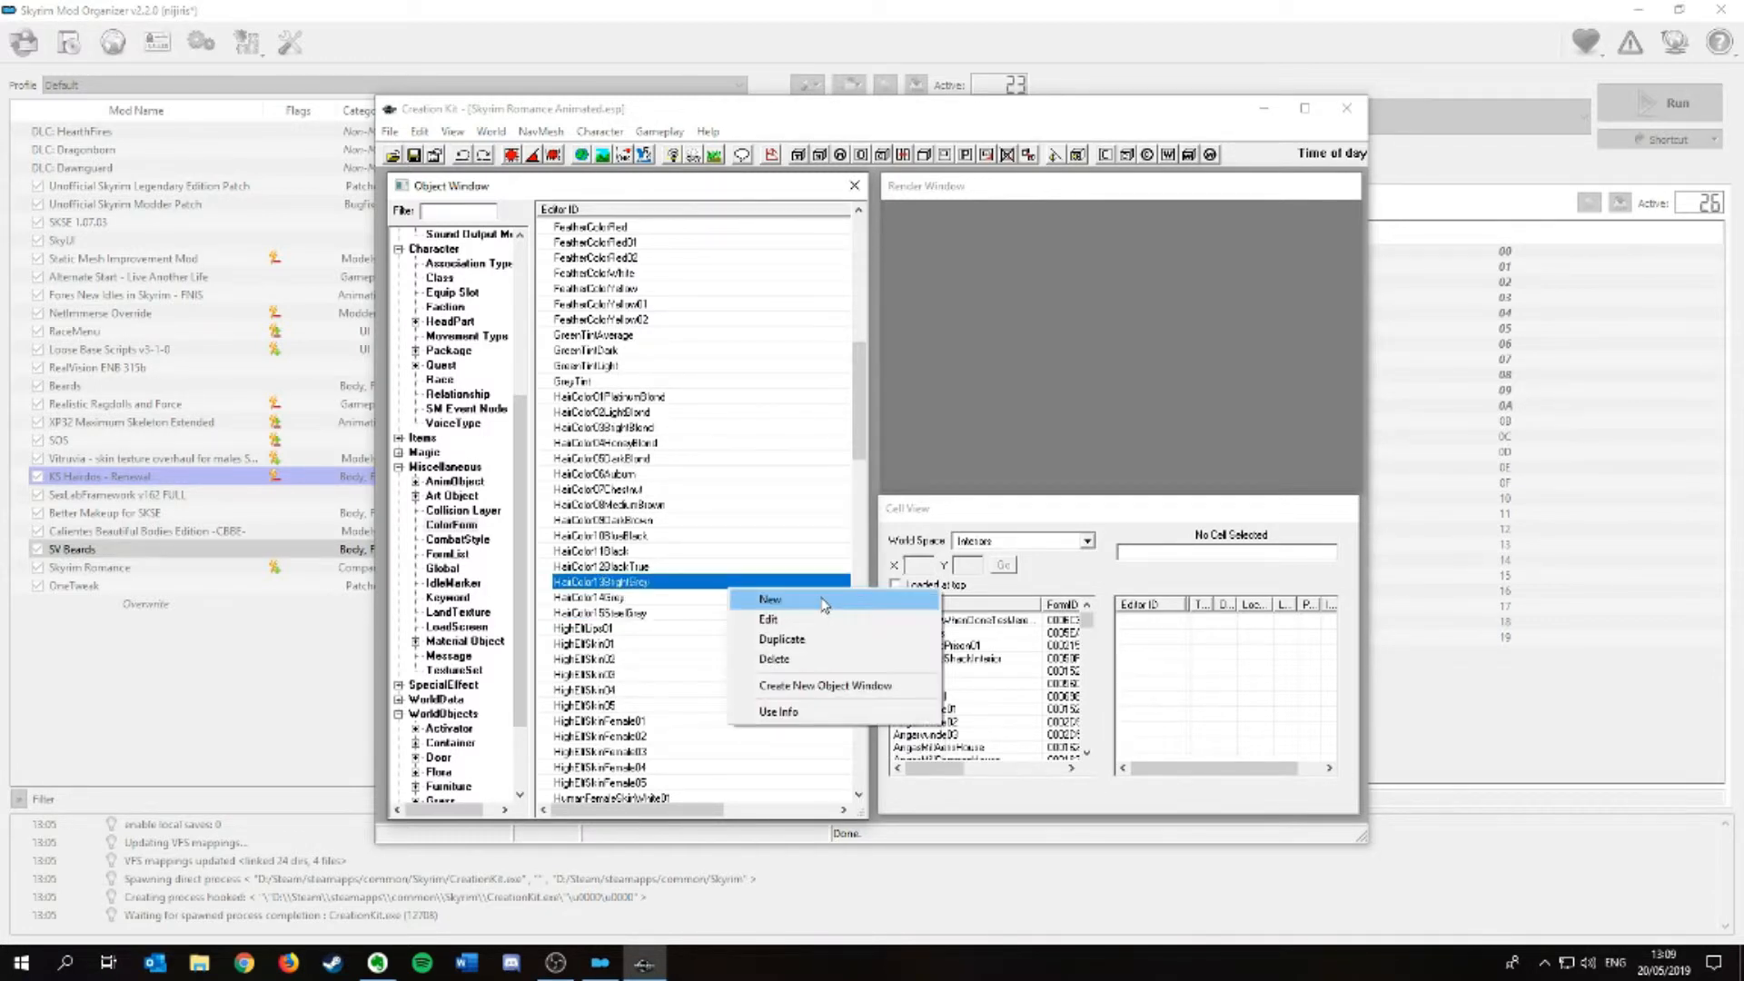
{"action": "left_click", "coordinate": [824, 603]}
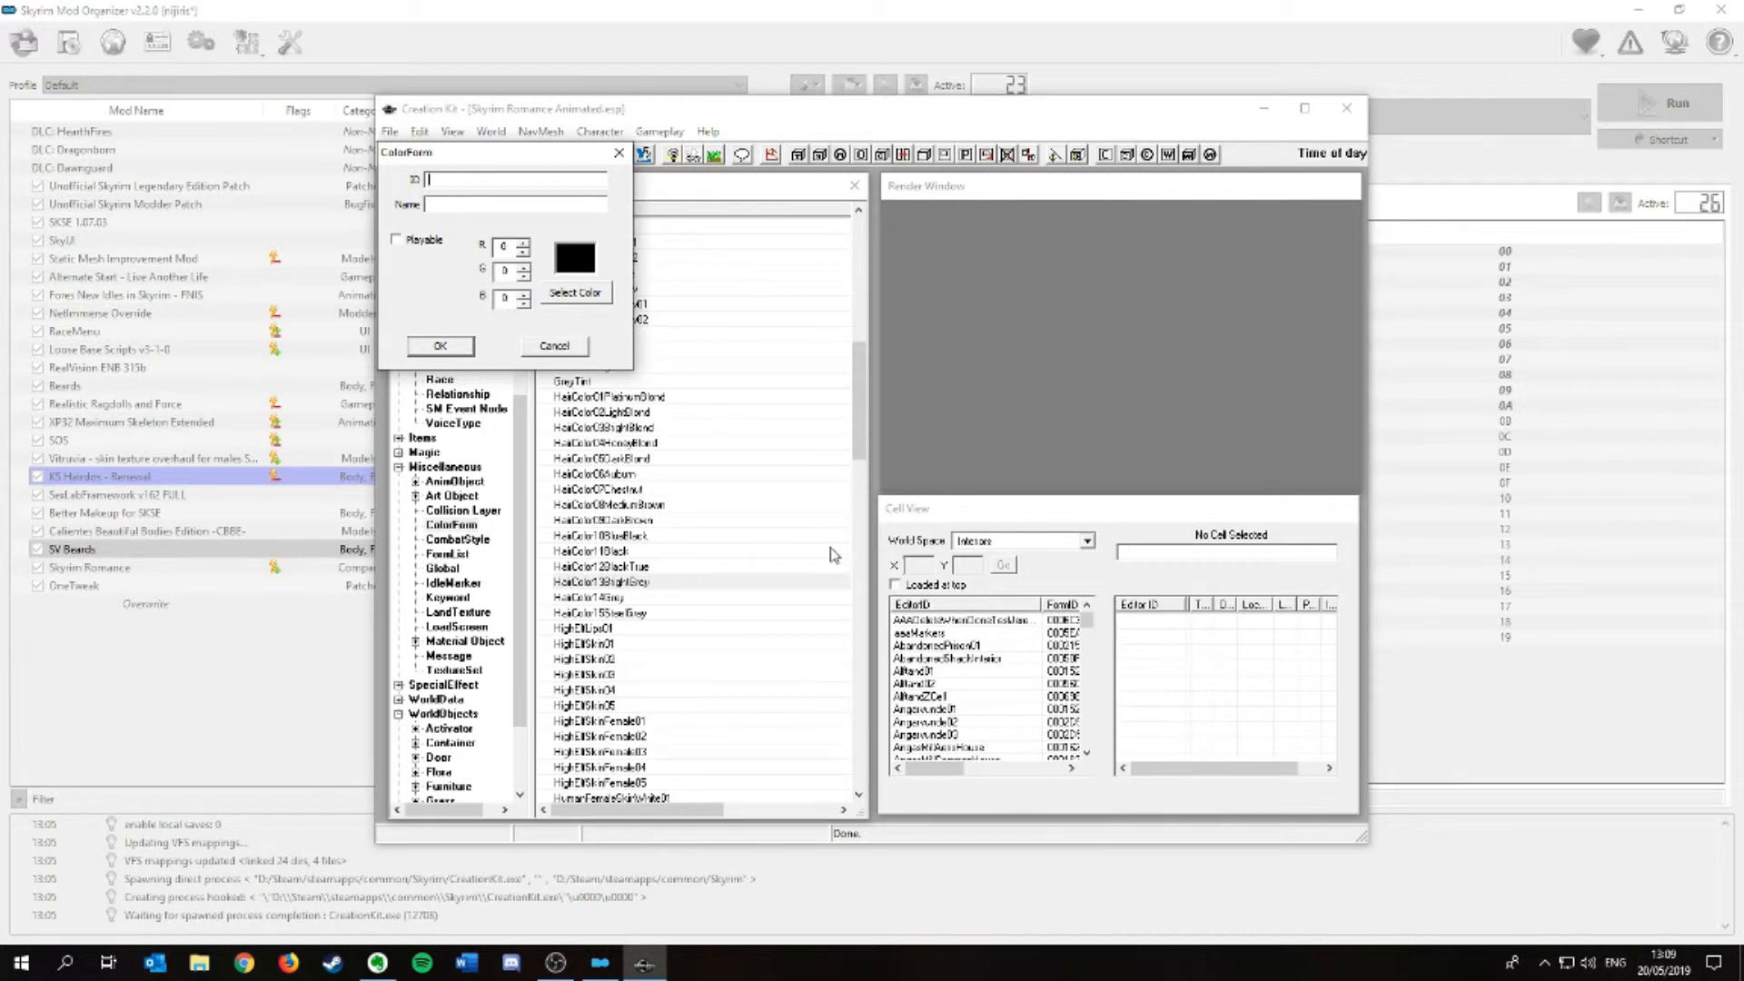
- Give the new ColorForm the ID JG_BishopHairColor and the name BishopHairColor, and make it playable
{"action": "type", "text": "SC_BishopHairColor"}
{"action": "key", "text": "Tab"}
{"action": "left_click", "coordinate": [437, 205]}
{"action": "type", "text": "Bisho"}
{"action": "left_click", "coordinate": [402, 242]}
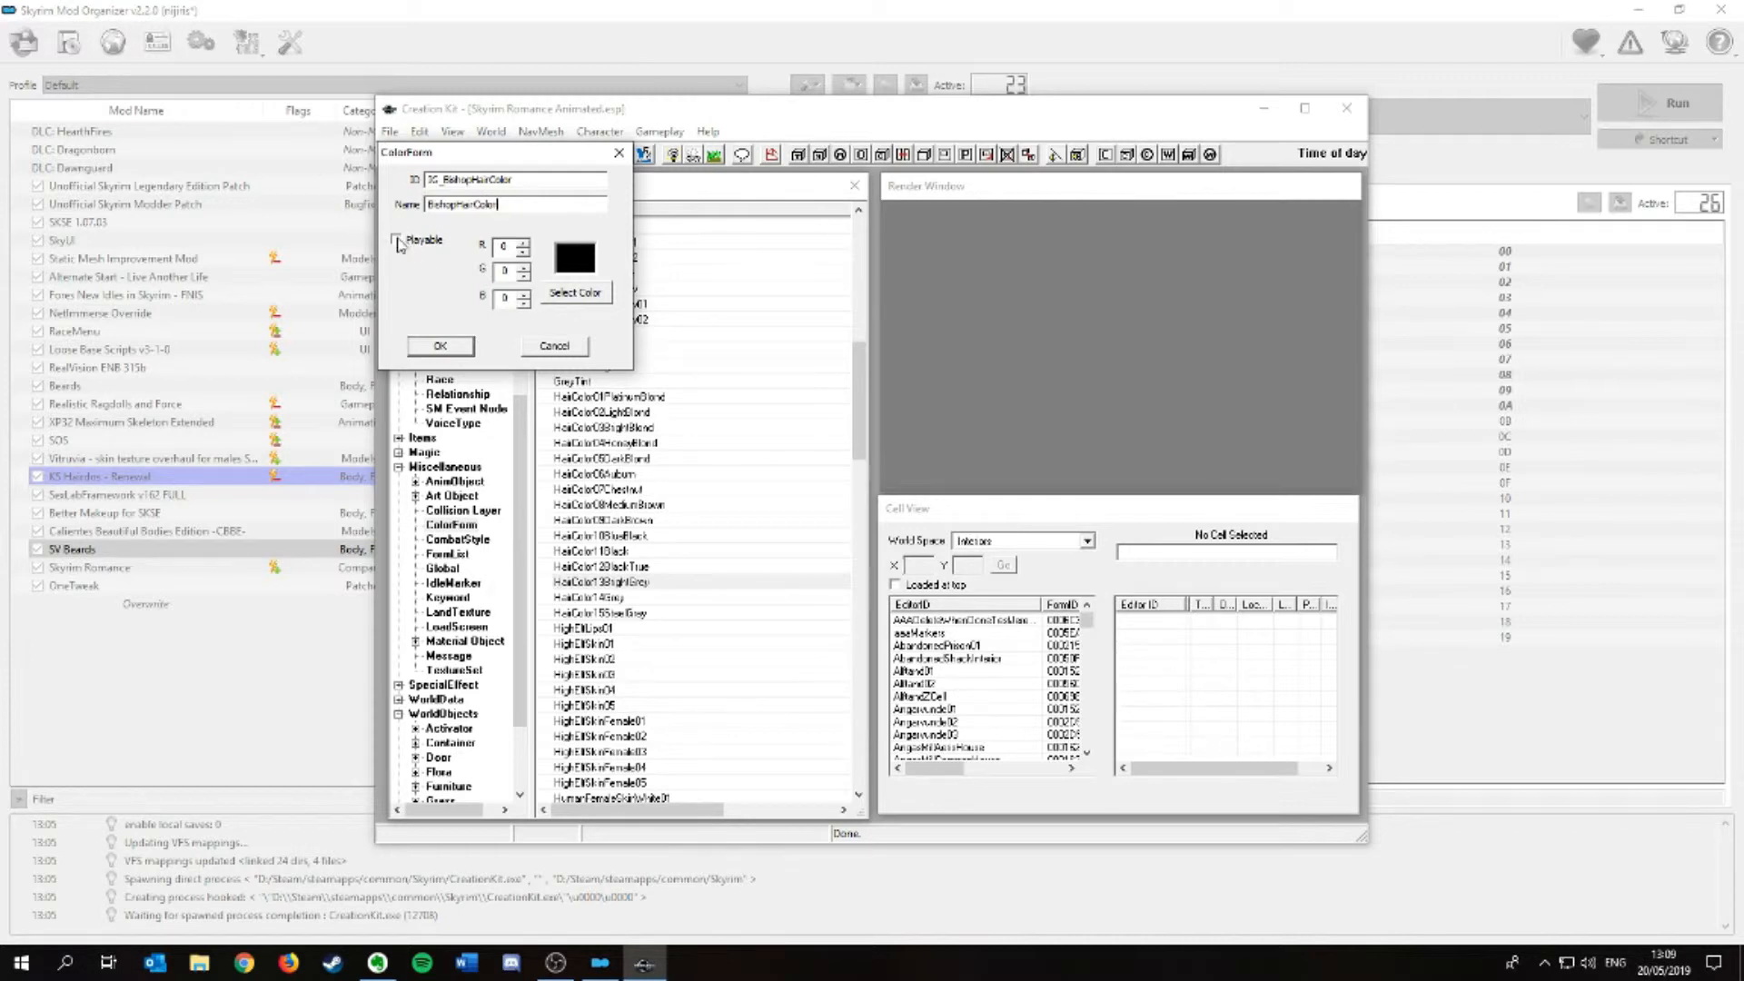
- Set the hair color's RGB values to 15, 11 and 7, check it in the color picker and save the ColorForm
{"action": "double_click", "coordinate": [495, 247]}
{"action": "type", "text": "15117"}
{"action": "key", "text": "Tab"}
{"action": "left_click", "coordinate": [568, 292]}
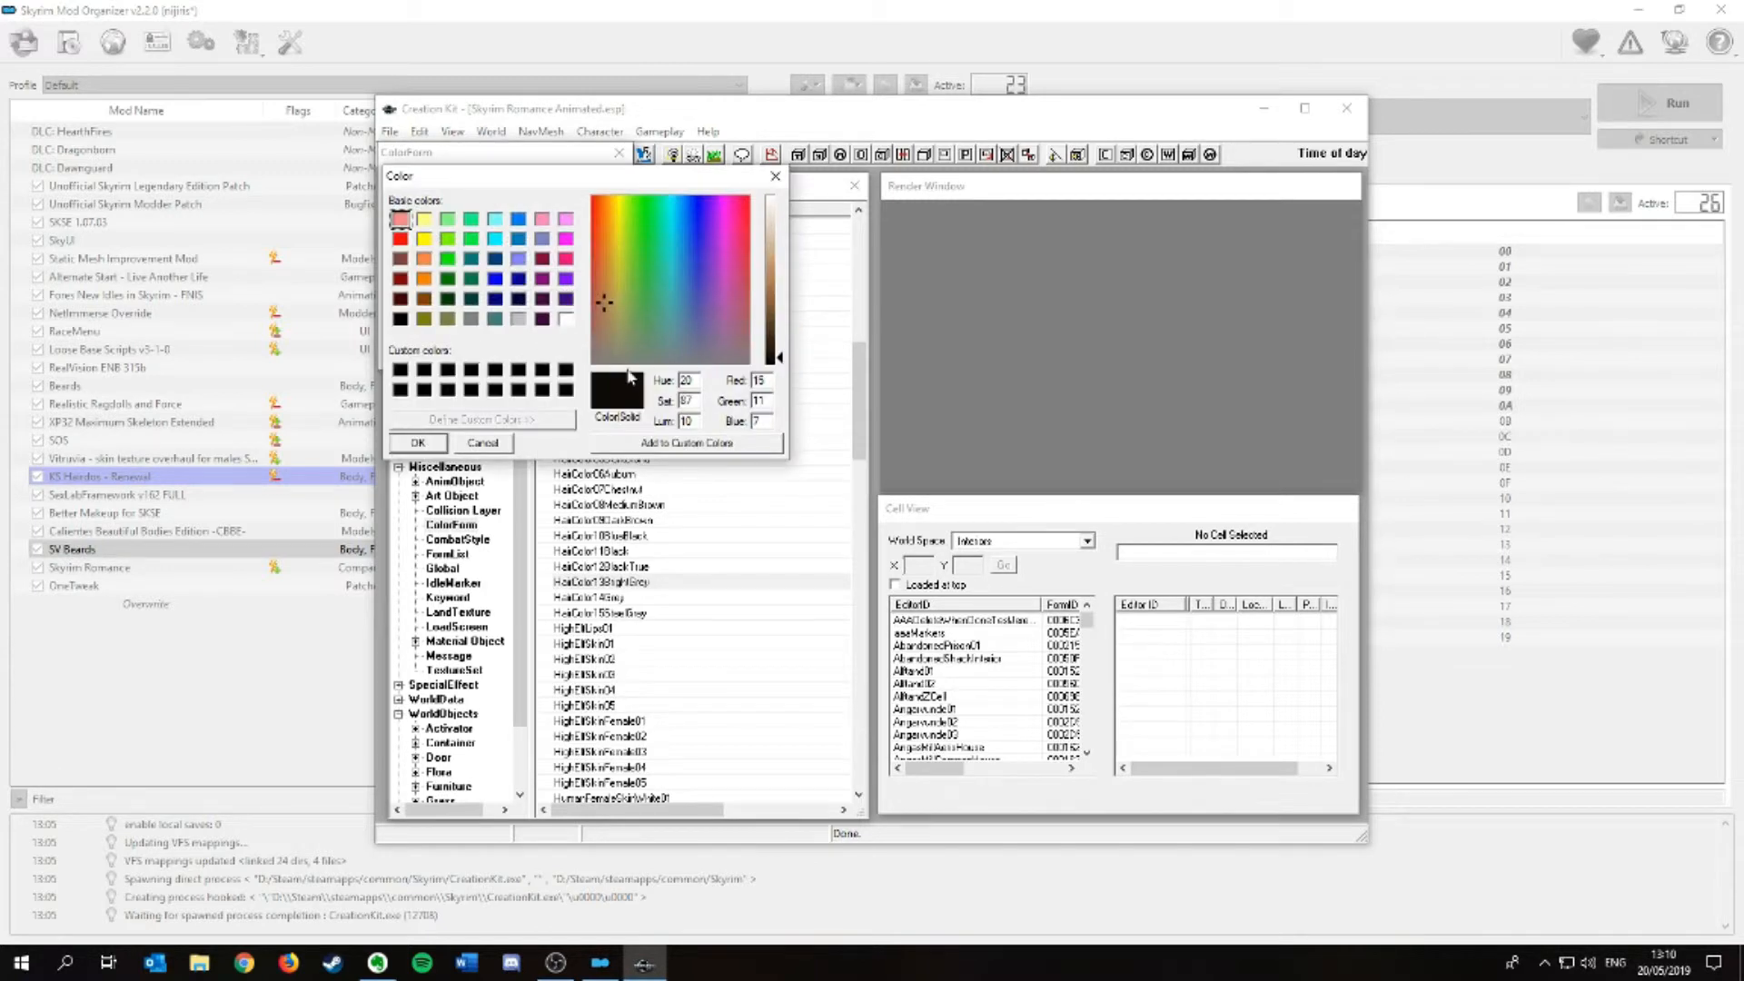
{"action": "left_click", "coordinate": [418, 443]}
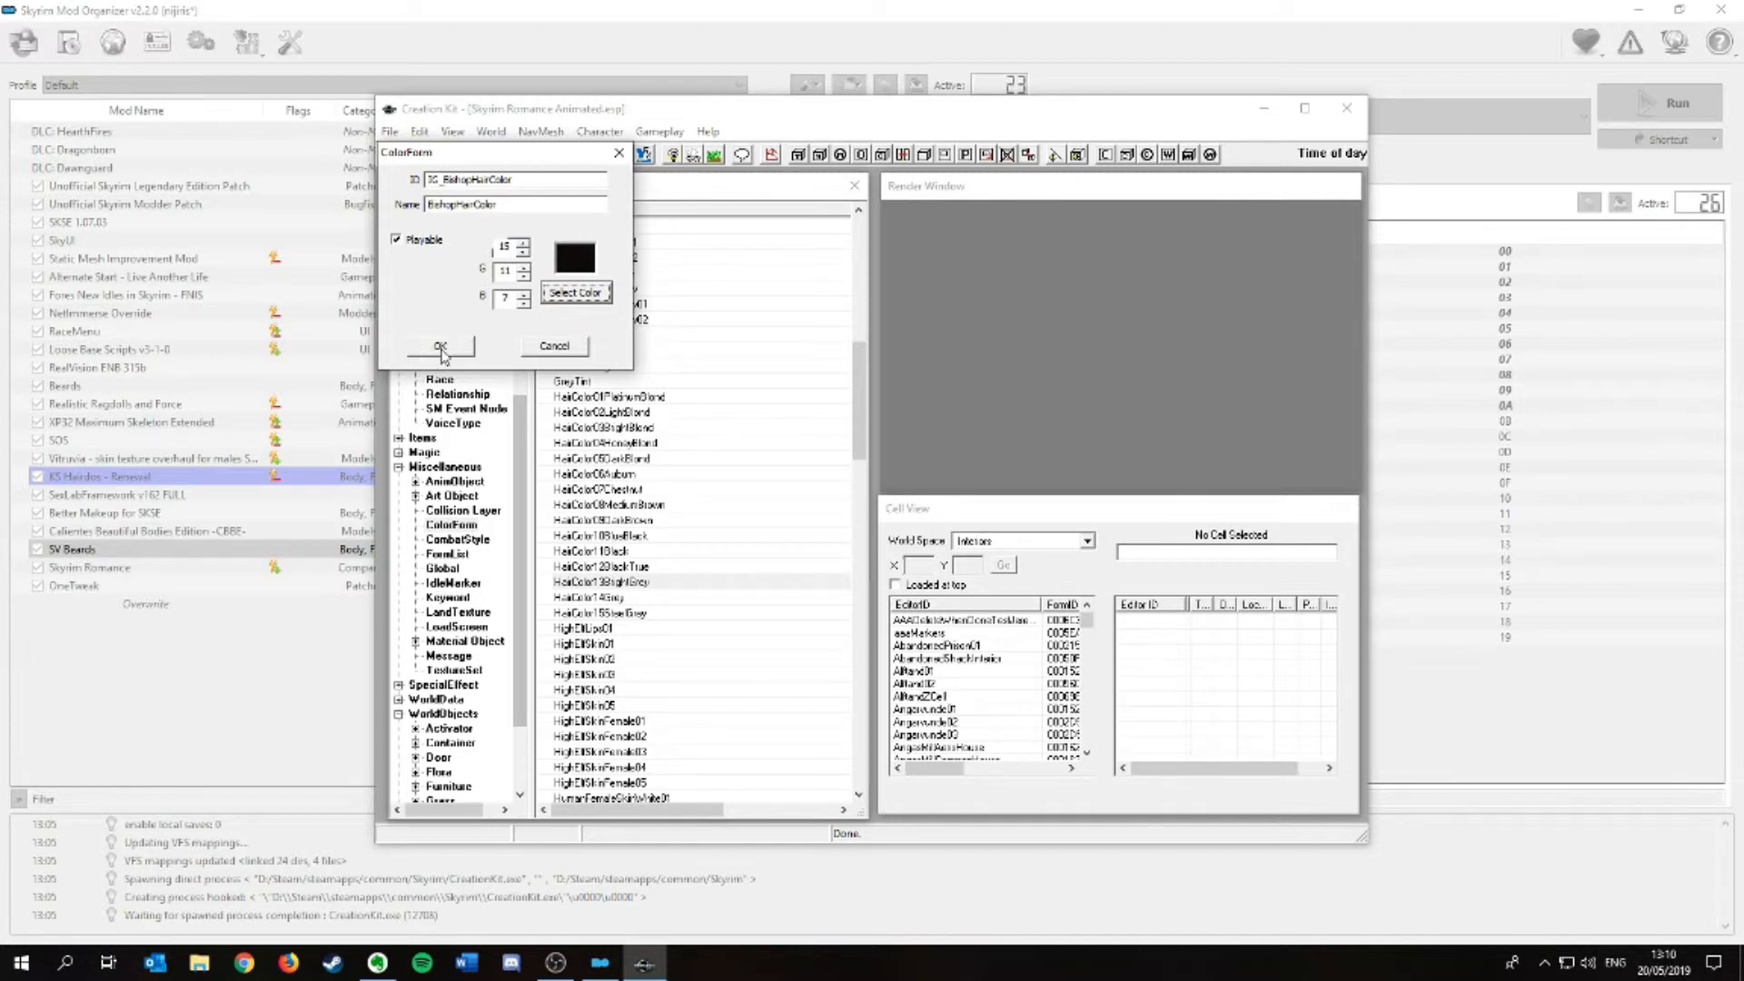
{"action": "left_click", "coordinate": [441, 349]}
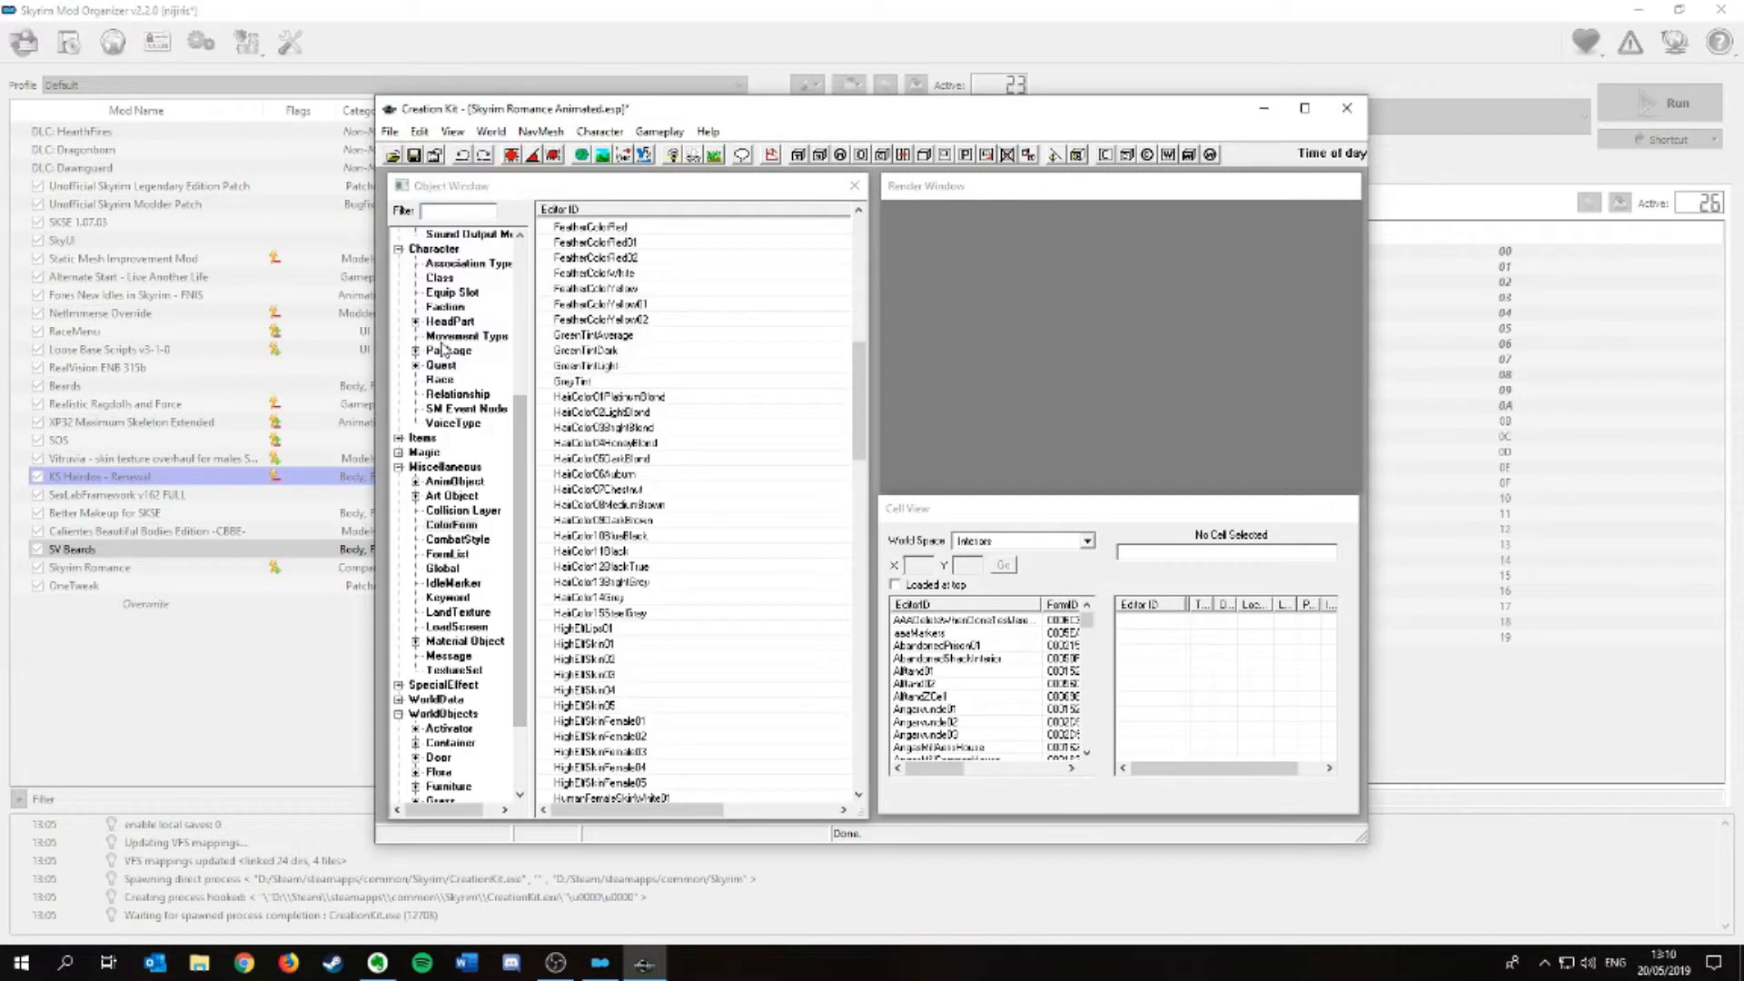
- Filter the FormList category by "hair" and open HairColorList for editing
{"action": "left_click", "coordinate": [445, 555]}
{"action": "left_click", "coordinate": [435, 212]}
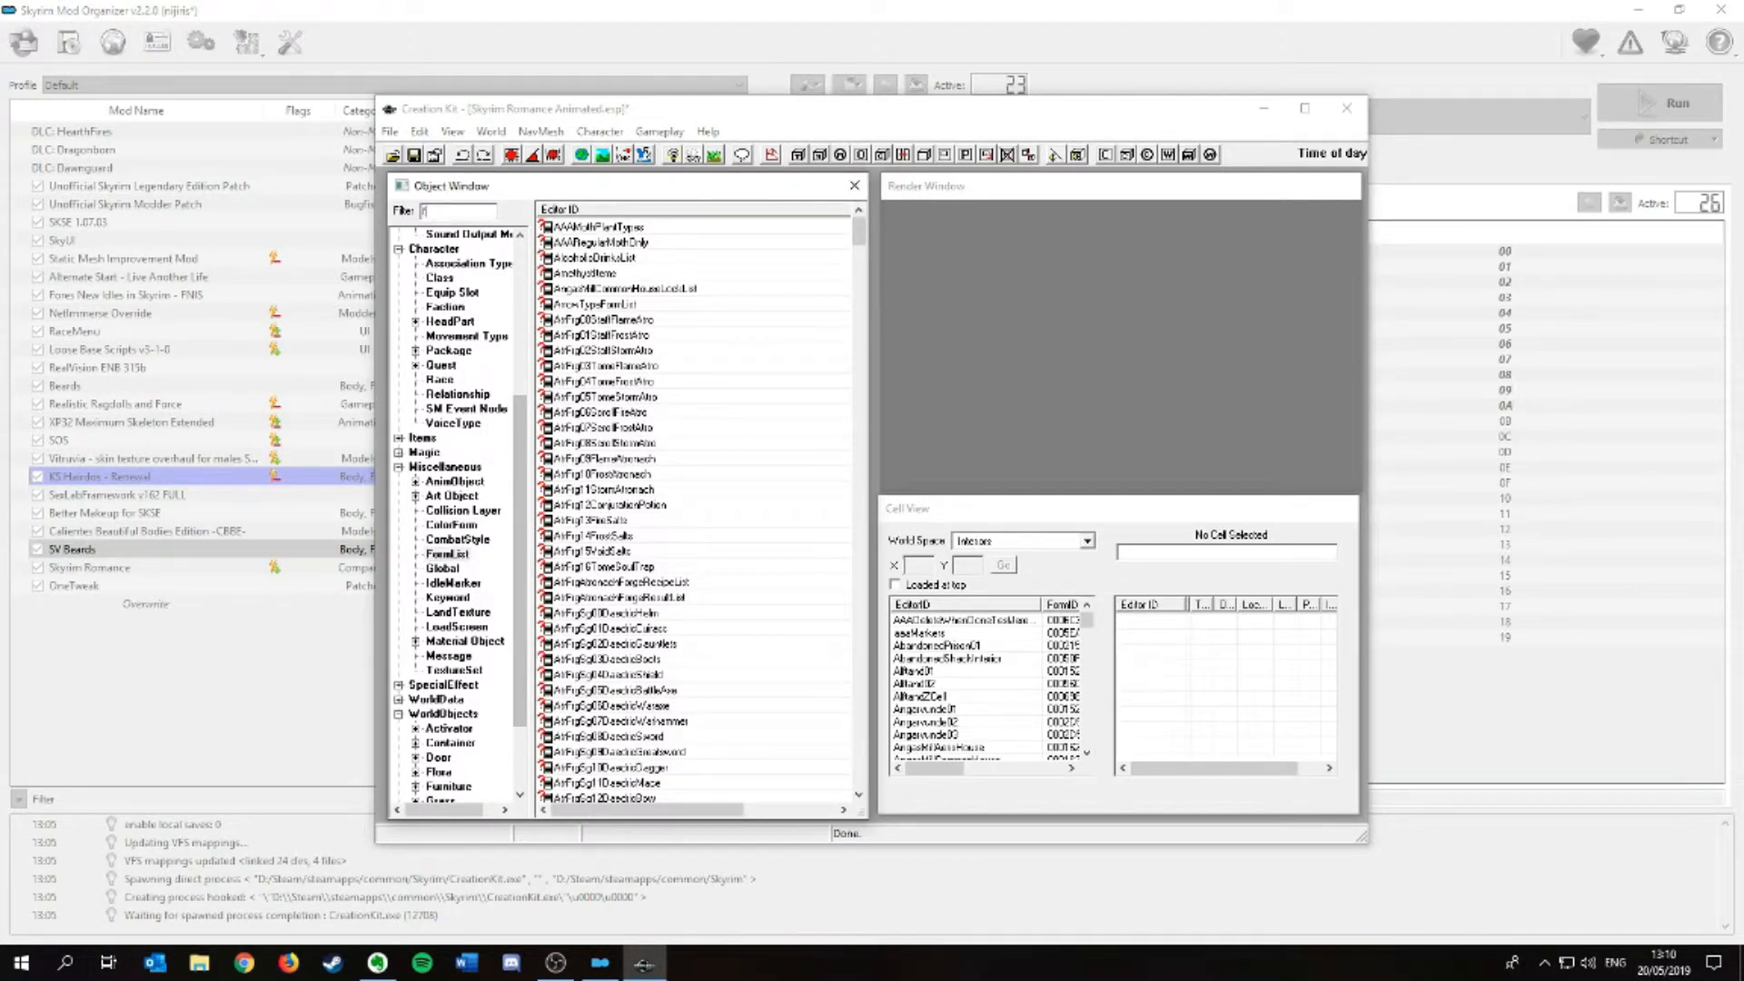
{"action": "key", "text": "BackSpace"}
{"action": "type", "text": "hai"}
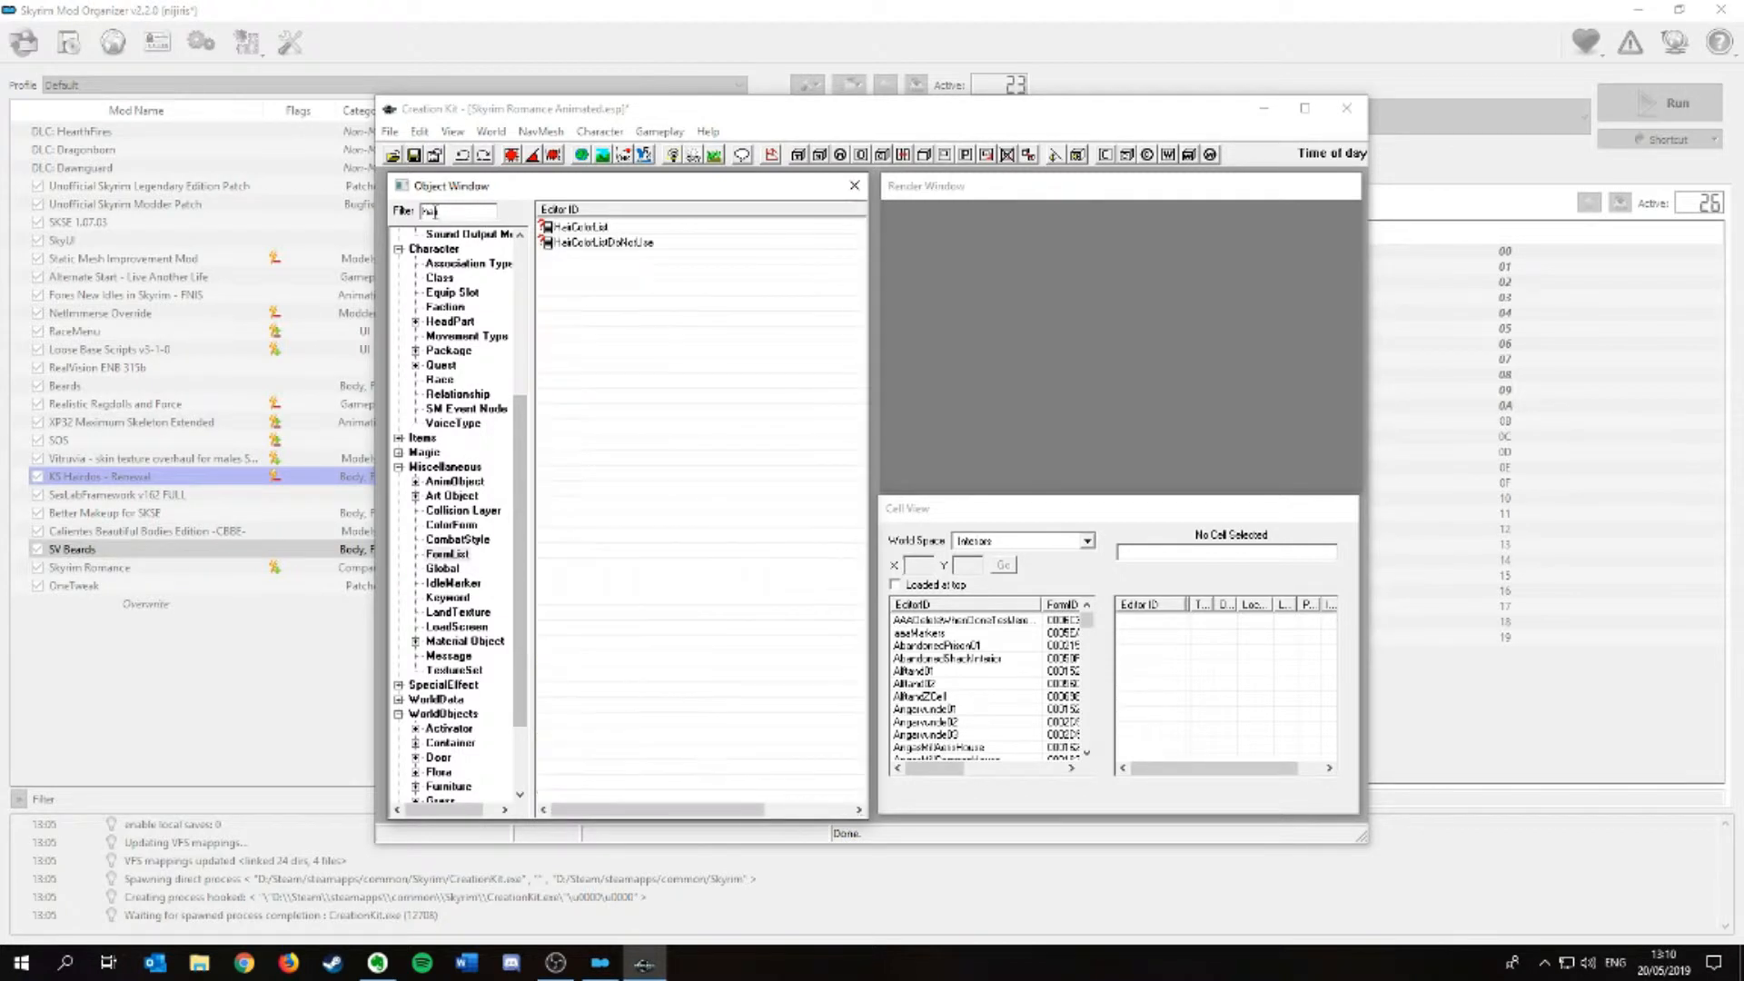
{"action": "double_click", "coordinate": [583, 228]}
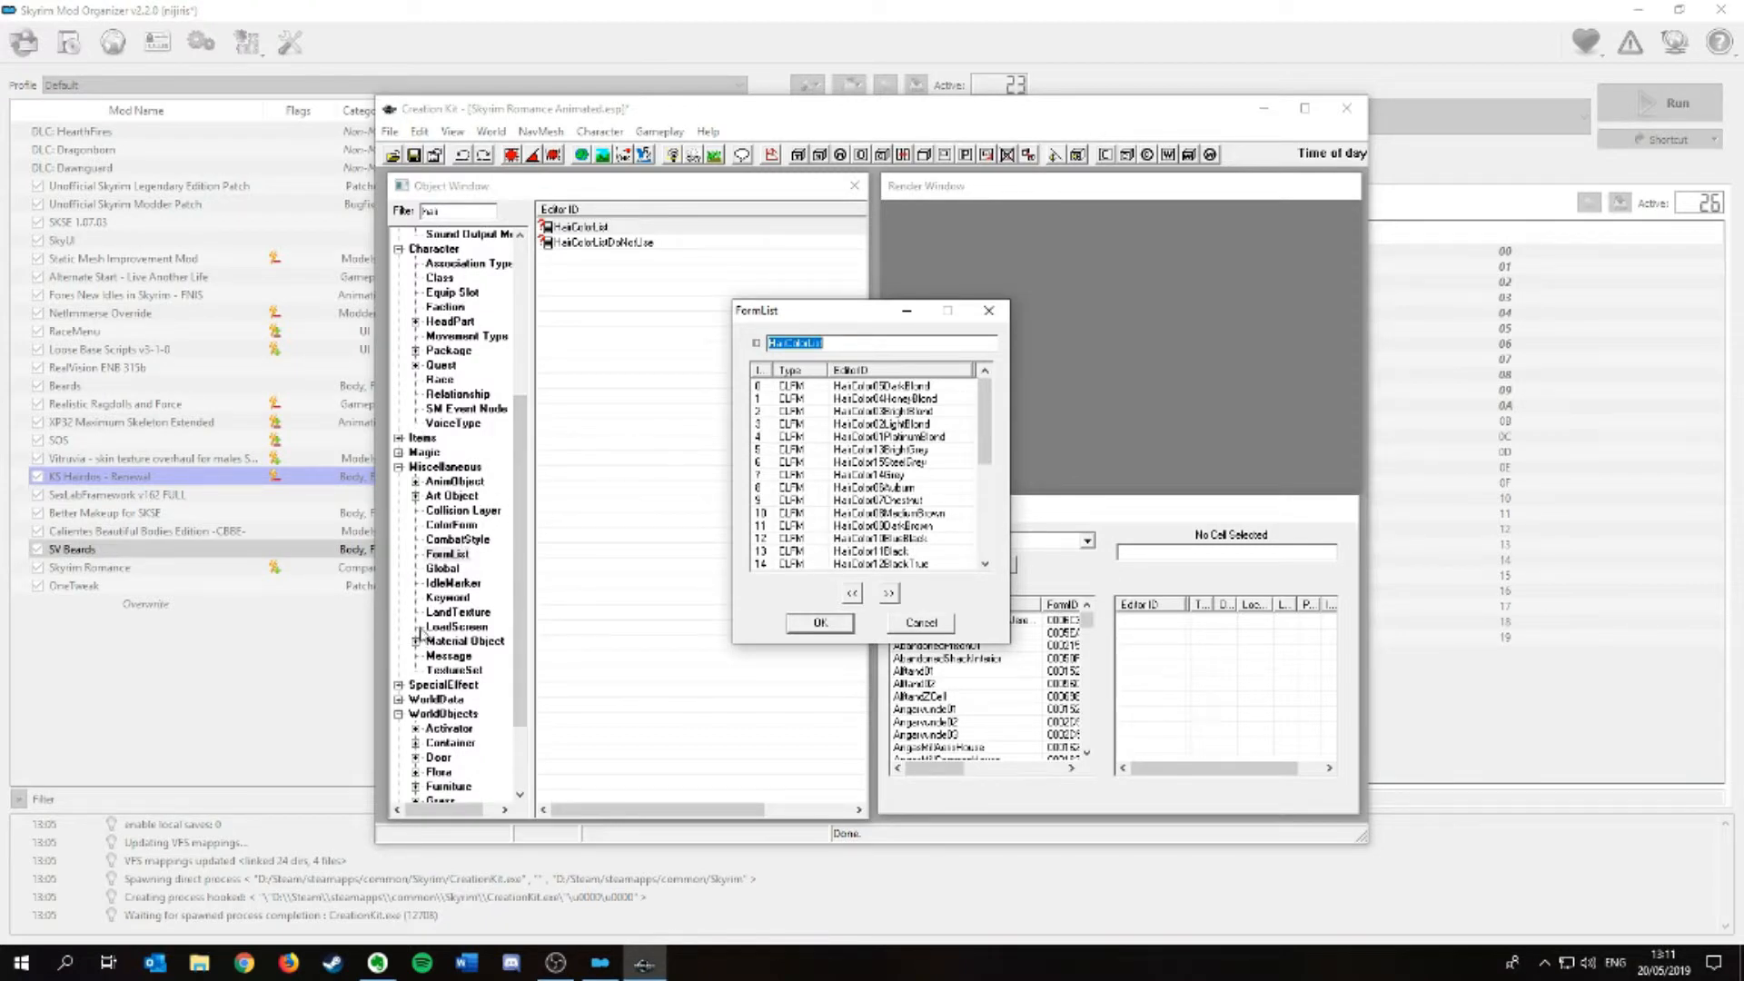
- Add the JG_BishopHairColor ColorForm to the end of HairColorList and save the form list
{"action": "left_click", "coordinate": [449, 526]}
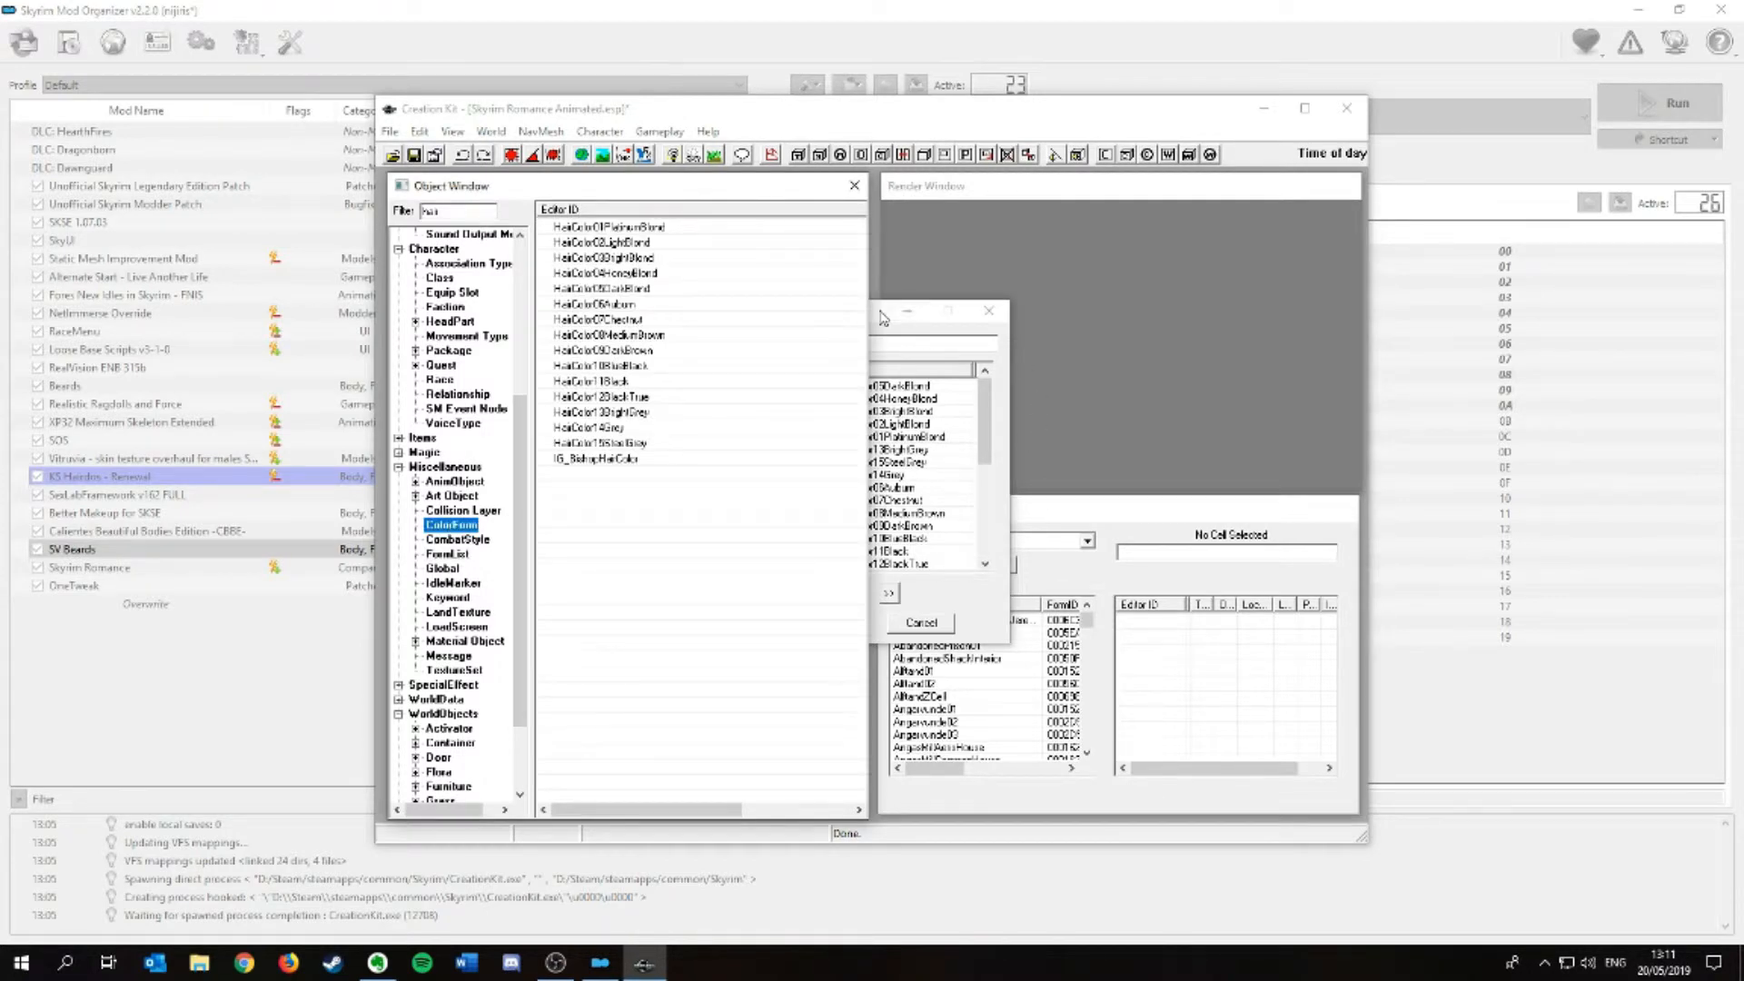
{"action": "left_click_drag", "start_coordinate": [884, 317], "coordinate": [1017, 252]}
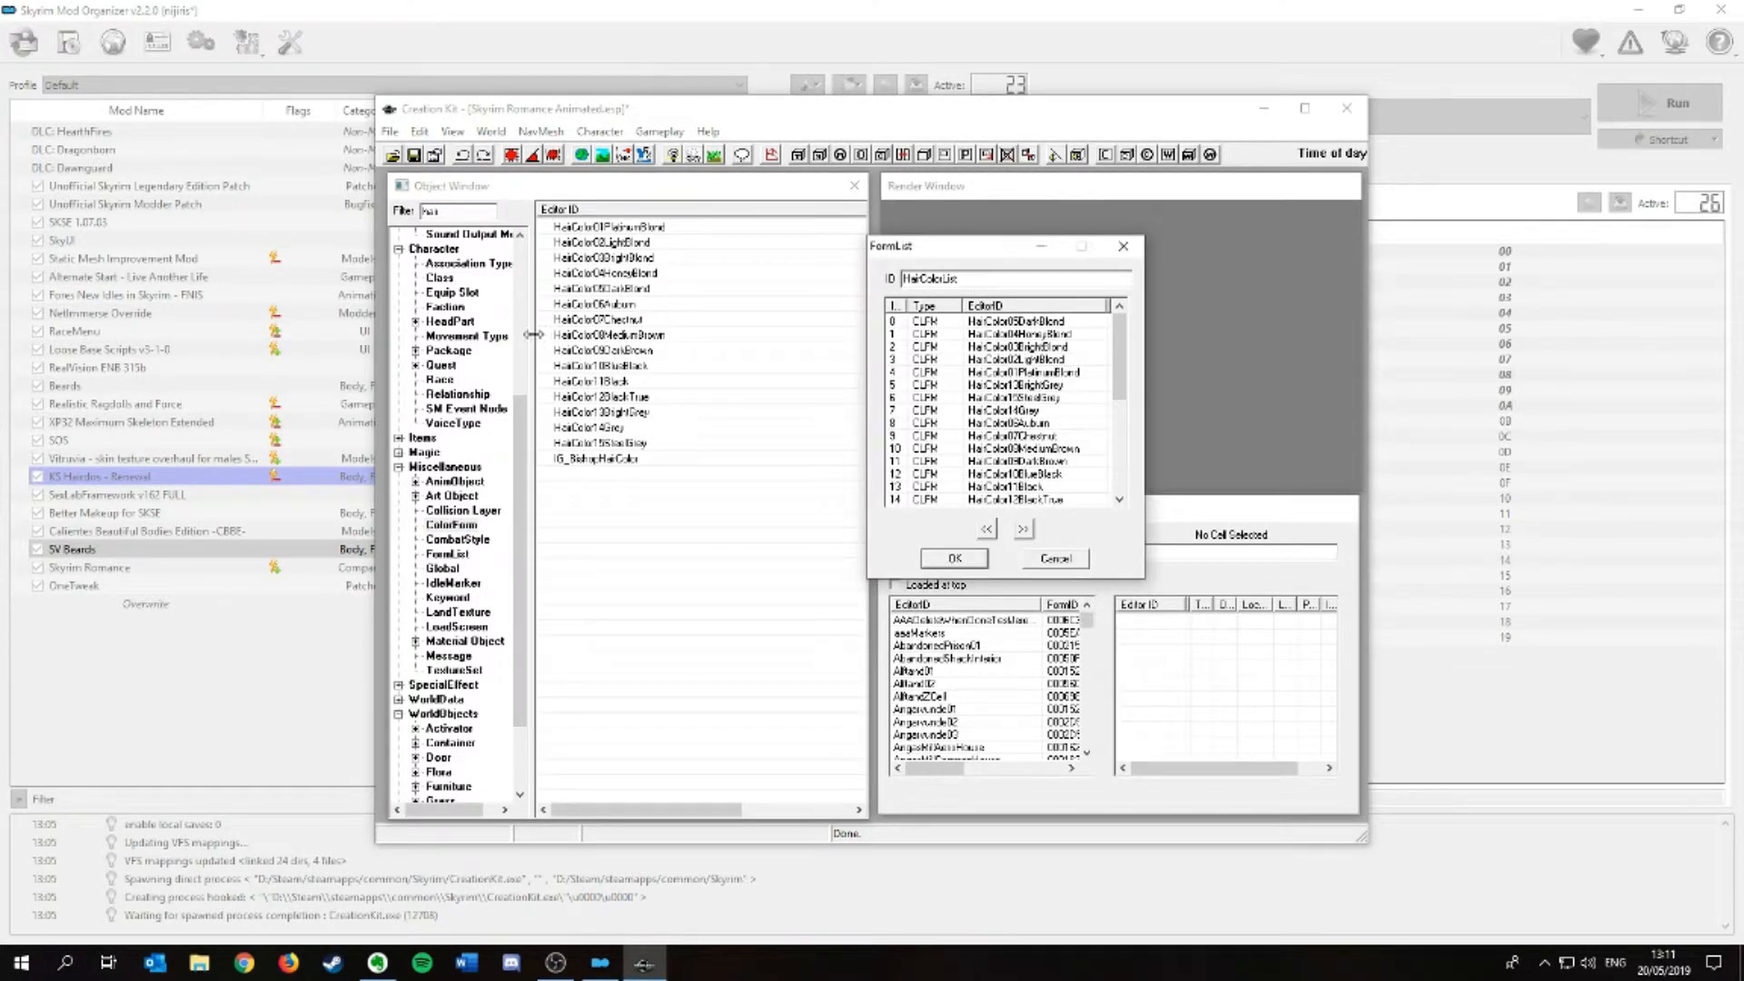
{"action": "left_click", "coordinate": [583, 463]}
{"action": "left_click_drag", "start_coordinate": [583, 465], "coordinate": [1090, 437]}
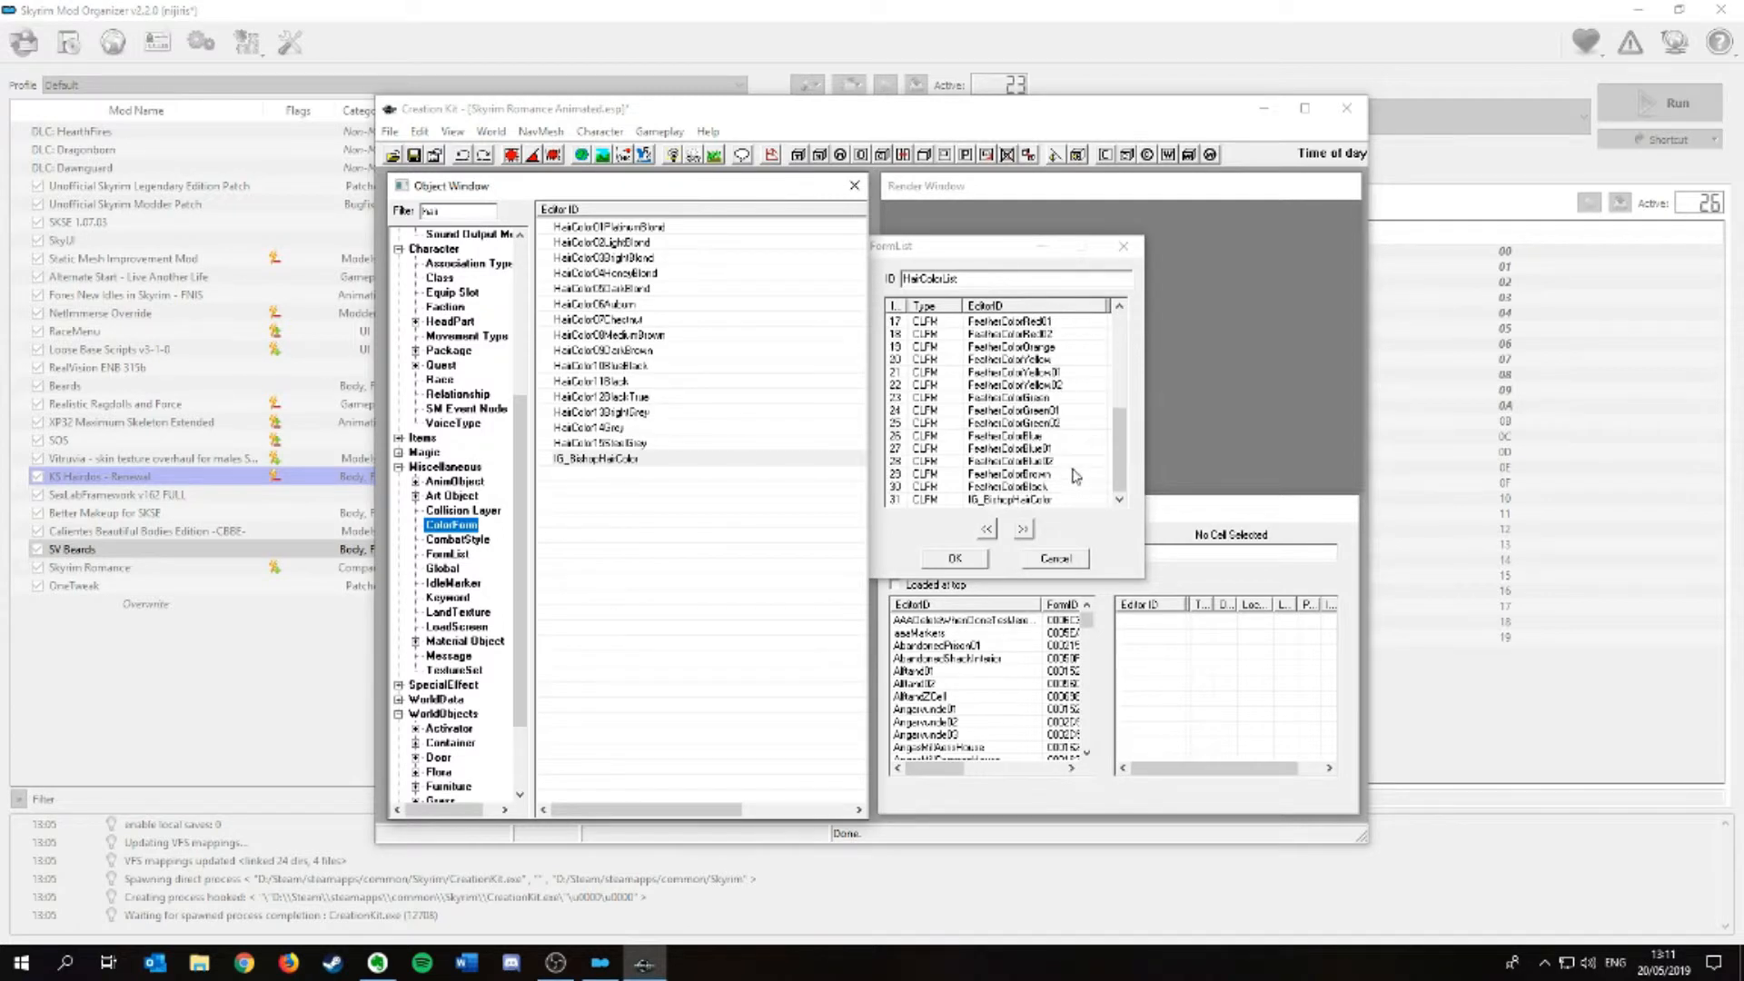
{"action": "left_click", "coordinate": [1049, 499]}
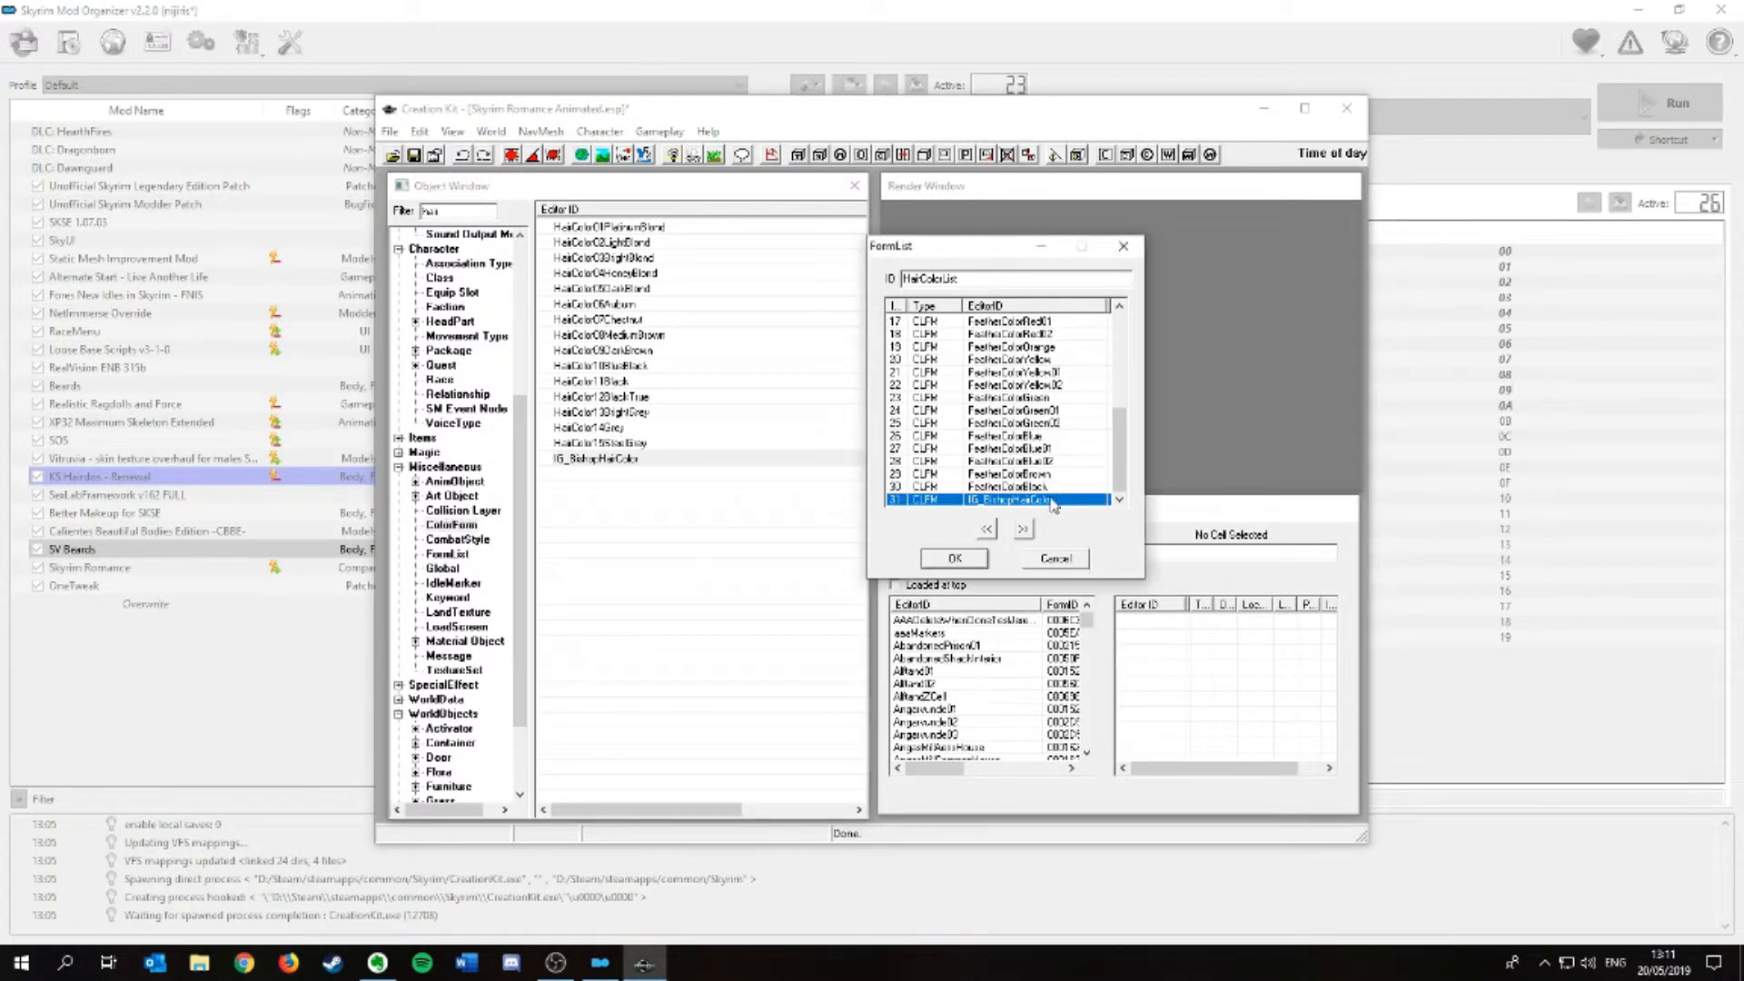
{"action": "left_click", "coordinate": [954, 559]}
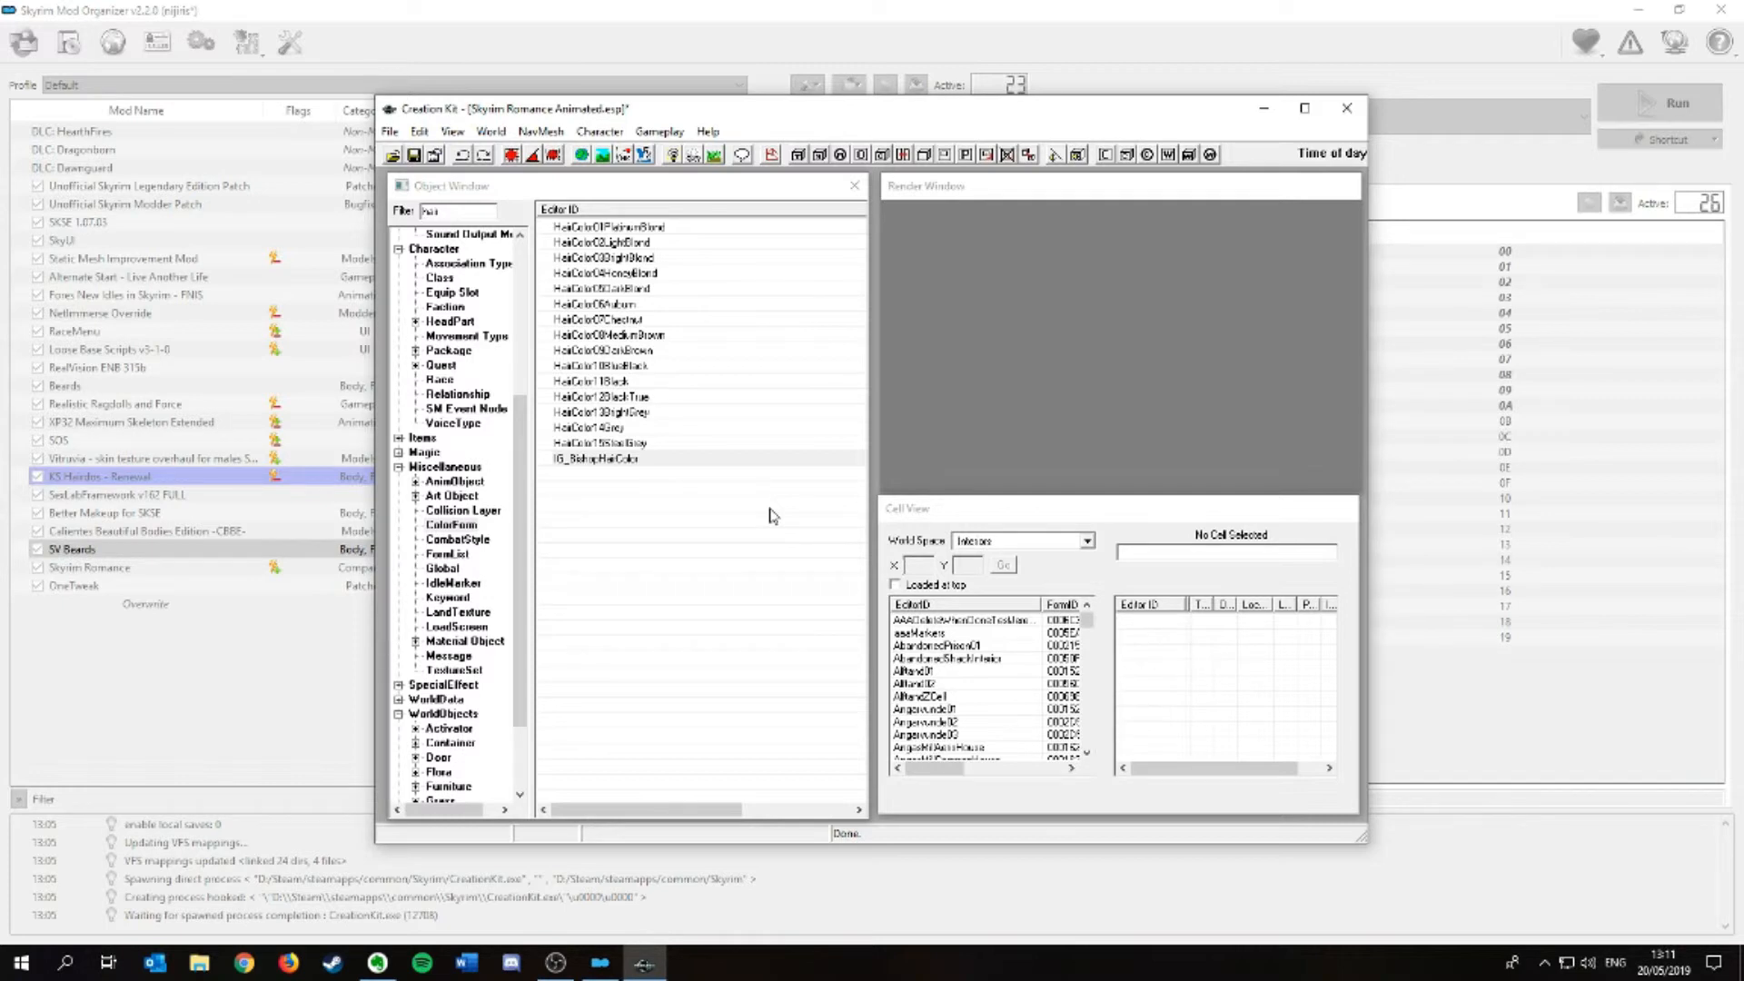
- Show the Race category under Character and filter the races by "nord"
{"action": "left_click", "coordinate": [438, 380]}
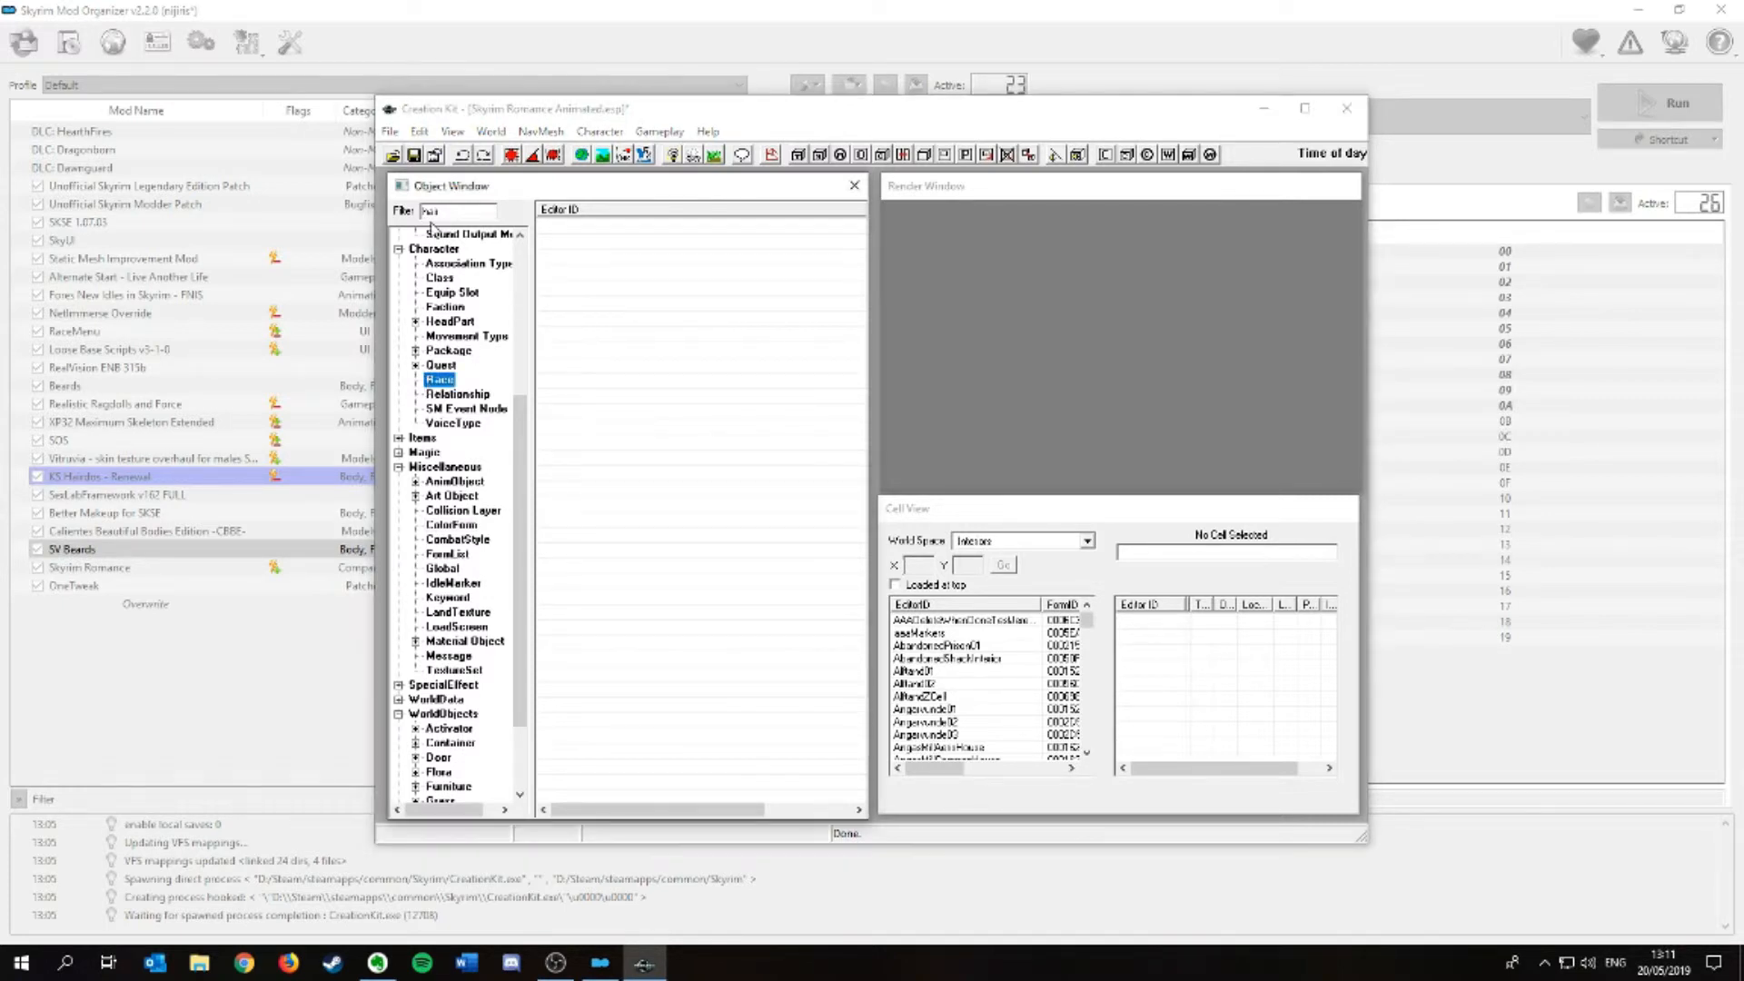
{"action": "double_click", "coordinate": [448, 212]}
{"action": "scroll", "coordinate": [445, 481], "scroll_direction": "up", "scroll_amount": 4}
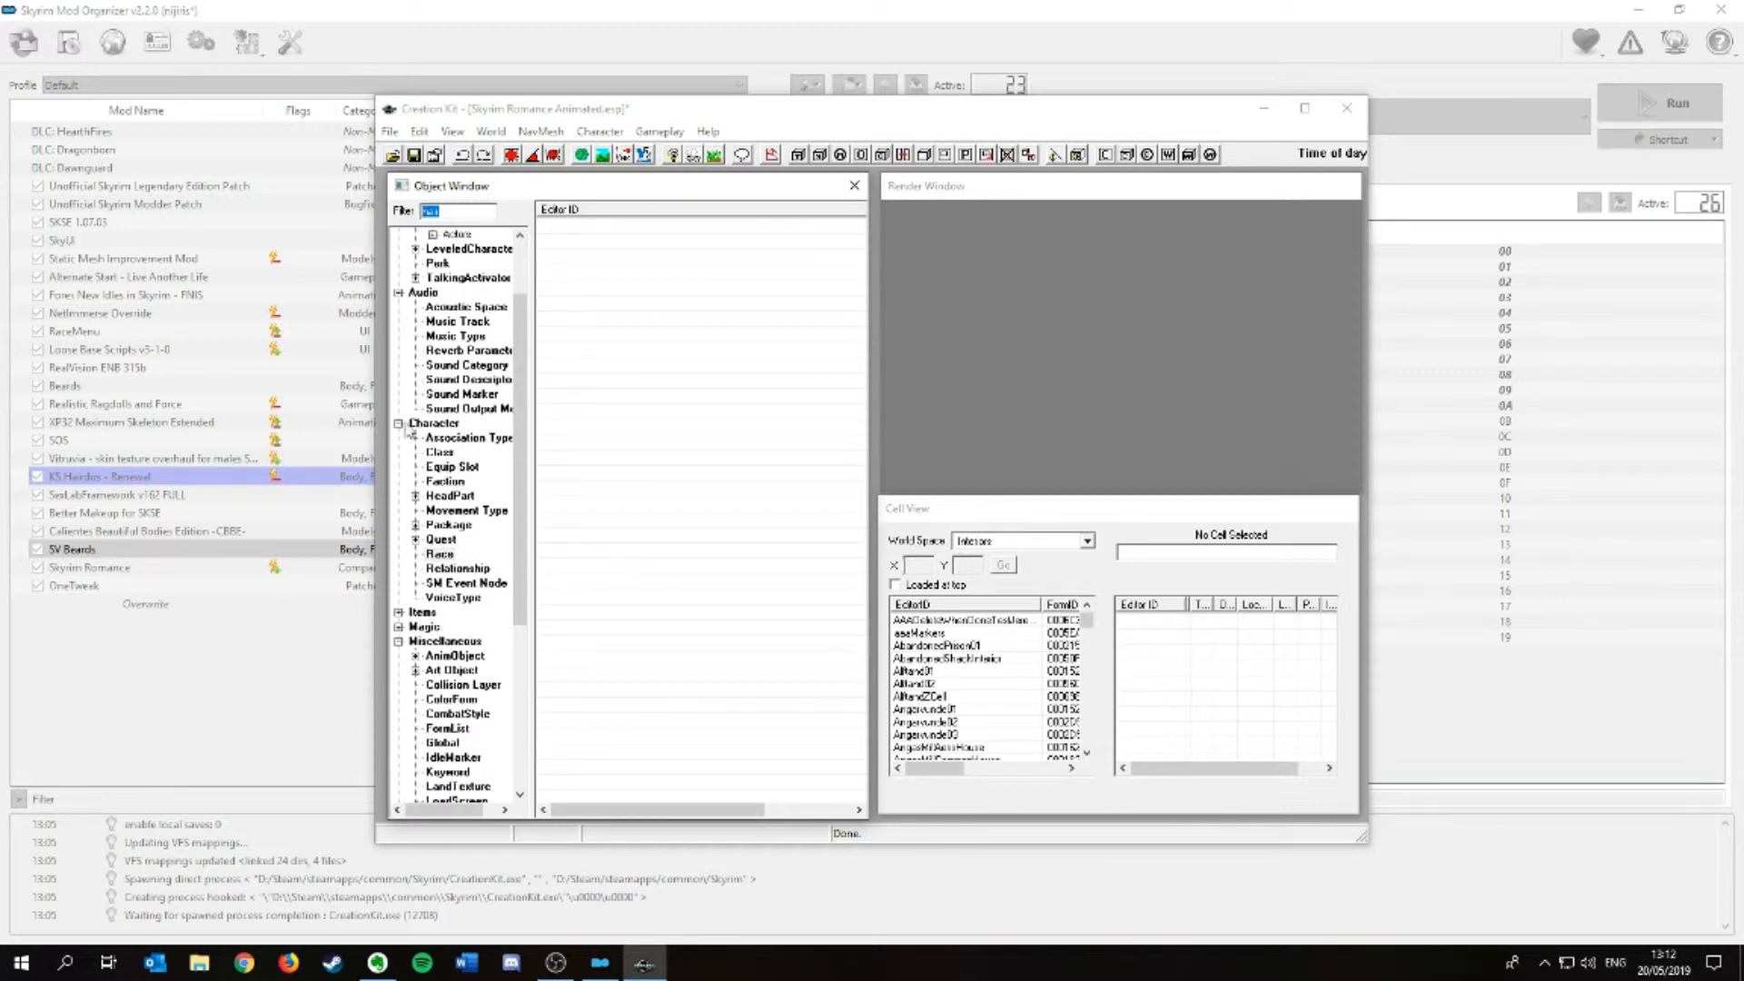
{"action": "left_click", "coordinate": [439, 553]}
{"action": "left_click", "coordinate": [449, 211]}
{"action": "type", "text": "ra"}
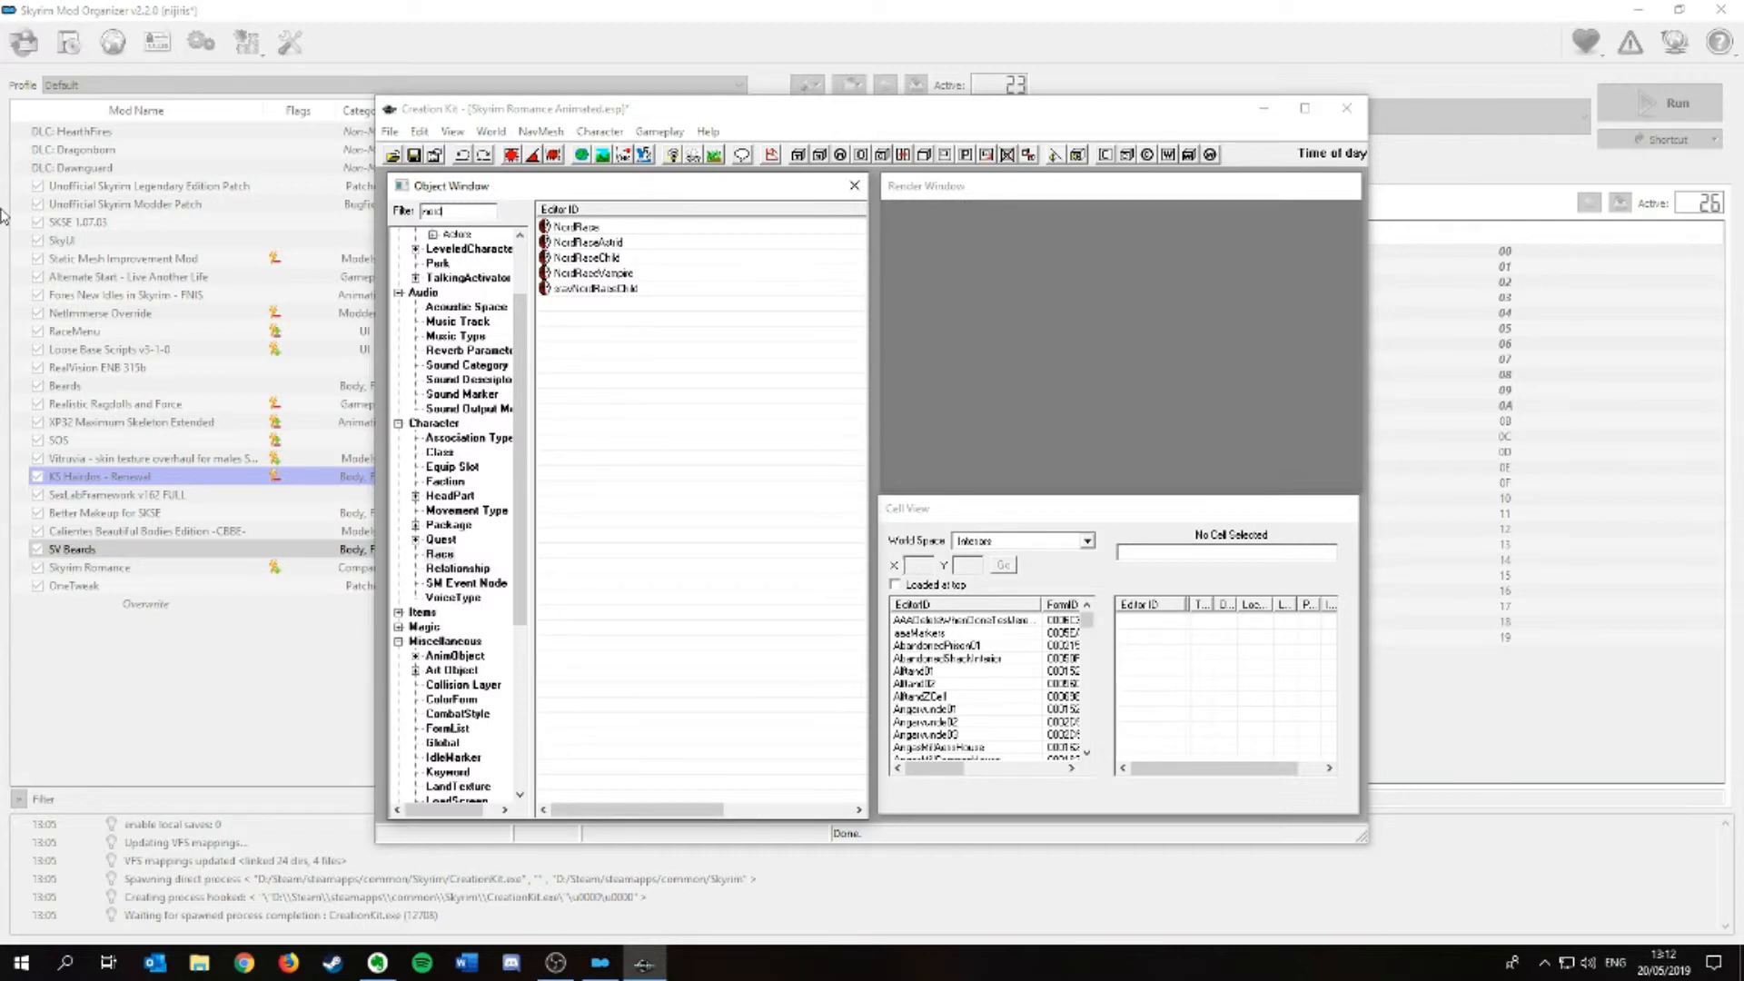
- Clear the race filter, look over the mod's custom races and open NordRace with its face data for editing
{"action": "double_click", "coordinate": [459, 211]}
{"action": "key", "text": "BackSpace"}
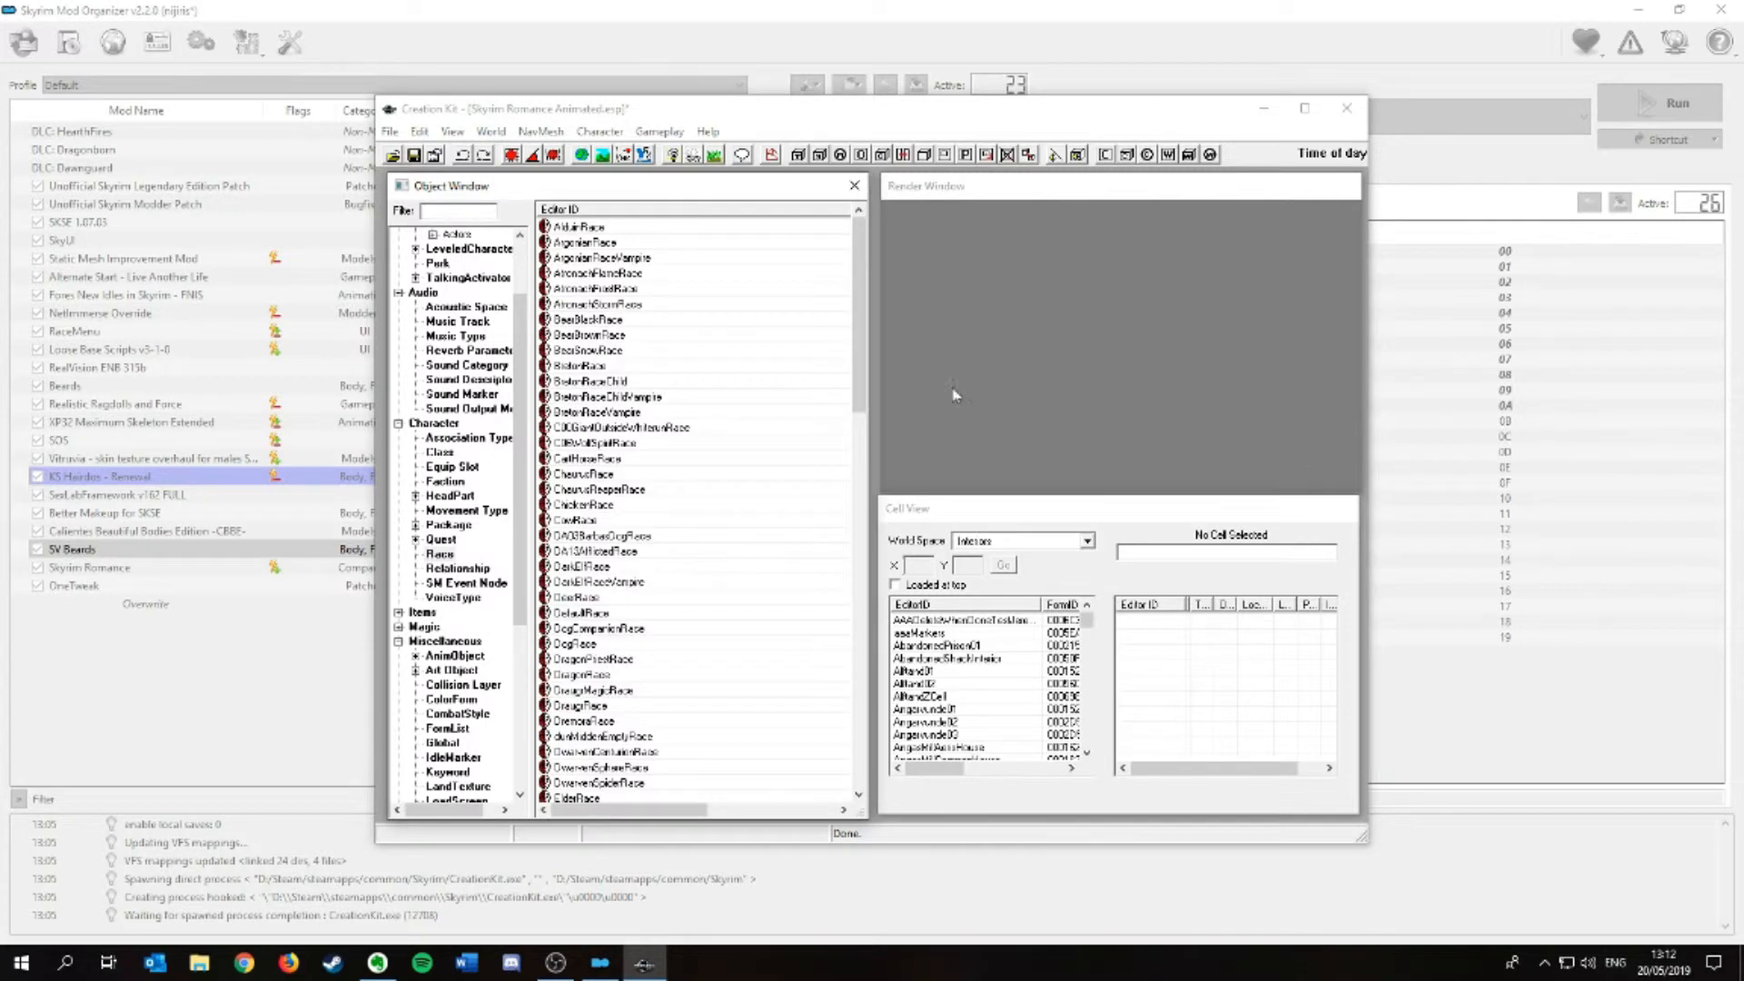
{"action": "scroll", "coordinate": [693, 377], "scroll_direction": "down", "scroll_amount": 18}
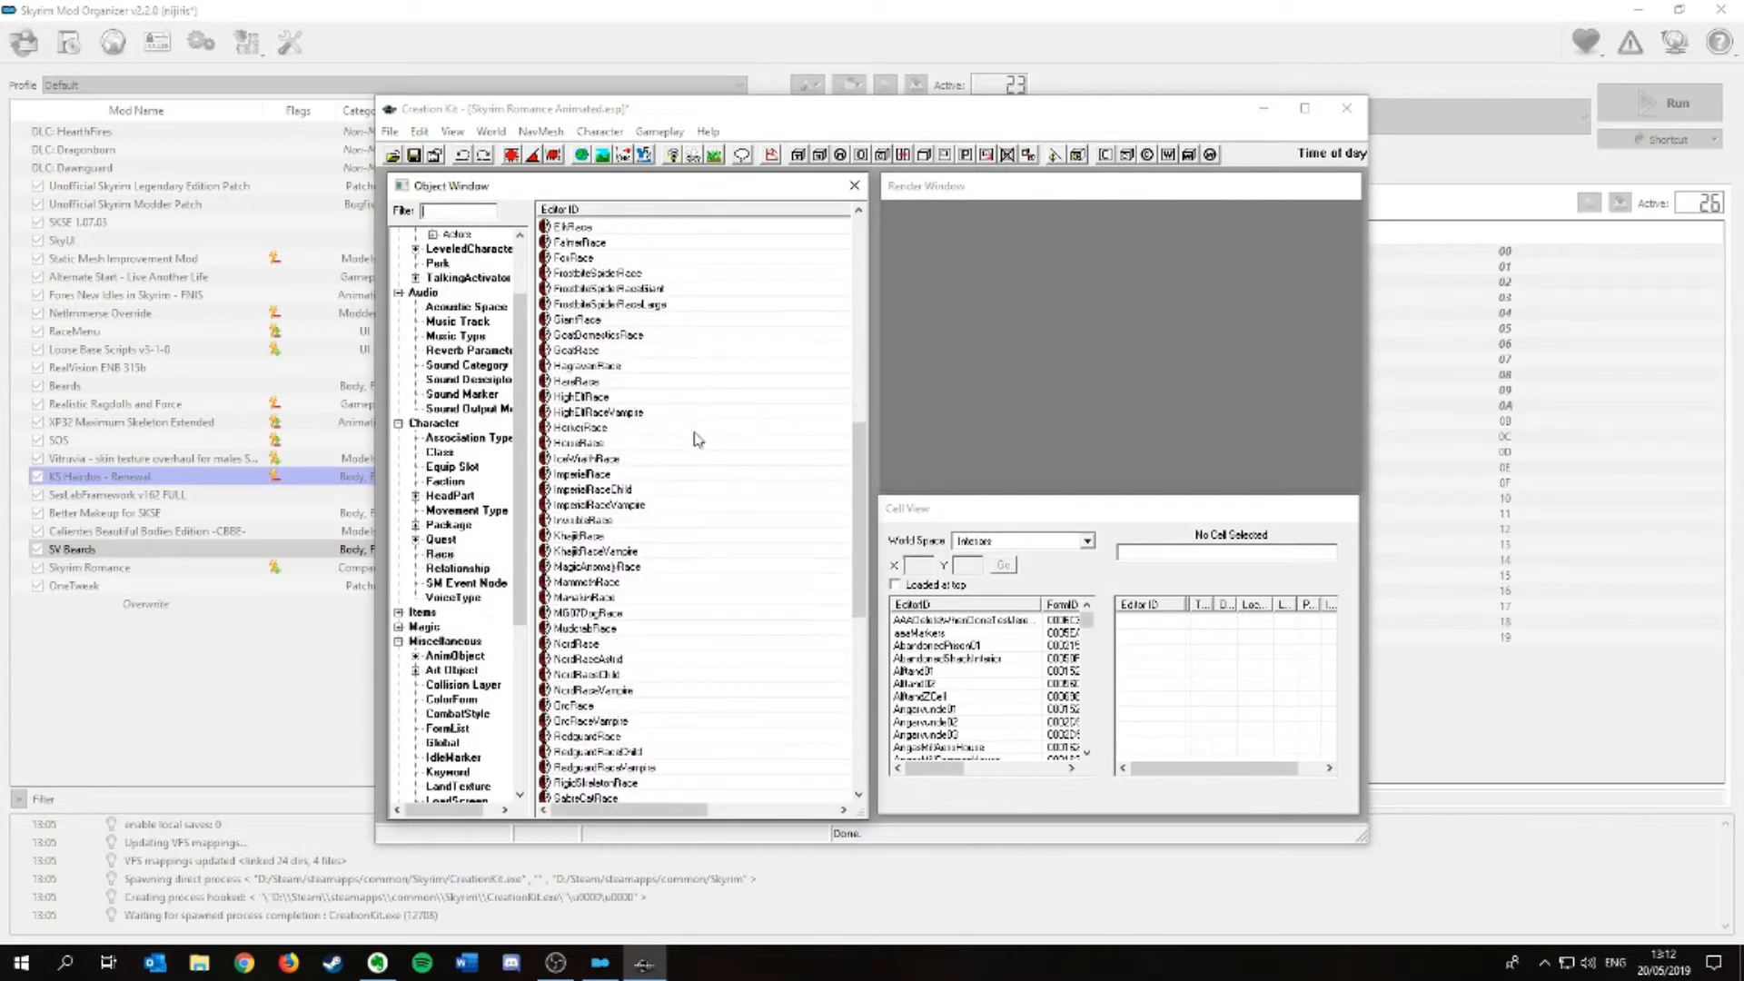
{"action": "scroll", "coordinate": [775, 611], "scroll_direction": "down", "scroll_amount": 4}
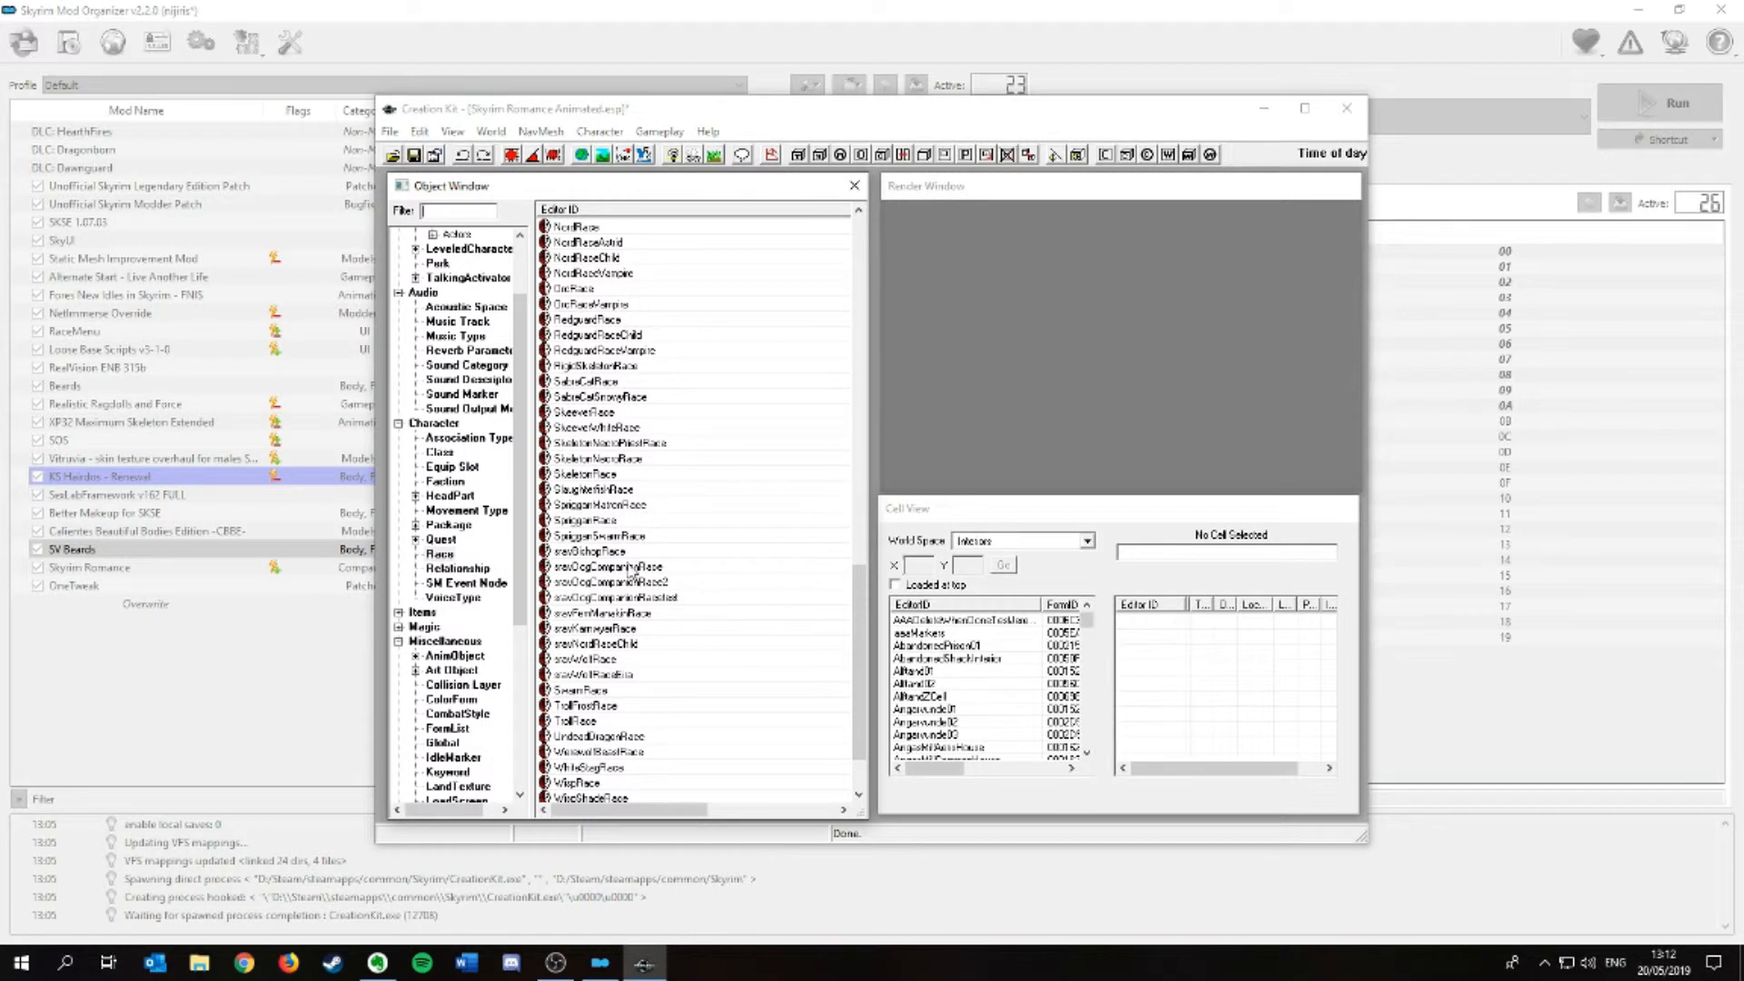
{"action": "left_click", "coordinate": [604, 645]}
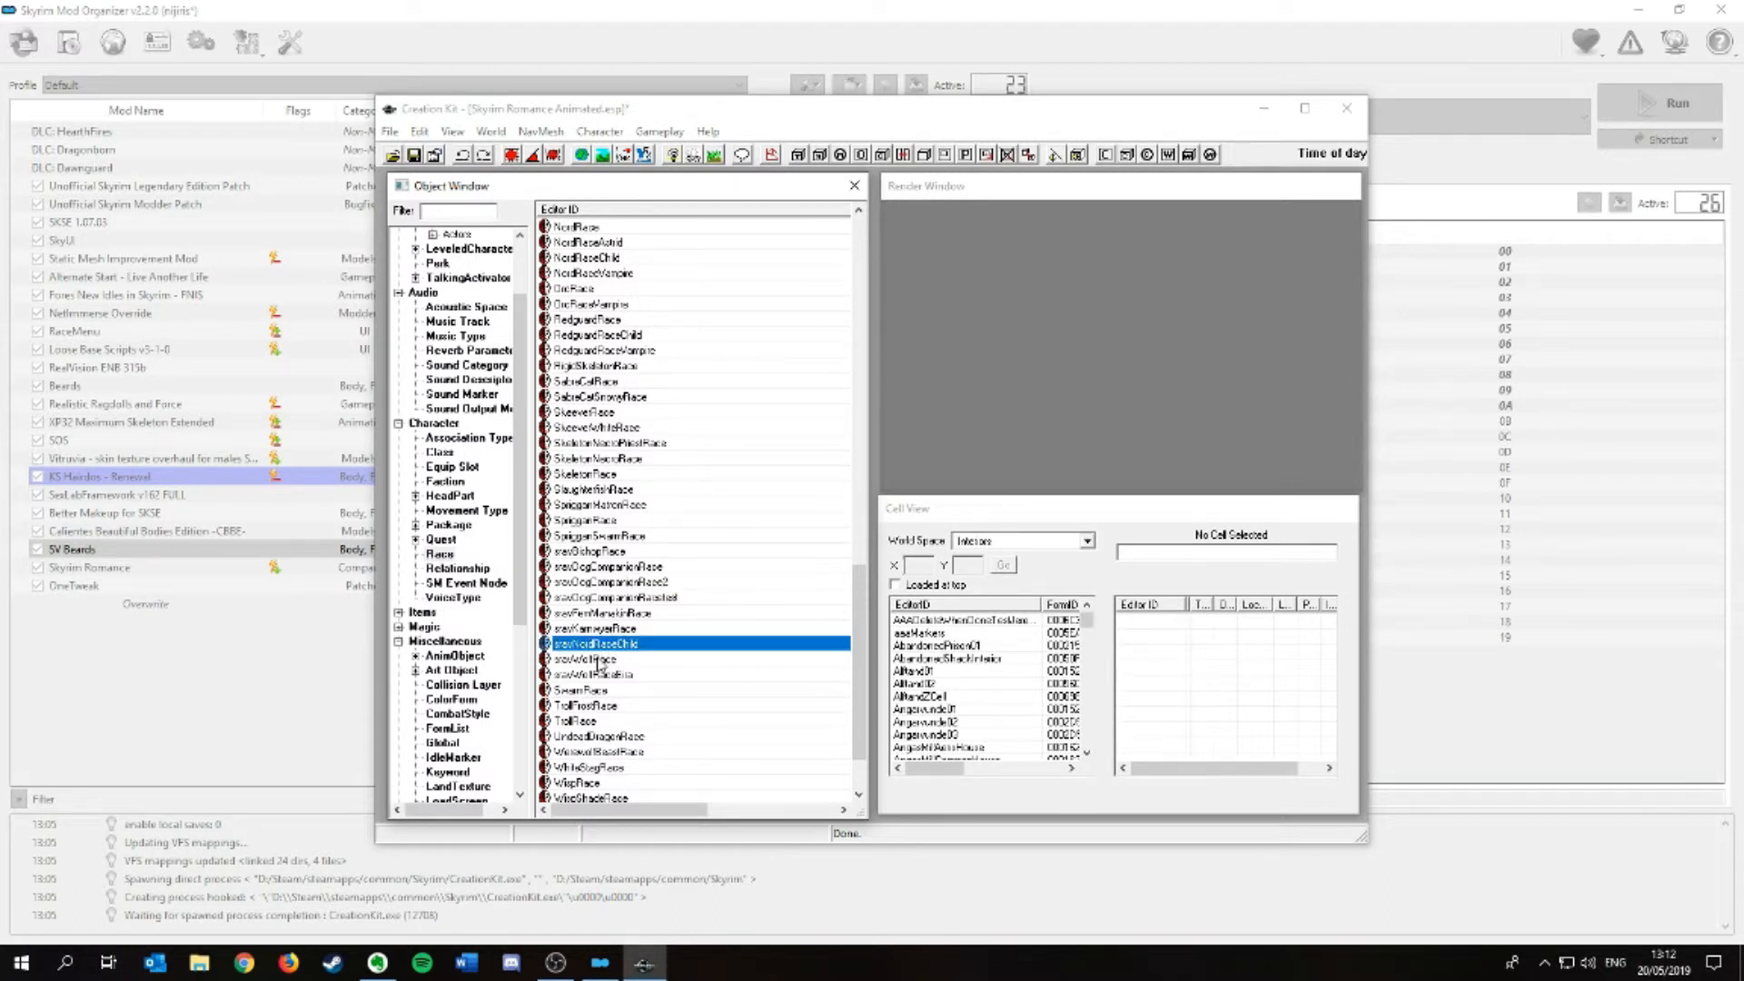
{"action": "left_click", "coordinate": [618, 552]}
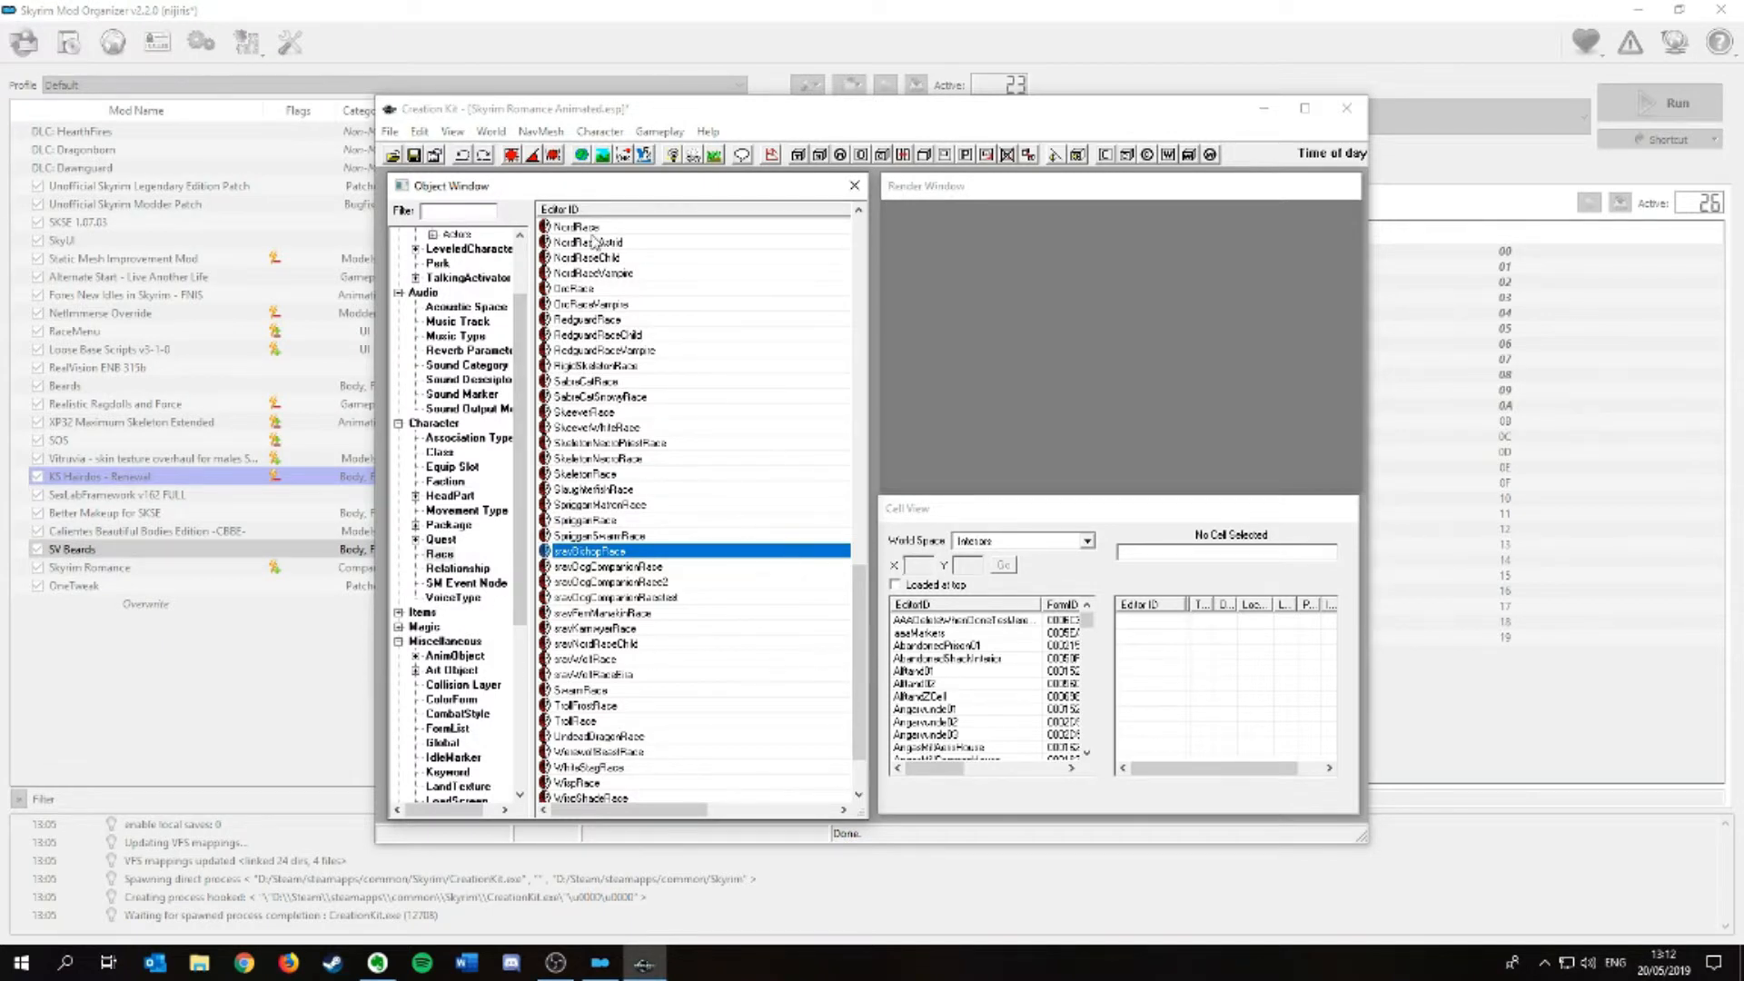
{"action": "left_click", "coordinate": [575, 228]}
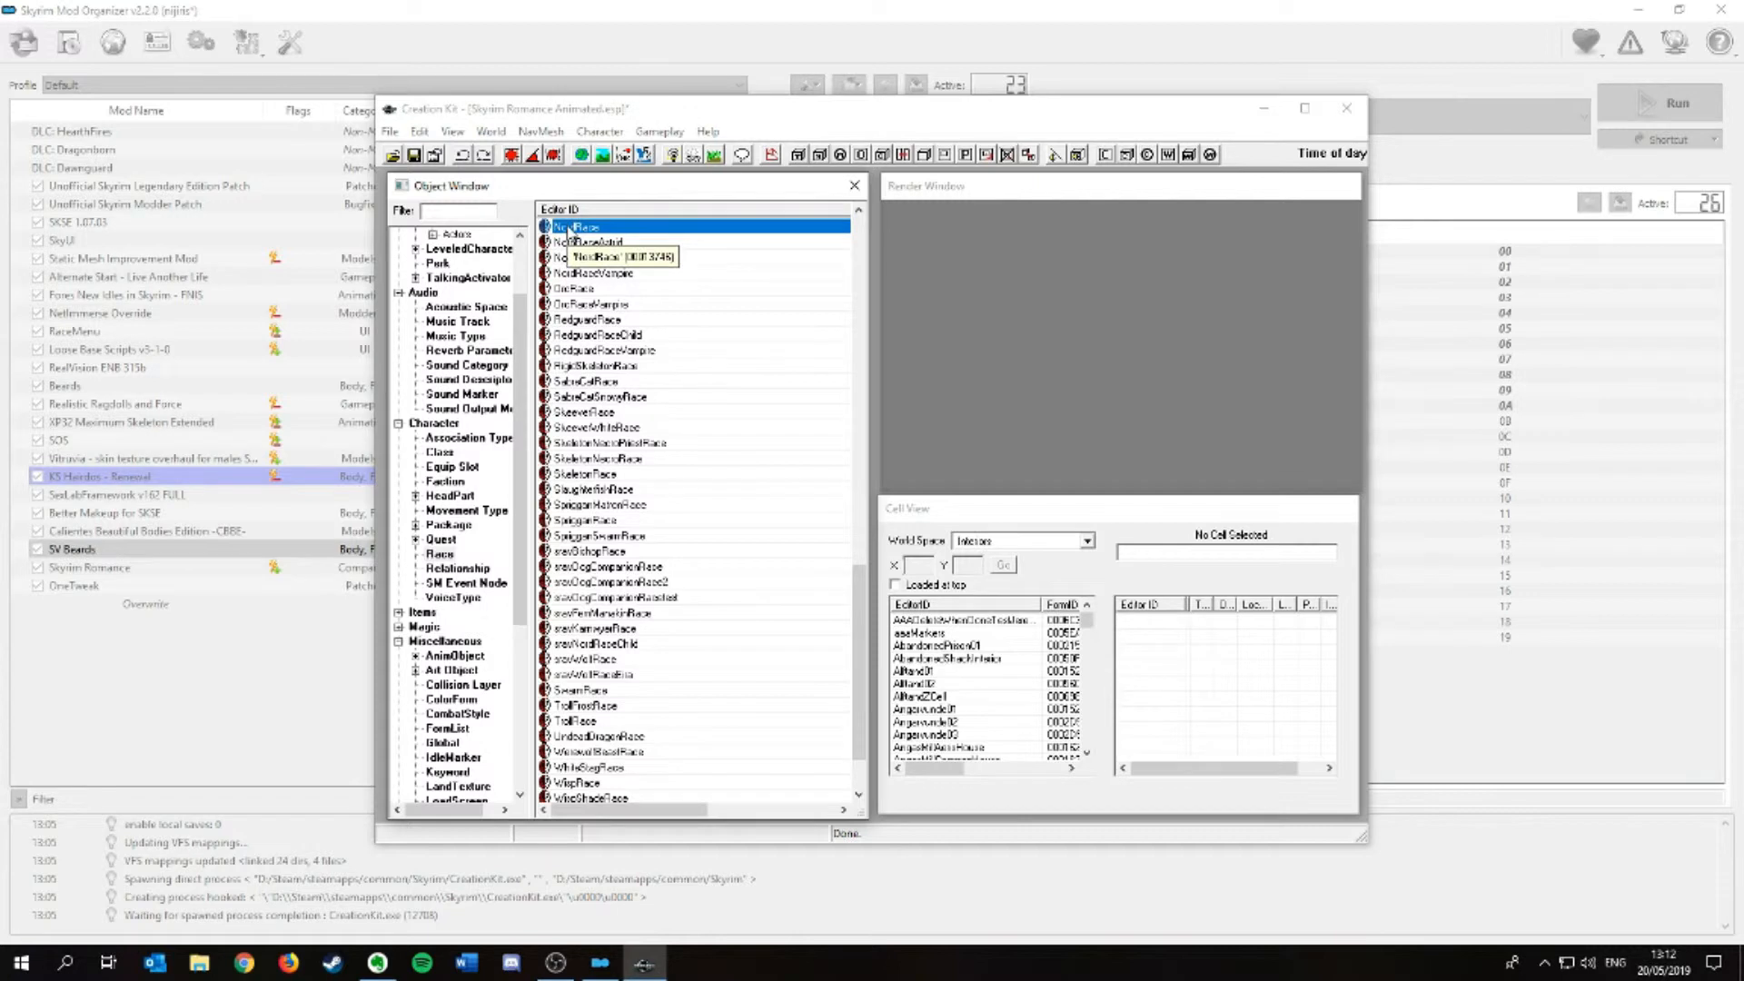
{"action": "double_click", "coordinate": [571, 229]}
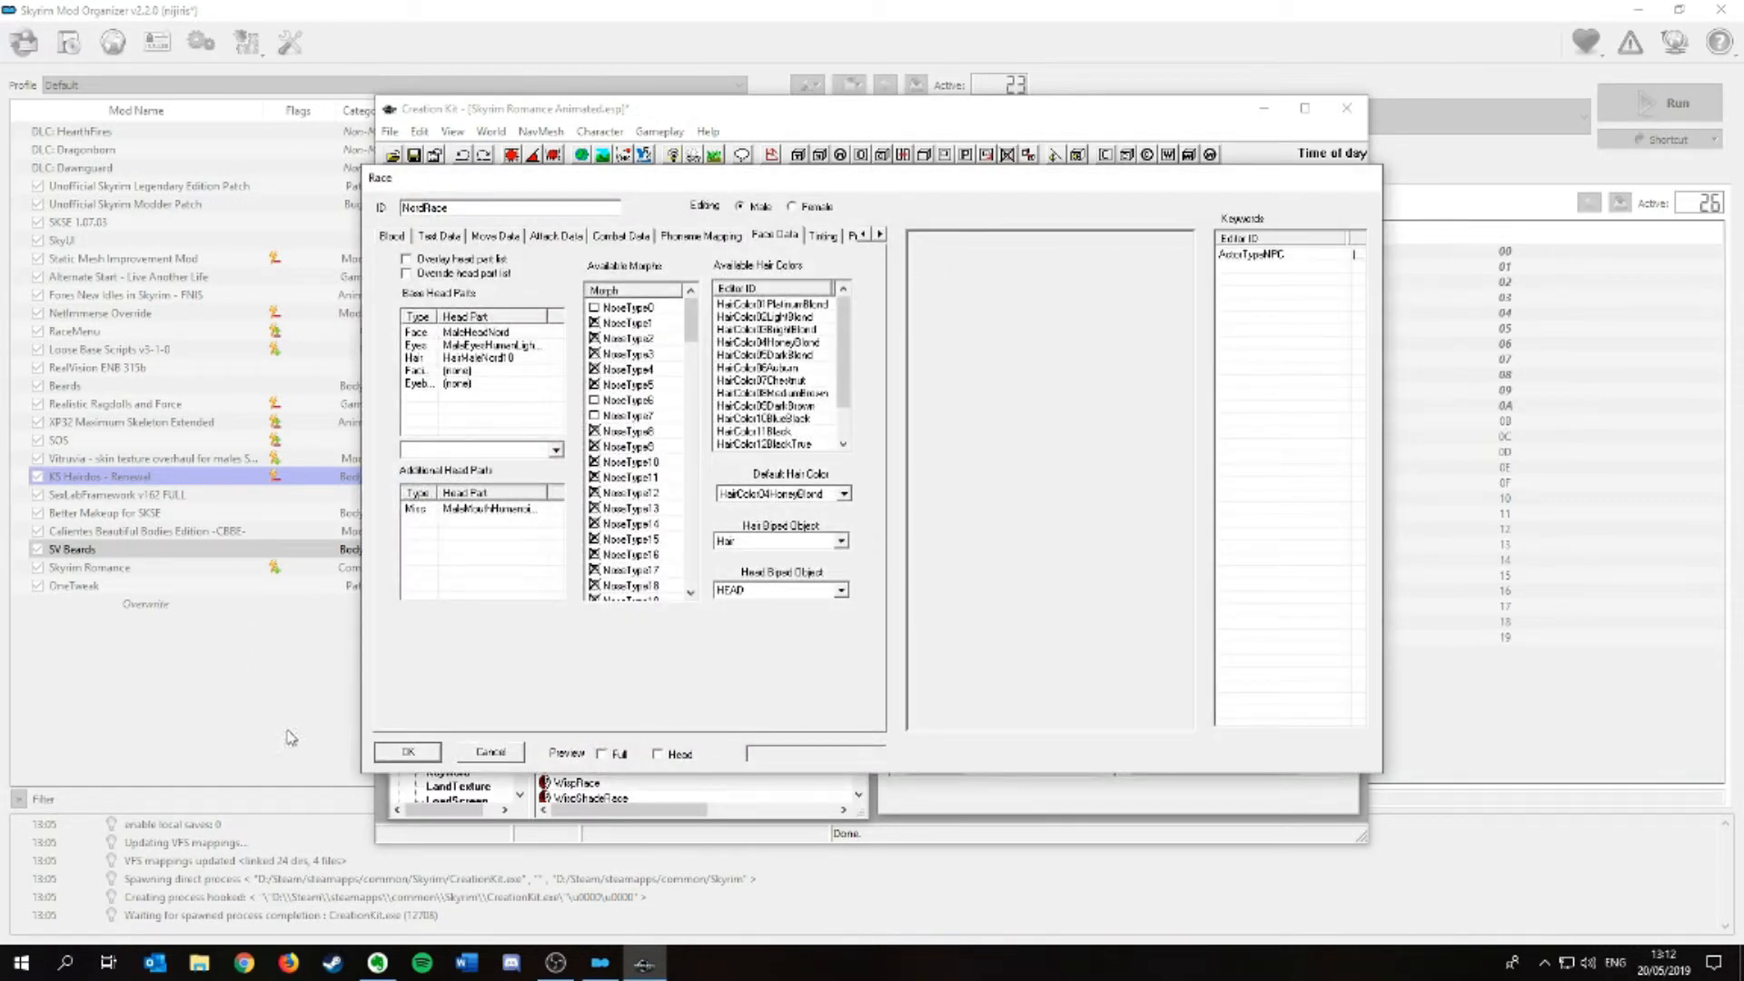
{"action": "mouse_move", "coordinate": [691, 320]}
{"action": "left_mouse_down"}
{"action": "mouse_move", "coordinate": [709, 600]}
{"action": "mouse_move", "coordinate": [692, 298]}
{"action": "left_mouse_up"}
{"action": "mouse_move", "coordinate": [847, 350]}
{"action": "left_mouse_down"}
{"action": "mouse_move", "coordinate": [849, 375]}
{"action": "mouse_move", "coordinate": [847, 350]}
{"action": "left_mouse_up"}
{"action": "right_click", "coordinate": [765, 346]}
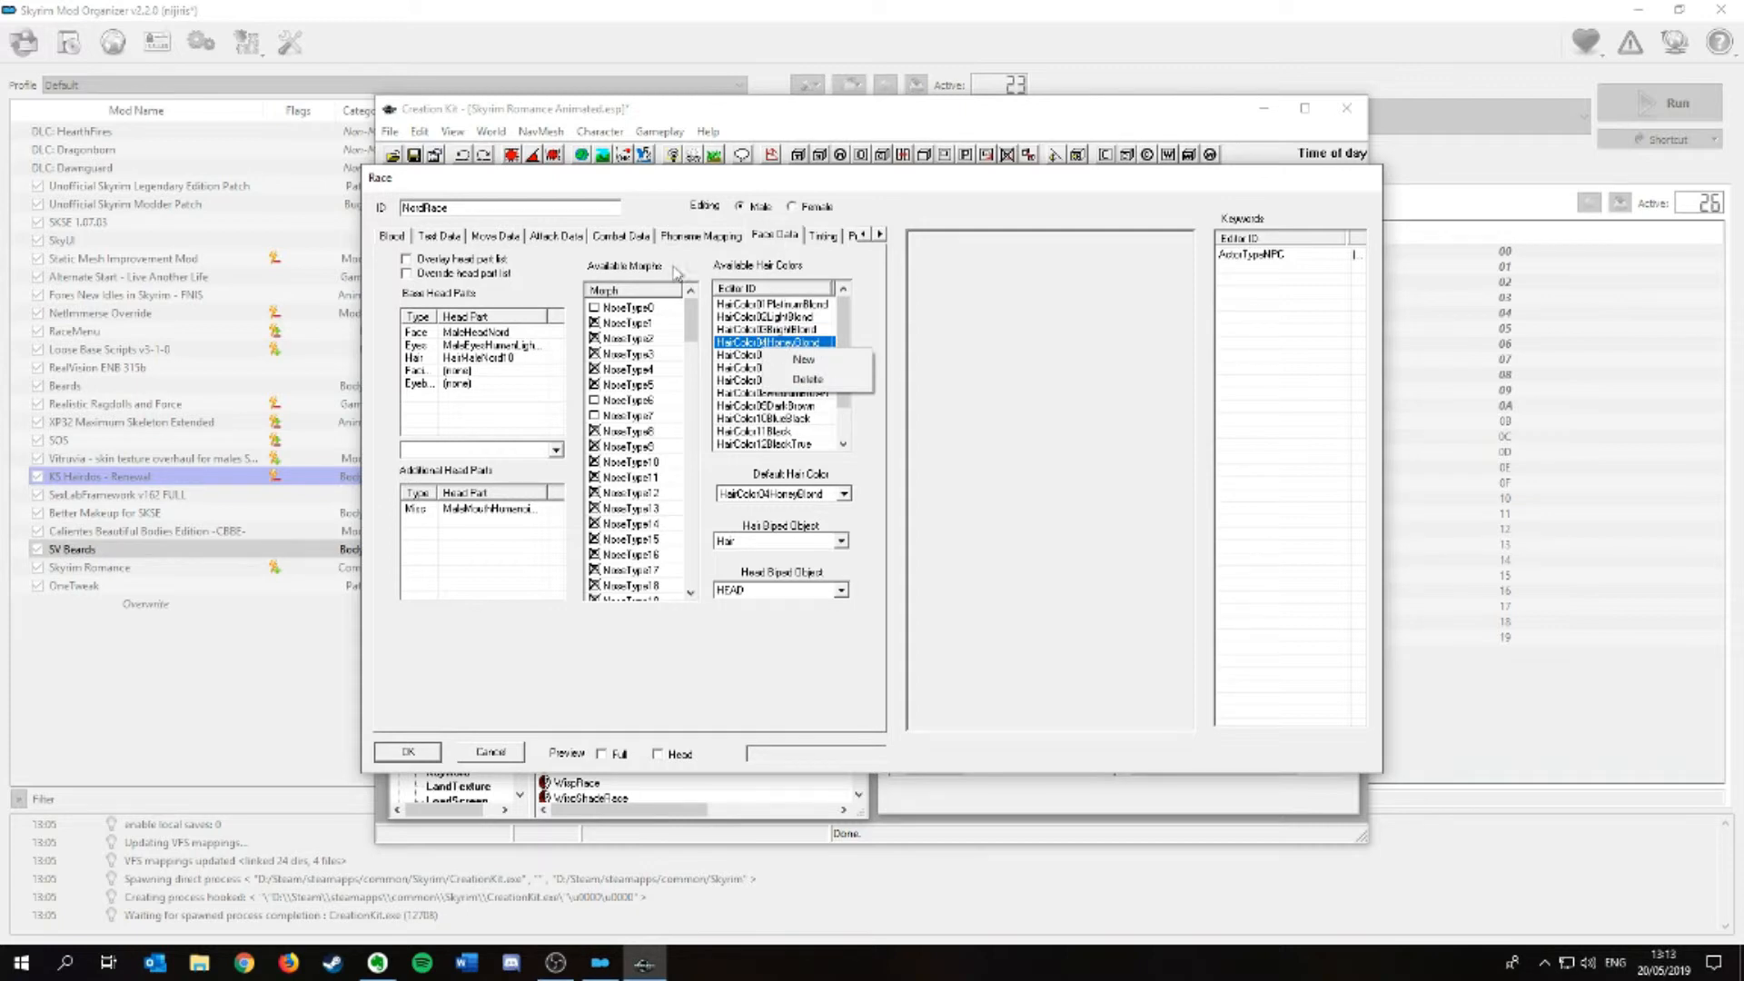
{"action": "left_click", "coordinate": [925, 303]}
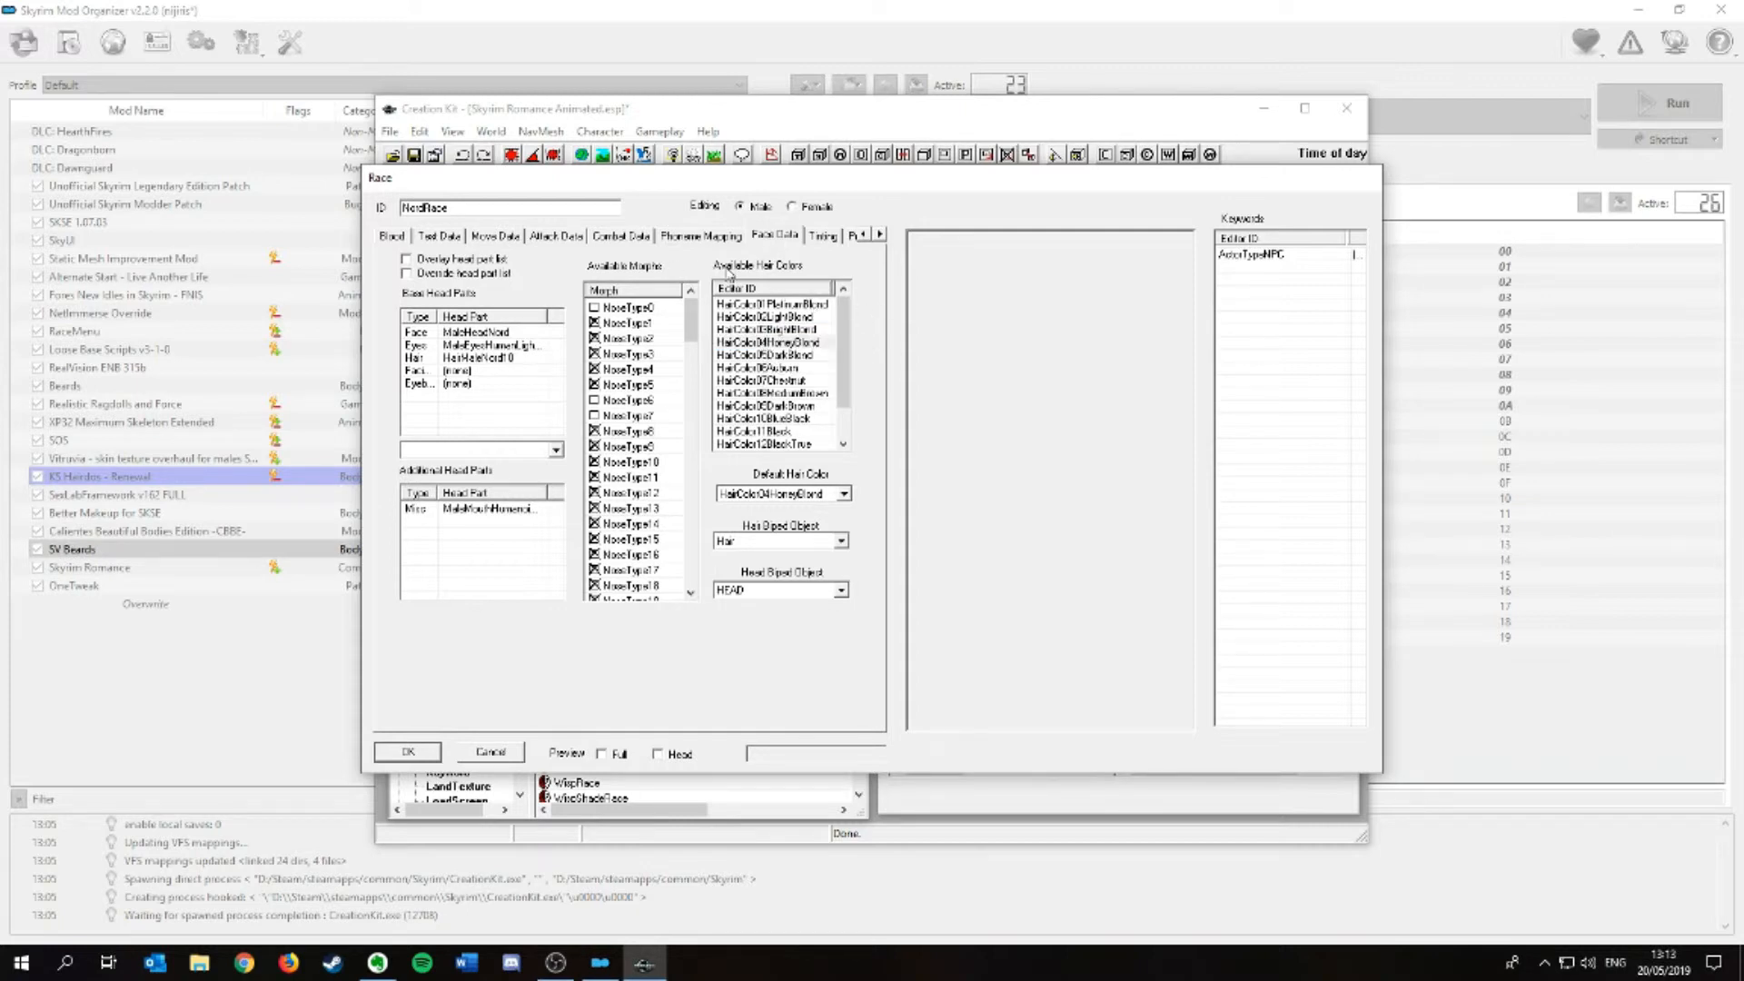
- Add JG_BishopHairColor to NordRace's available hair colors, check the new entry and save the race
{"action": "right_click", "coordinate": [746, 343]}
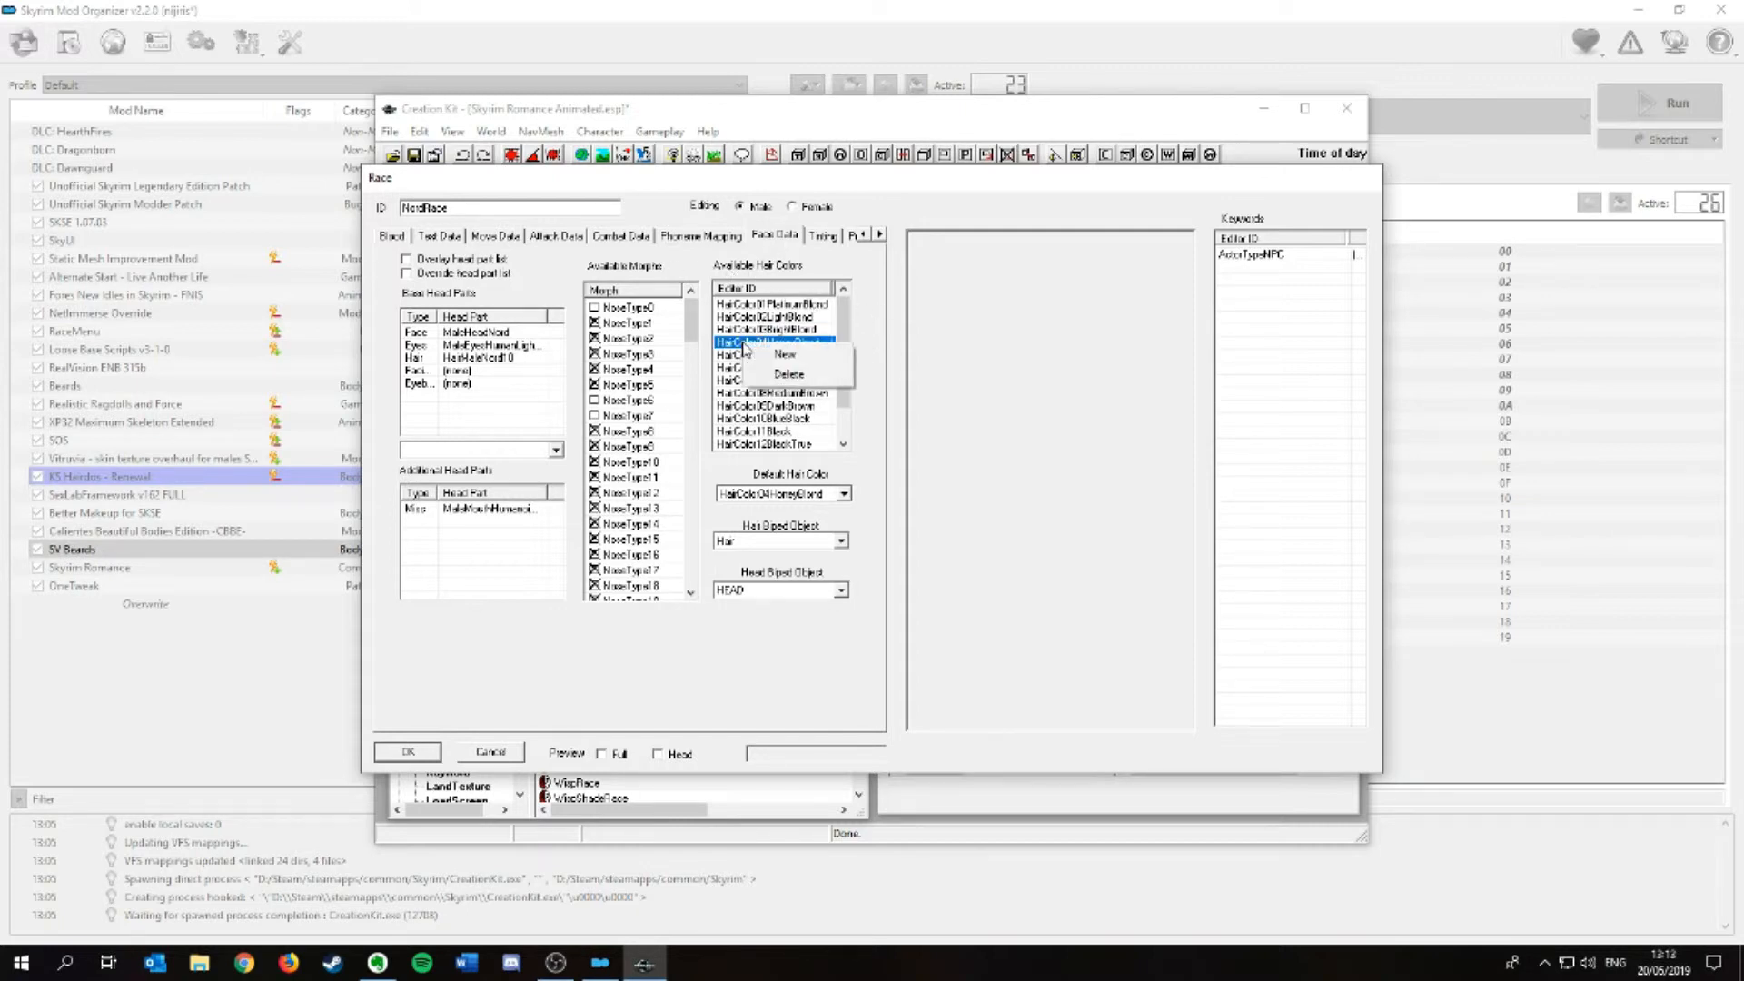
{"action": "right_click", "coordinate": [759, 330]}
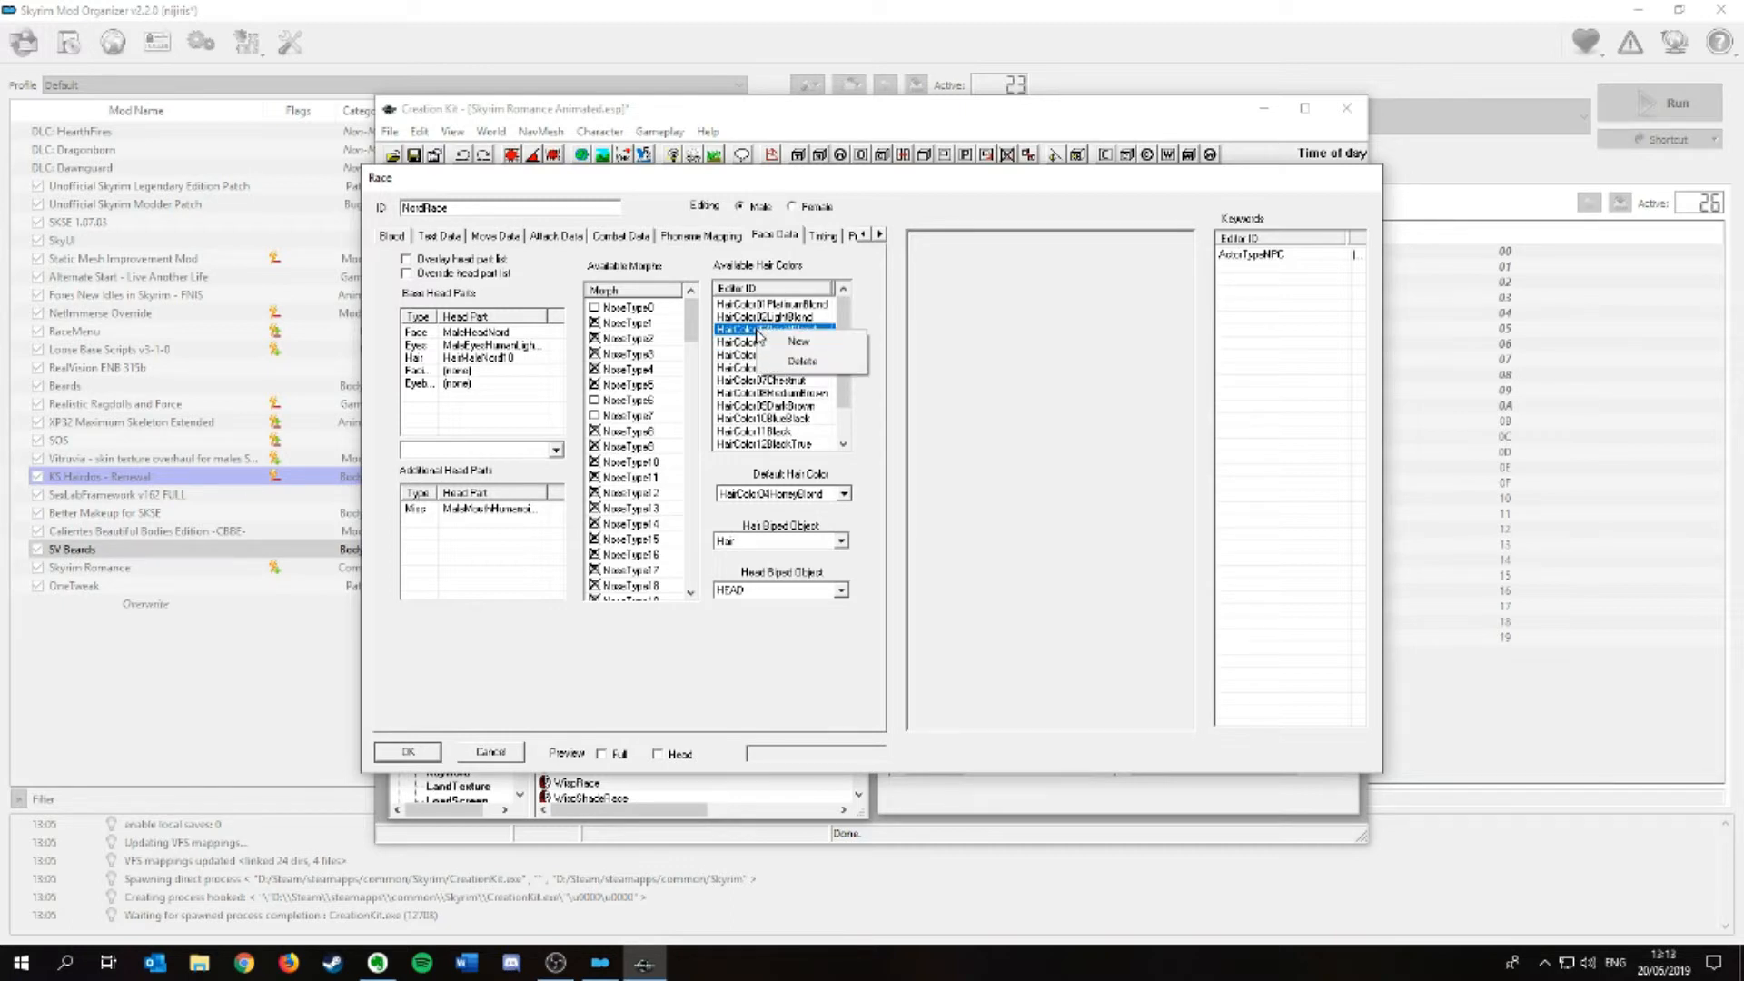
{"action": "left_click", "coordinate": [798, 341]}
{"action": "scroll", "coordinate": [469, 325], "scroll_direction": "down", "scroll_amount": 3}
{"action": "scroll", "coordinate": [469, 325], "scroll_direction": "up", "scroll_amount": 3}
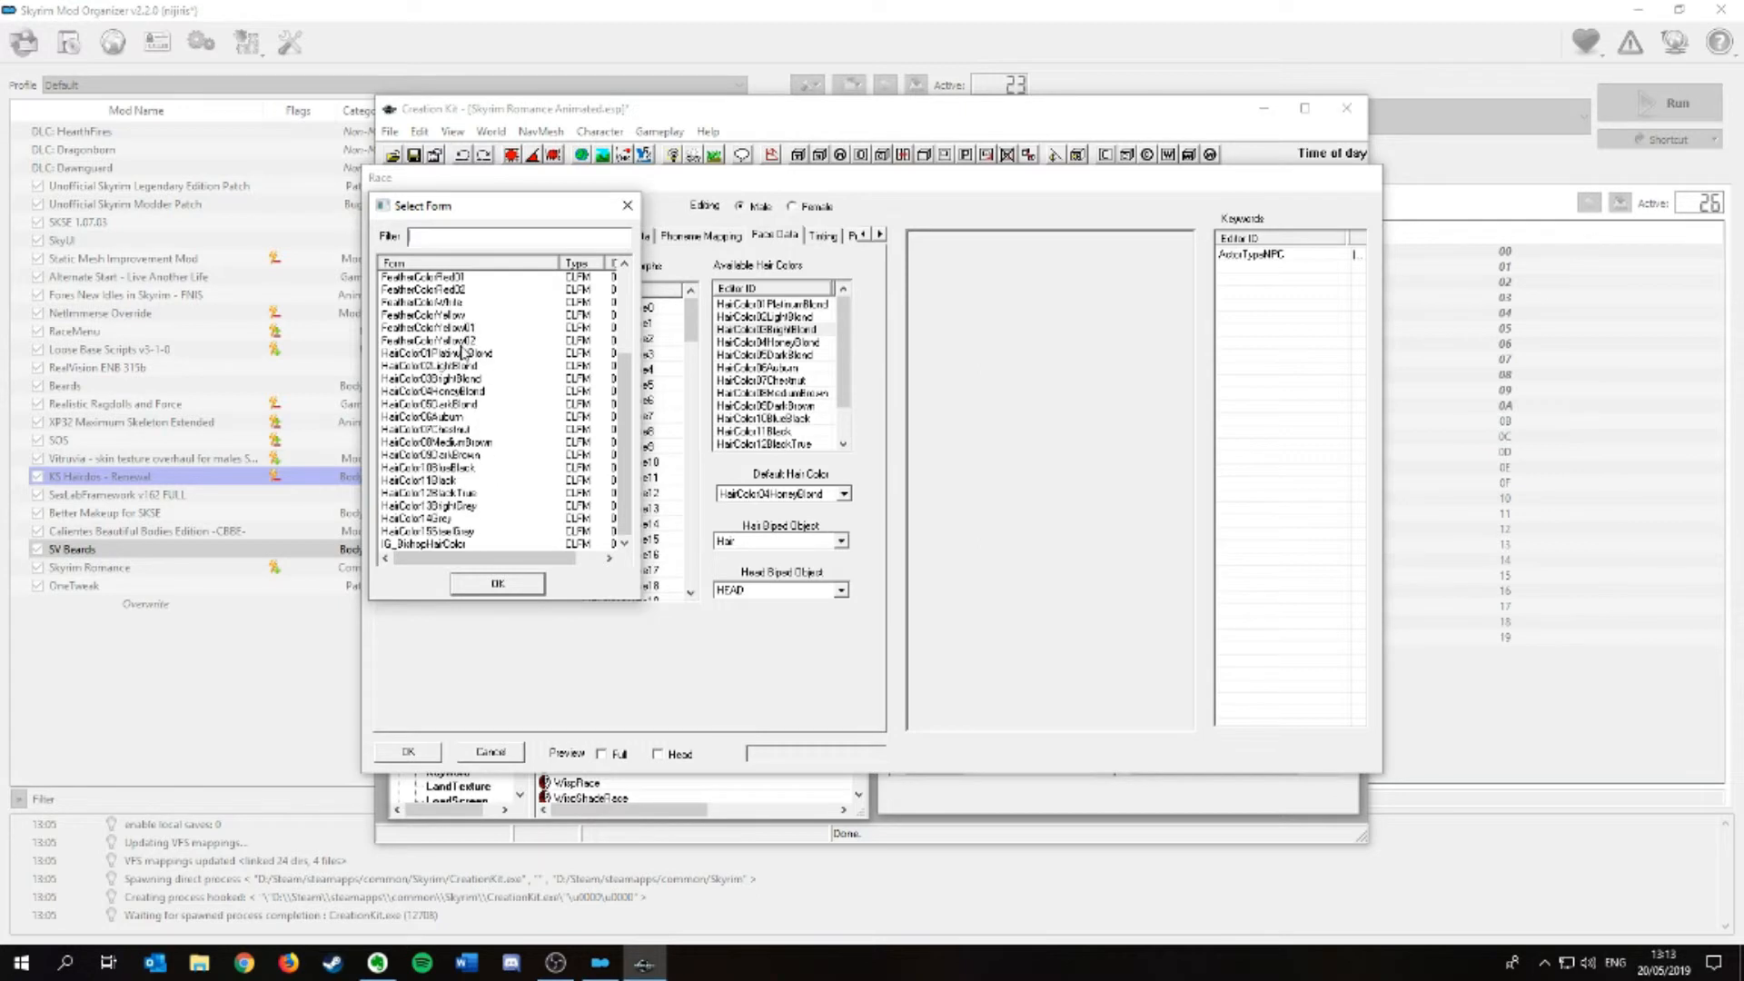
{"action": "scroll", "coordinate": [466, 350], "scroll_direction": "down", "scroll_amount": 3}
{"action": "left_click", "coordinate": [425, 545]}
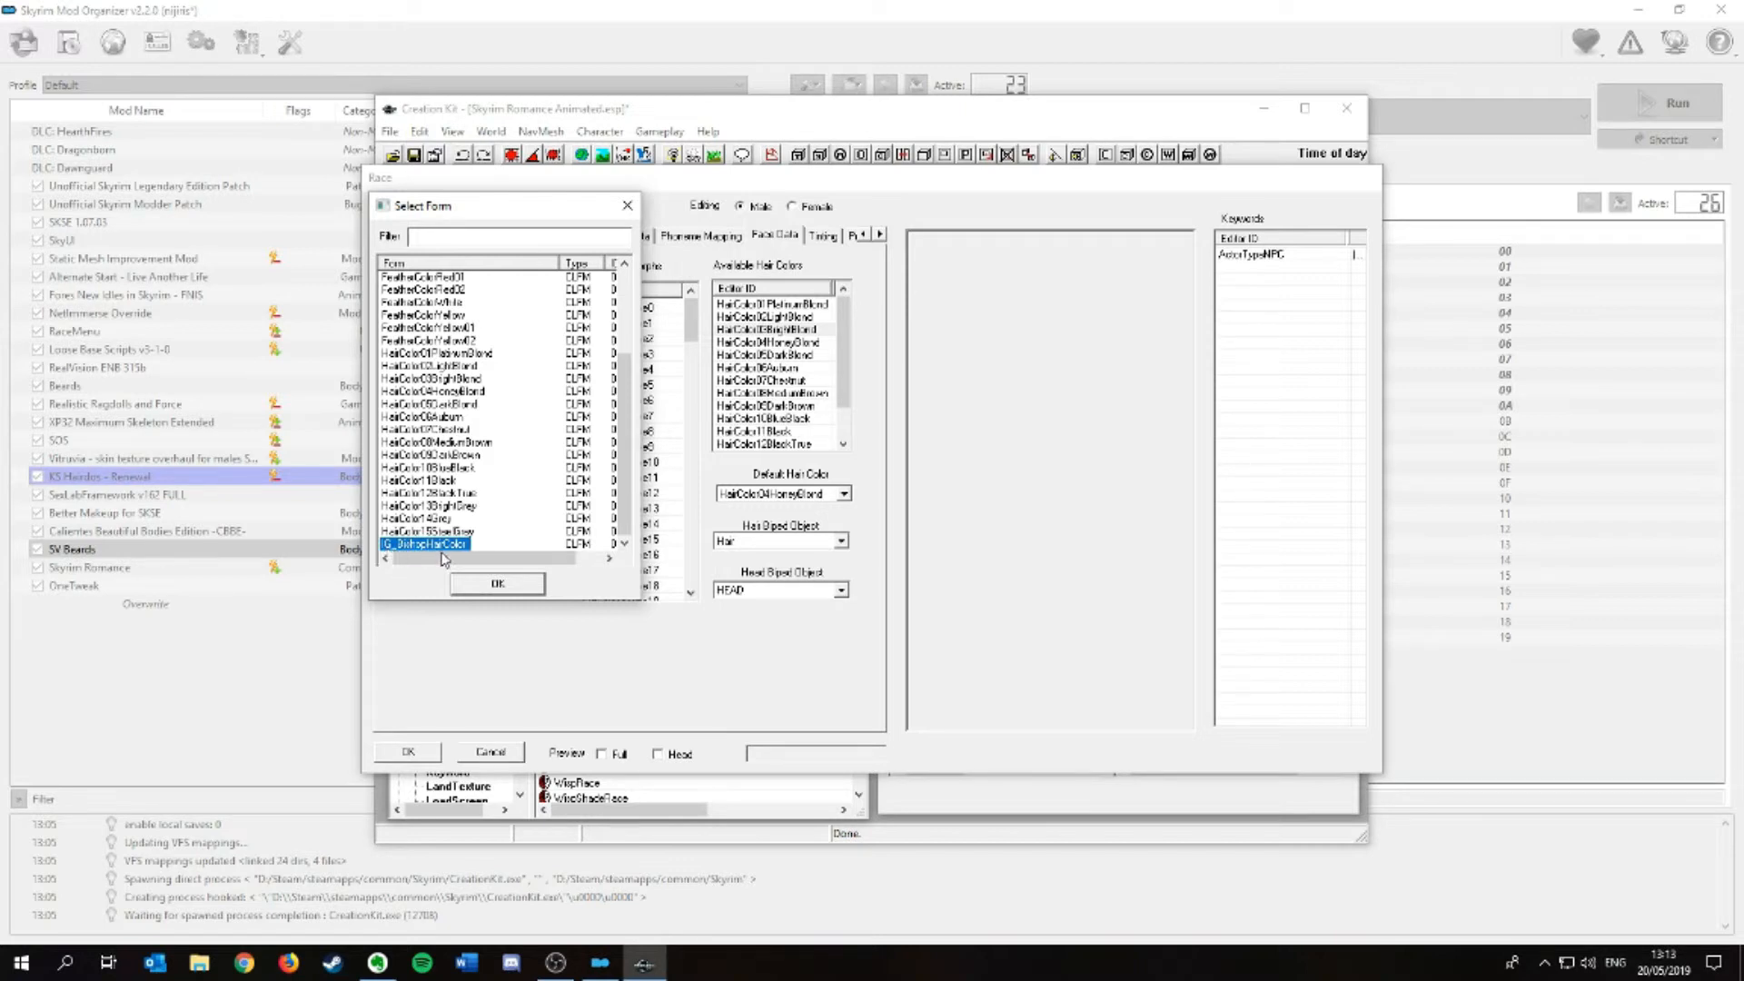
{"action": "left_click", "coordinate": [484, 586]}
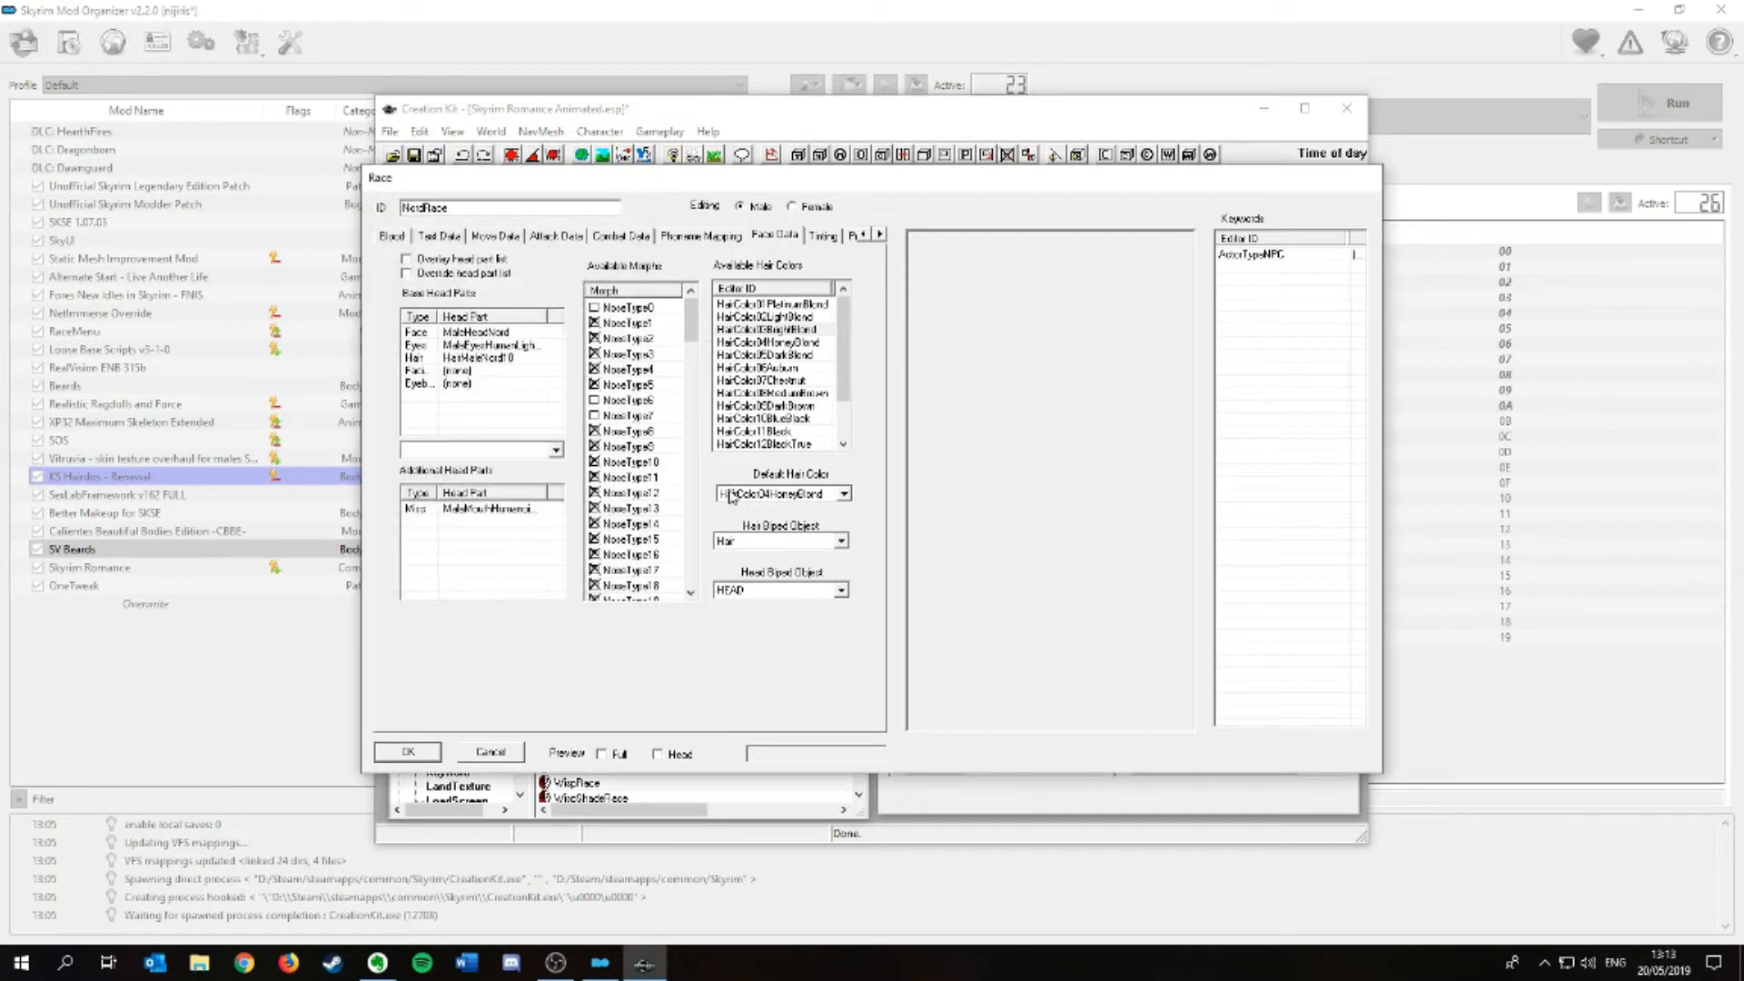
{"action": "scroll", "coordinate": [781, 391], "scroll_direction": "down", "scroll_amount": 2}
{"action": "left_click", "coordinate": [746, 444]}
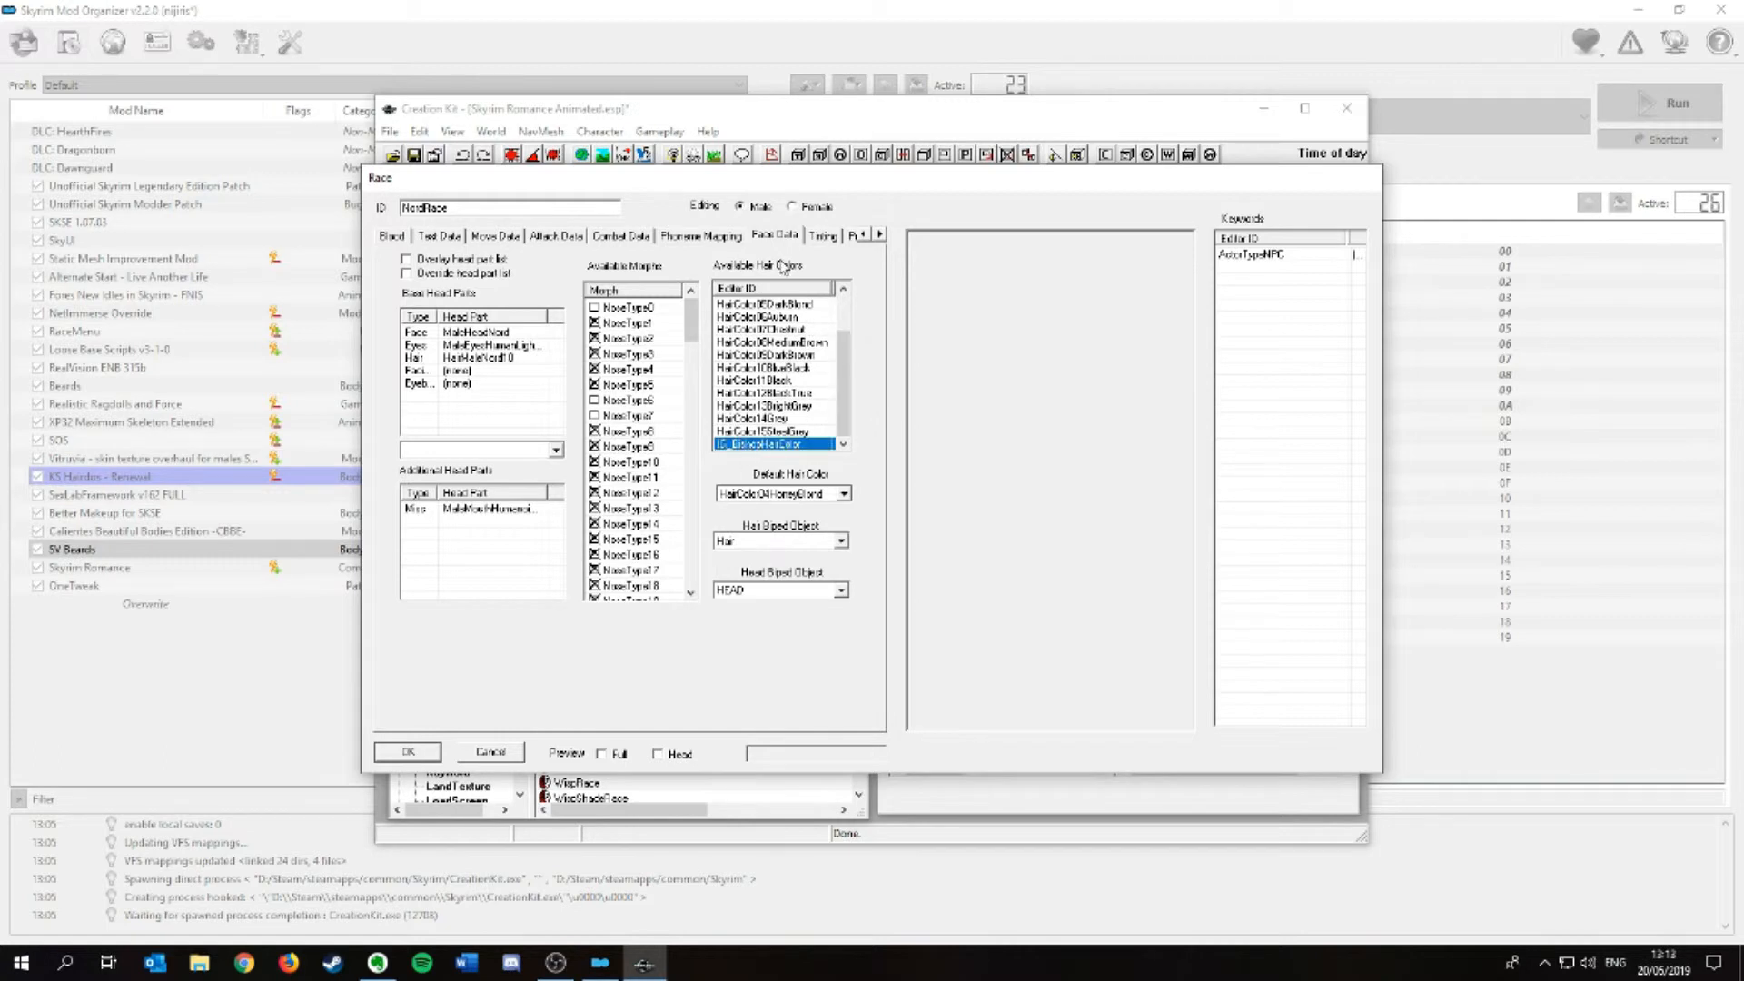
{"action": "left_click", "coordinate": [410, 752]}
- Filter the Actor category by "bishop" and open the Bishop actor for editing
{"action": "scroll", "coordinate": [497, 329], "scroll_direction": "up", "scroll_amount": 3}
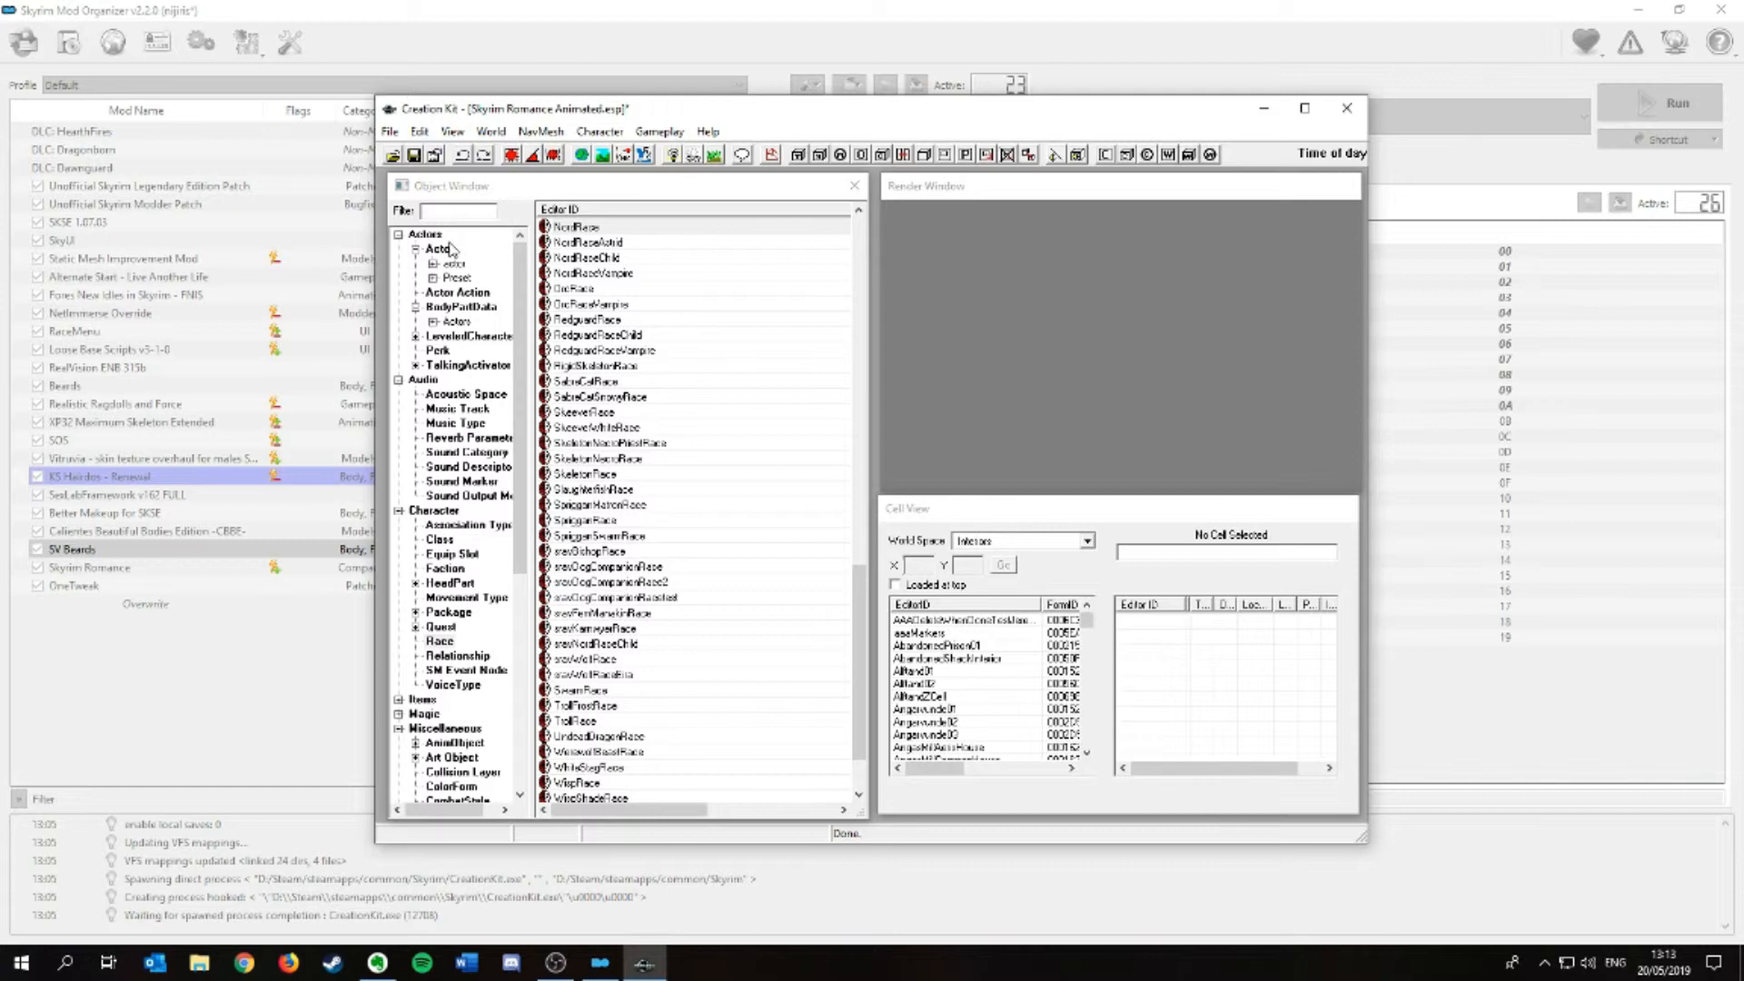
{"action": "left_click", "coordinate": [448, 214]}
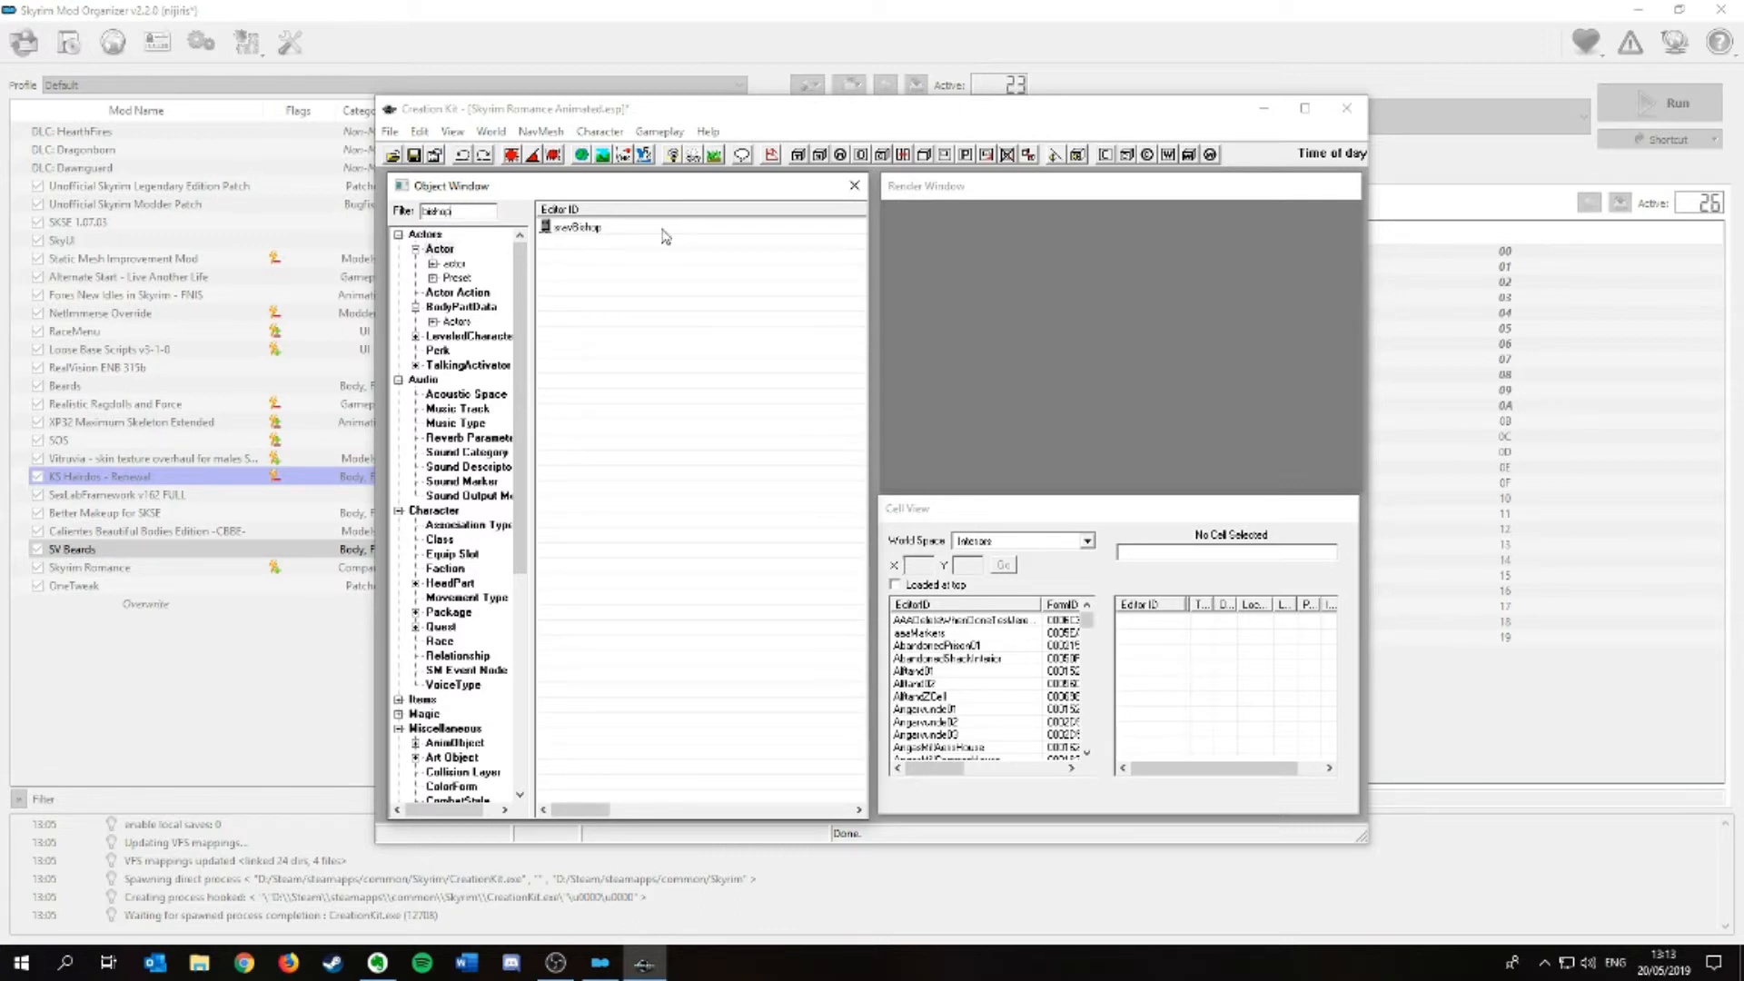
{"action": "double_click", "coordinate": [596, 228]}
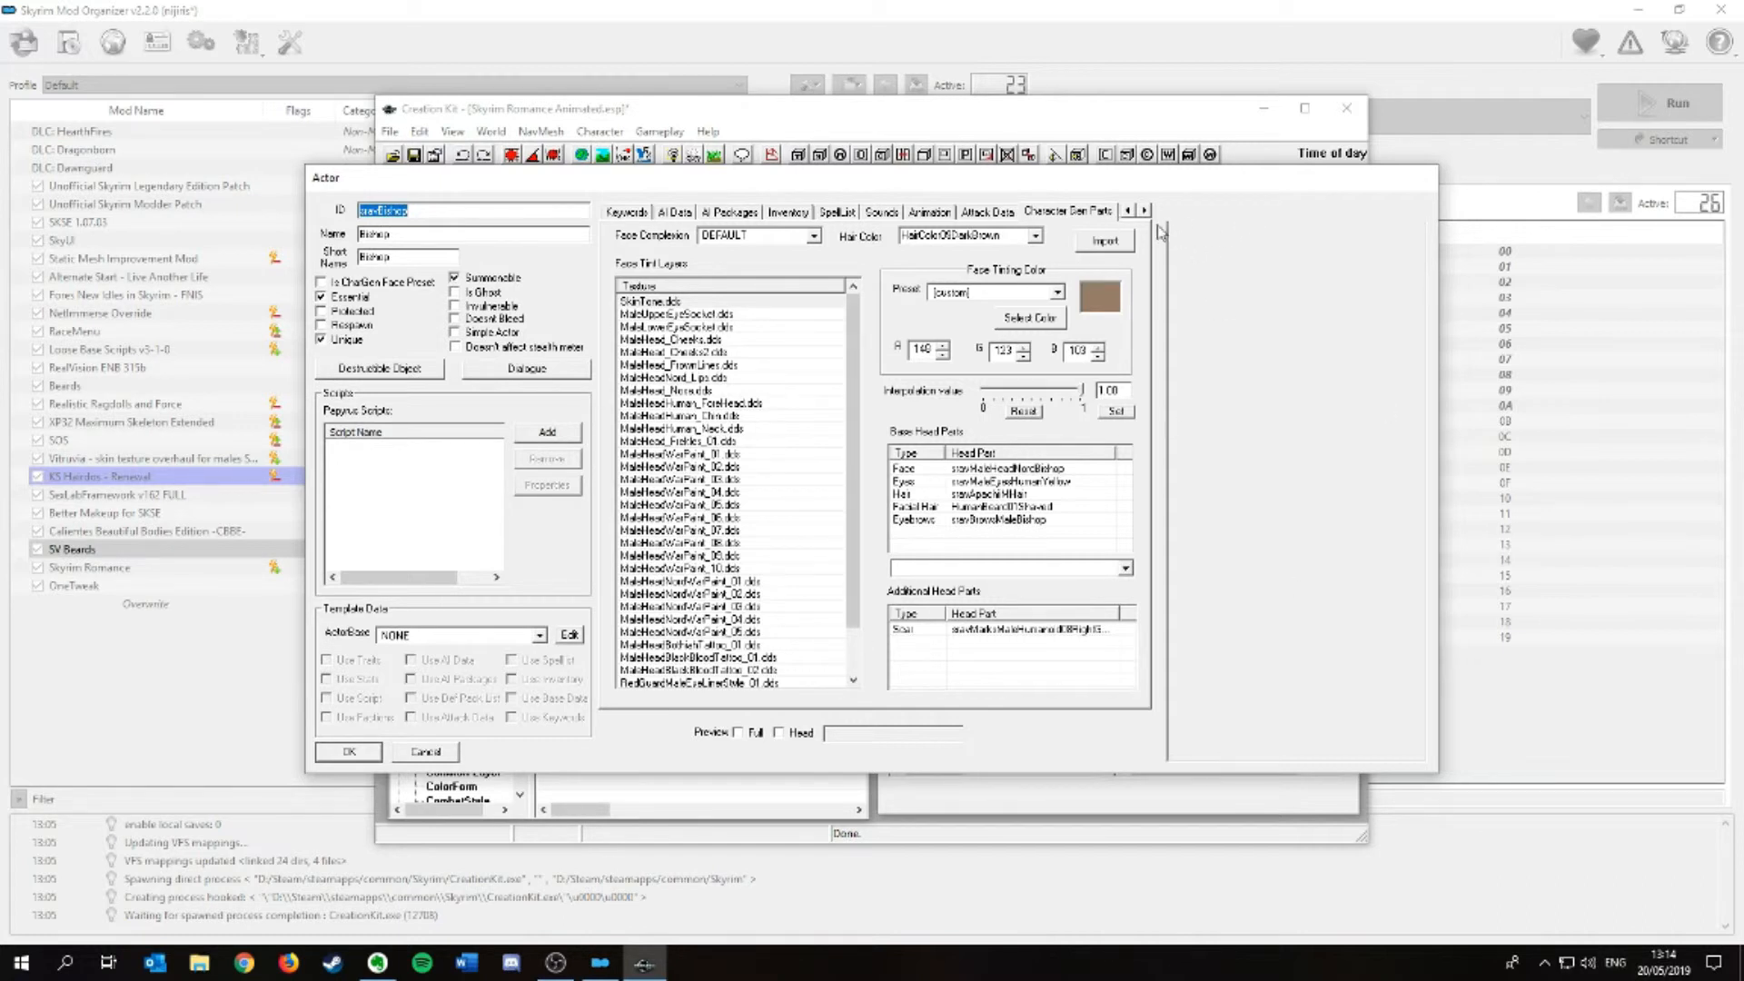
- Look through Bishop's actor data pages back to Traits and return to Character Gen Parts
{"action": "left_click", "coordinate": [1129, 211]}
{"action": "left_click", "coordinate": [1129, 210]}
{"action": "left_click", "coordinate": [1129, 211]}
{"action": "left_click", "coordinate": [1129, 210]}
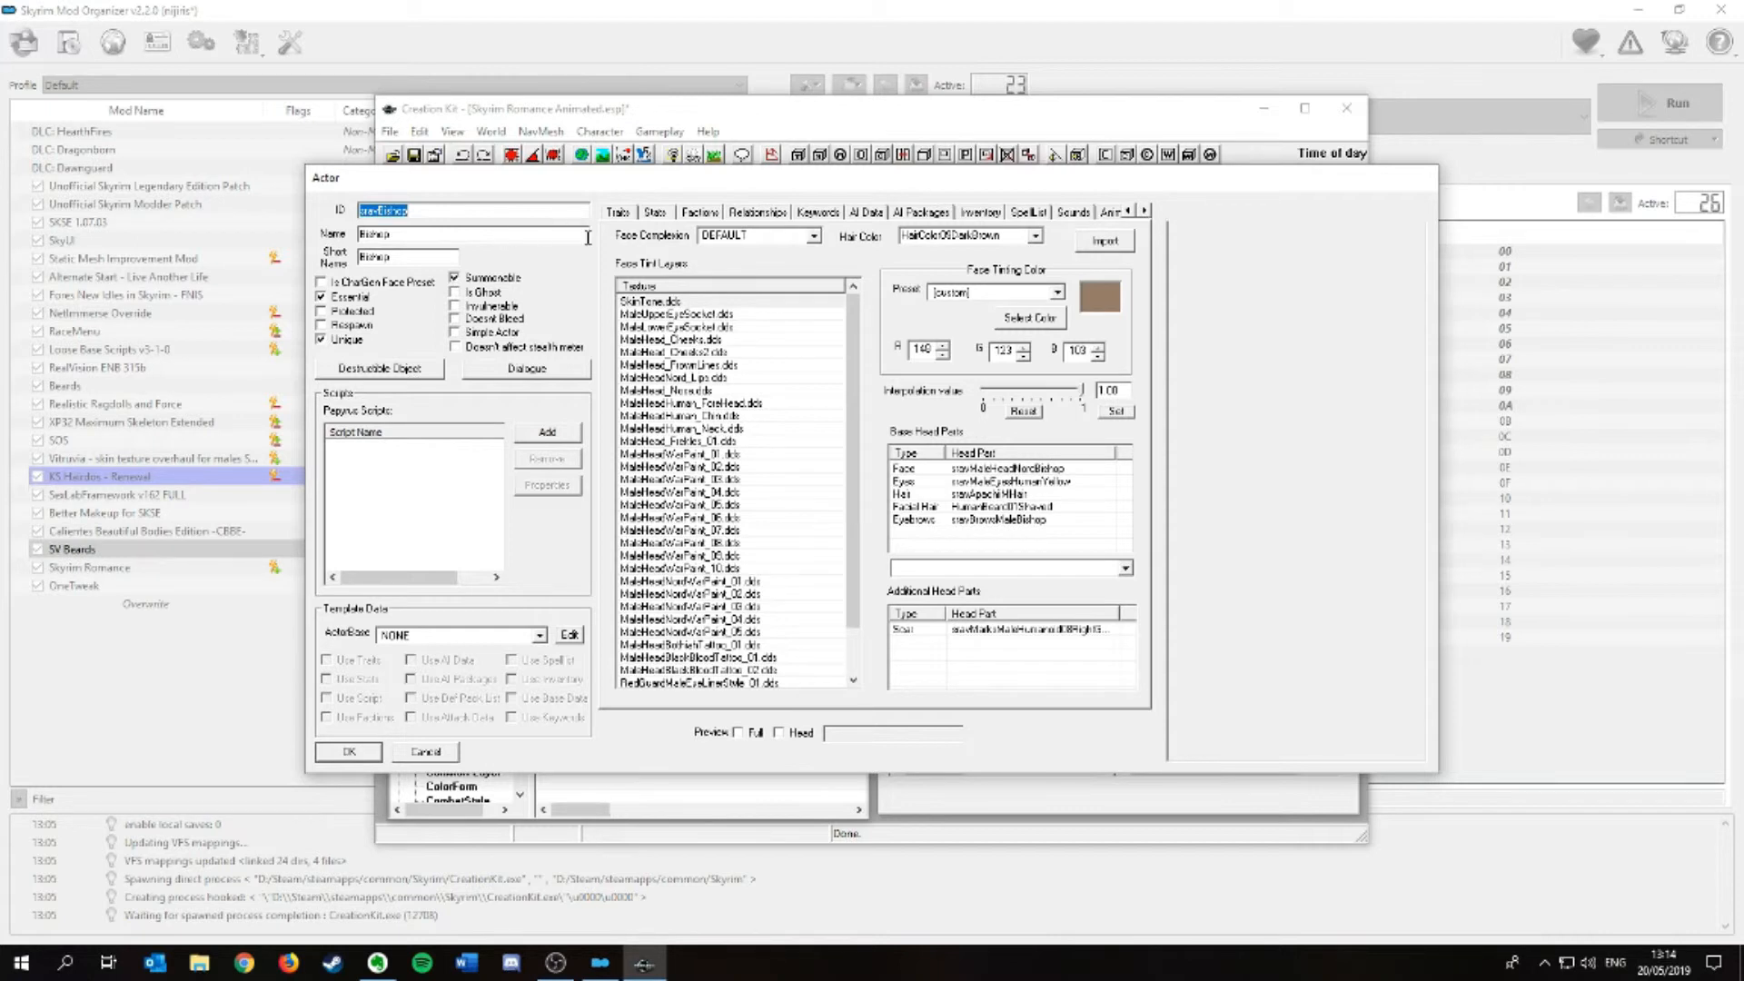
{"action": "left_click", "coordinate": [1144, 212]}
{"action": "left_click", "coordinate": [1144, 212]}
{"action": "left_click", "coordinate": [1144, 212]}
{"action": "left_click", "coordinate": [1143, 212]}
{"action": "left_click", "coordinate": [1143, 211]}
{"action": "left_click", "coordinate": [1031, 214]}
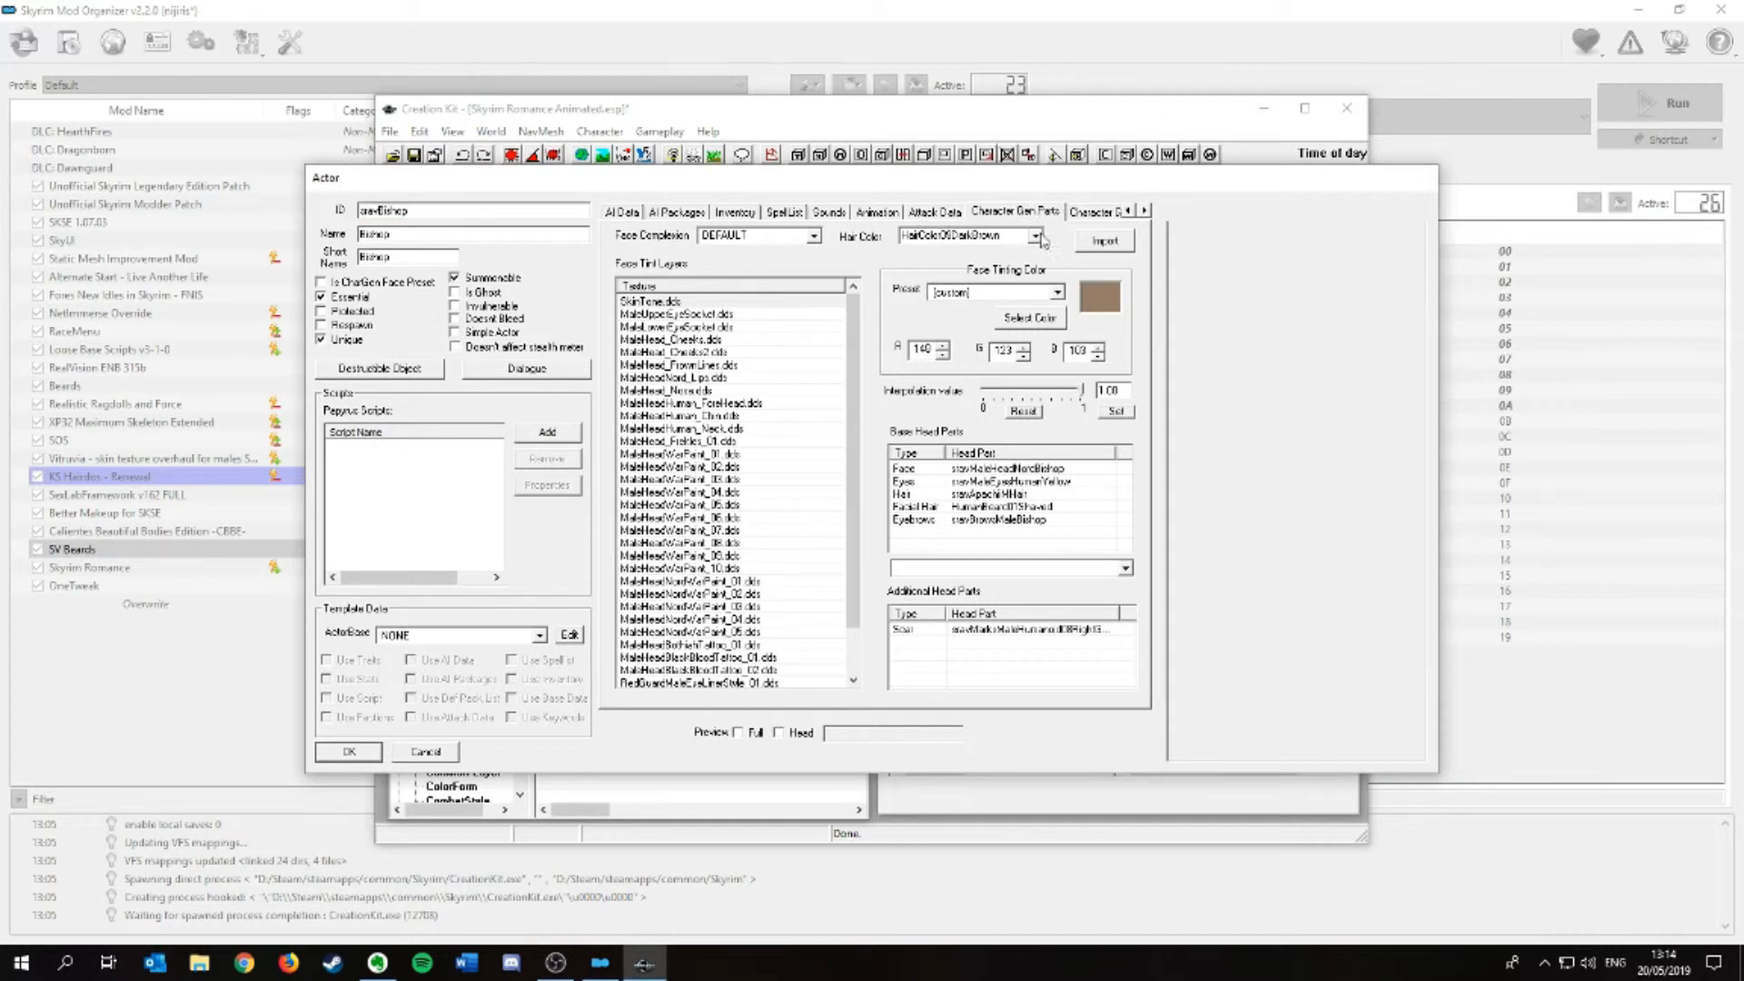
- Set Bishop's hair color to JG_BishopHairColor
{"action": "left_click", "coordinate": [1035, 236]}
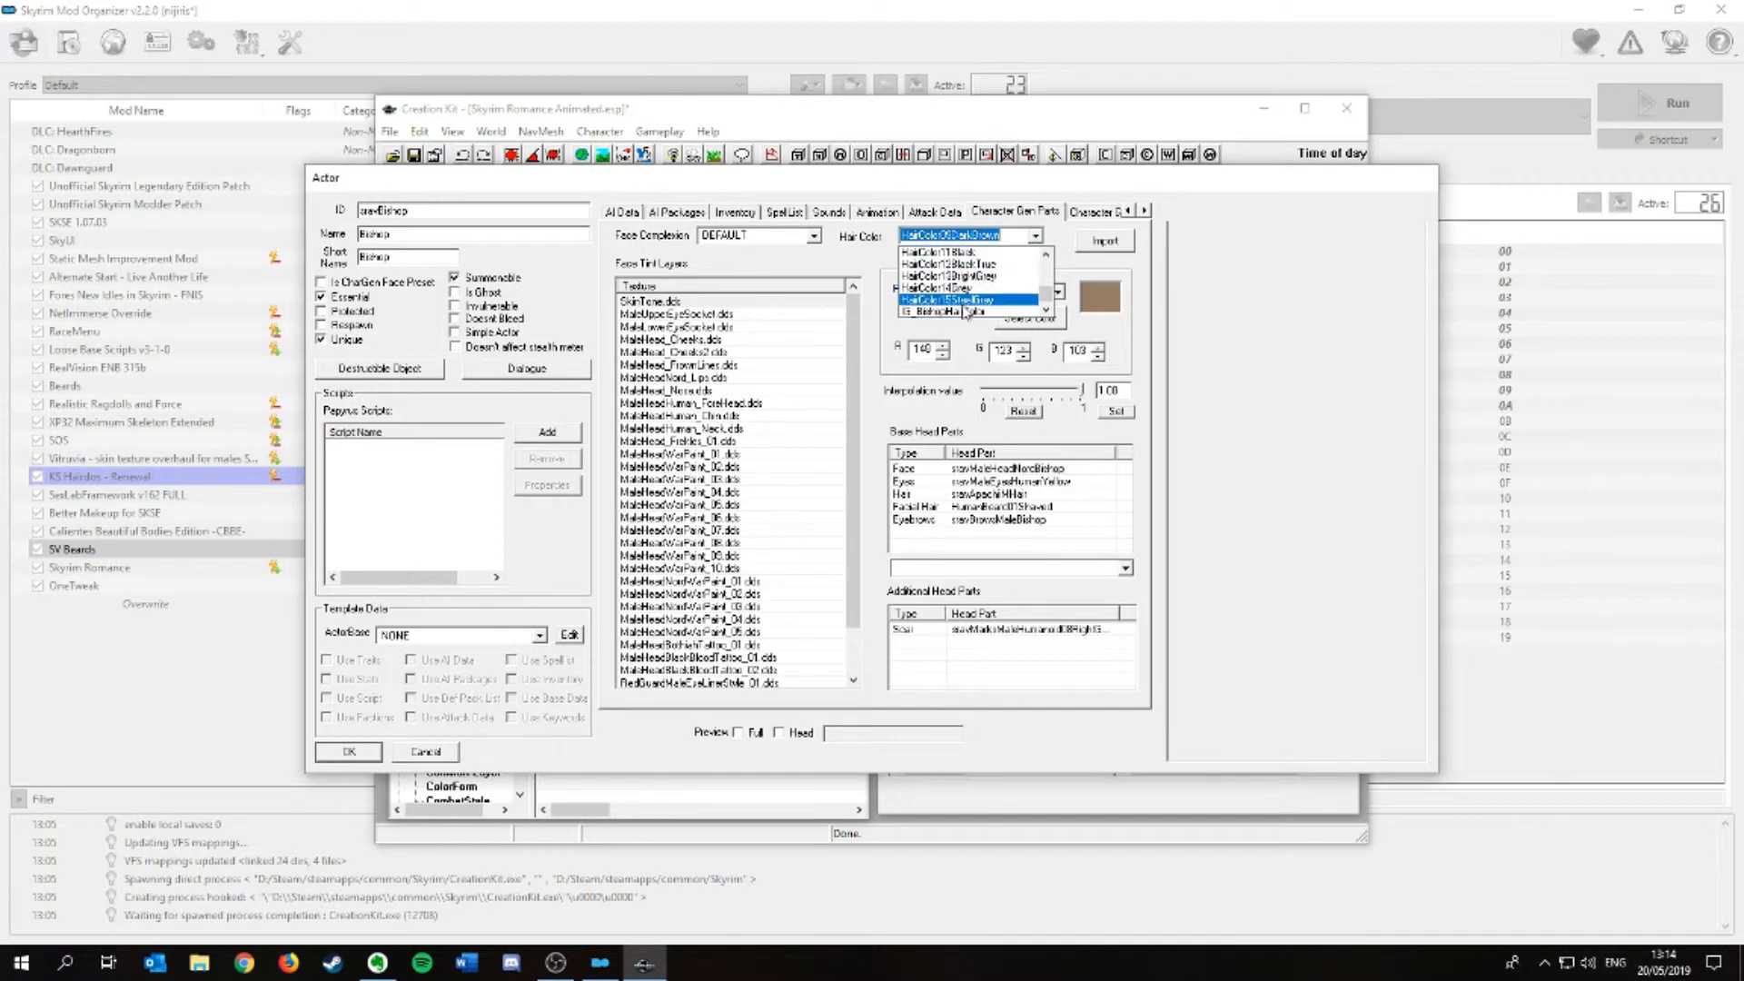
{"action": "left_click", "coordinate": [1036, 235]}
{"action": "left_click", "coordinate": [1035, 235]}
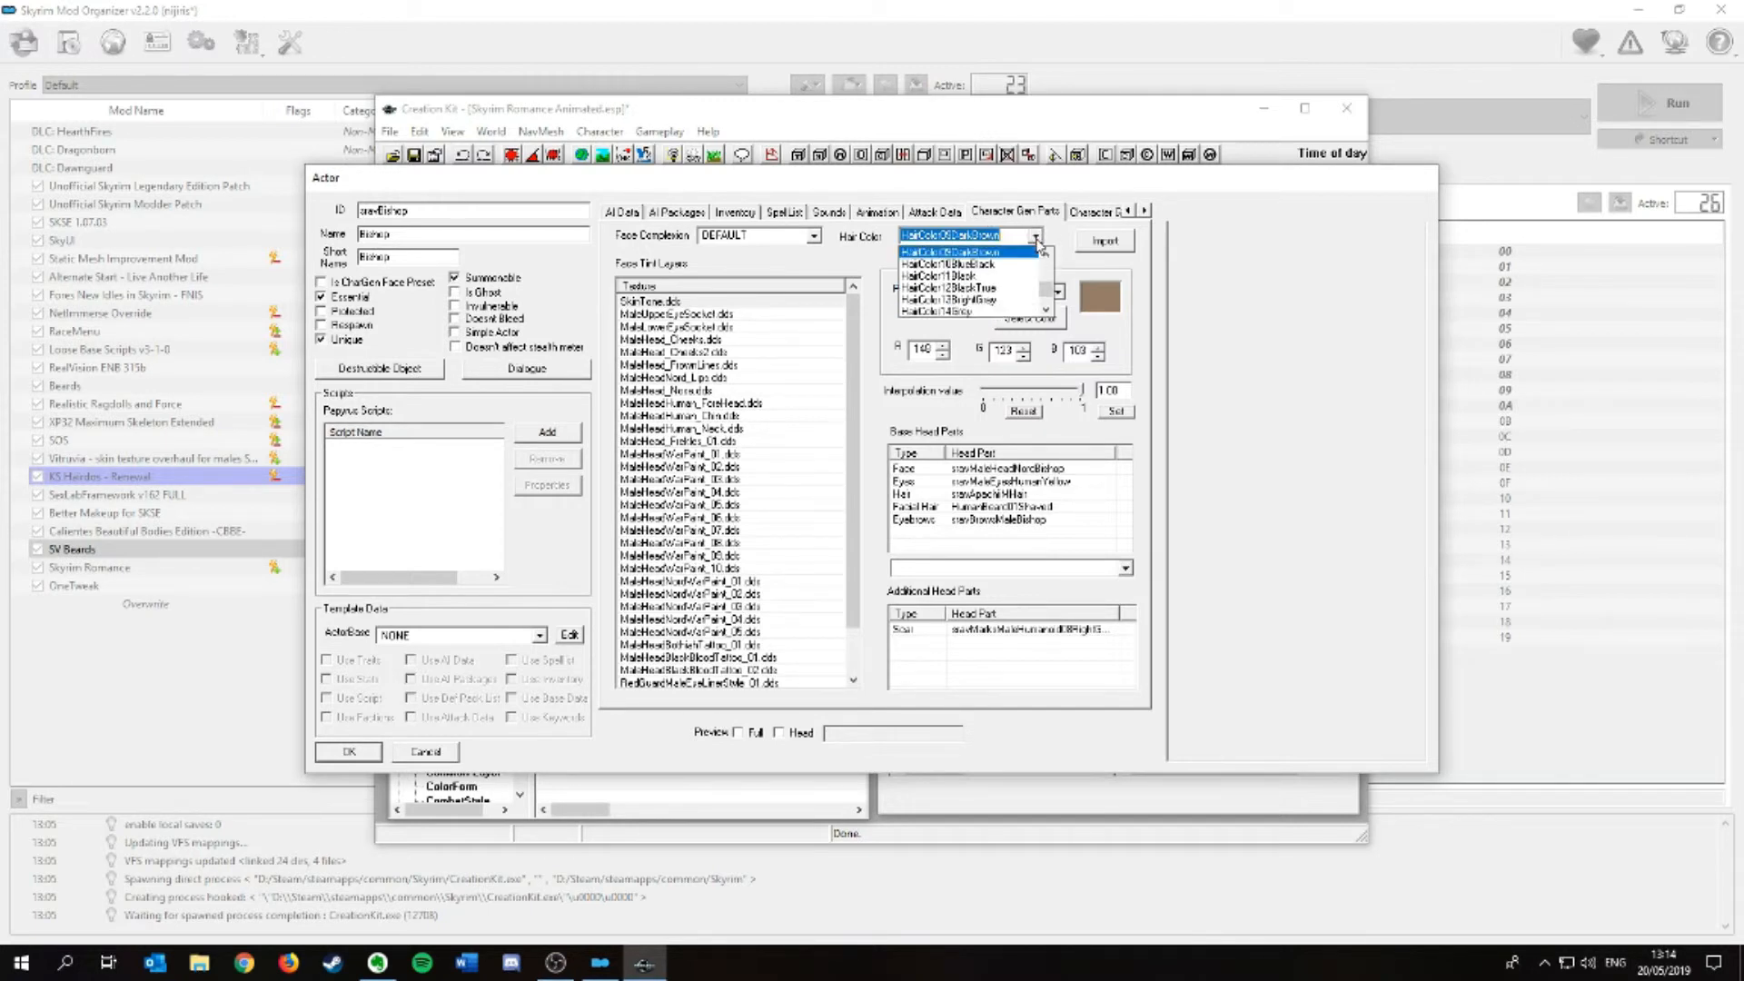
{"action": "scroll", "coordinate": [972, 277], "scroll_direction": "down", "scroll_amount": 3}
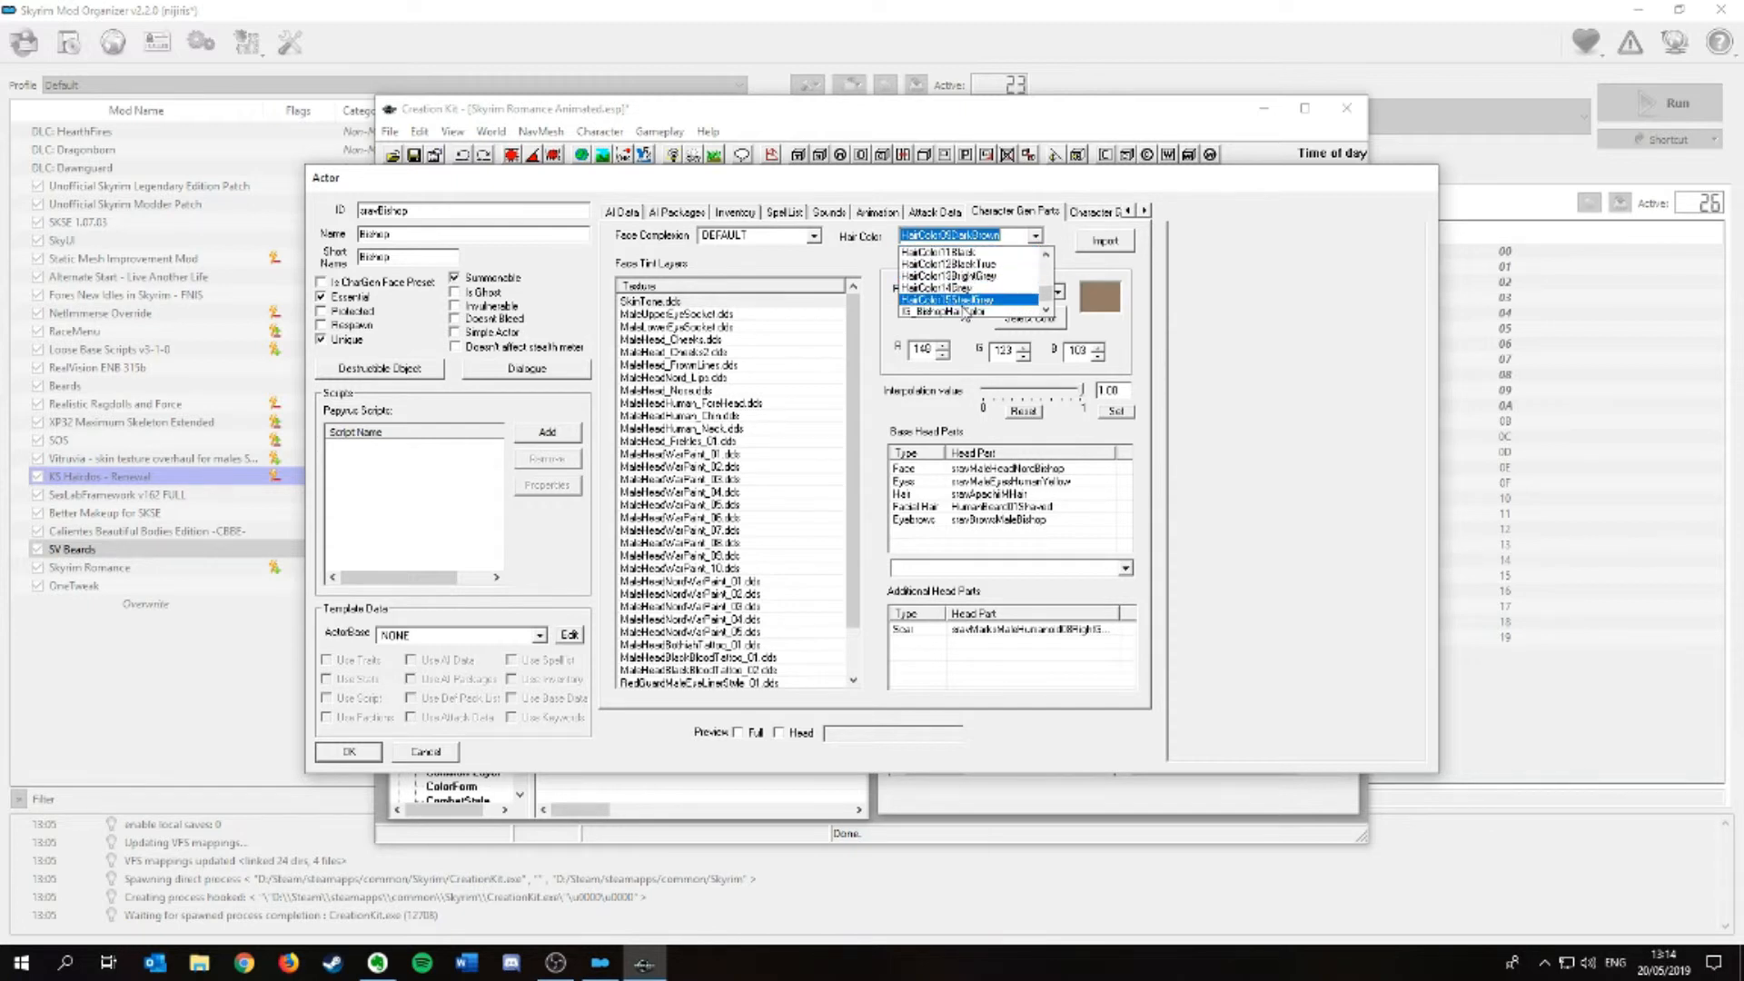
{"action": "left_click", "coordinate": [956, 313]}
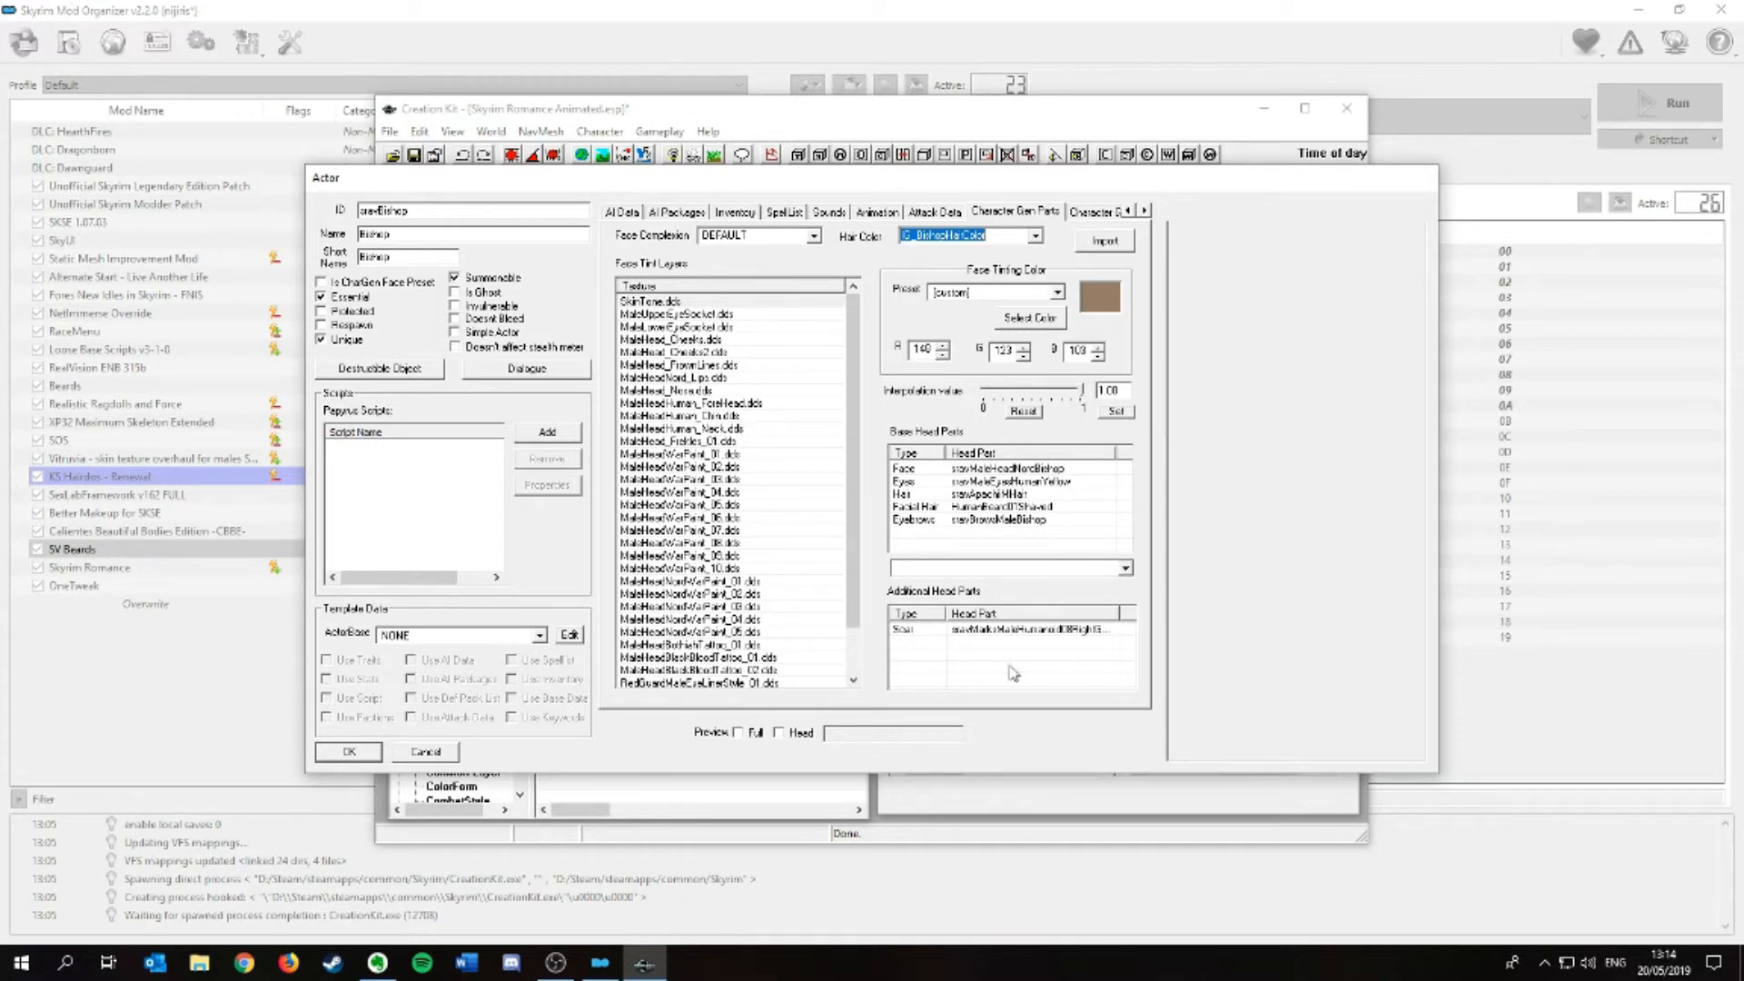
- Set Bishop's hair head part to 0Soledad
{"action": "left_click", "coordinate": [1088, 469]}
{"action": "left_click", "coordinate": [1036, 495]}
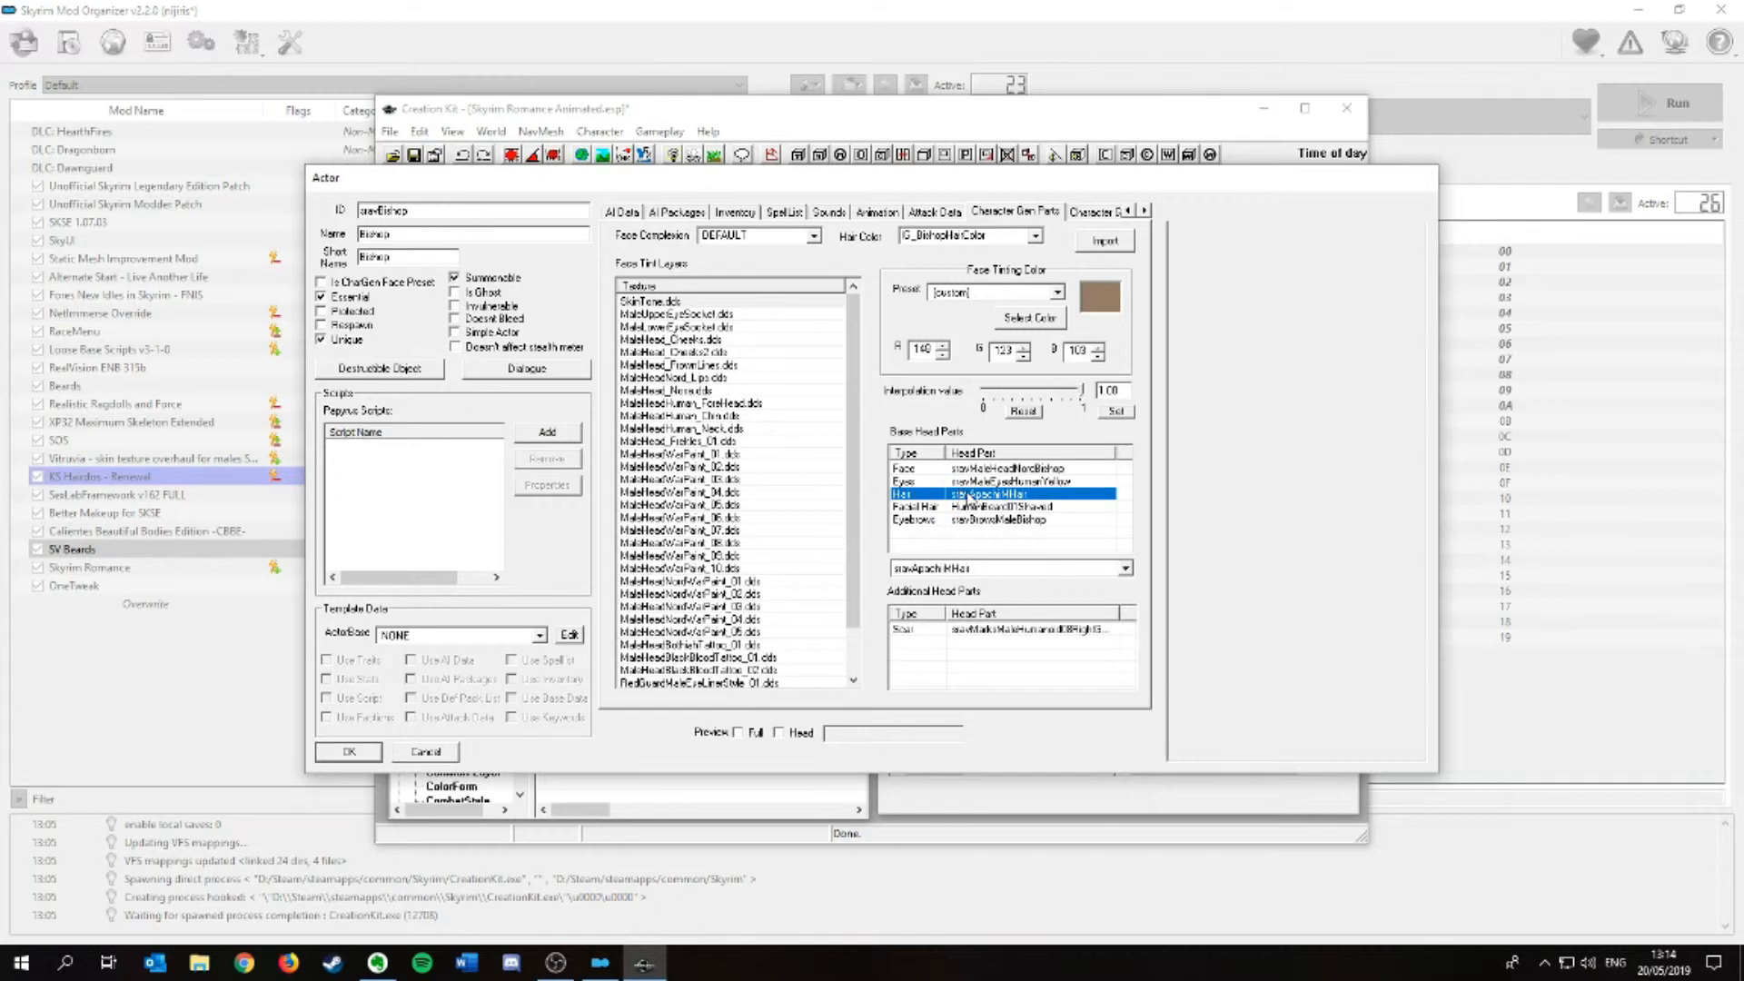
{"action": "left_click", "coordinate": [970, 569]}
{"action": "scroll", "coordinate": [962, 617], "scroll_direction": "up", "scroll_amount": 5}
{"action": "scroll", "coordinate": [958, 643], "scroll_direction": "up", "scroll_amount": 2}
{"action": "scroll", "coordinate": [958, 643], "scroll_direction": "down", "scroll_amount": 1}
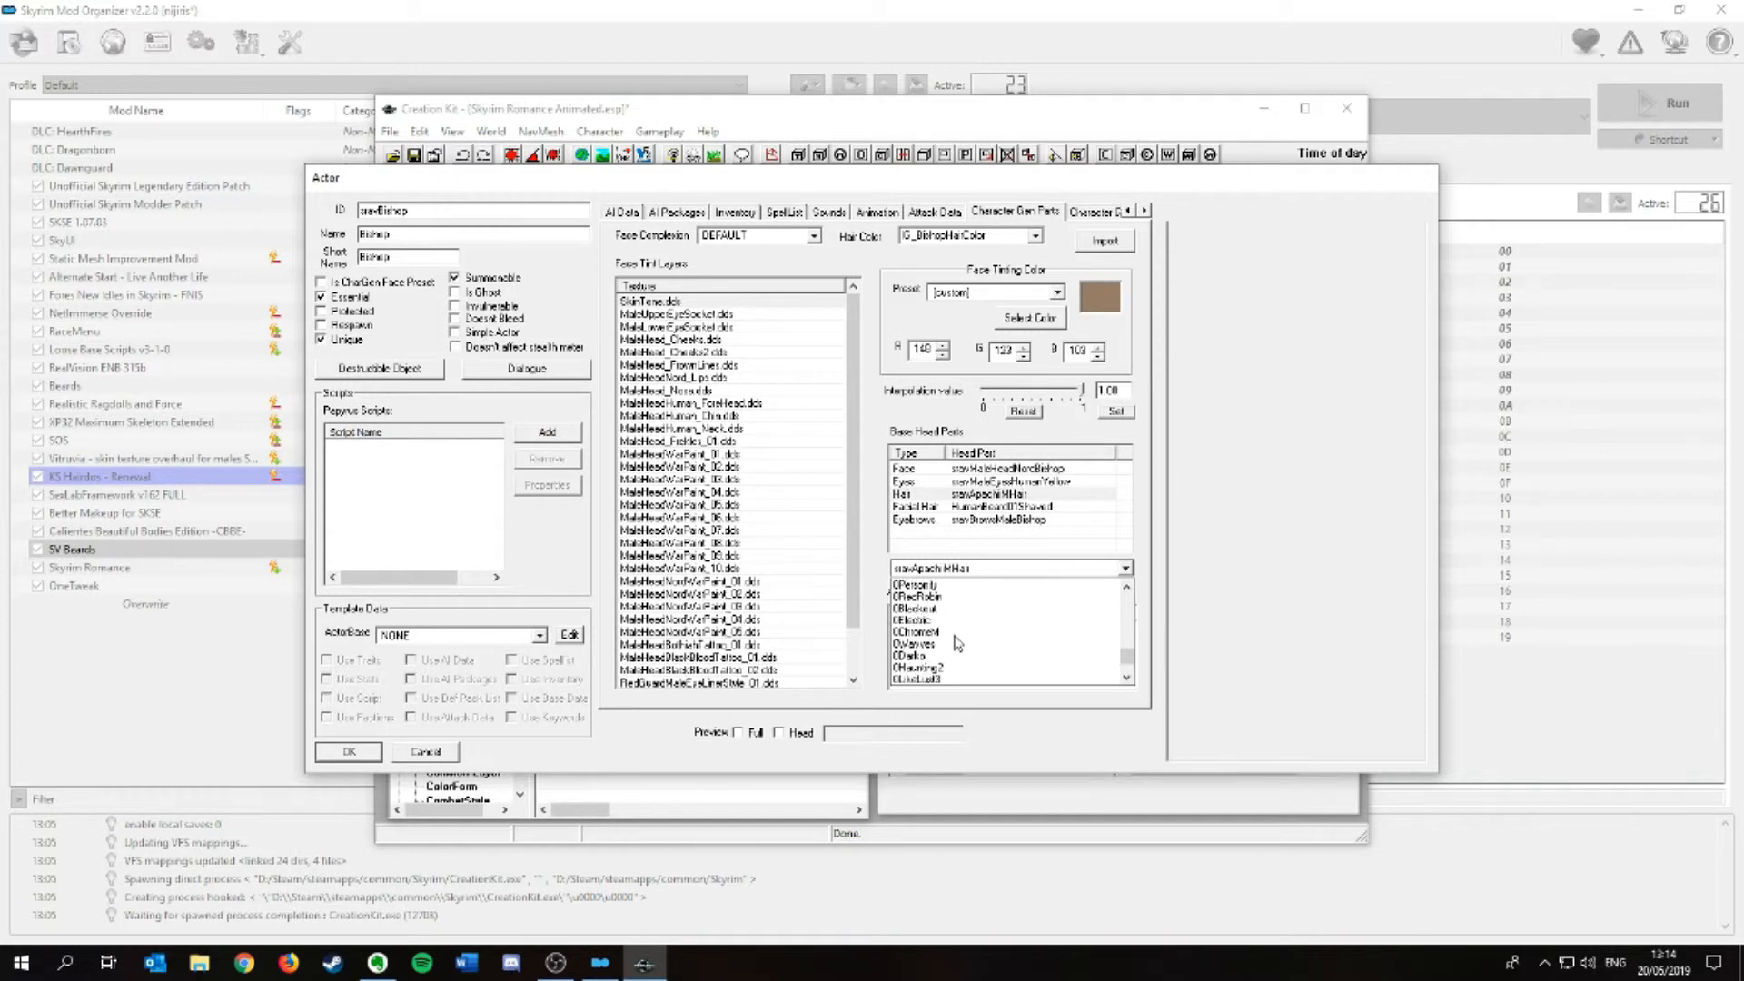
{"action": "scroll", "coordinate": [955, 643], "scroll_direction": "up", "scroll_amount": 3}
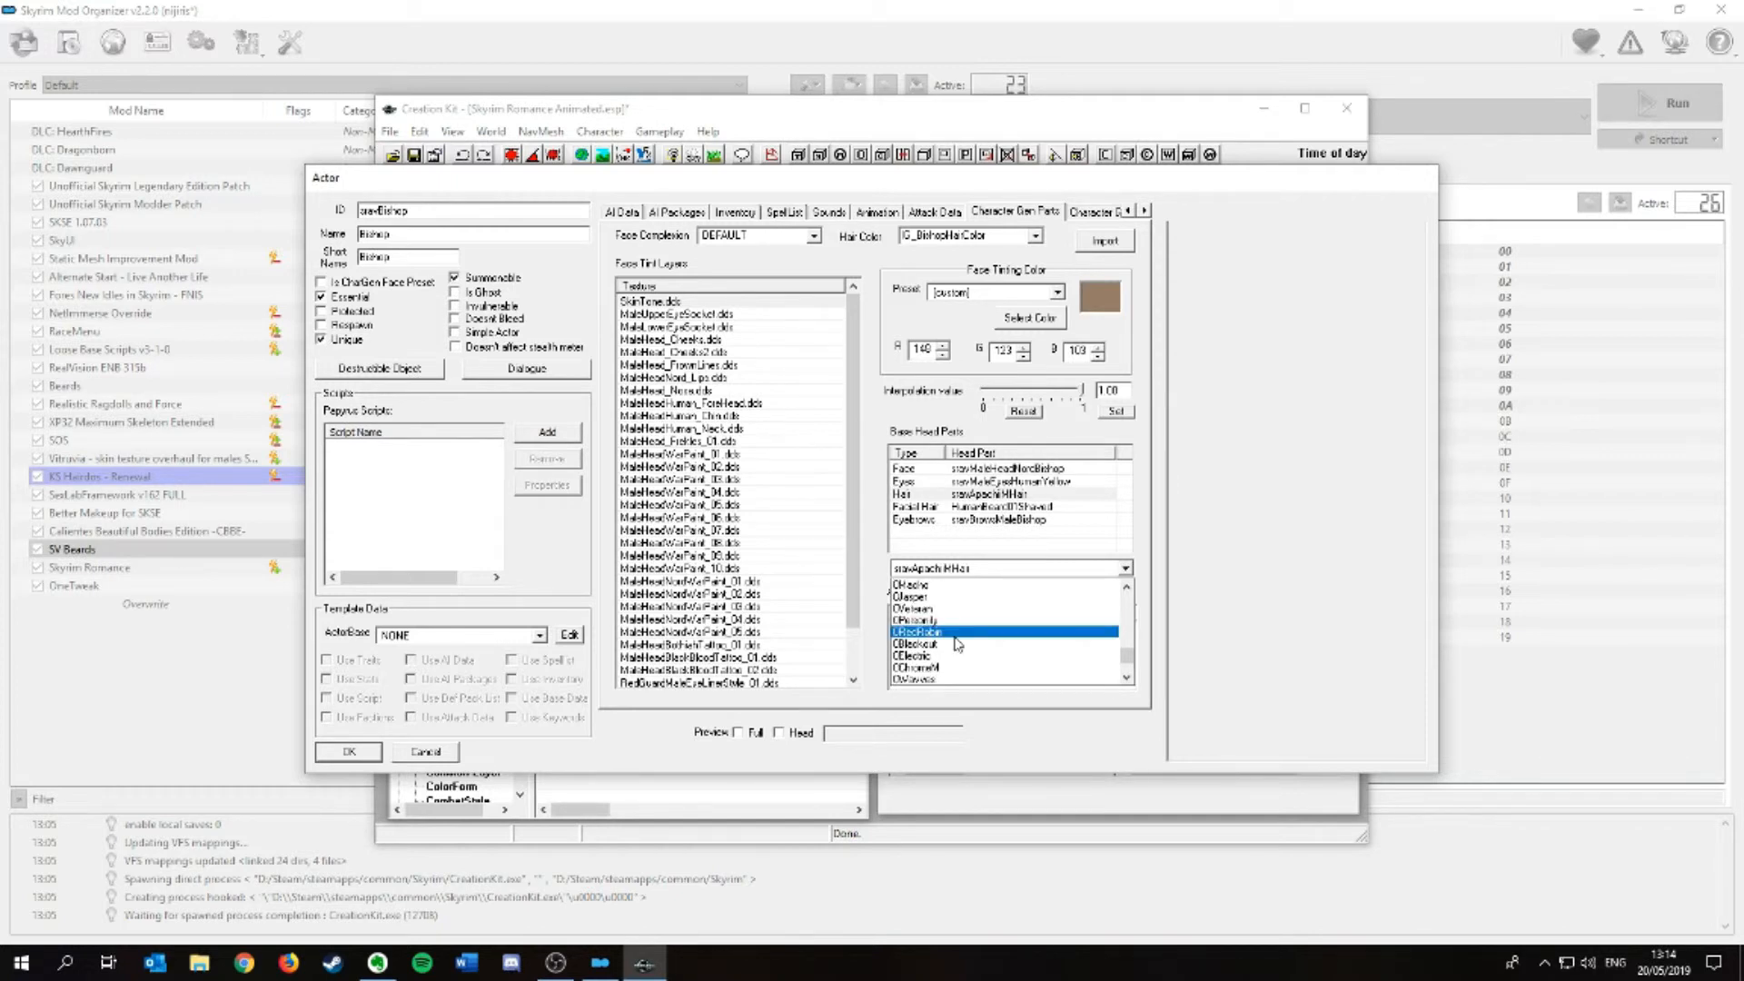
{"action": "scroll", "coordinate": [956, 643], "scroll_direction": "down", "scroll_amount": 5}
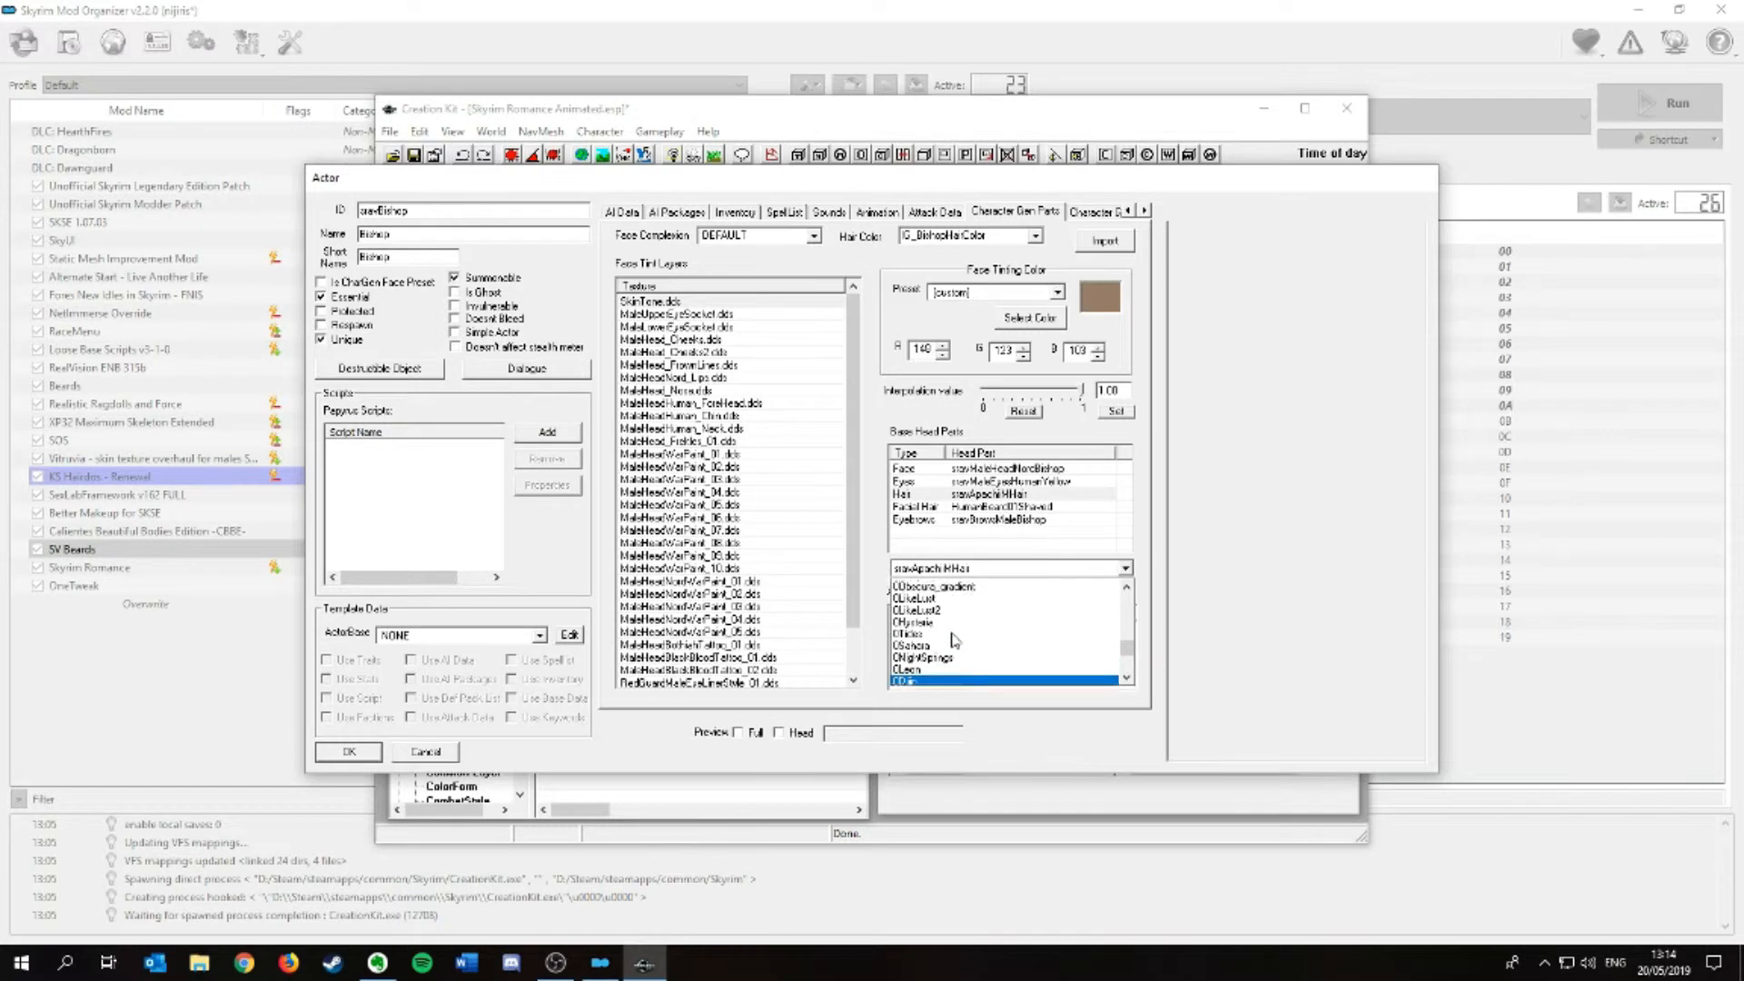
{"action": "scroll", "coordinate": [951, 635], "scroll_direction": "up", "scroll_amount": 1}
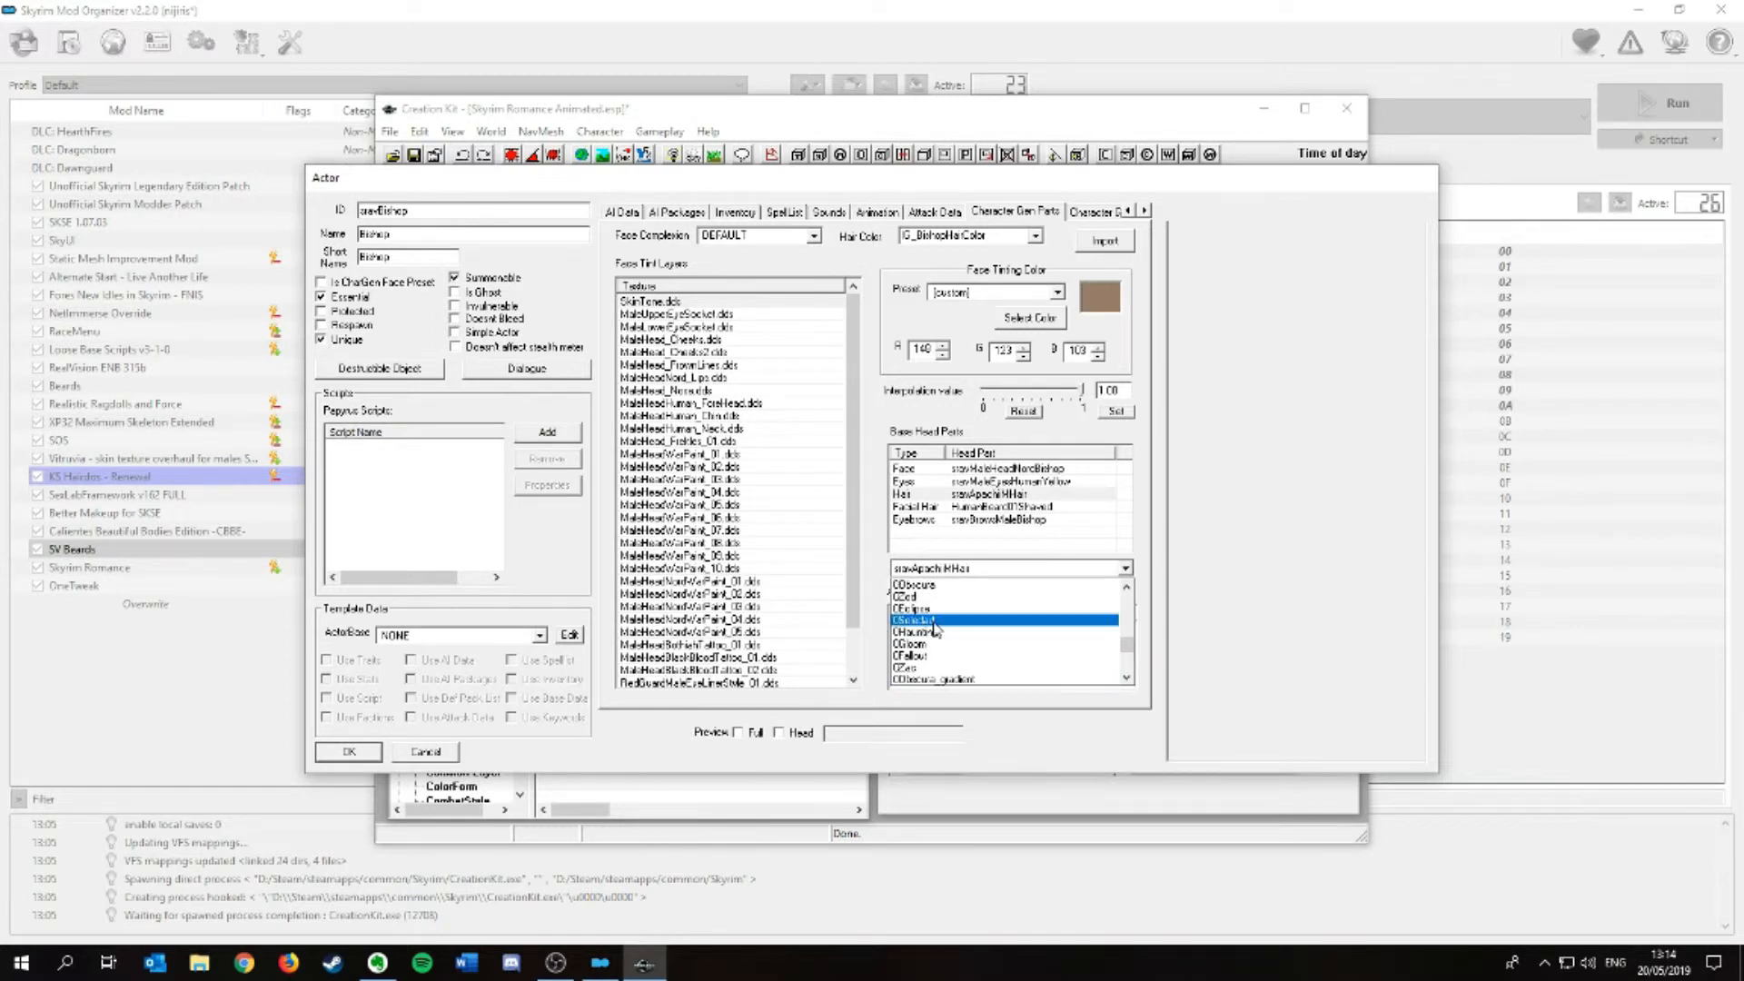
{"action": "left_click", "coordinate": [937, 622]}
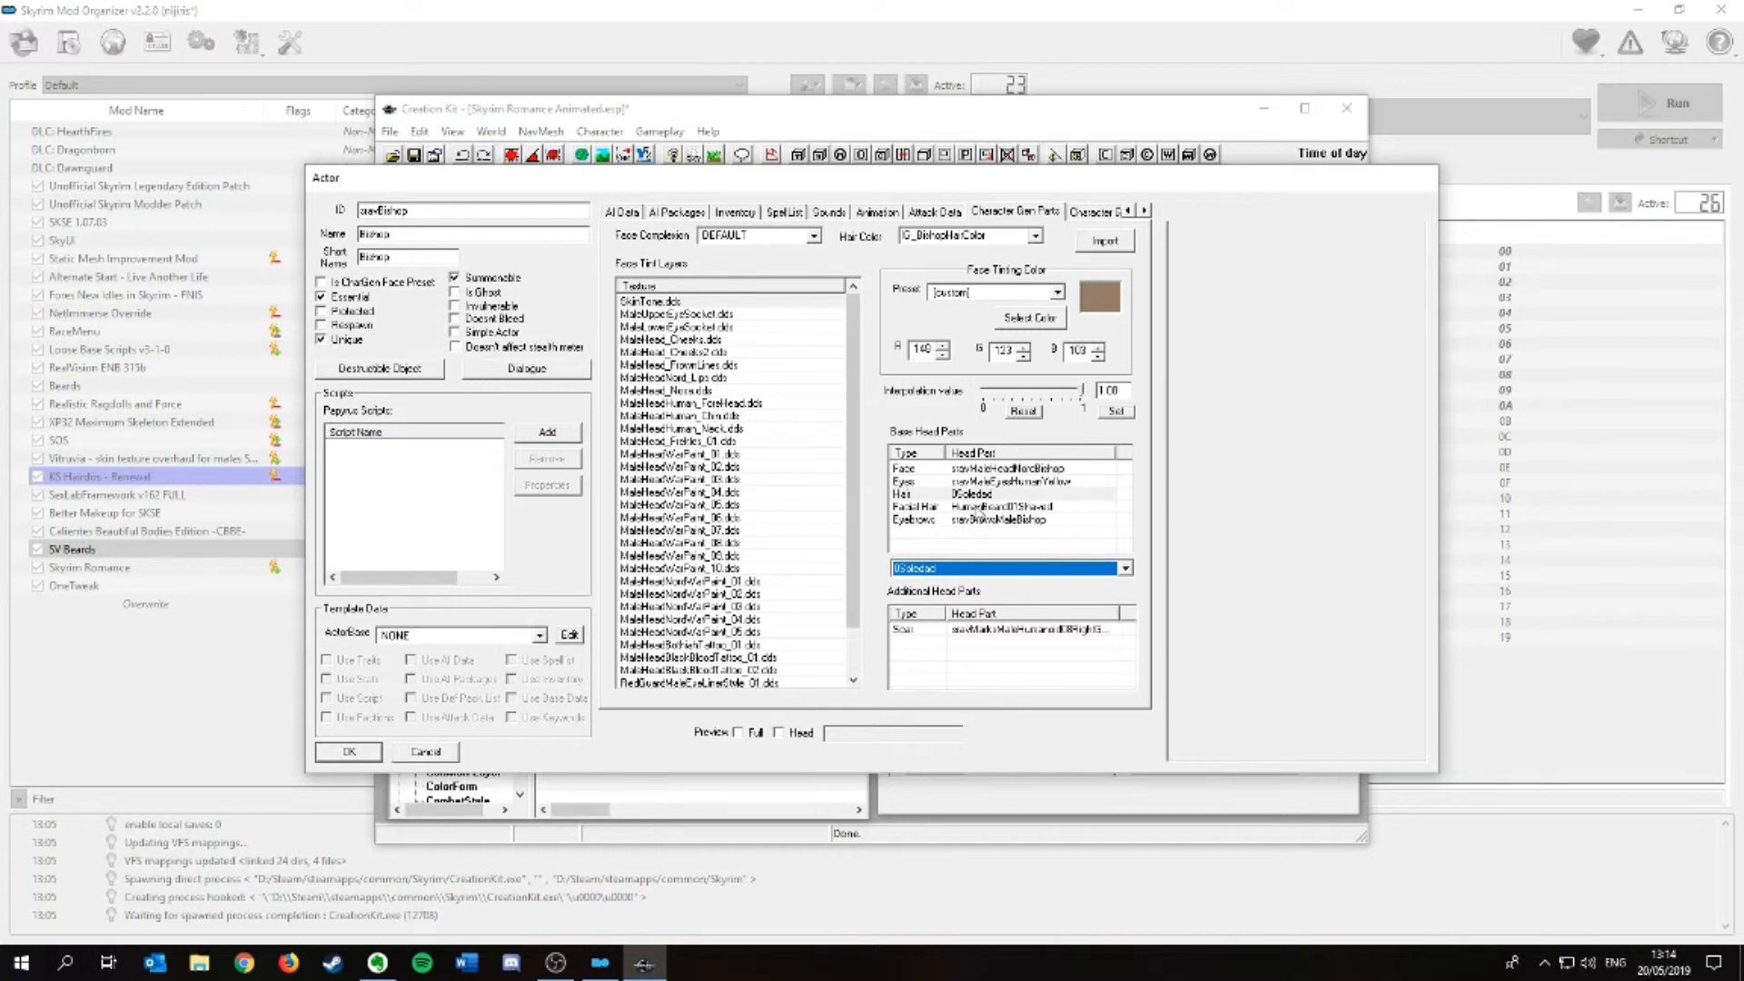
- Turn on the full-body preview, dismissing all warnings, and examine Bishop's hair up close from the front
{"action": "left_click", "coordinate": [737, 732]}
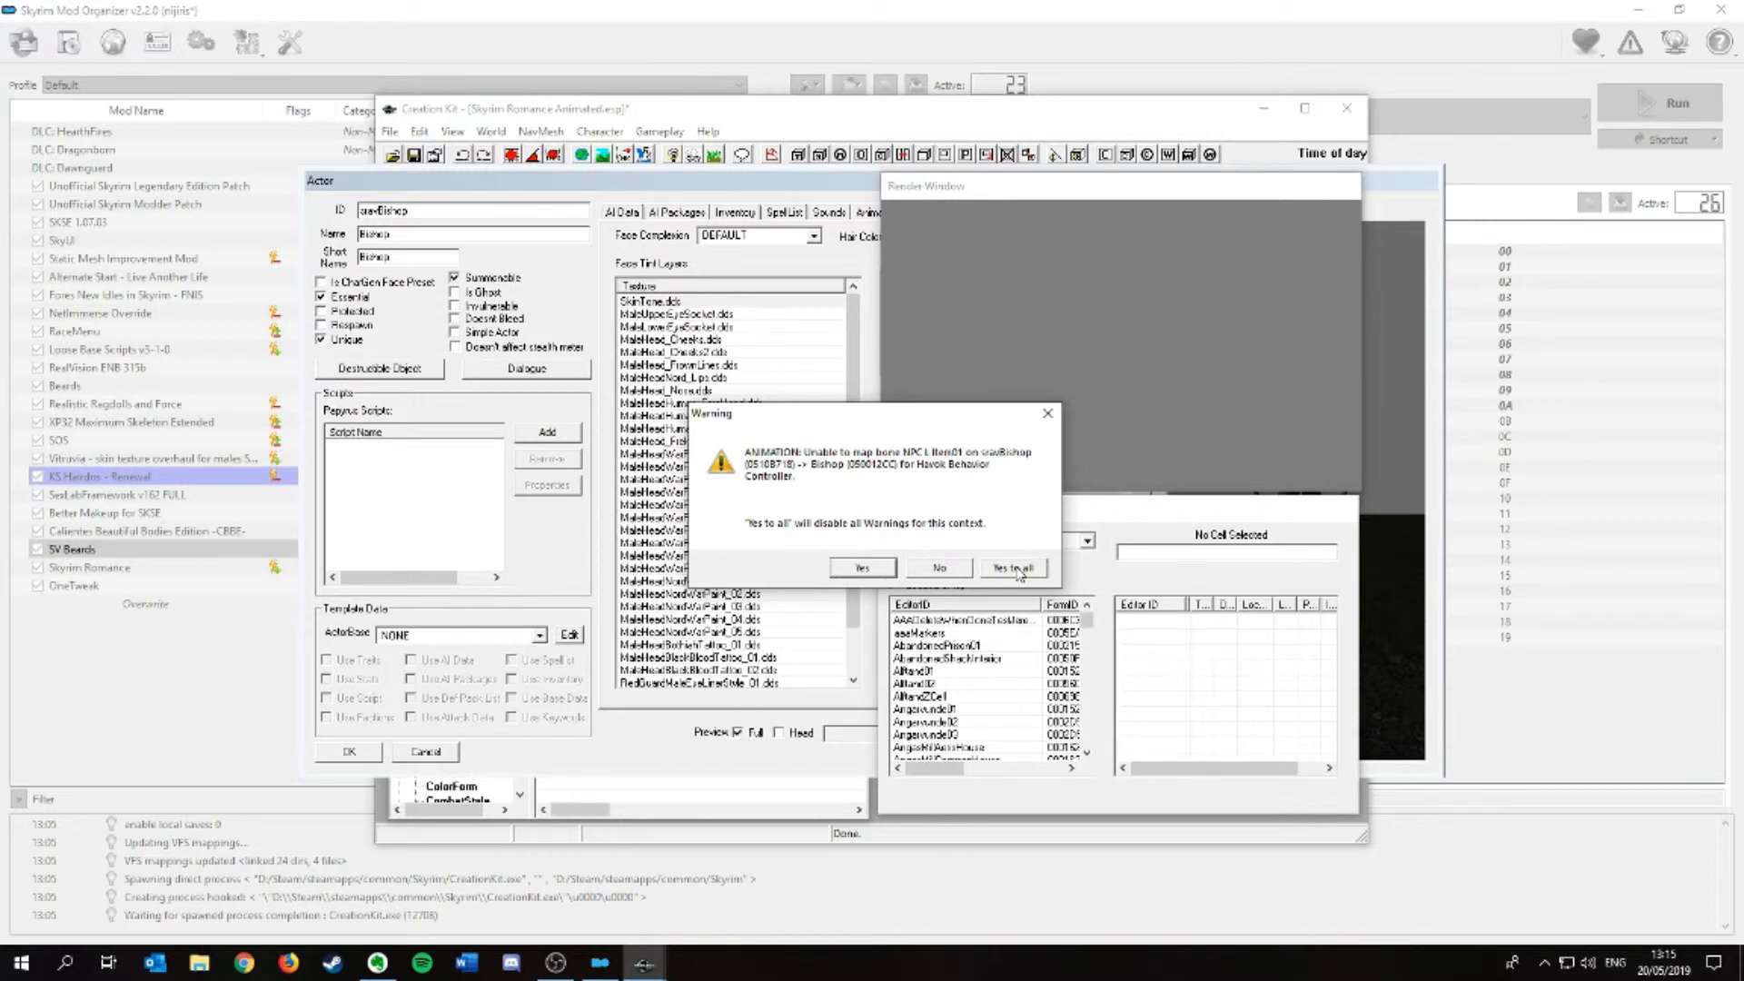
{"action": "left_click", "coordinate": [1016, 568]}
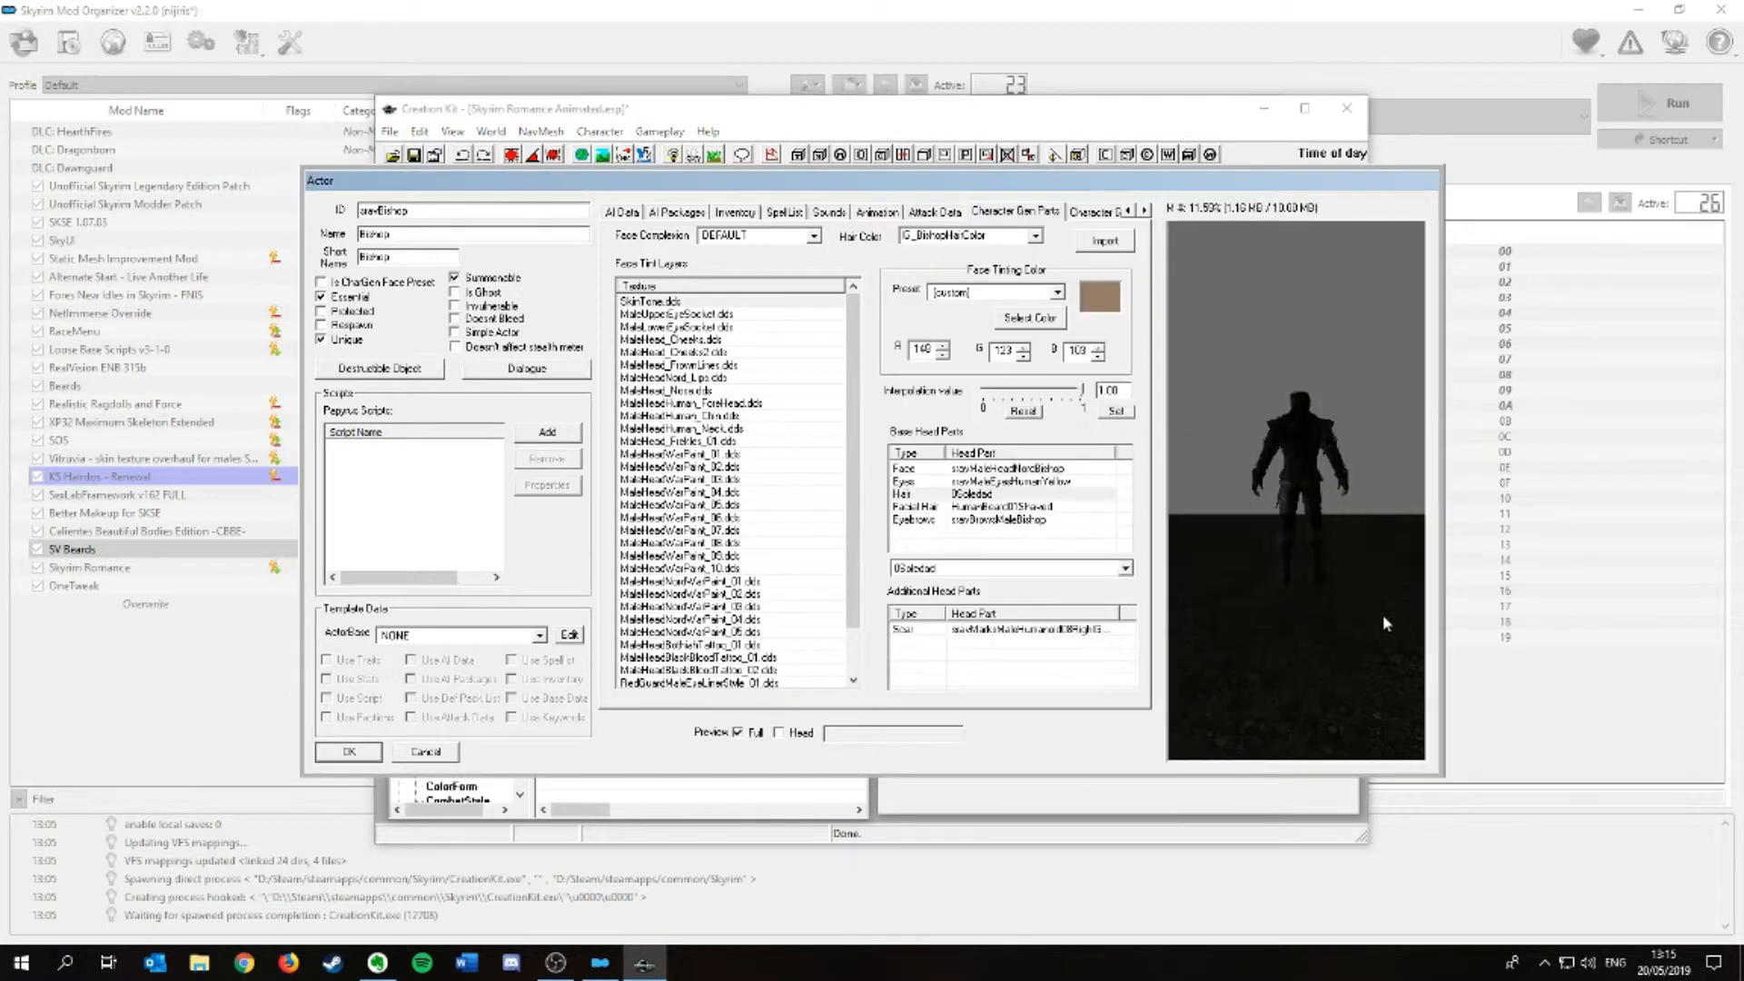
{"action": "right_click_drag", "start_coordinate": [1314, 499], "coordinate": [196, 506]}
{"action": "right_click_drag", "start_coordinate": [1232, 454], "coordinate": [1317, 557]}
{"action": "scroll", "coordinate": [1290, 473], "scroll_direction": "up", "scroll_amount": 5}
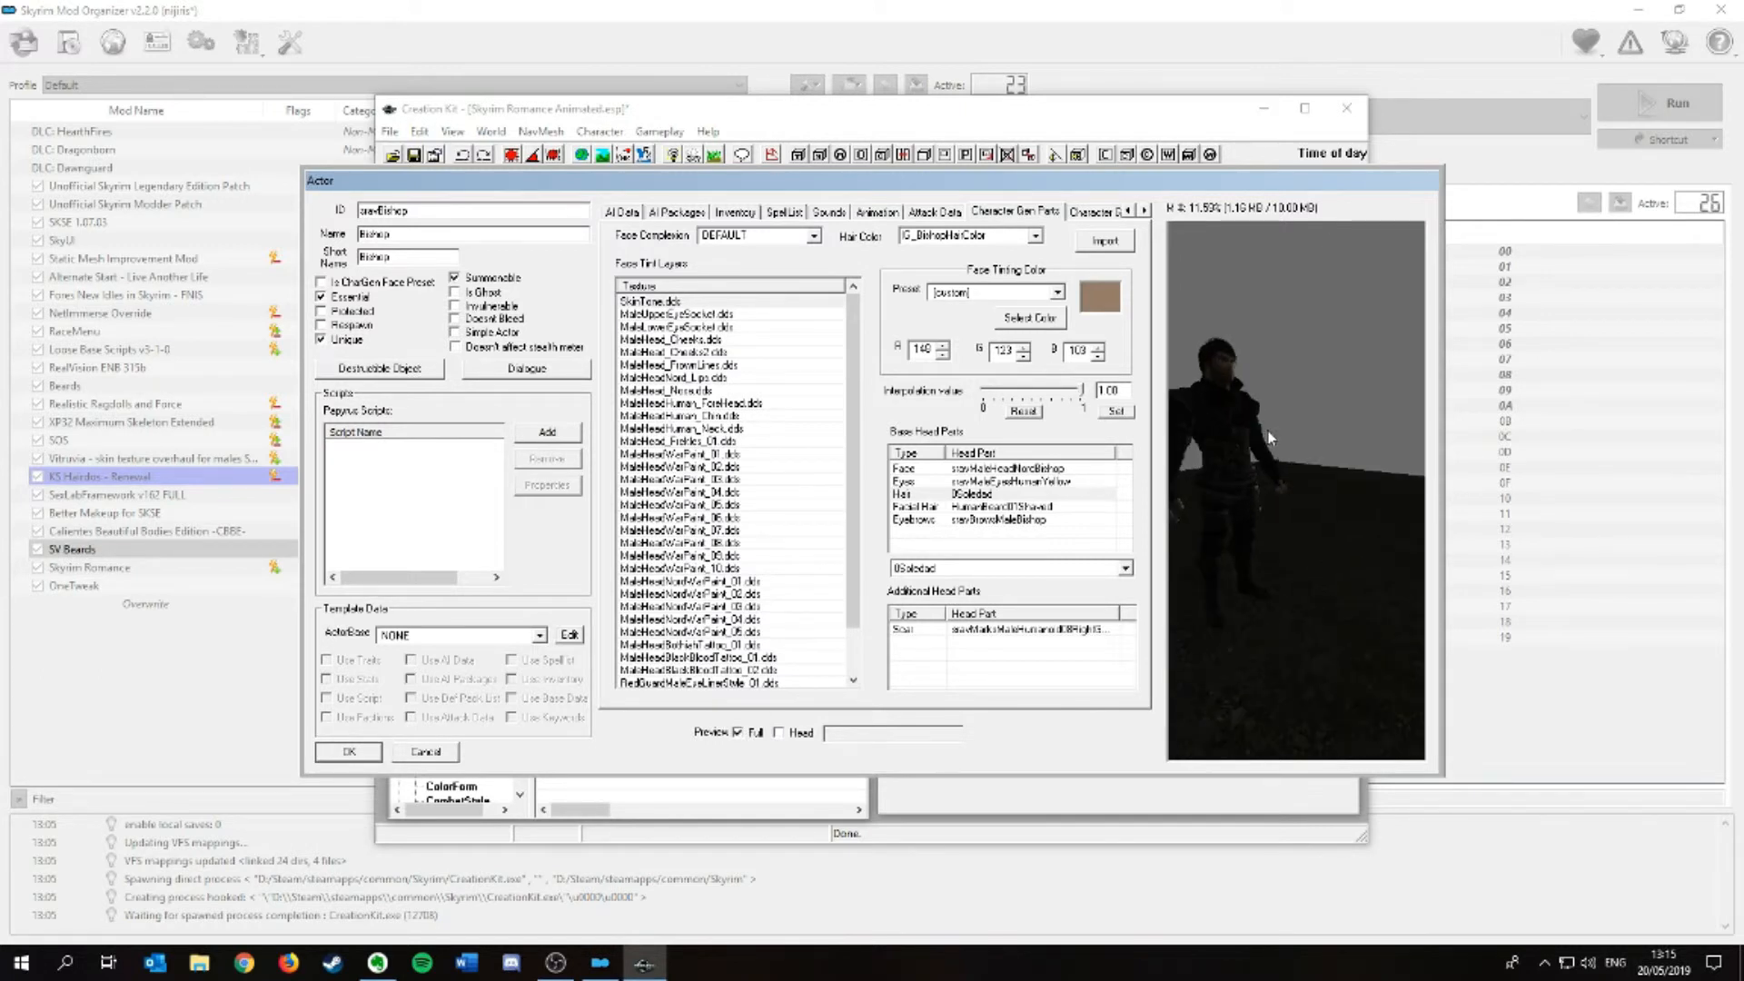
{"action": "right_click_drag", "start_coordinate": [1535, 443], "coordinate": [1350, 488]}
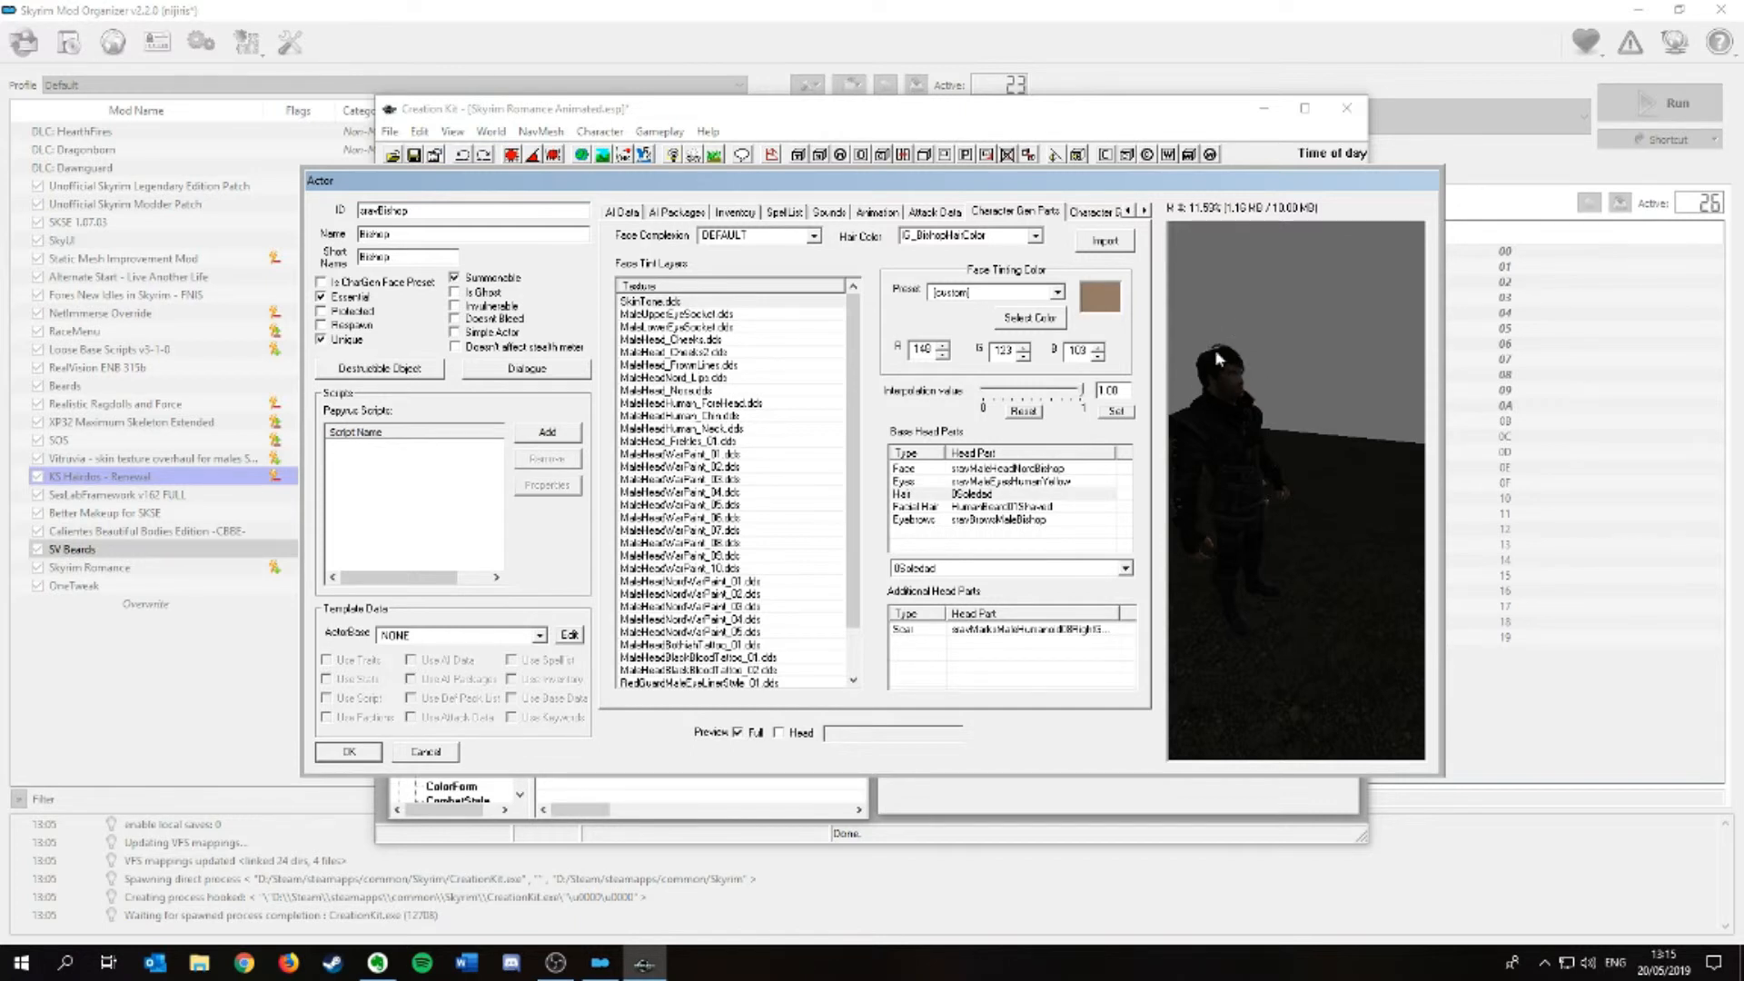
- Set Bishop's facial hair head part to HumanBeards147svcb
{"action": "left_click", "coordinate": [972, 508]}
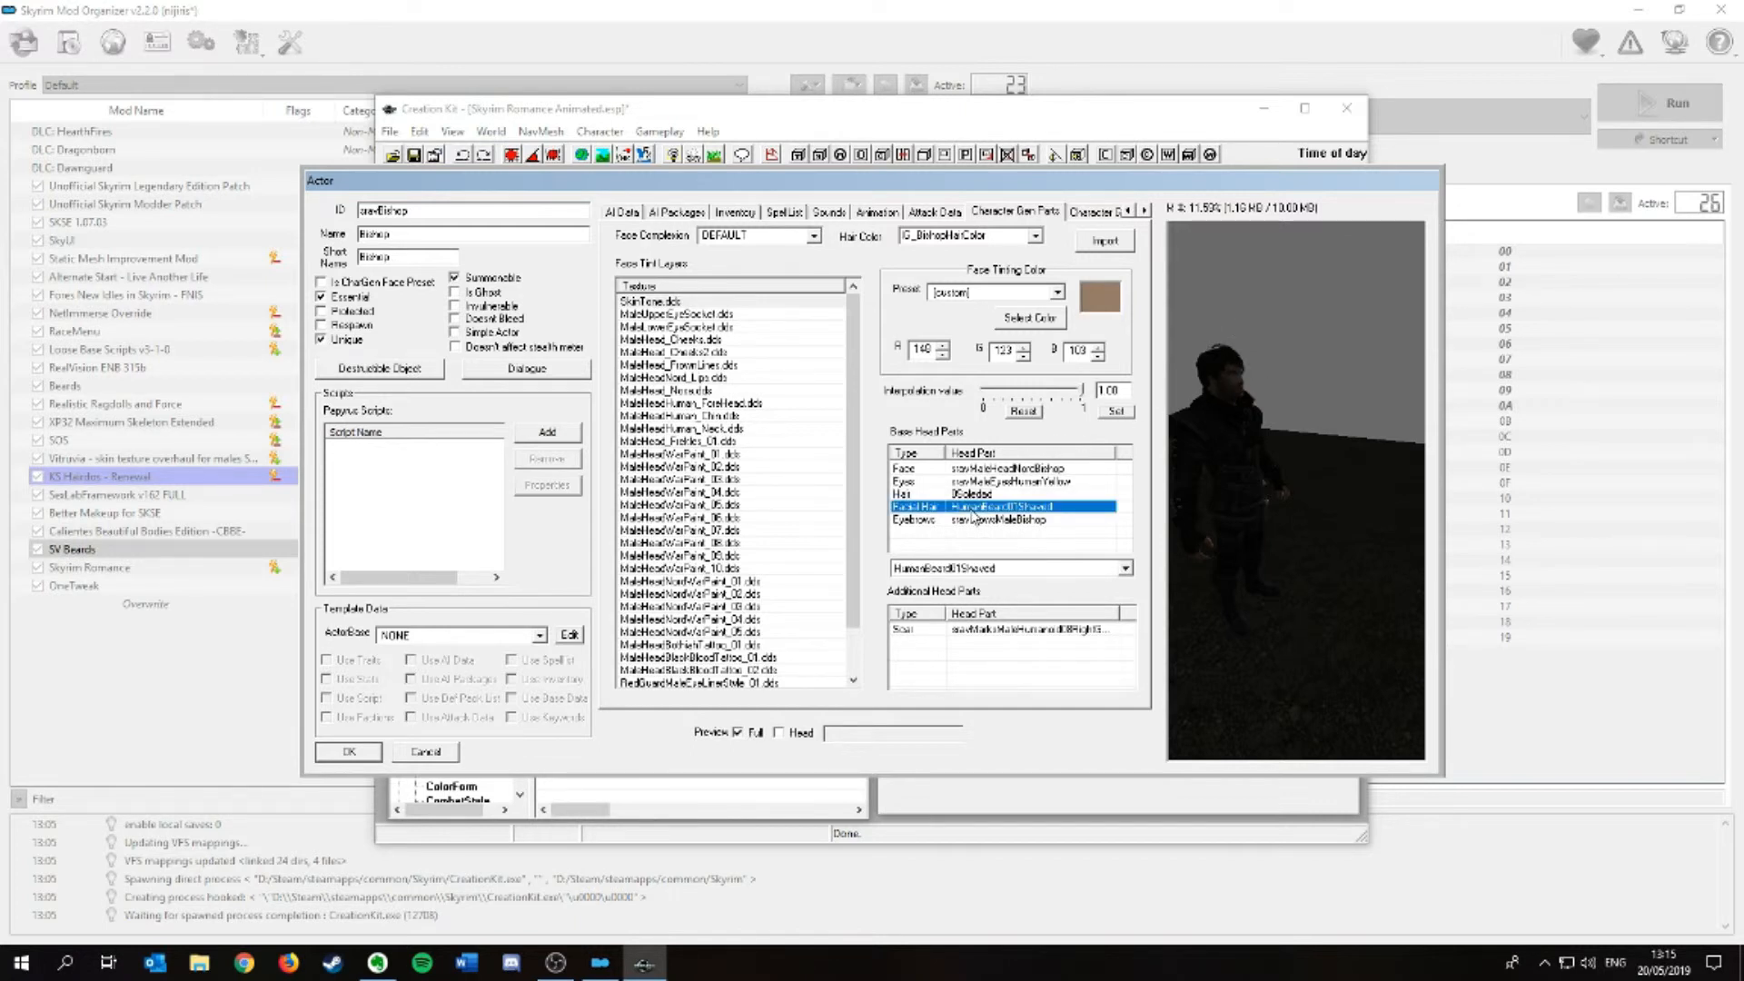
{"action": "left_click", "coordinate": [1044, 568]}
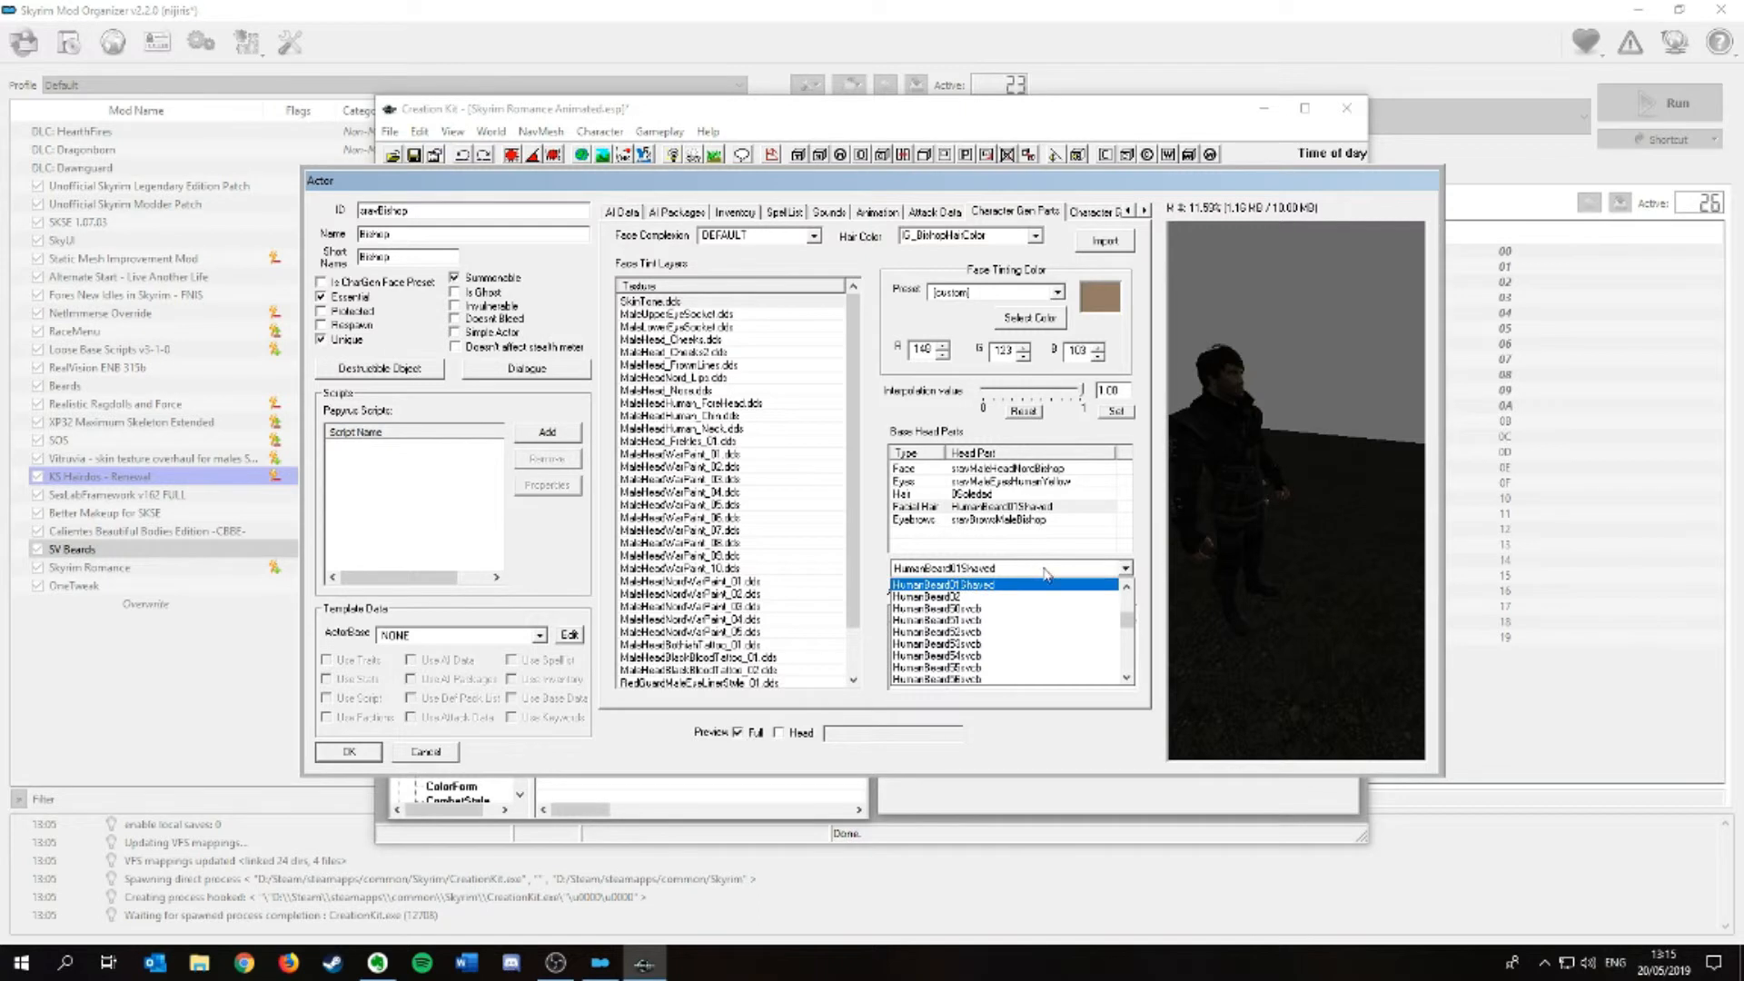
{"action": "scroll", "coordinate": [1026, 600], "scroll_direction": "down", "scroll_amount": 3}
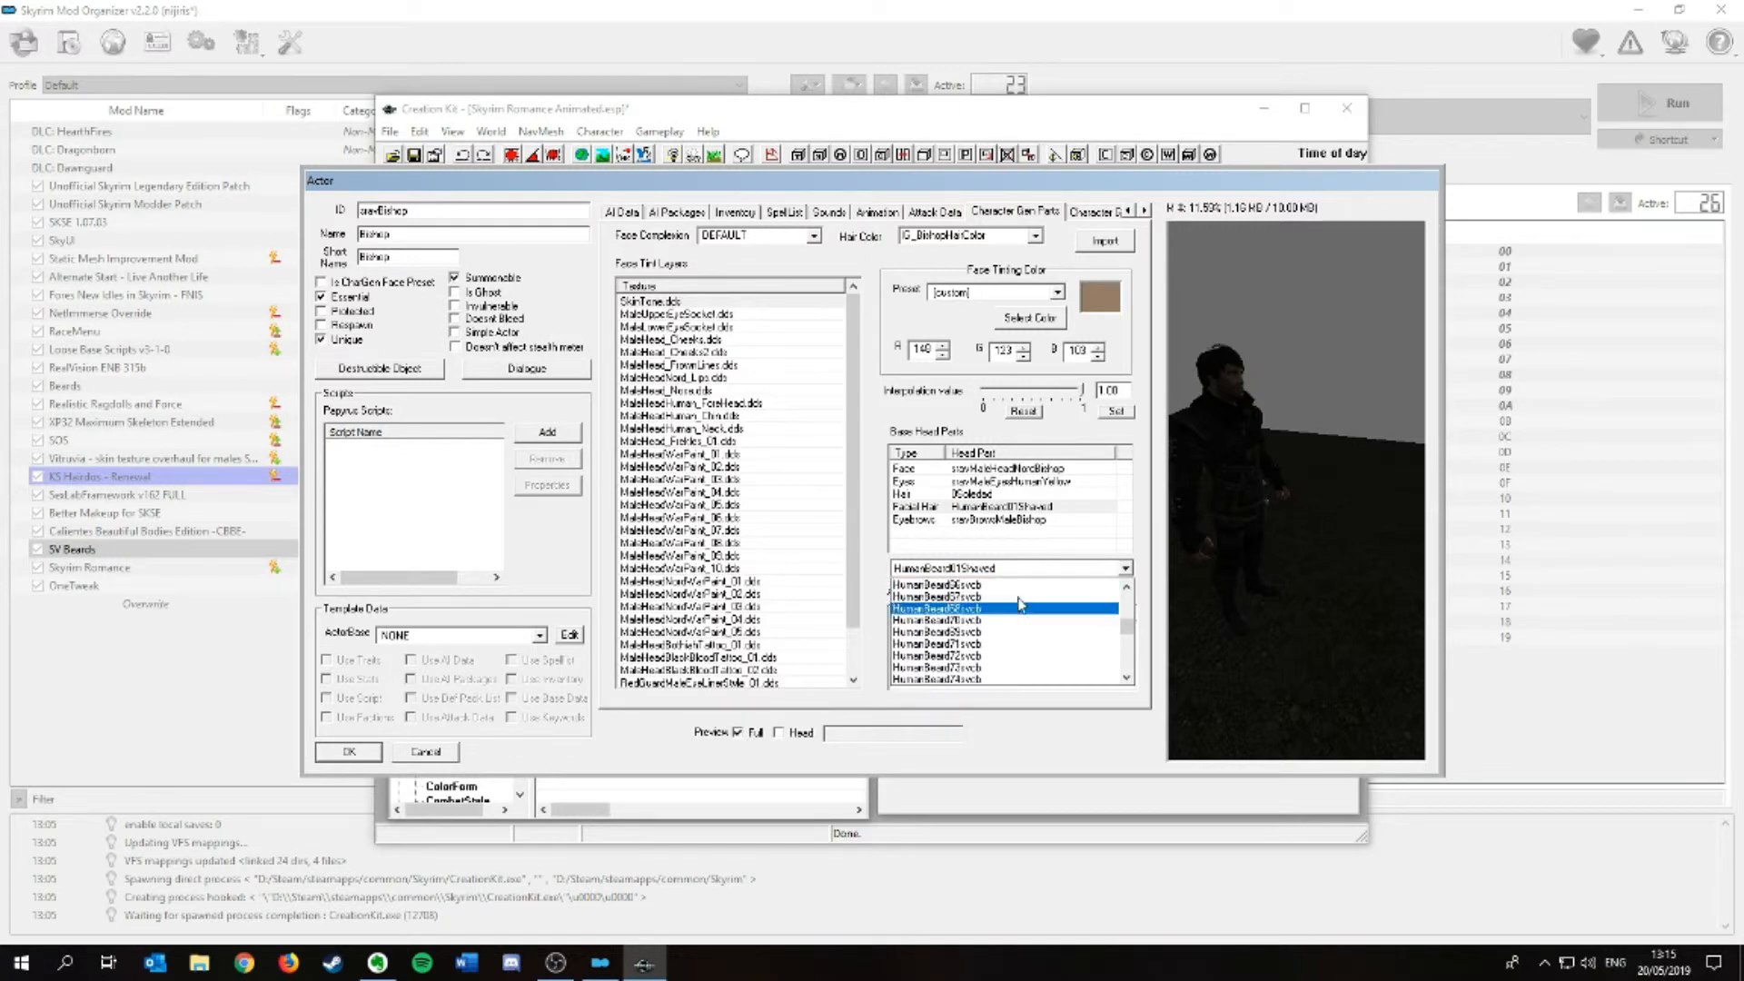
{"action": "left_click", "coordinate": [1009, 516]}
{"action": "left_click", "coordinate": [1006, 508]}
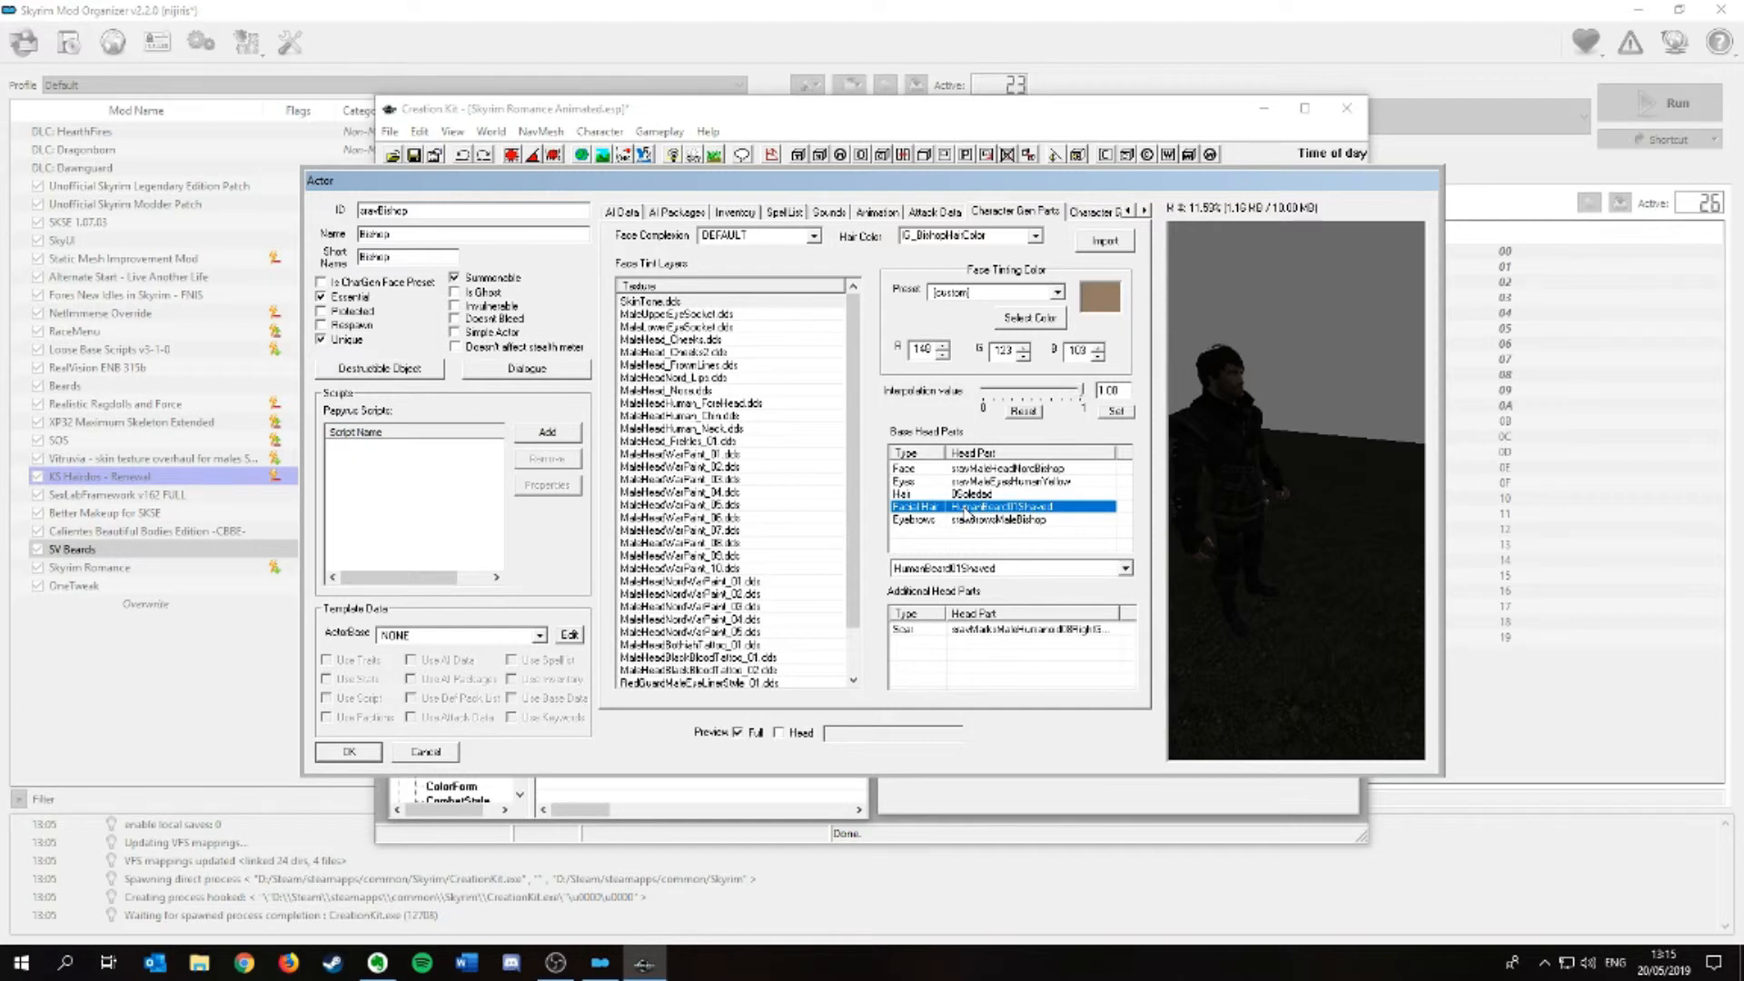
{"action": "left_click", "coordinate": [973, 568]}
{"action": "scroll", "coordinate": [972, 636], "scroll_direction": "down", "scroll_amount": 5}
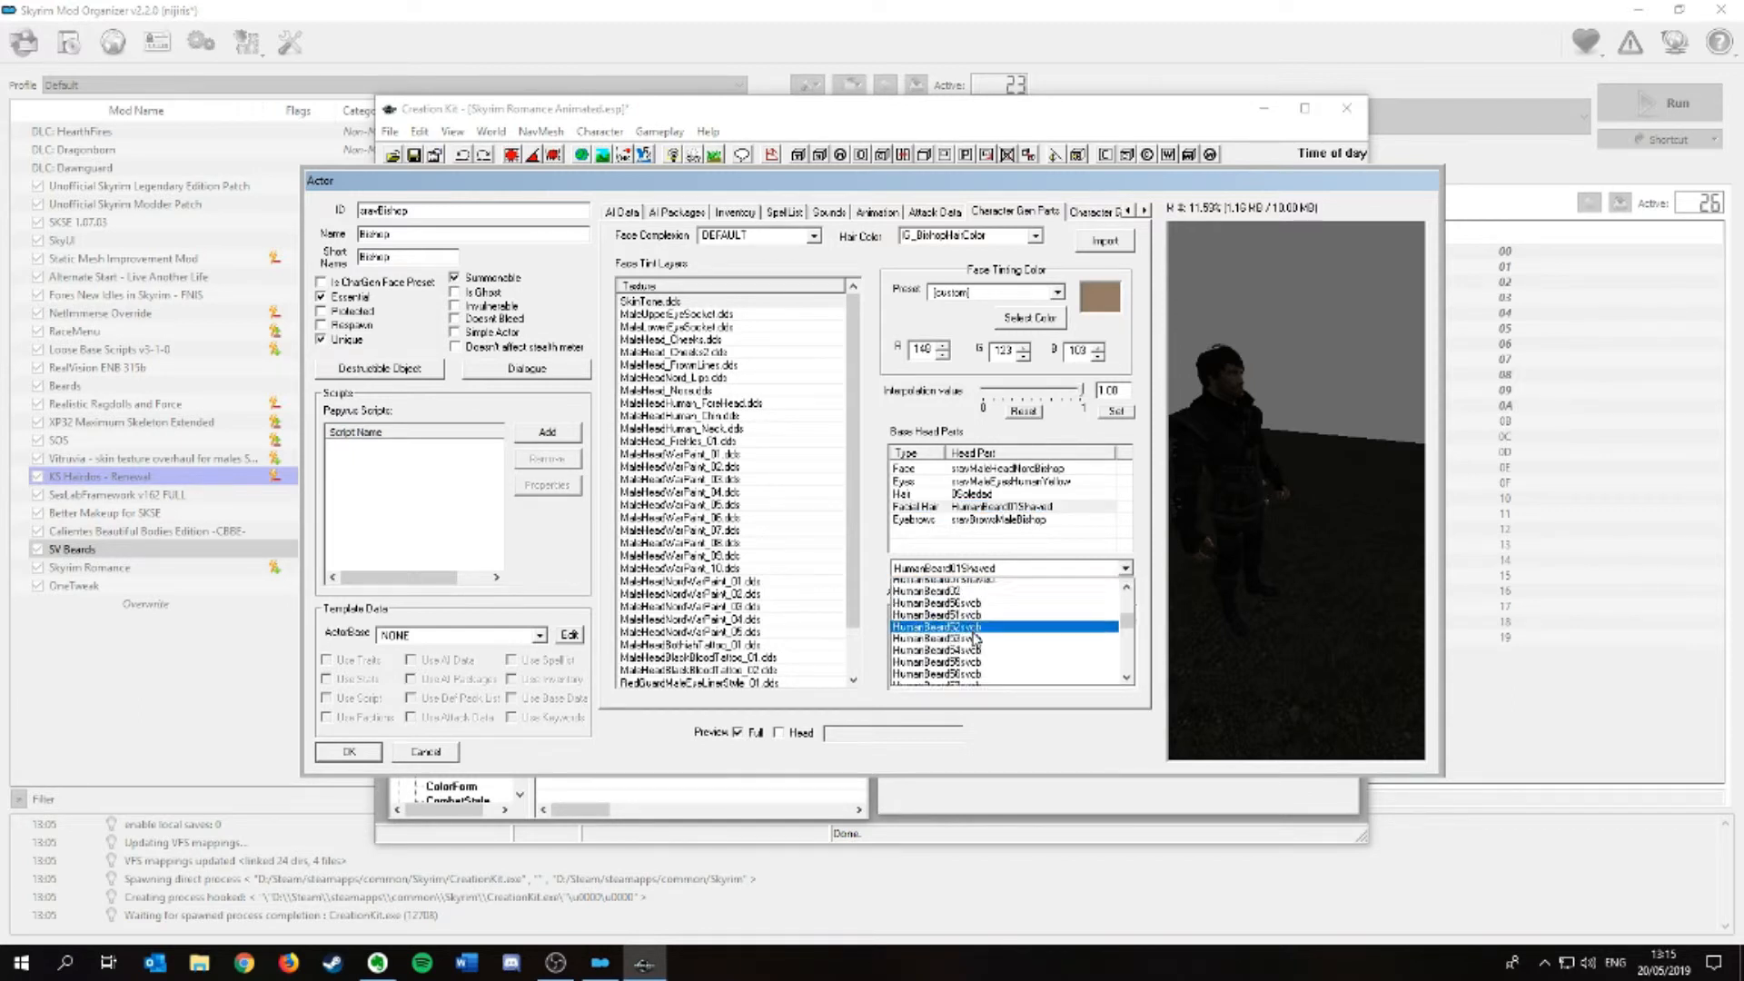
{"action": "scroll", "coordinate": [972, 640], "scroll_direction": "down", "scroll_amount": 10}
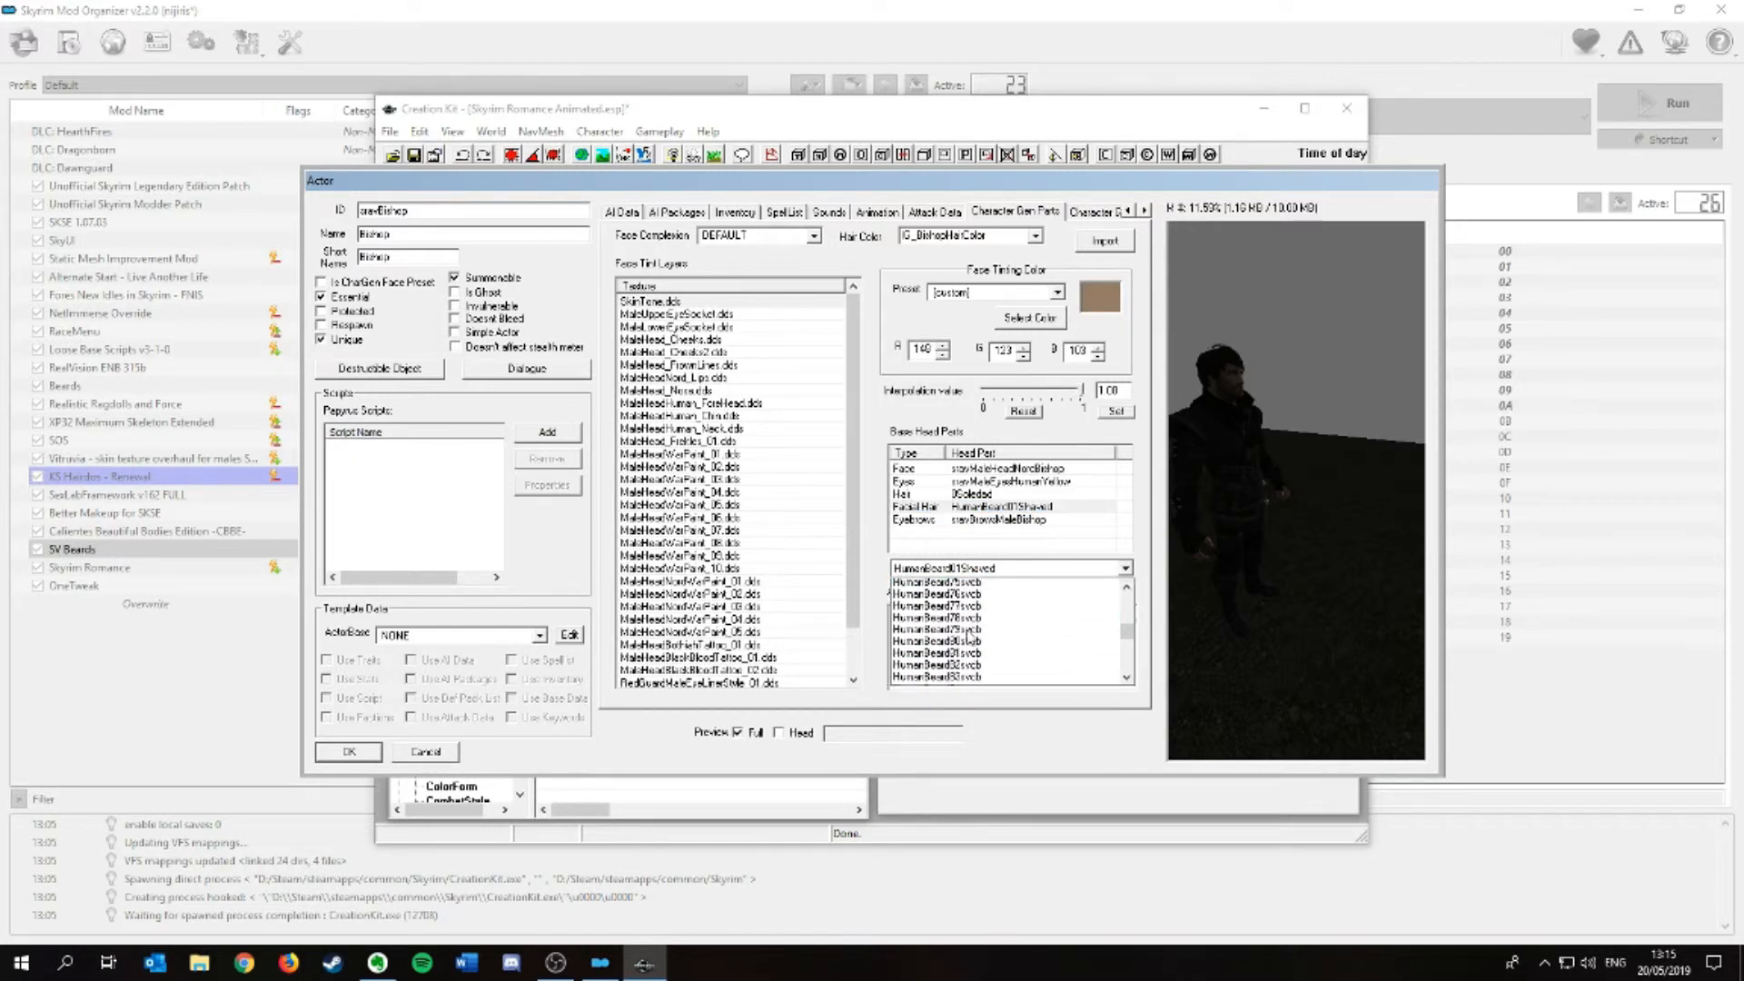
{"action": "scroll", "coordinate": [970, 640], "scroll_direction": "down", "scroll_amount": 9}
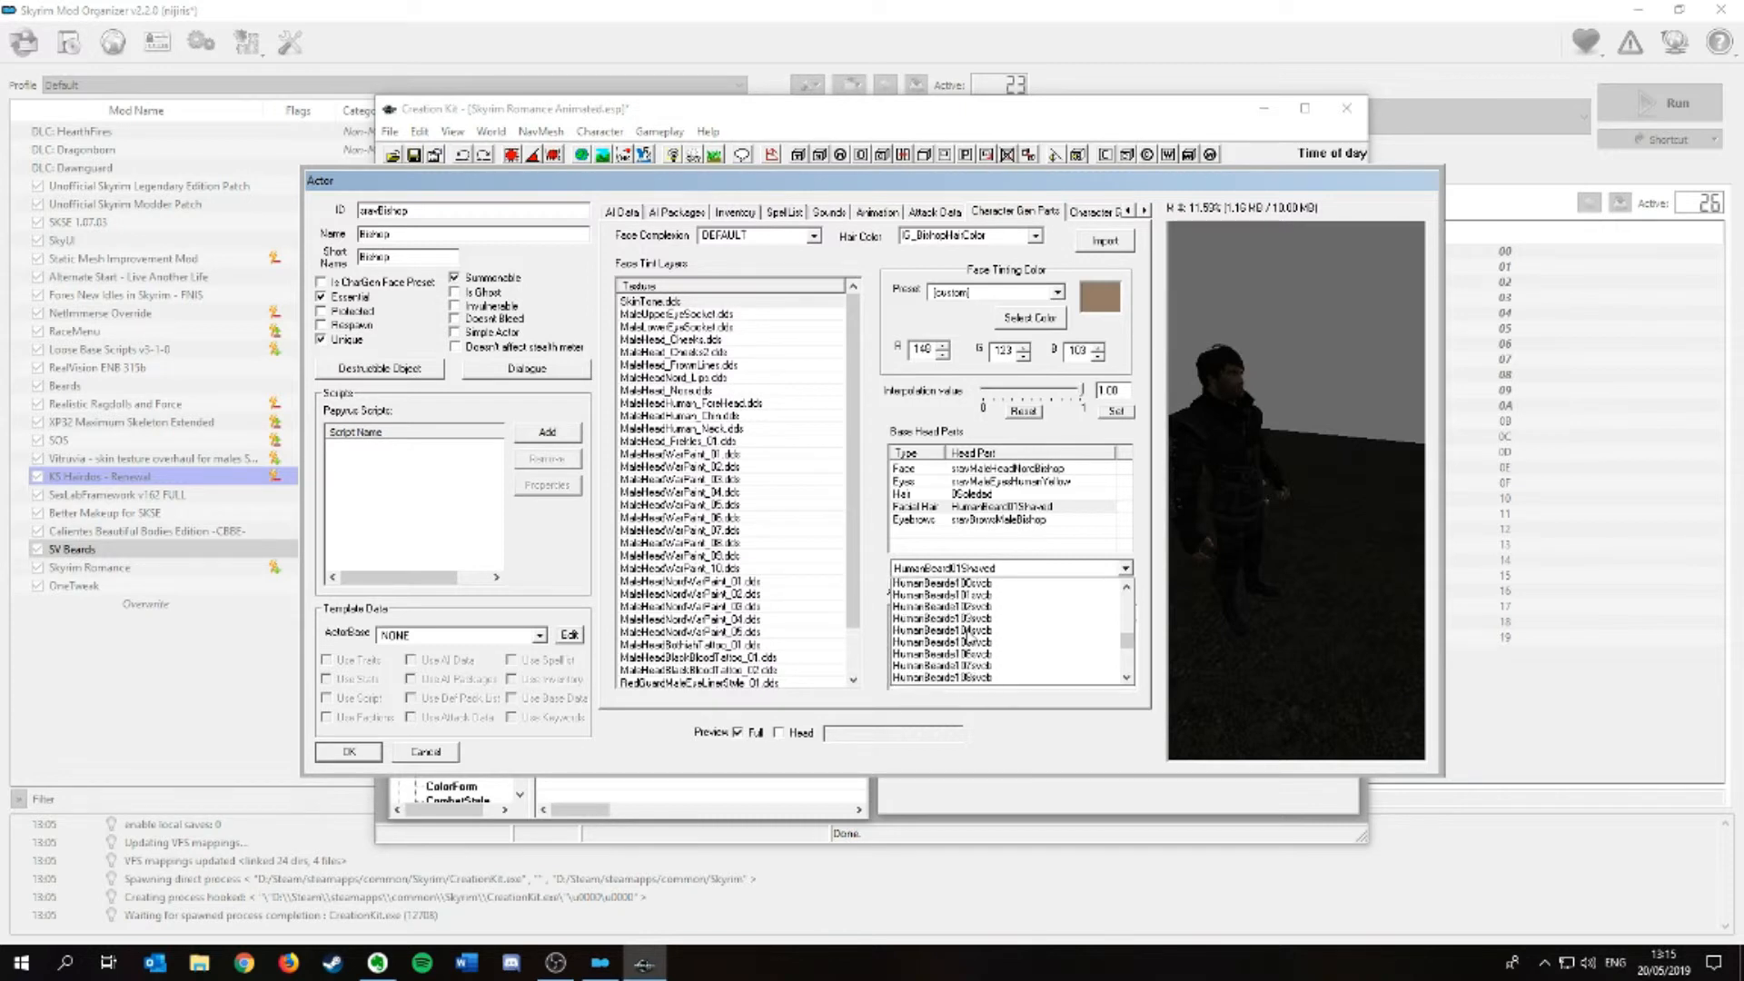
{"action": "scroll", "coordinate": [970, 636], "scroll_direction": "down", "scroll_amount": 8}
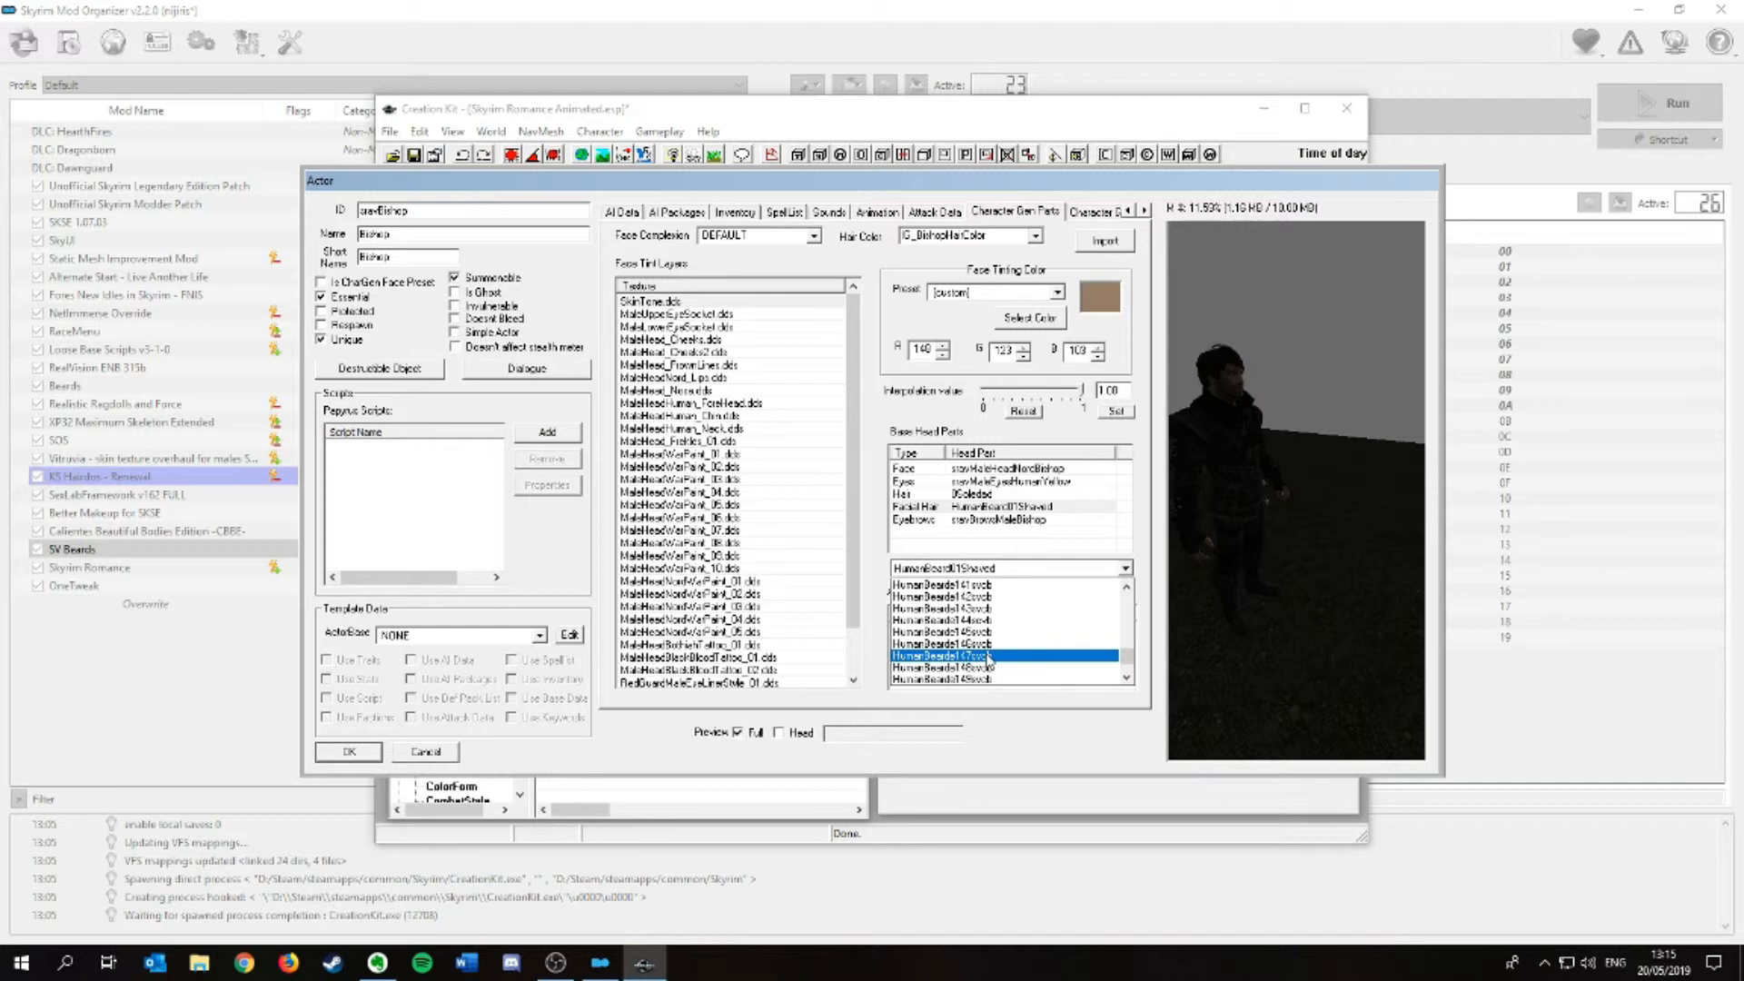
{"action": "left_click", "coordinate": [988, 655]}
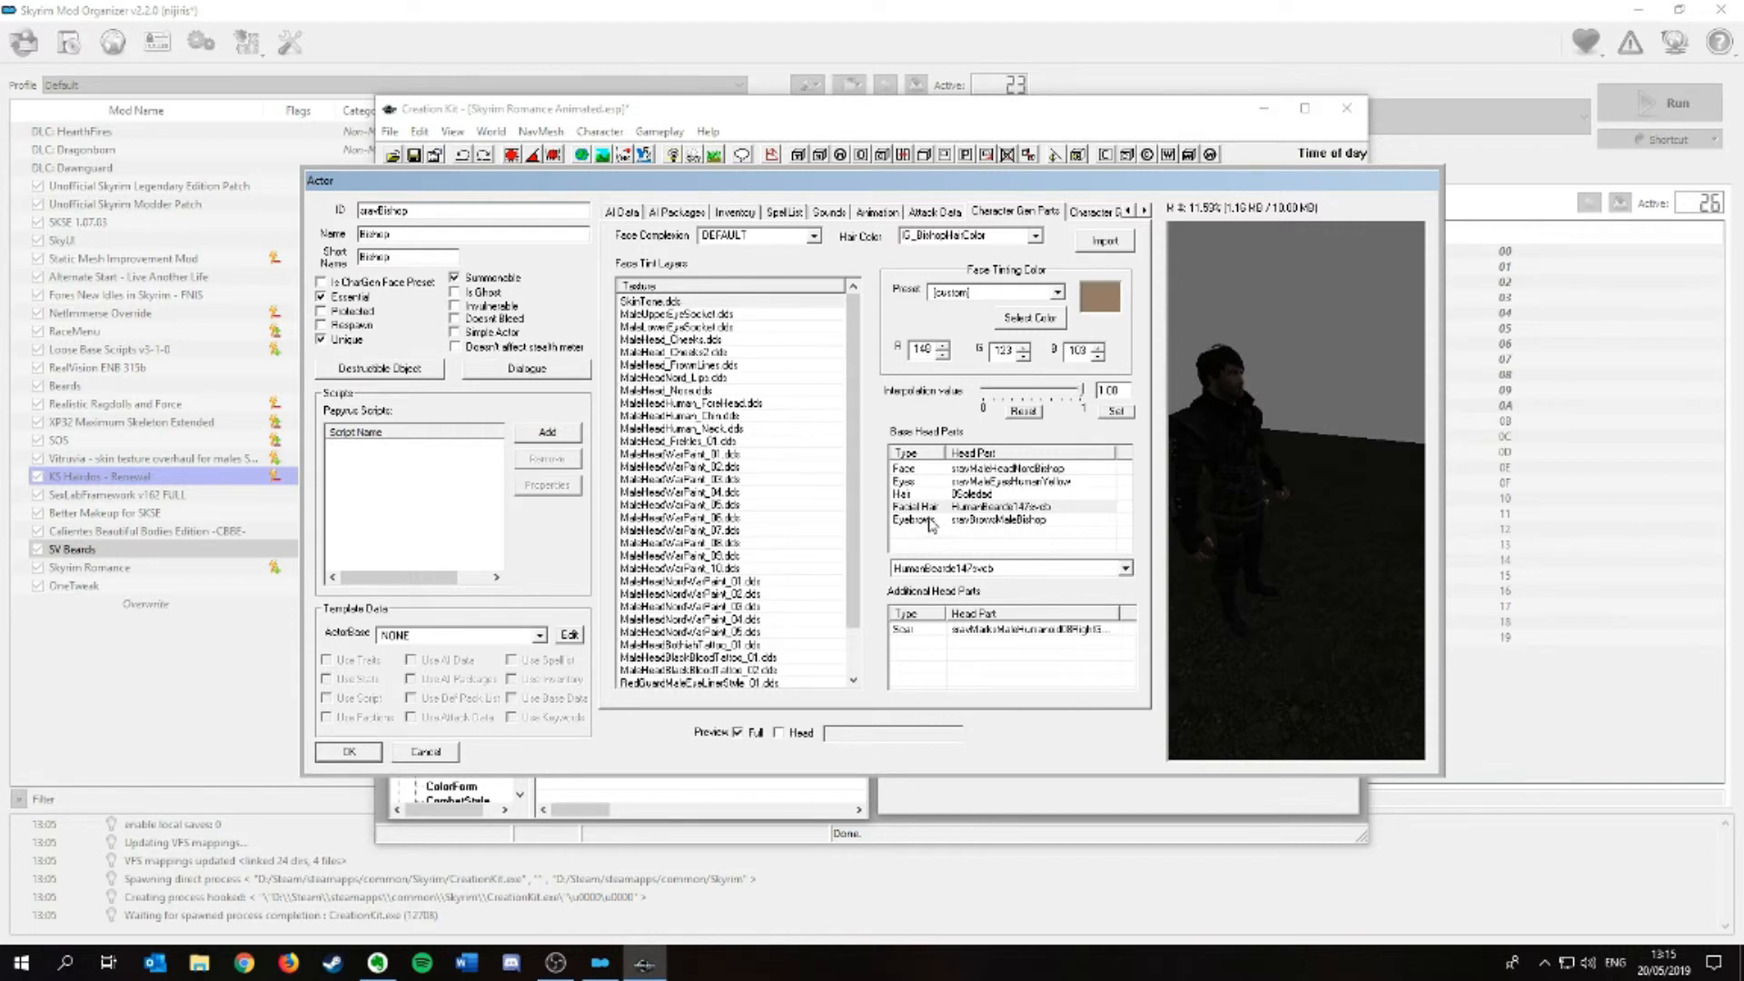
{"action": "left_click", "coordinate": [972, 507]}
- Replace Bishop's face head part with MaleHeadNord
{"action": "left_click", "coordinate": [1075, 468]}
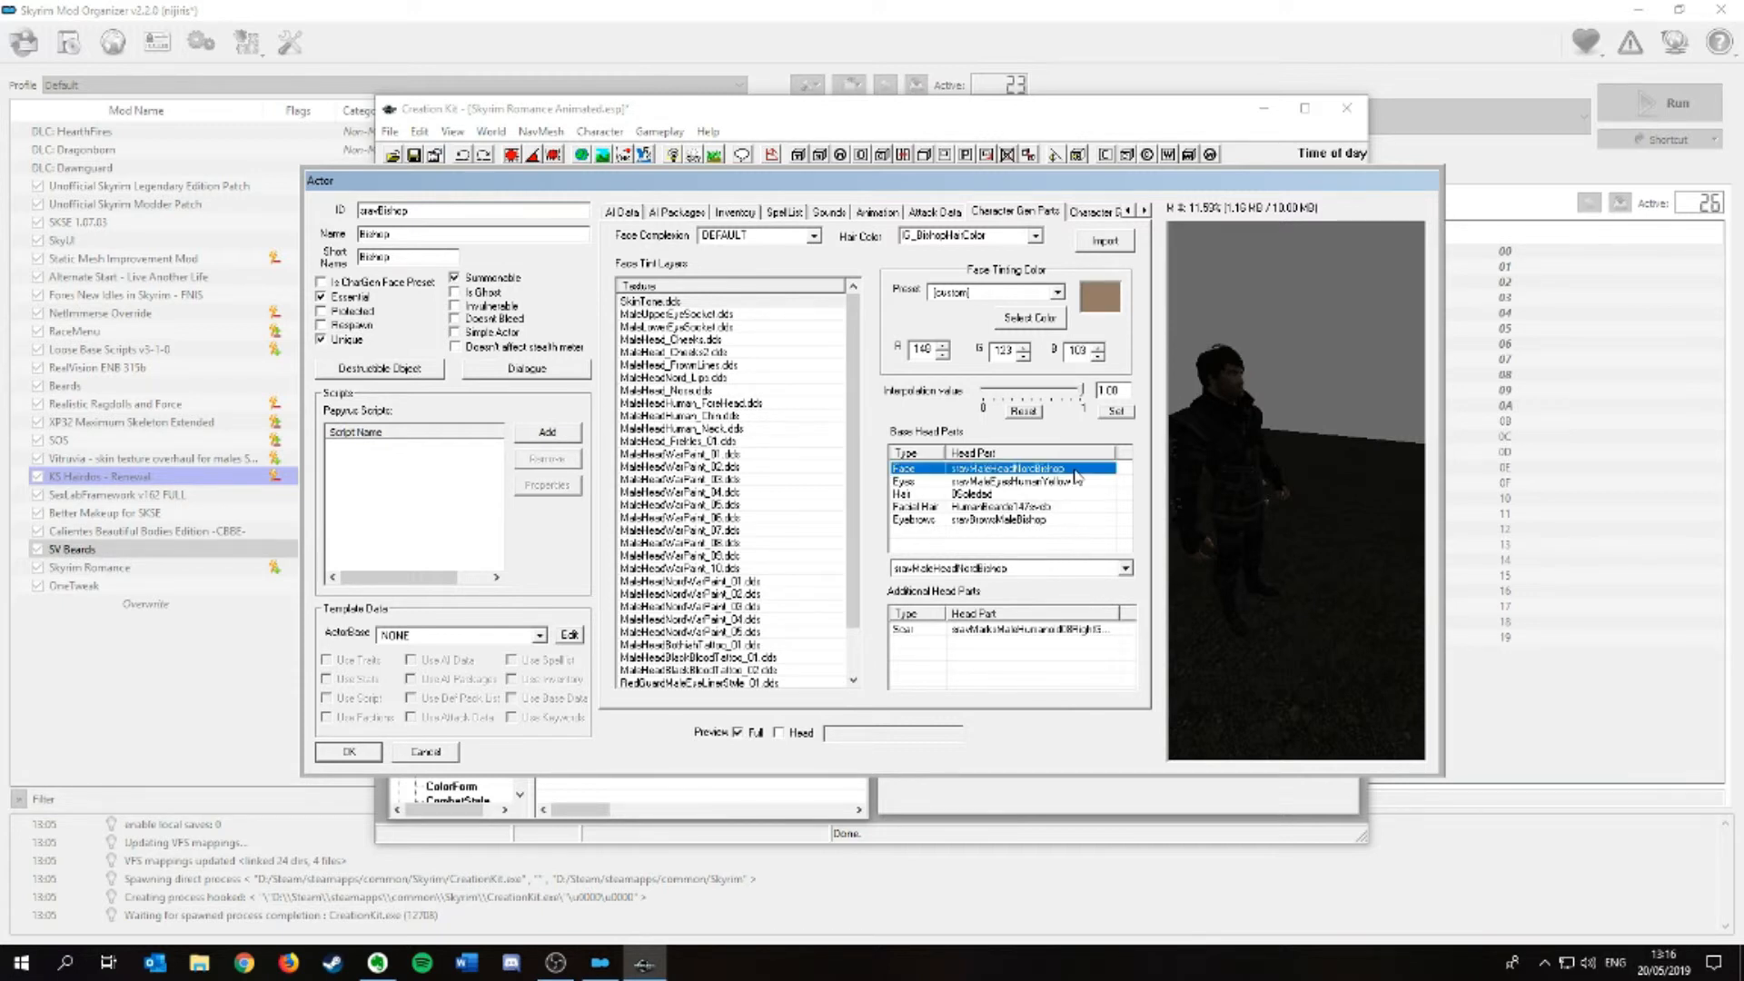
{"action": "left_click", "coordinate": [1024, 569]}
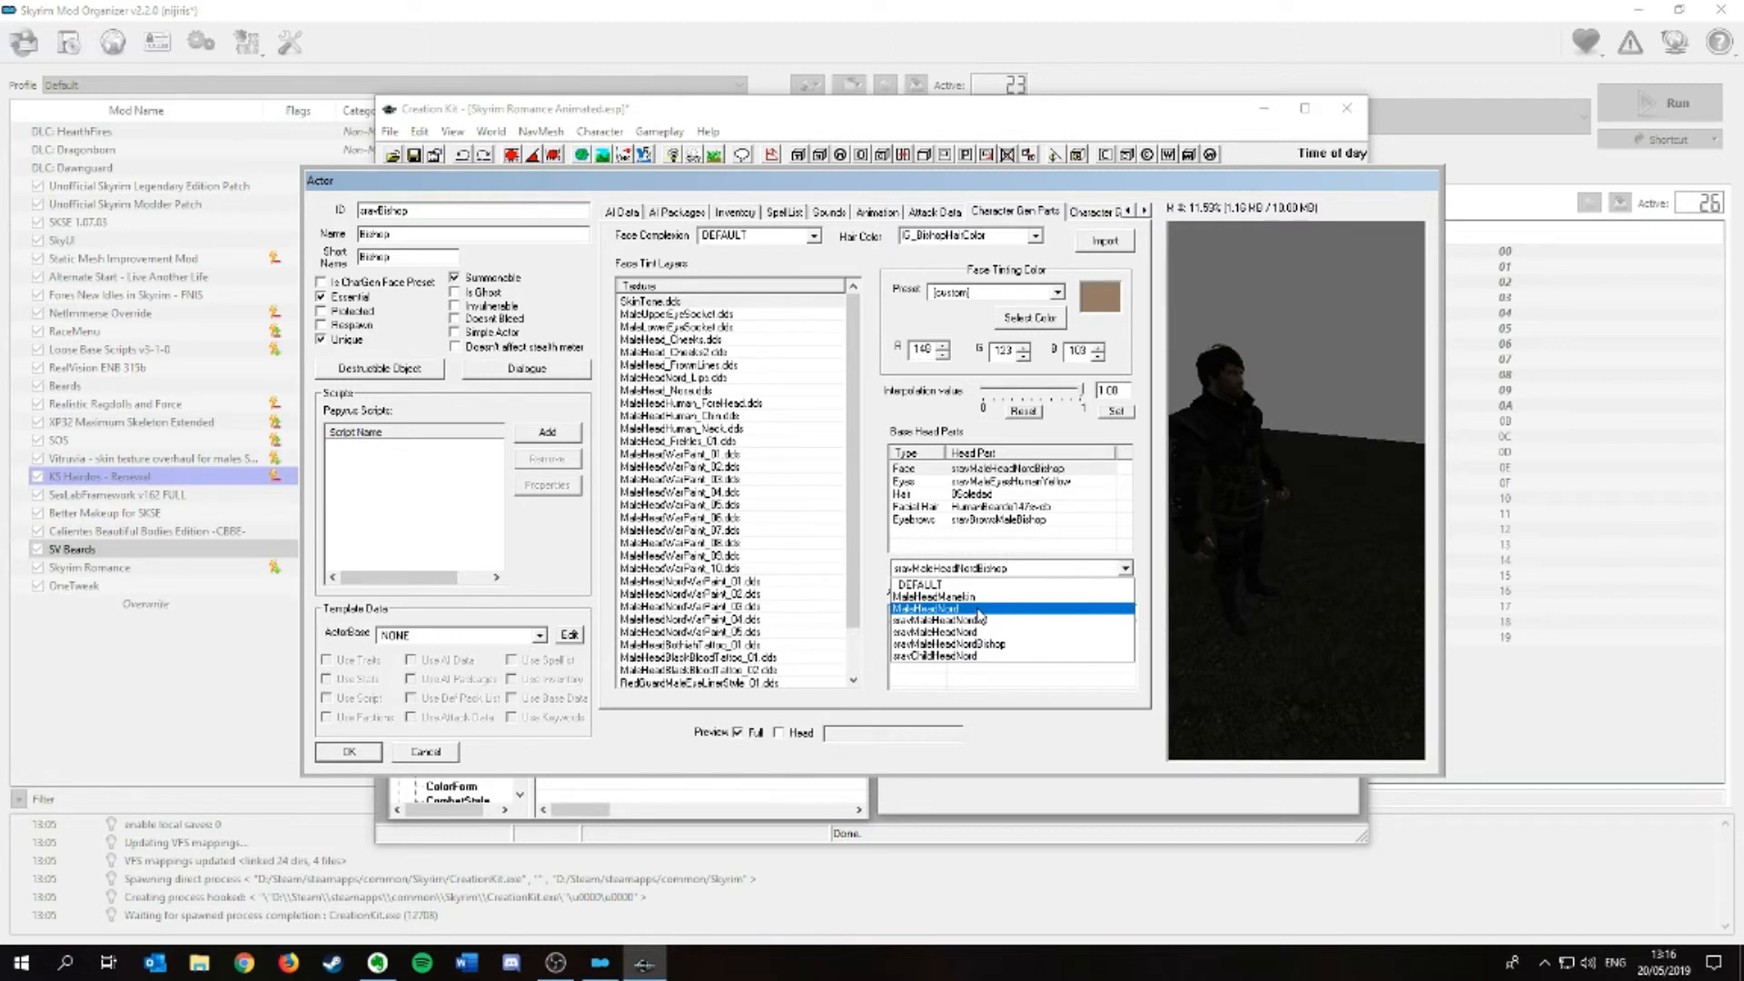
{"action": "left_click", "coordinate": [977, 609]}
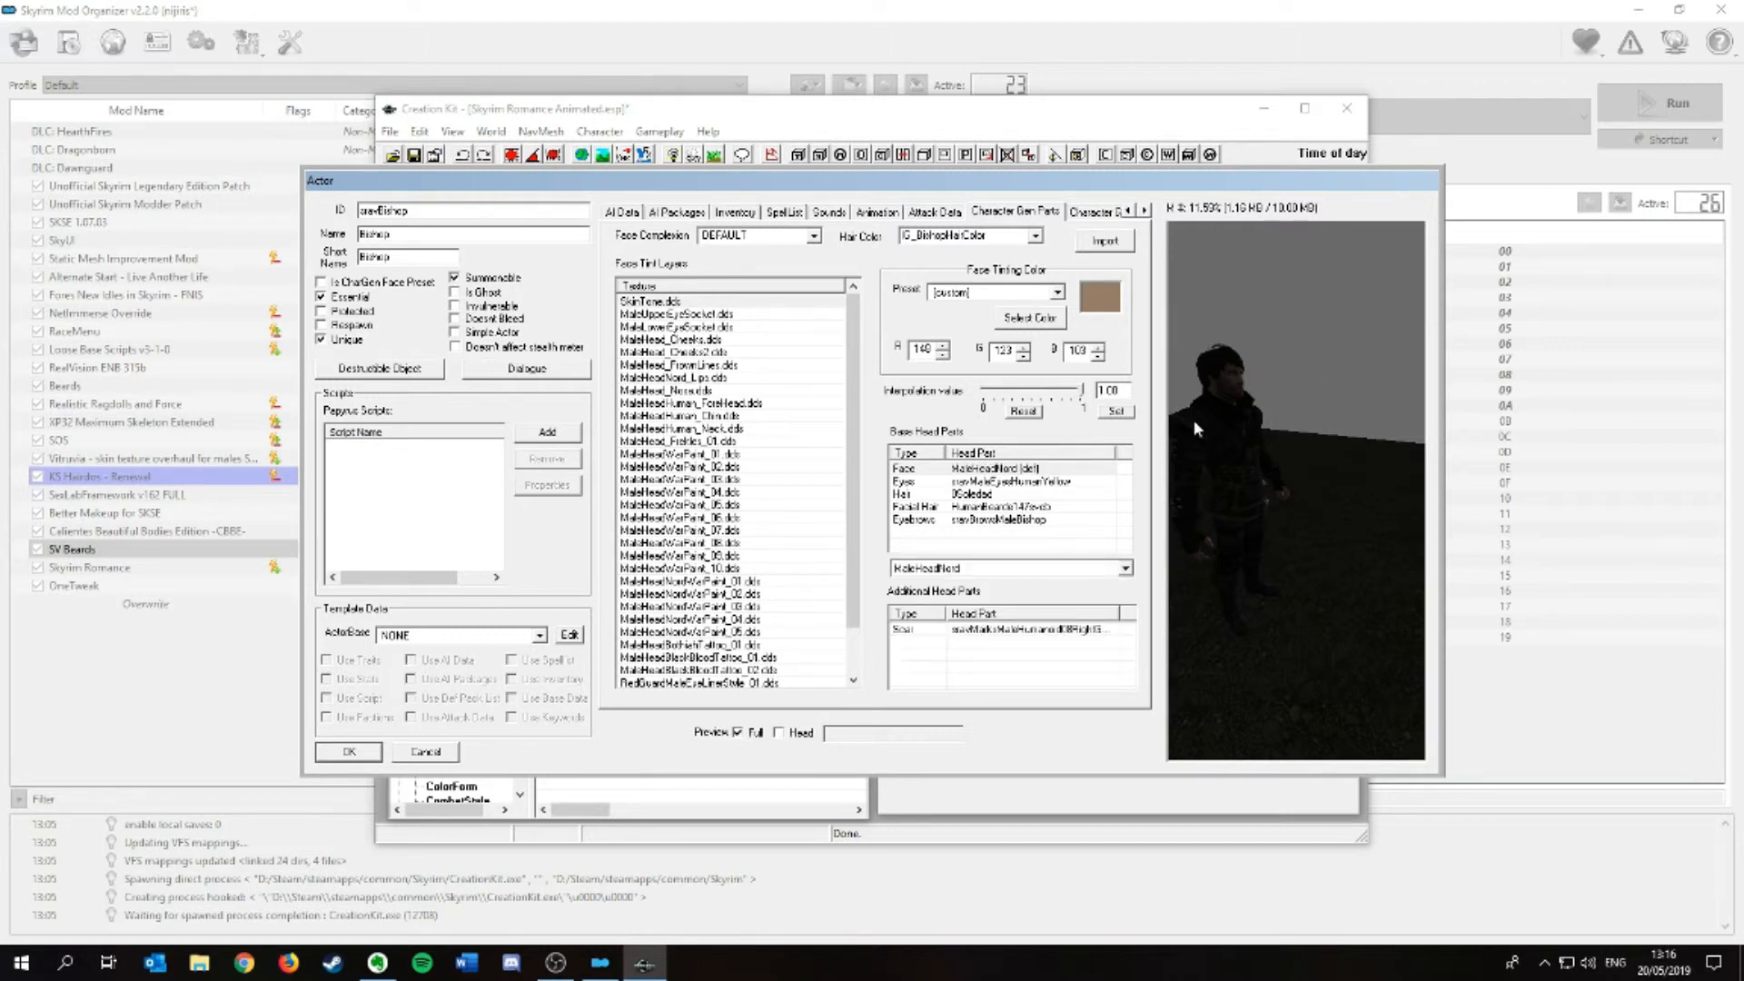
- Check Bishop's changed head in the preview and accept the actor's changes
{"action": "left_click", "coordinate": [757, 733]}
{"action": "left_click_drag", "start_coordinate": [1271, 451], "coordinate": [1385, 487]}
{"action": "scroll", "coordinate": [1242, 383], "scroll_direction": "up", "scroll_amount": 2}
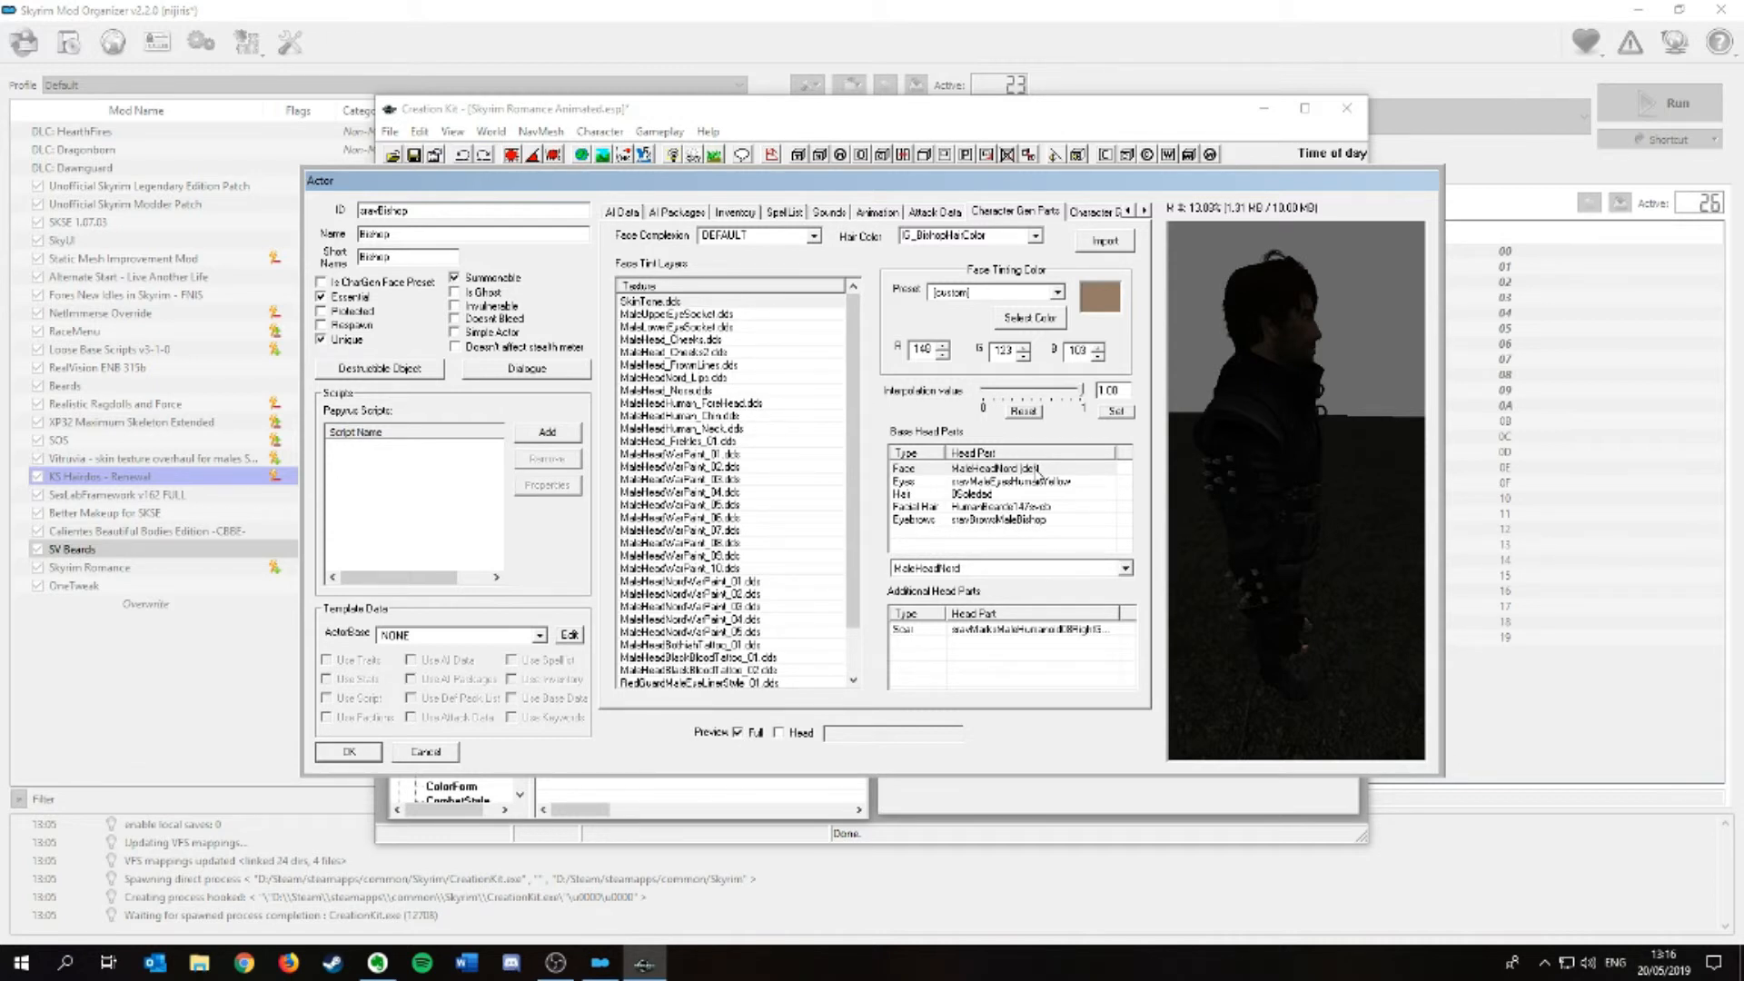
{"action": "left_click", "coordinate": [349, 752]}
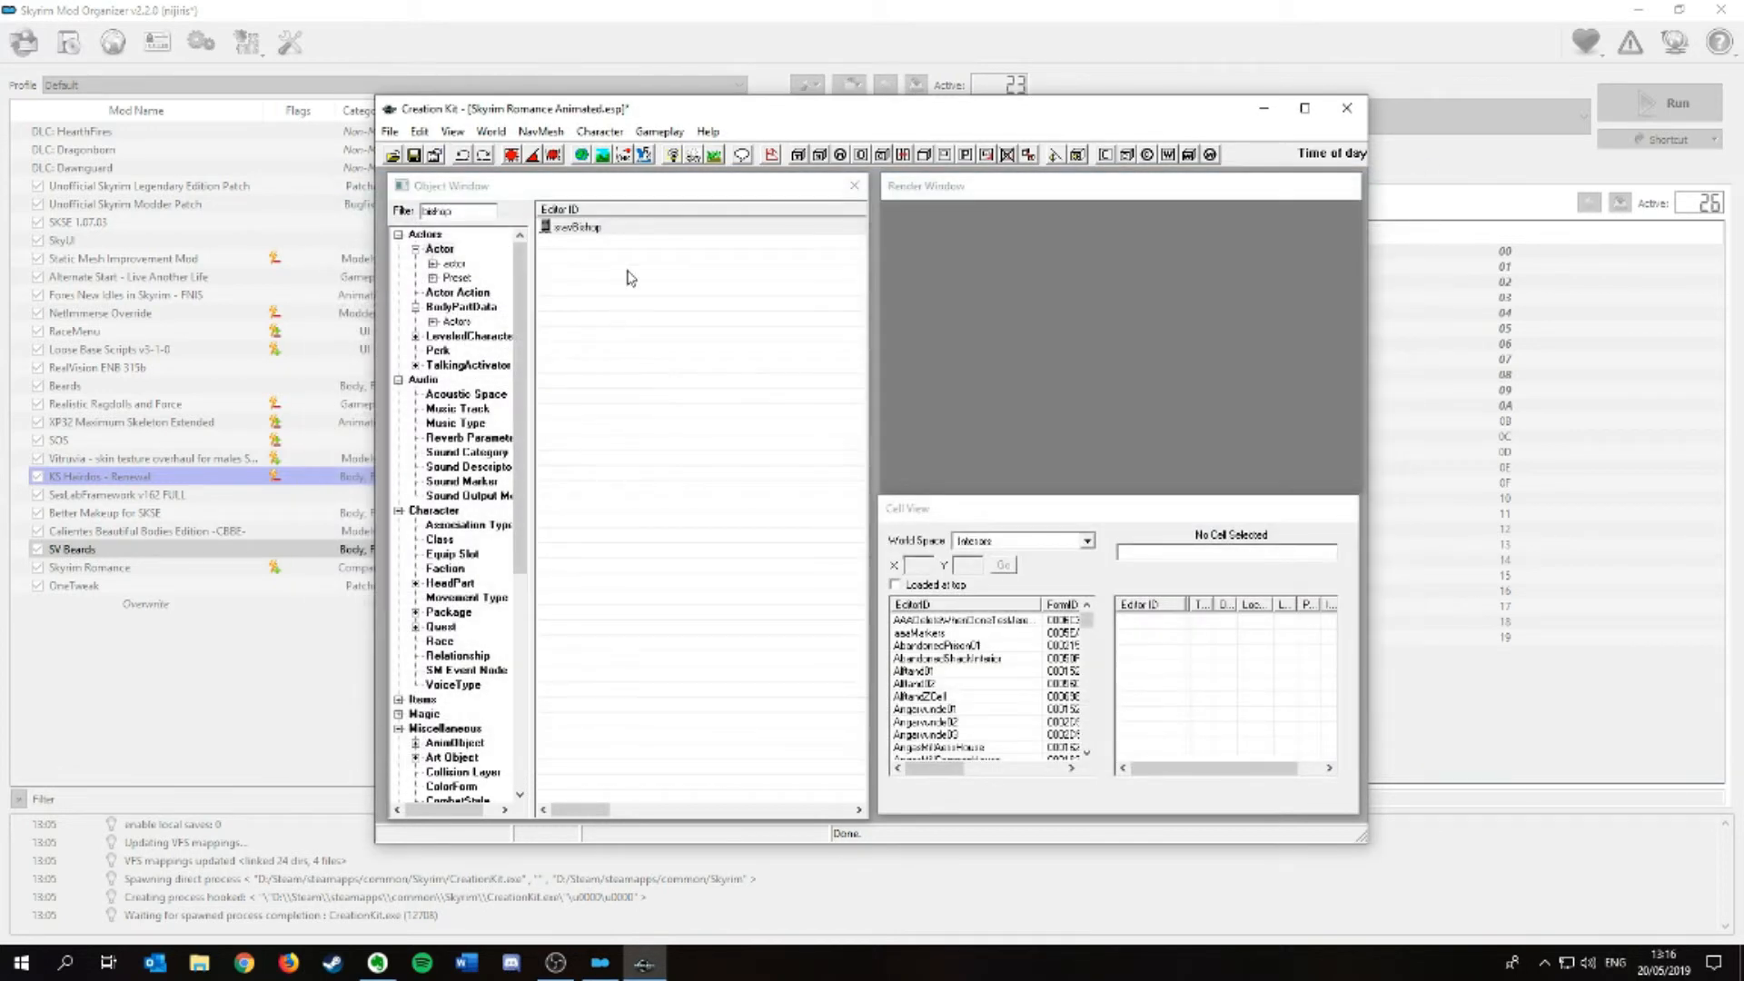
- Export the face gen data for the Bishop actor and save the plugin
{"action": "left_click", "coordinate": [592, 228]}
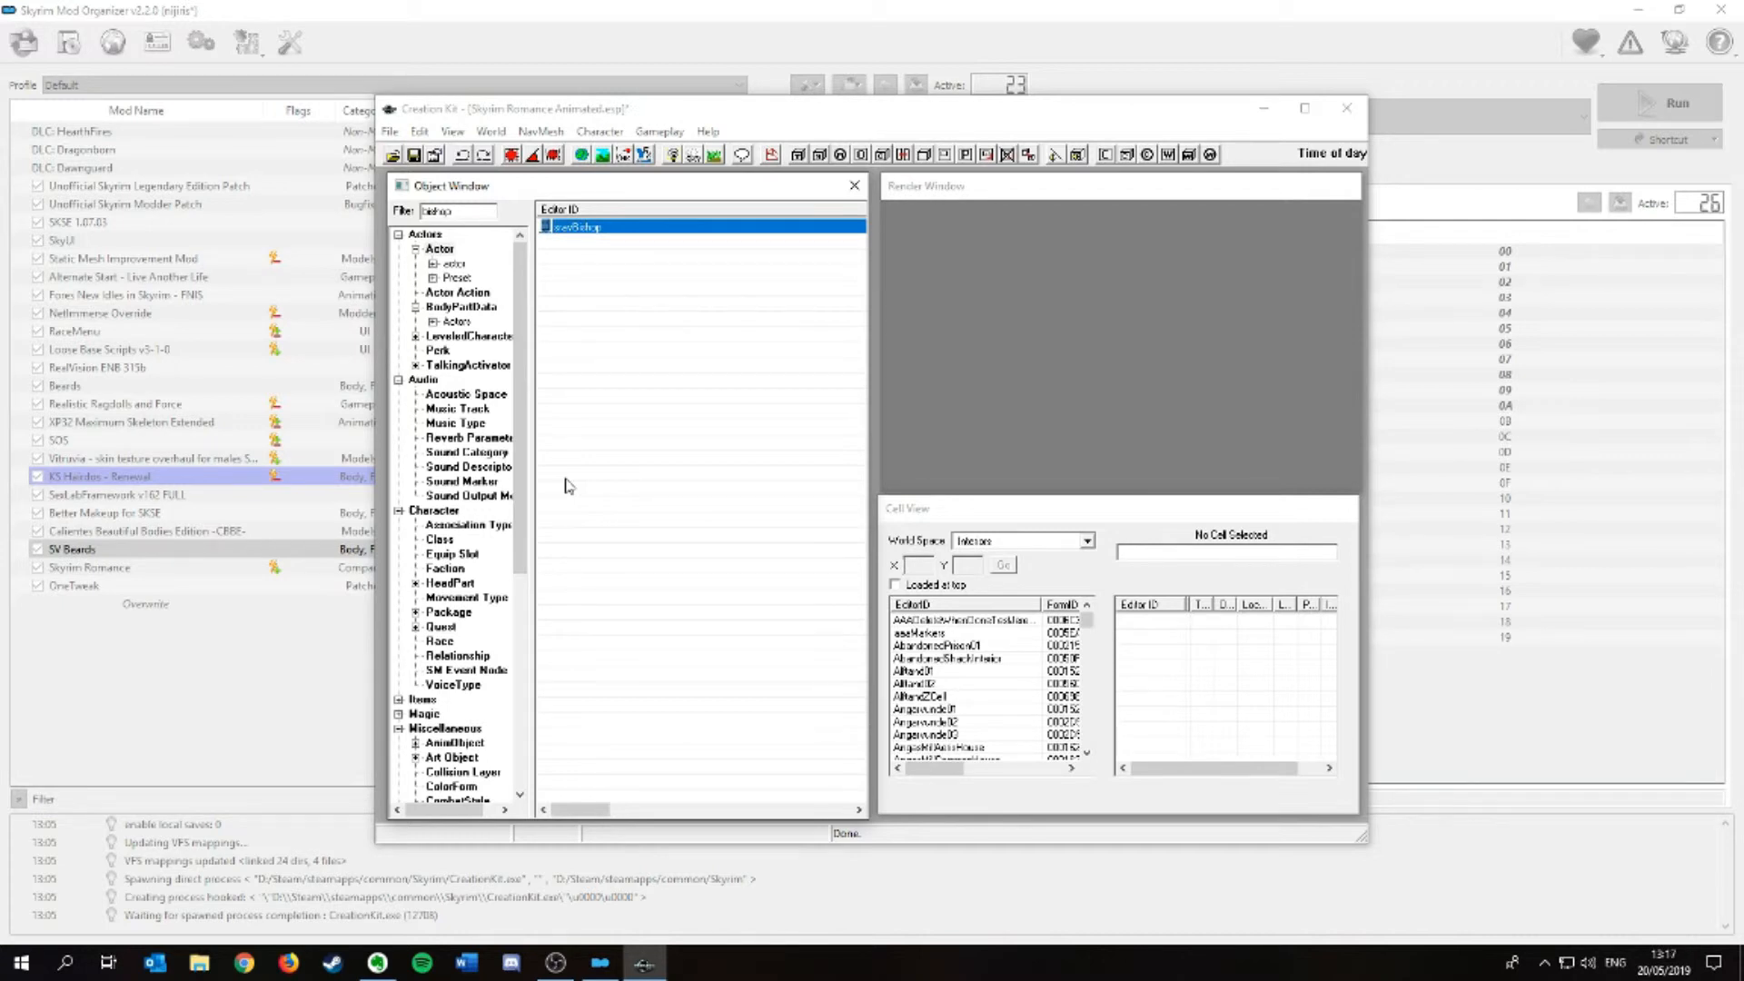
{"action": "key", "text": "ctrl+F4"}
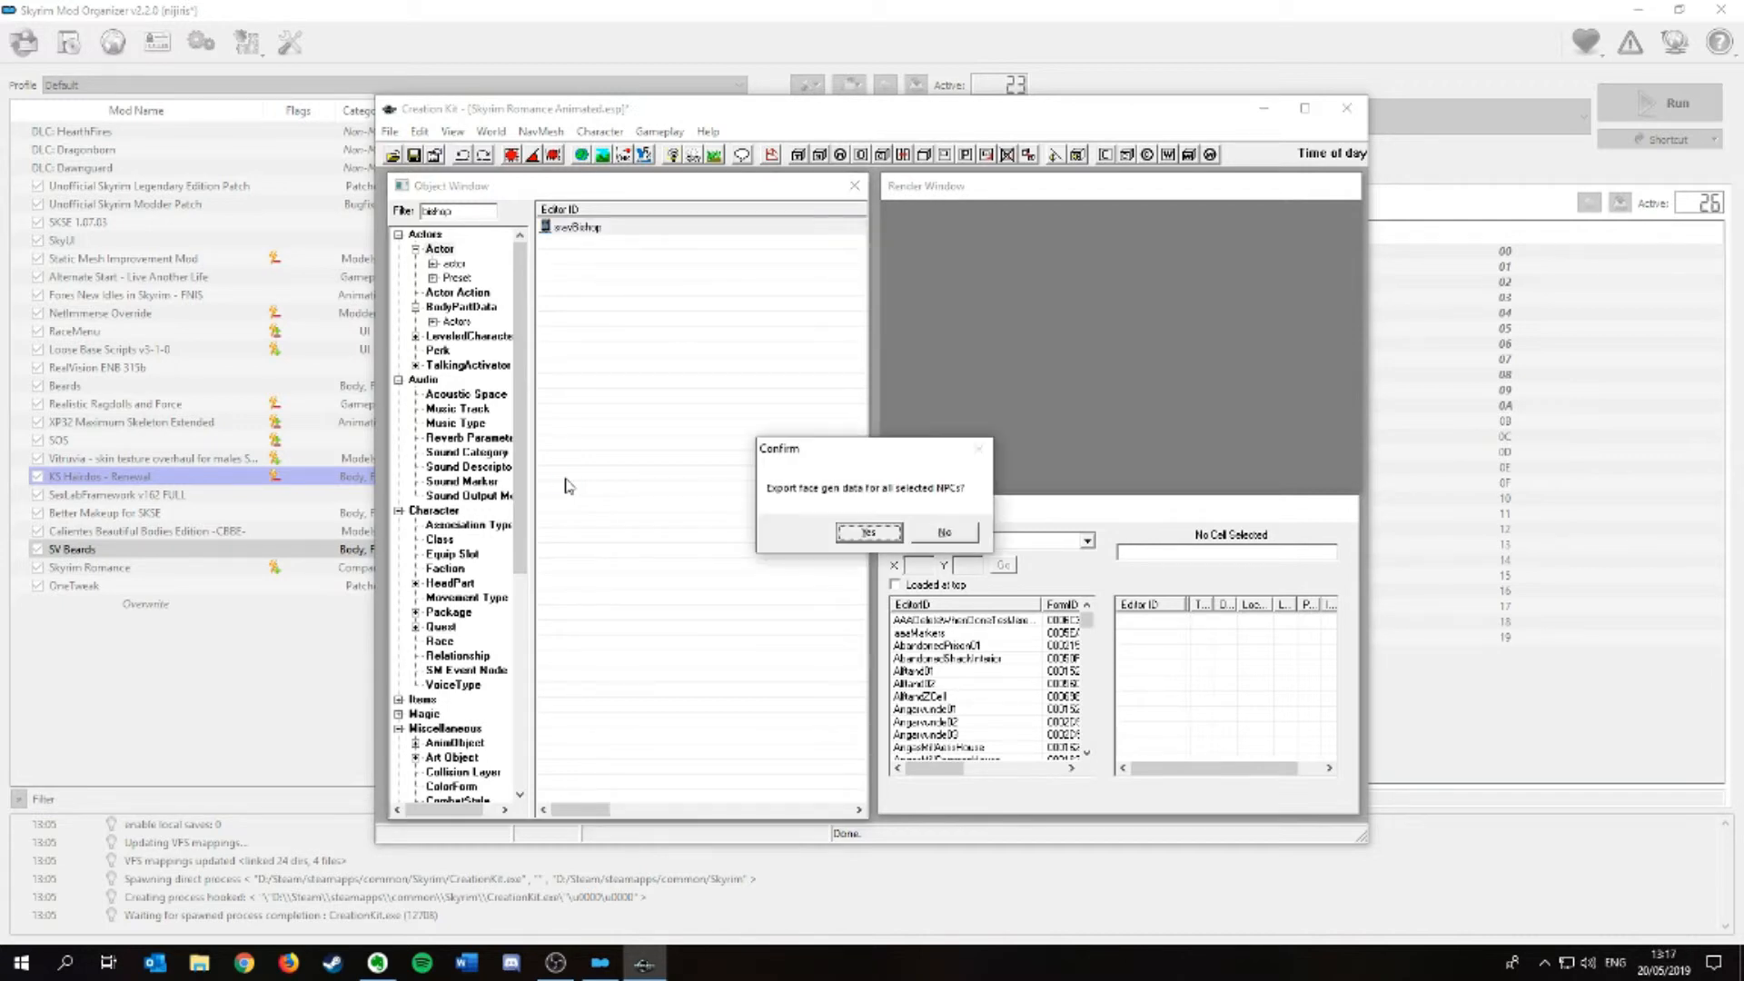
{"action": "left_click", "coordinate": [869, 533]}
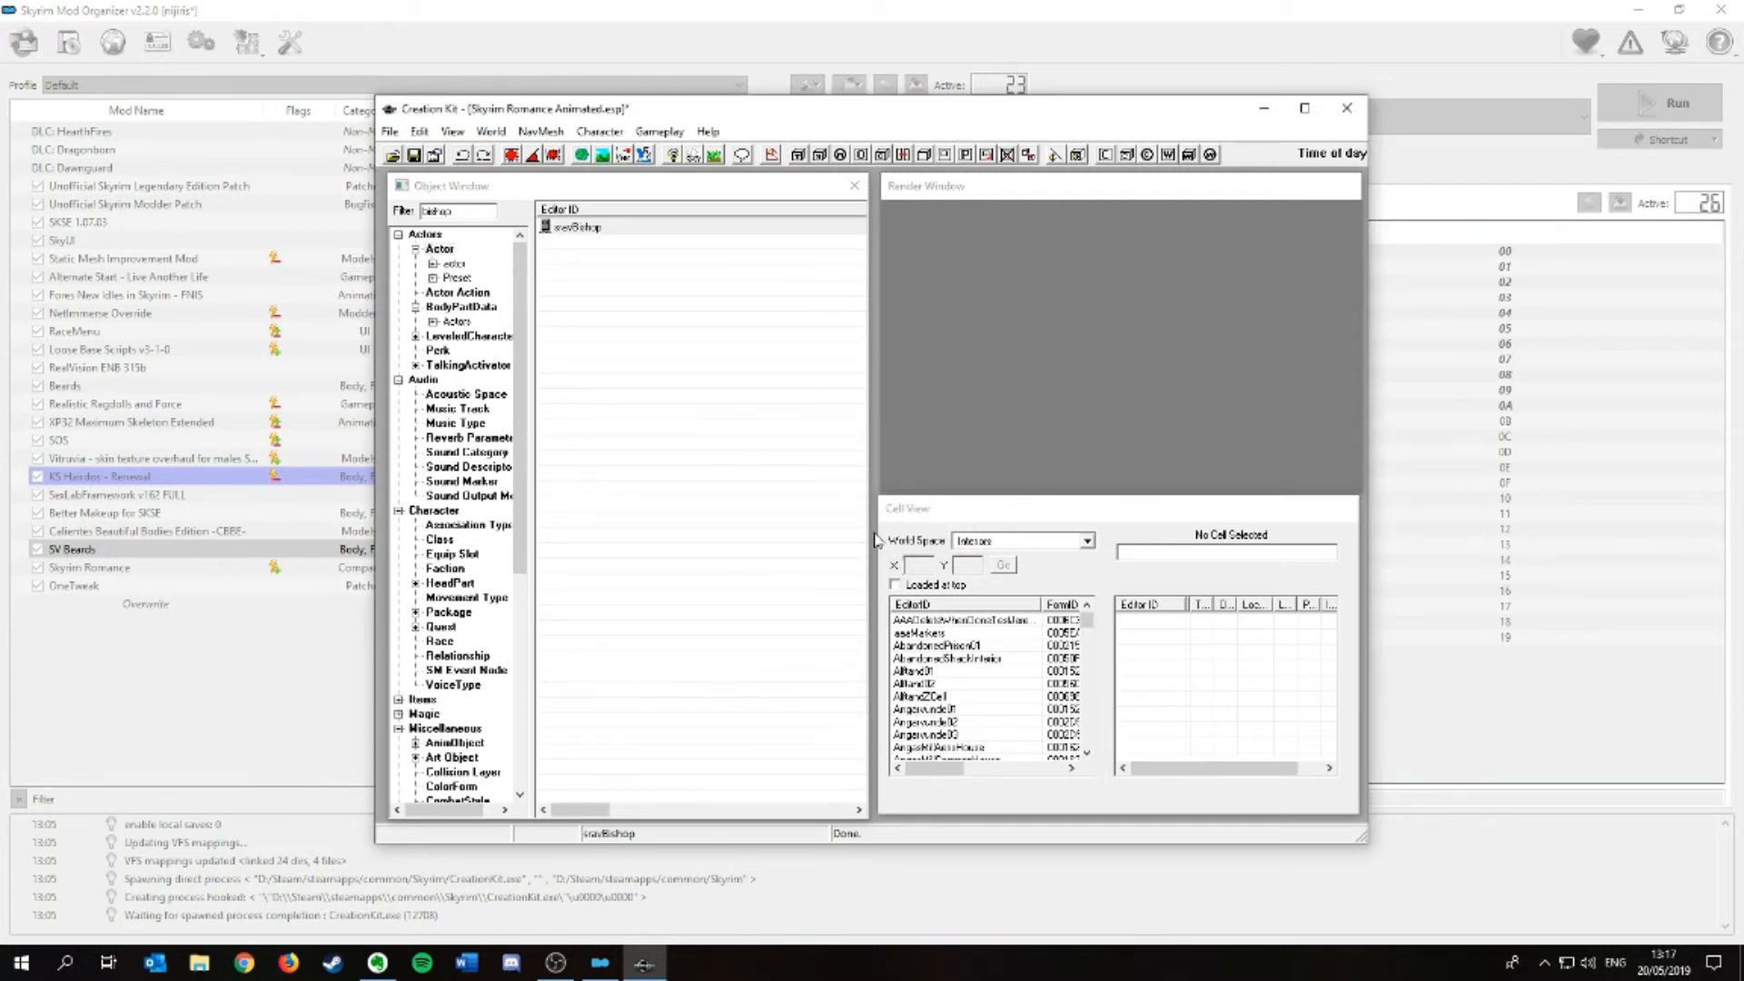
{"action": "left_click", "coordinate": [414, 156]}
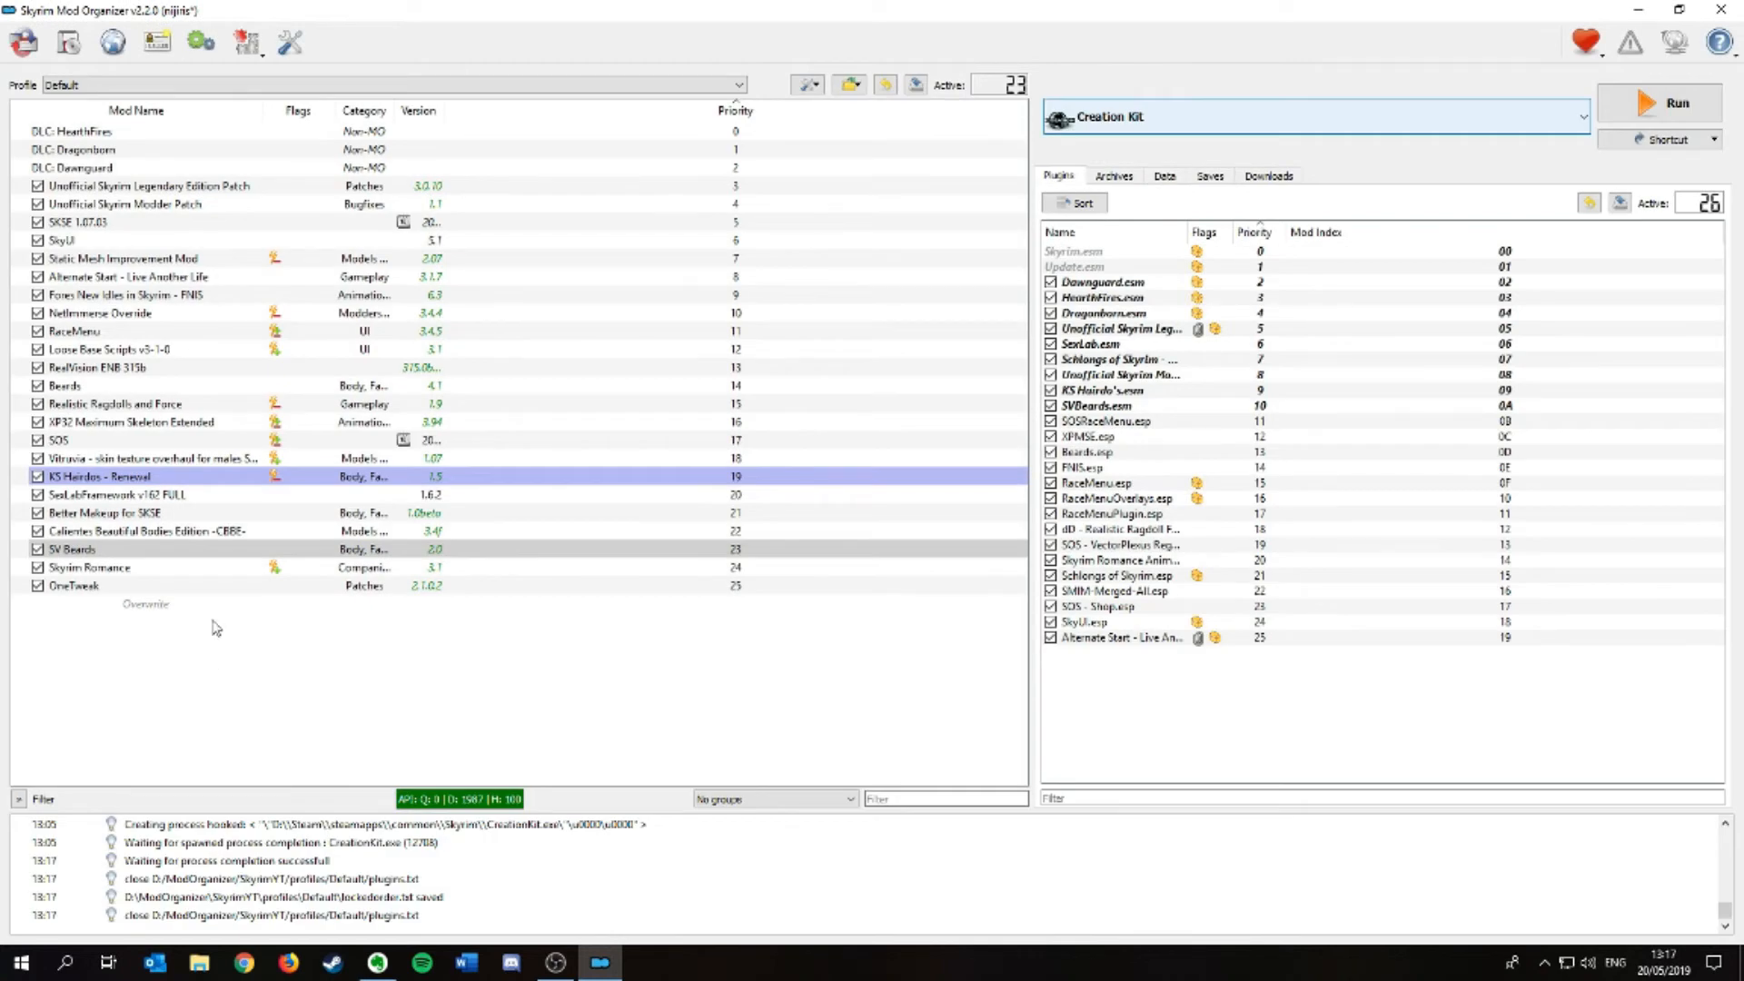
- Choose SKSE as the program to launch, then close and reopen Mod Organizer
{"action": "left_click", "coordinate": [1256, 121]}
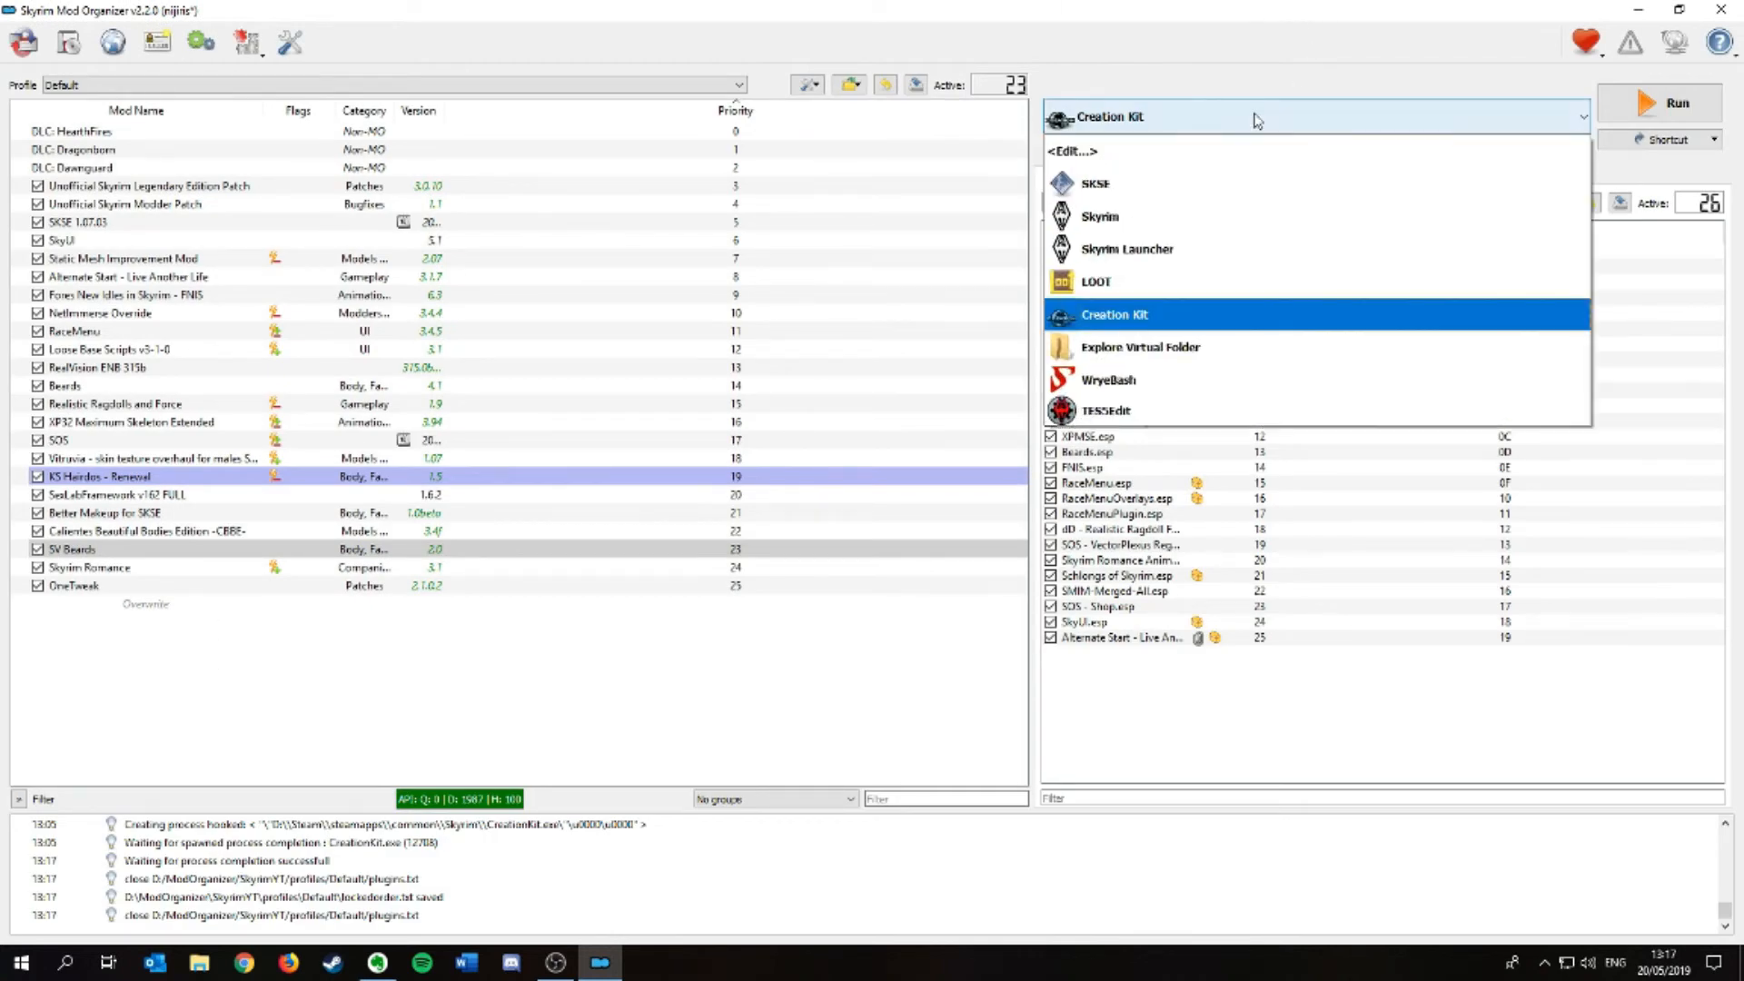
{"action": "left_click", "coordinate": [1136, 190]}
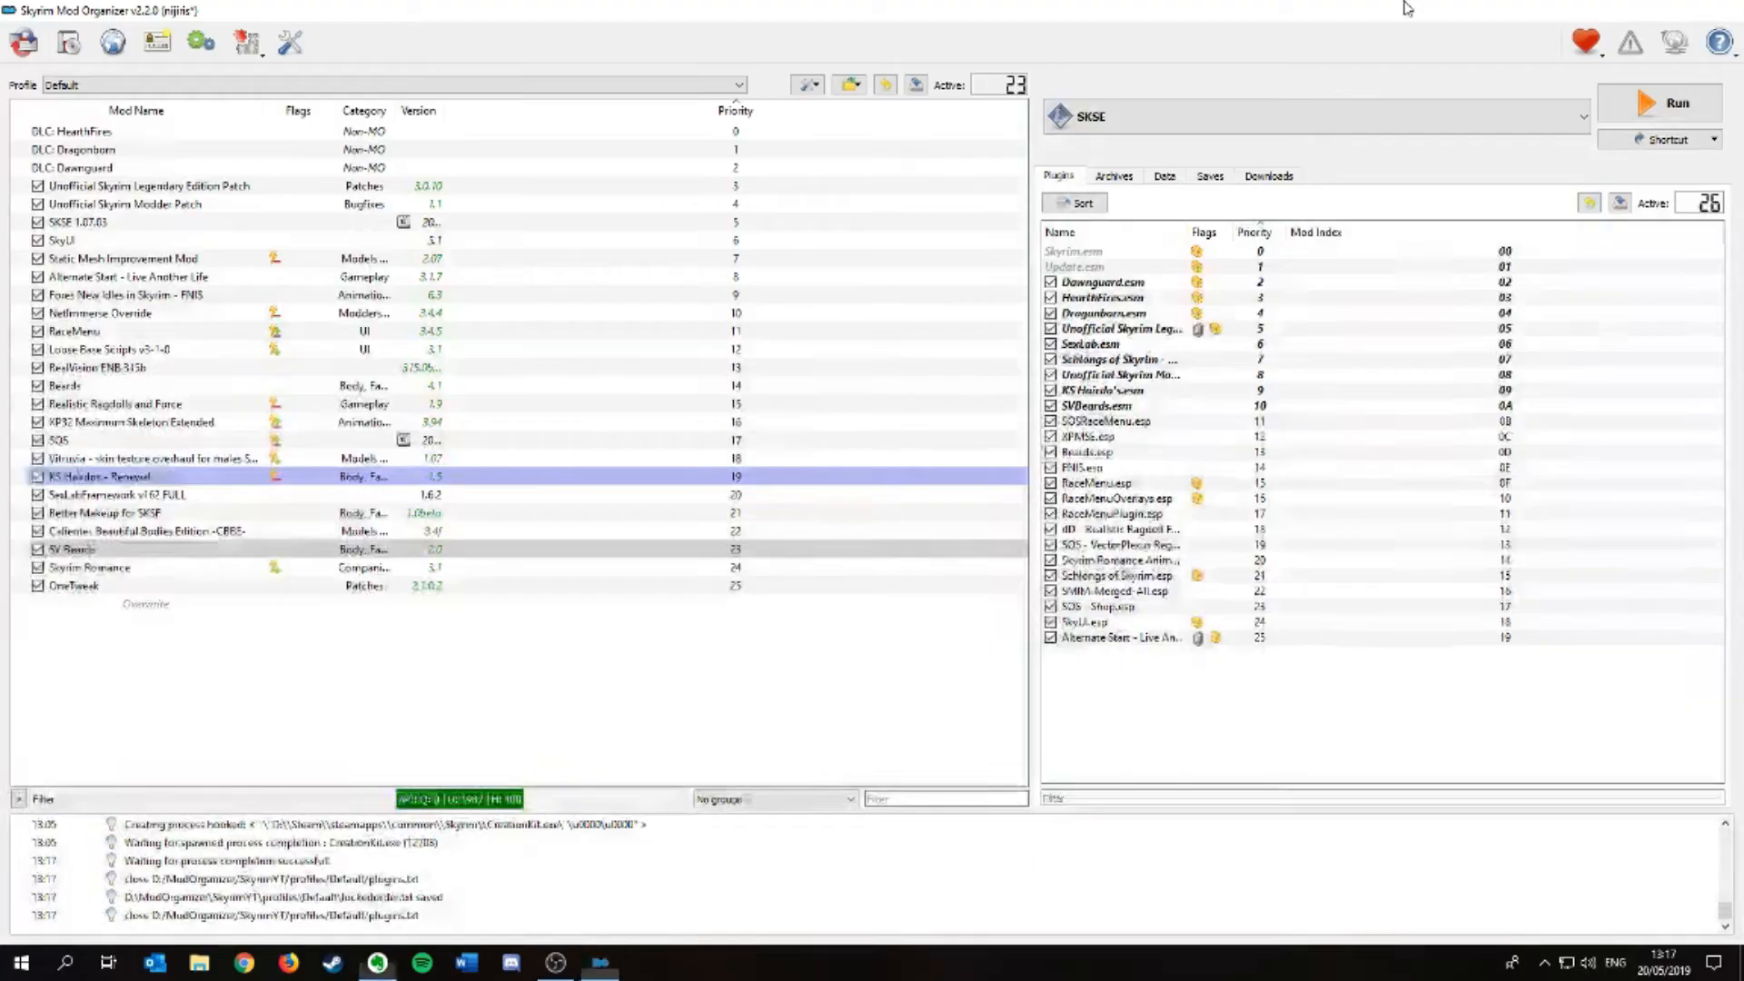
{"action": "key", "text": "alt+F4"}
{"action": "double_click", "coordinate": [102, 38]}
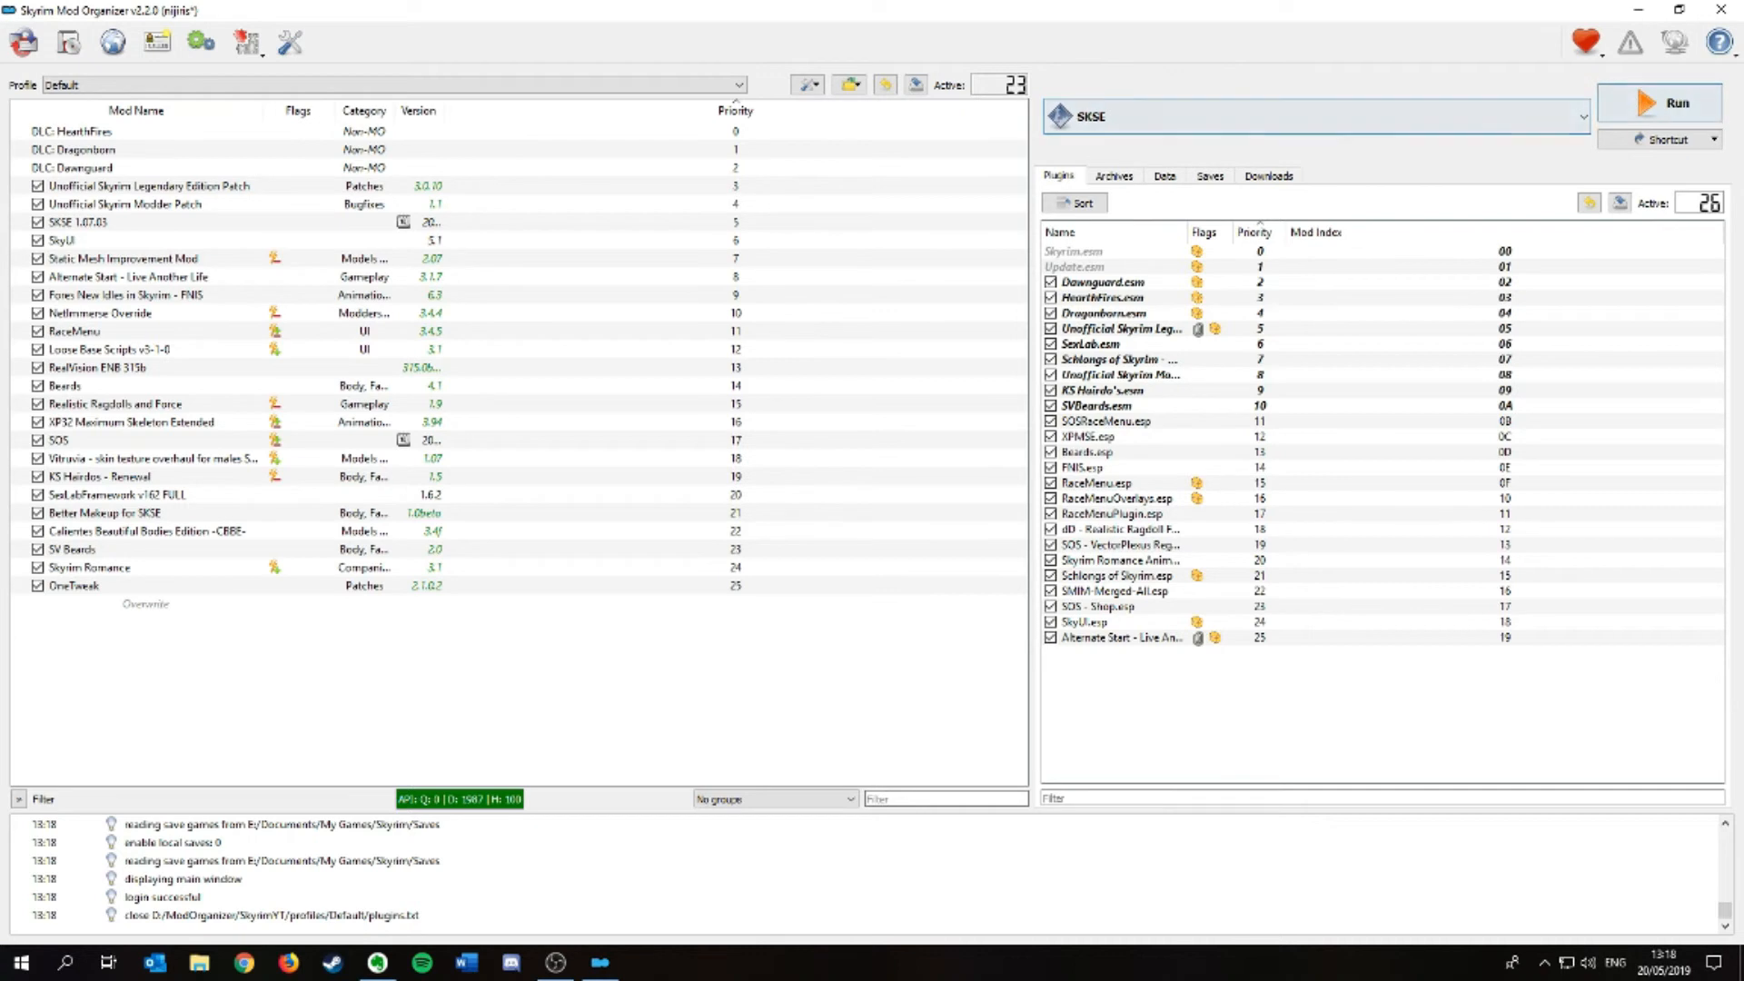
- Launch Skyrim through SKSE and walk up to Bishop to check his hair, beard and color in the game
{"action": "left_click", "coordinate": [1273, 118]}
{"action": "left_click", "coordinate": [1202, 196]}
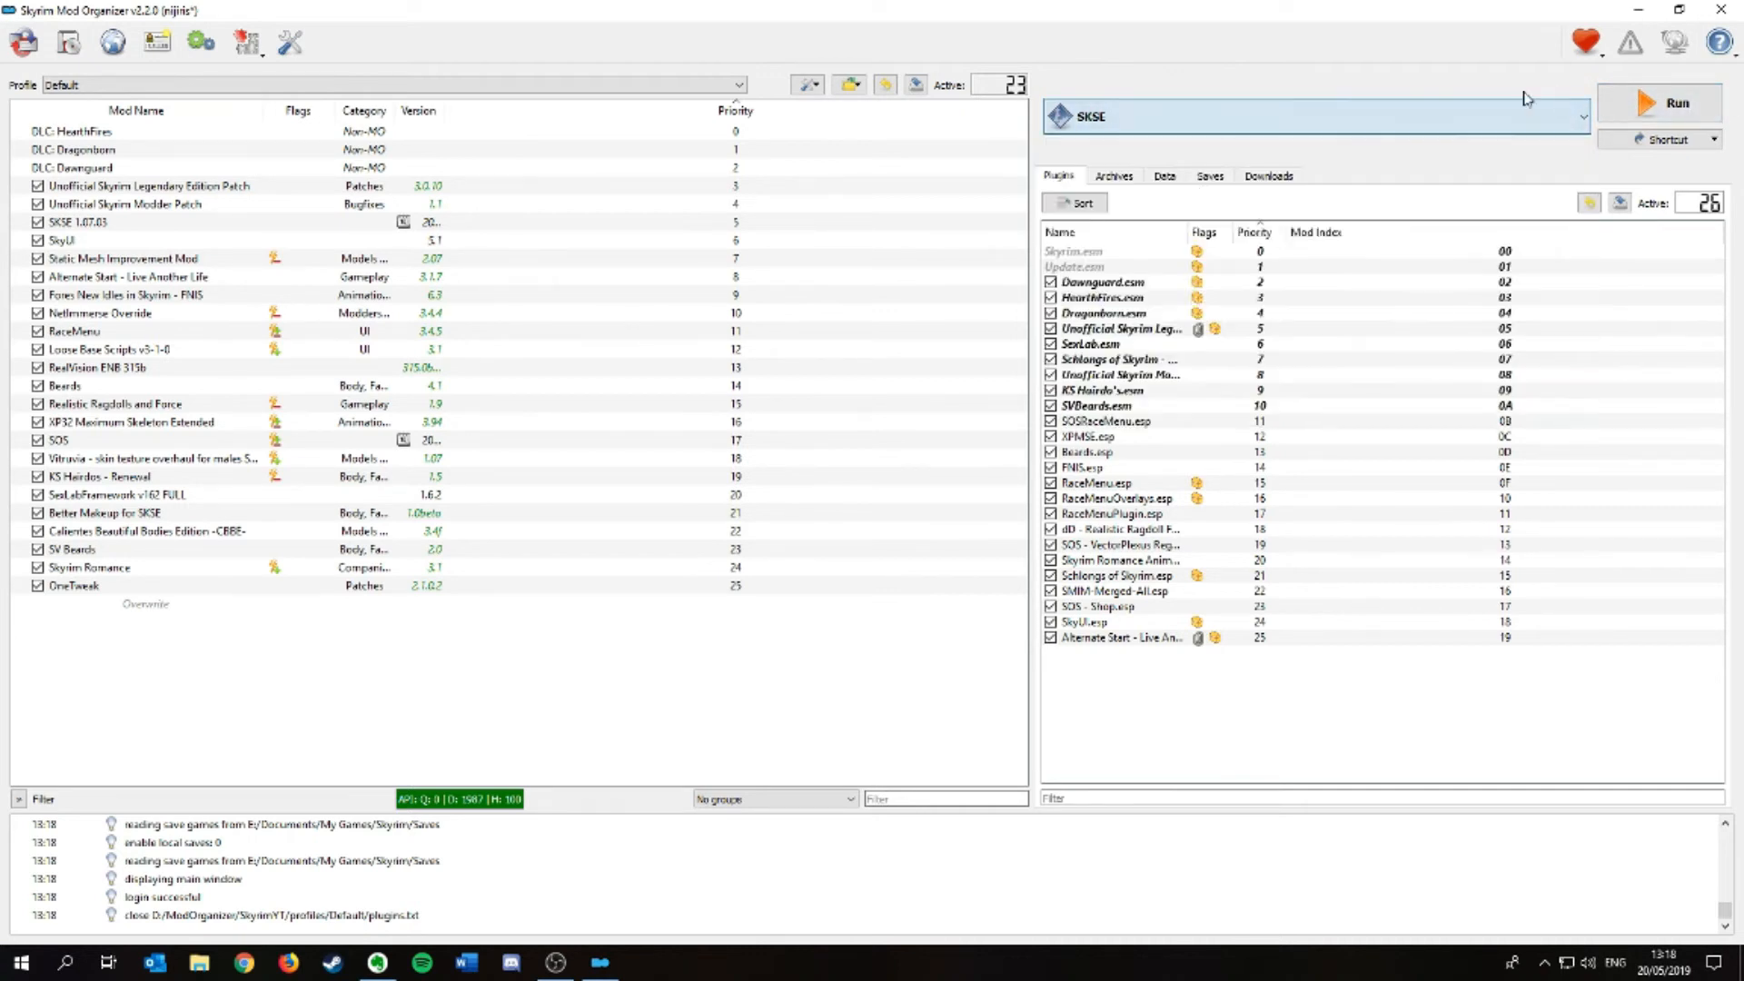
{"action": "left_click", "coordinate": [1670, 103]}
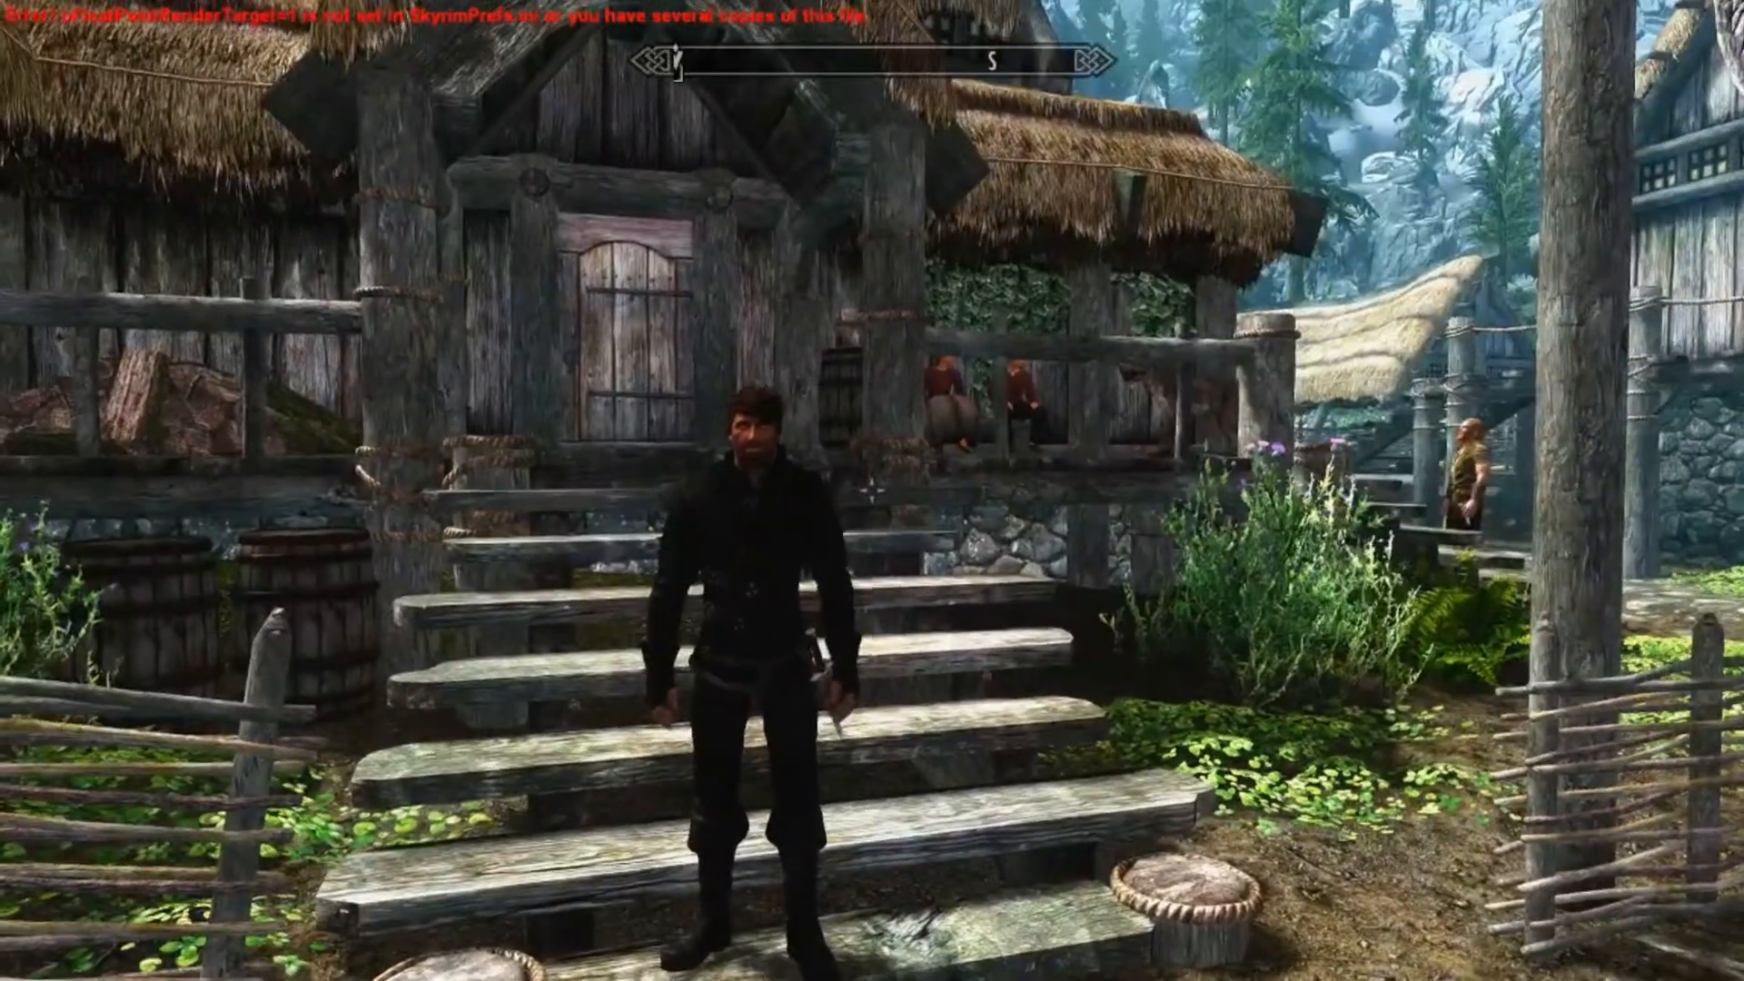
{"action": "key", "text": "w"}
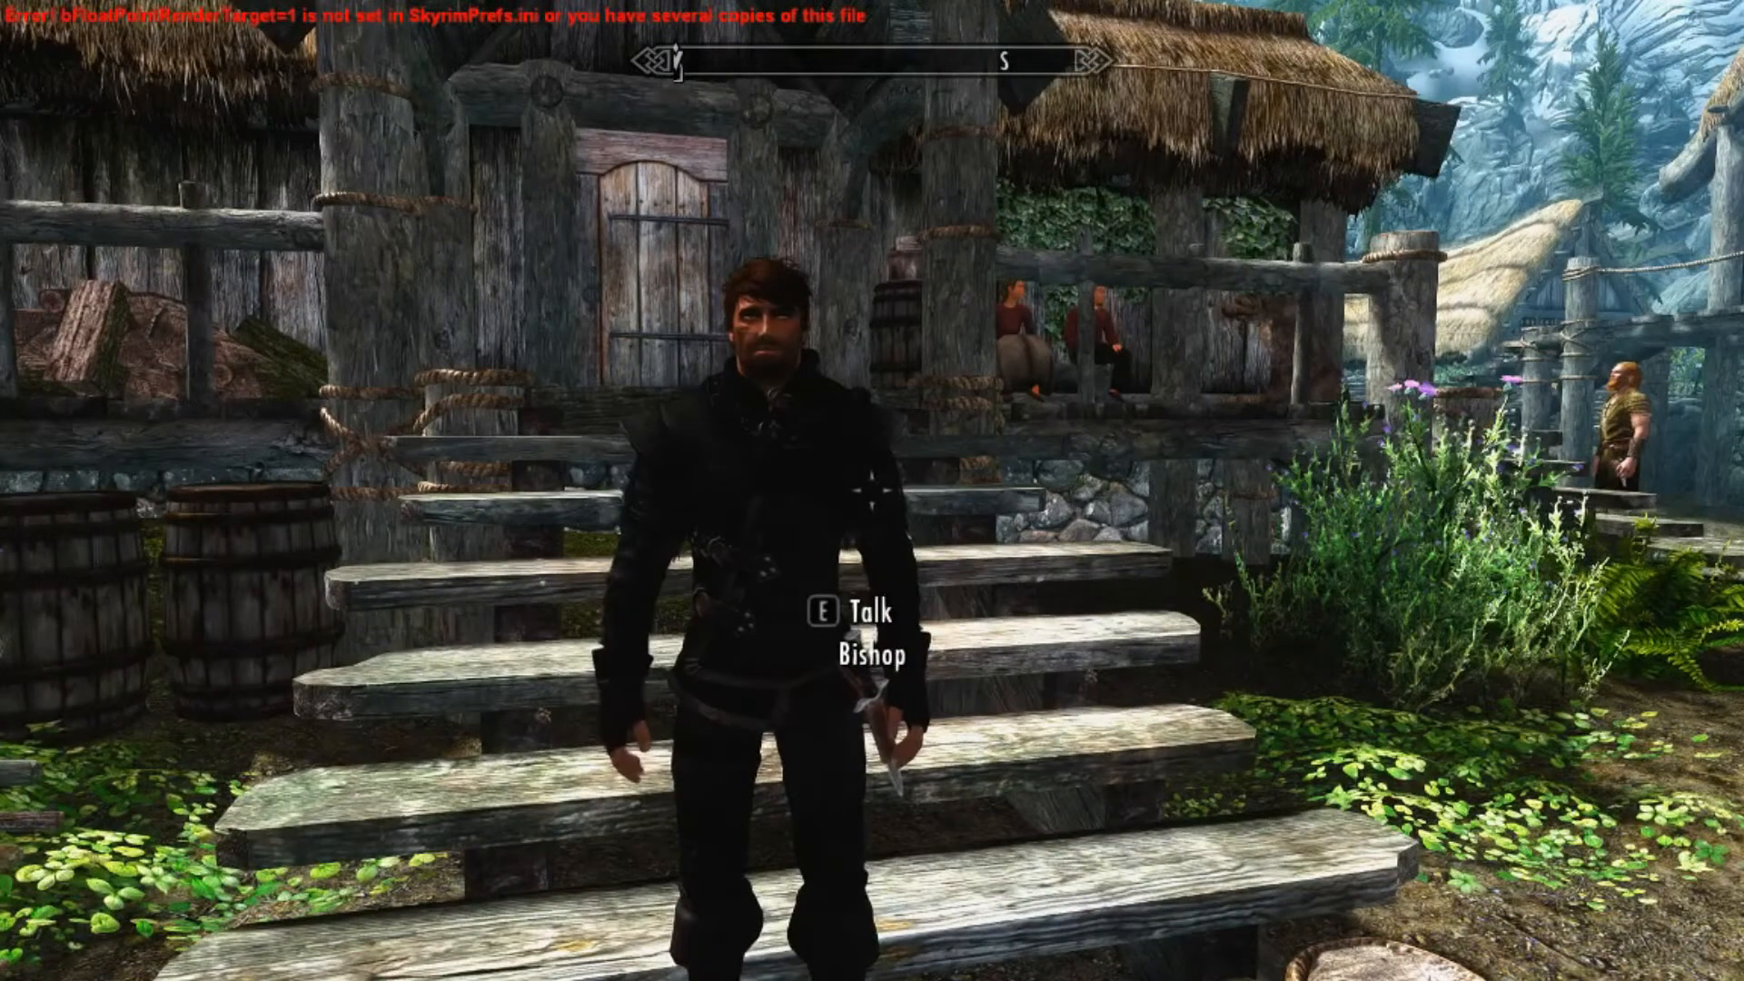
{"action": "key", "text": "w"}
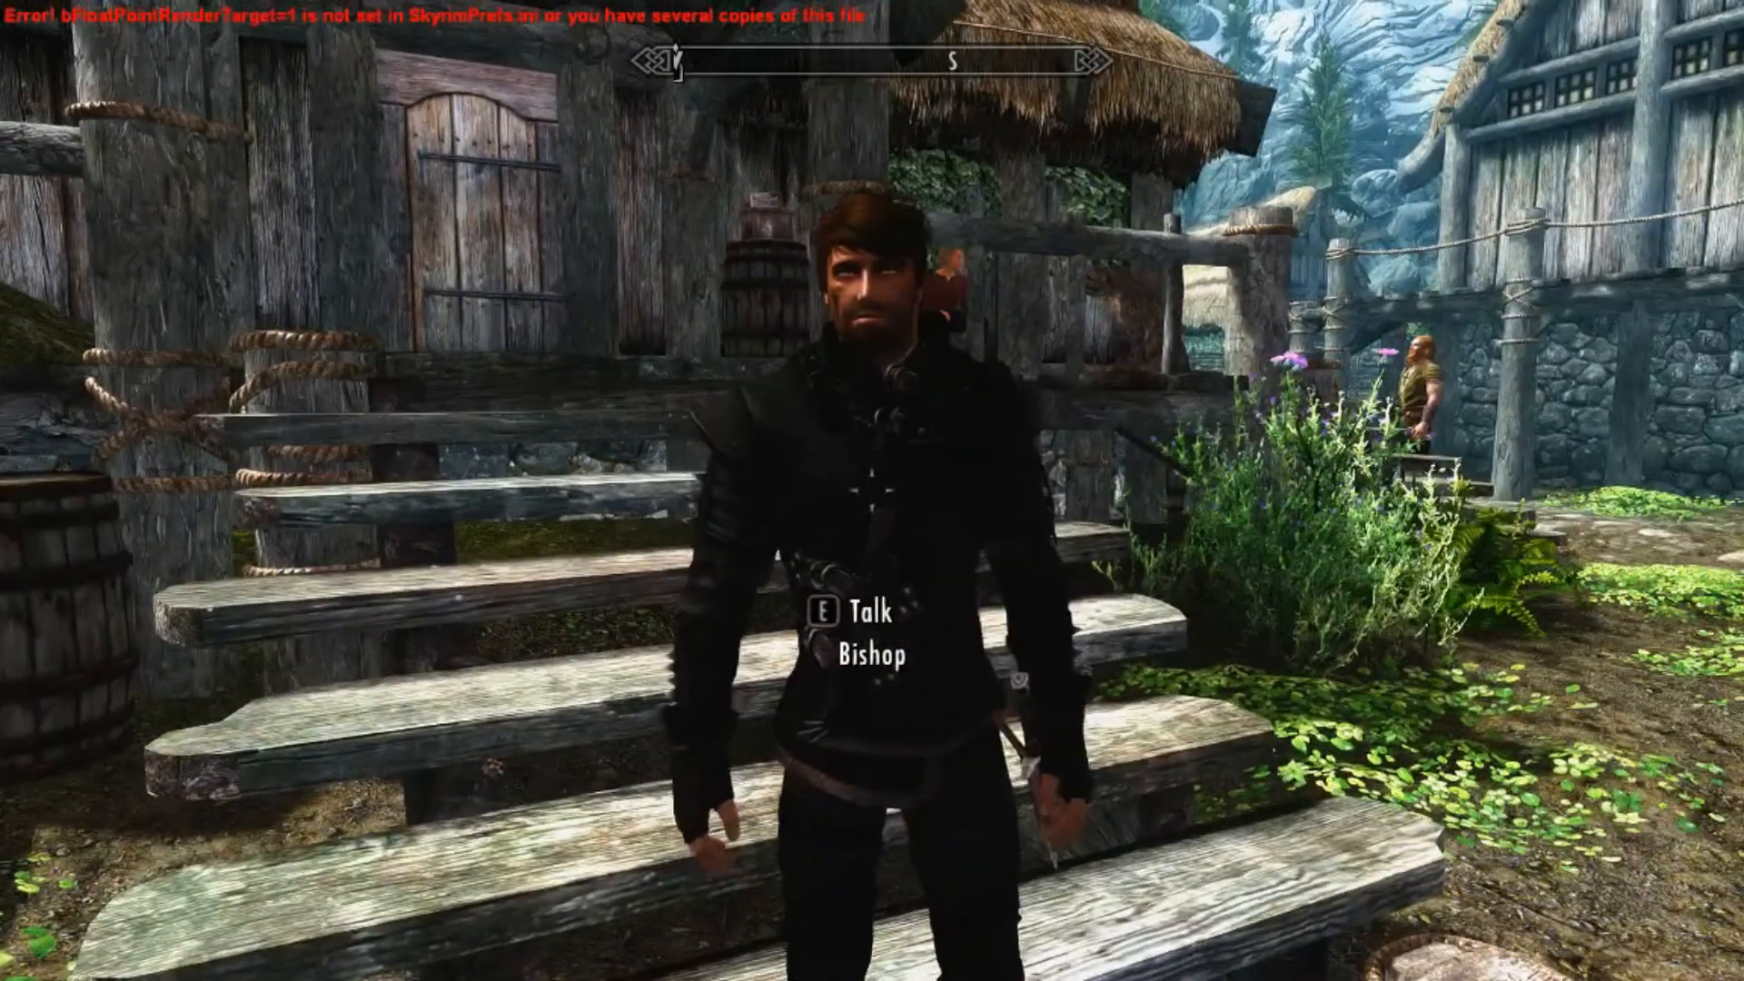
- Walk around Bishop in the game to examine his new hair, beard and hair color from the front, side and back
{"action": "key", "text": "w"}
{"action": "key", "text": "d"}
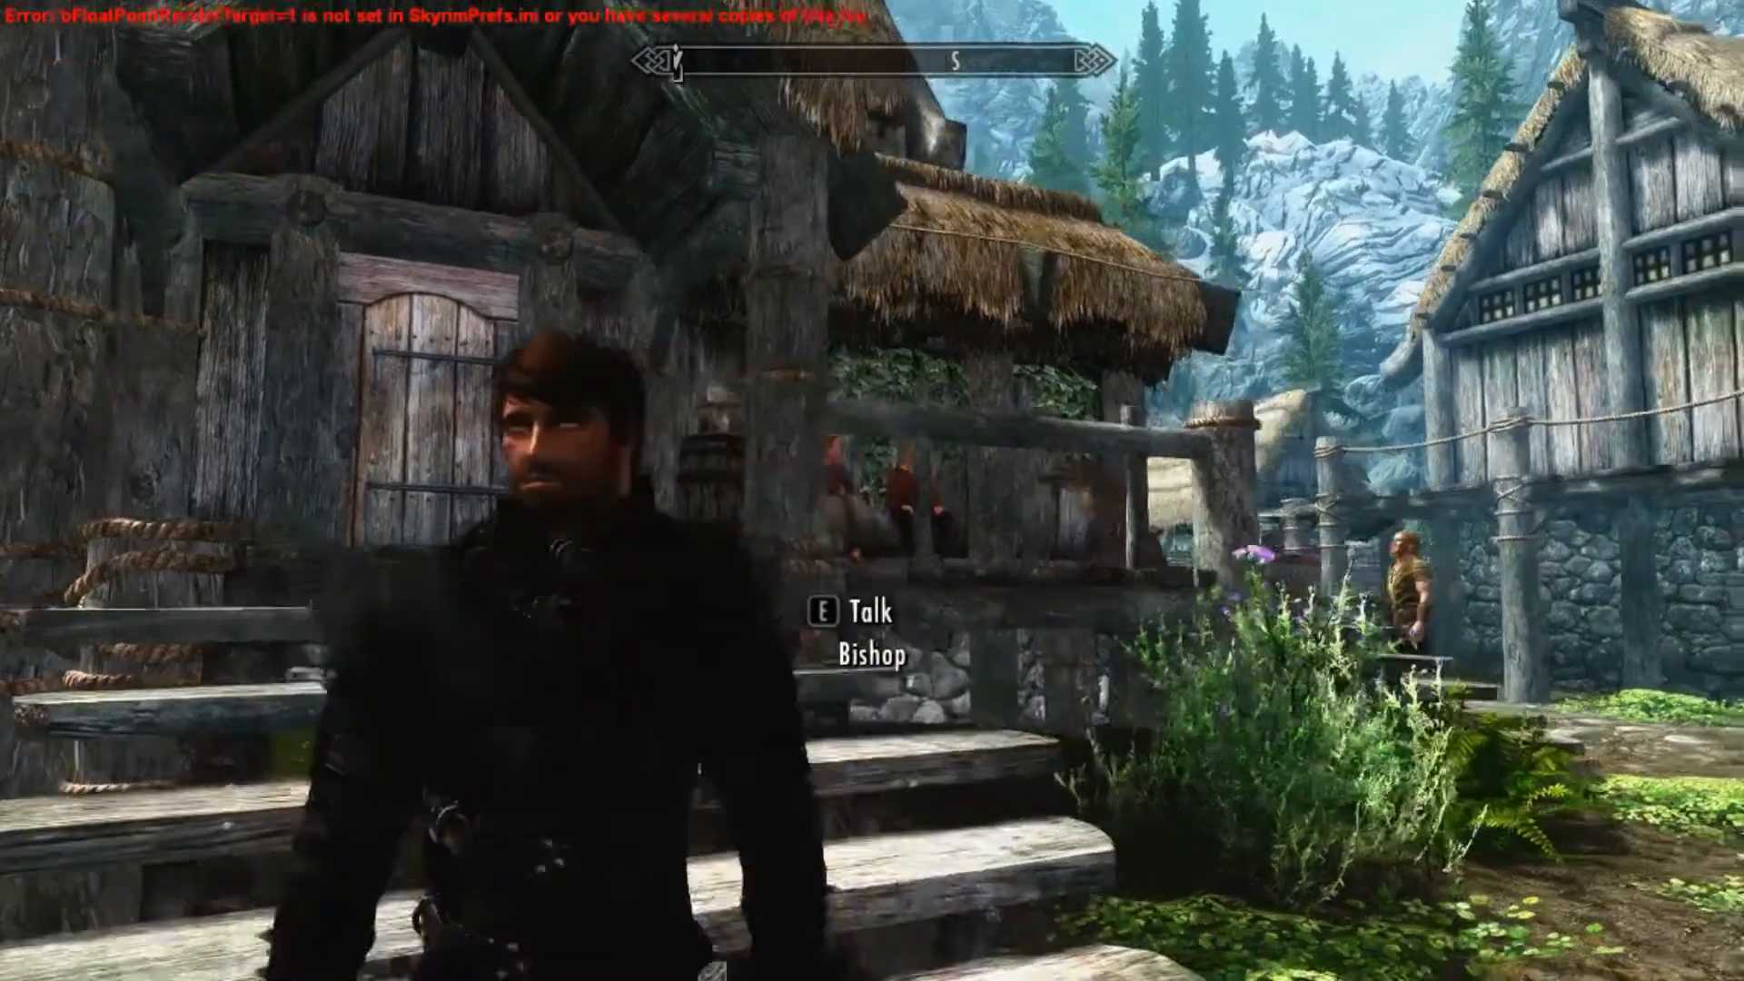
{"action": "key", "text": "d"}
{"action": "key", "text": "d"}
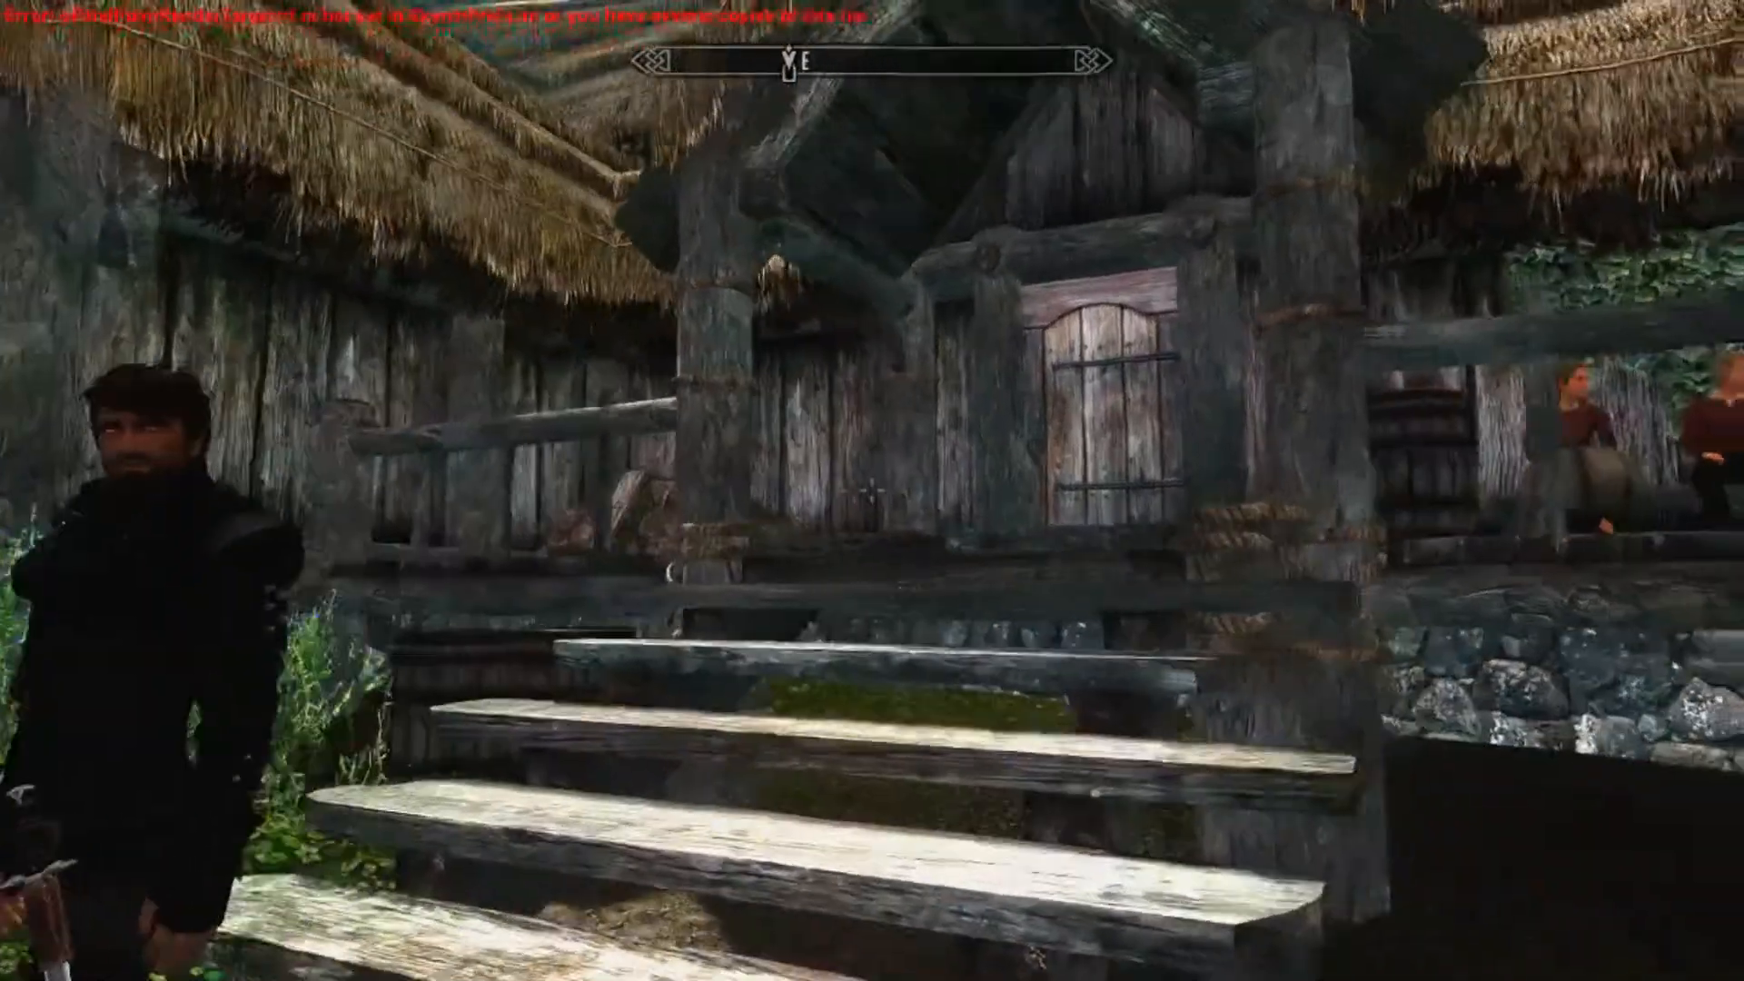
{"action": "key", "text": "w"}
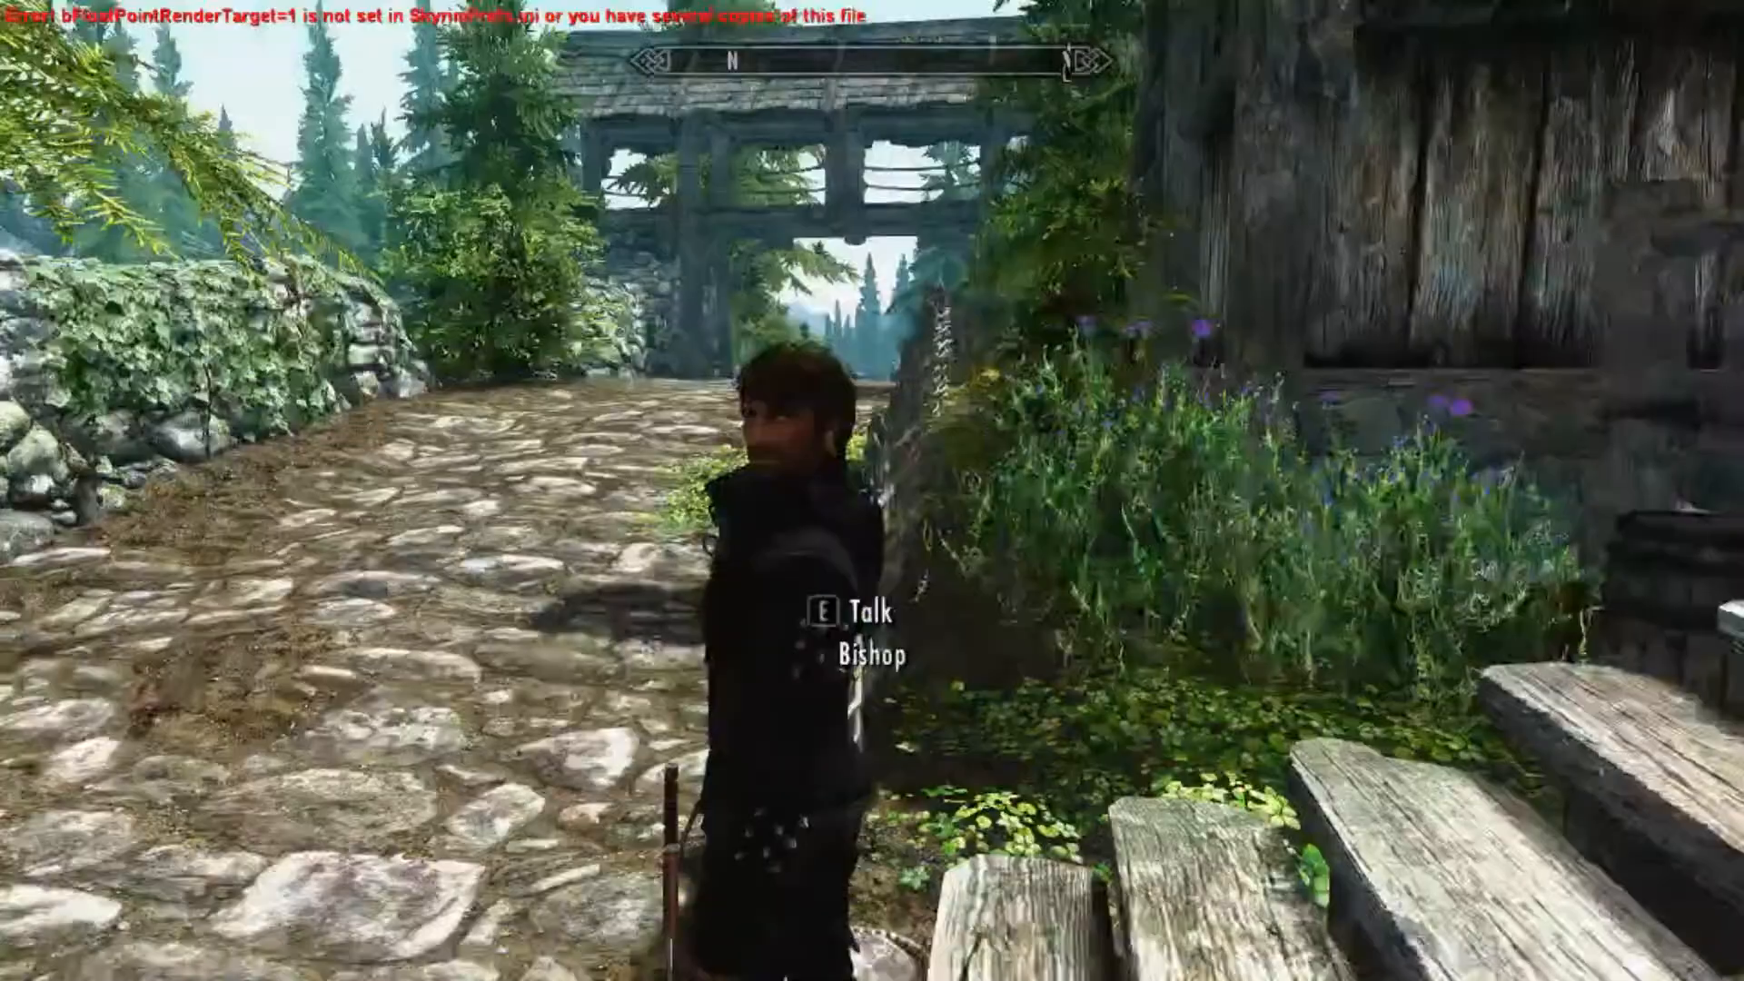
{"action": "key", "text": "w"}
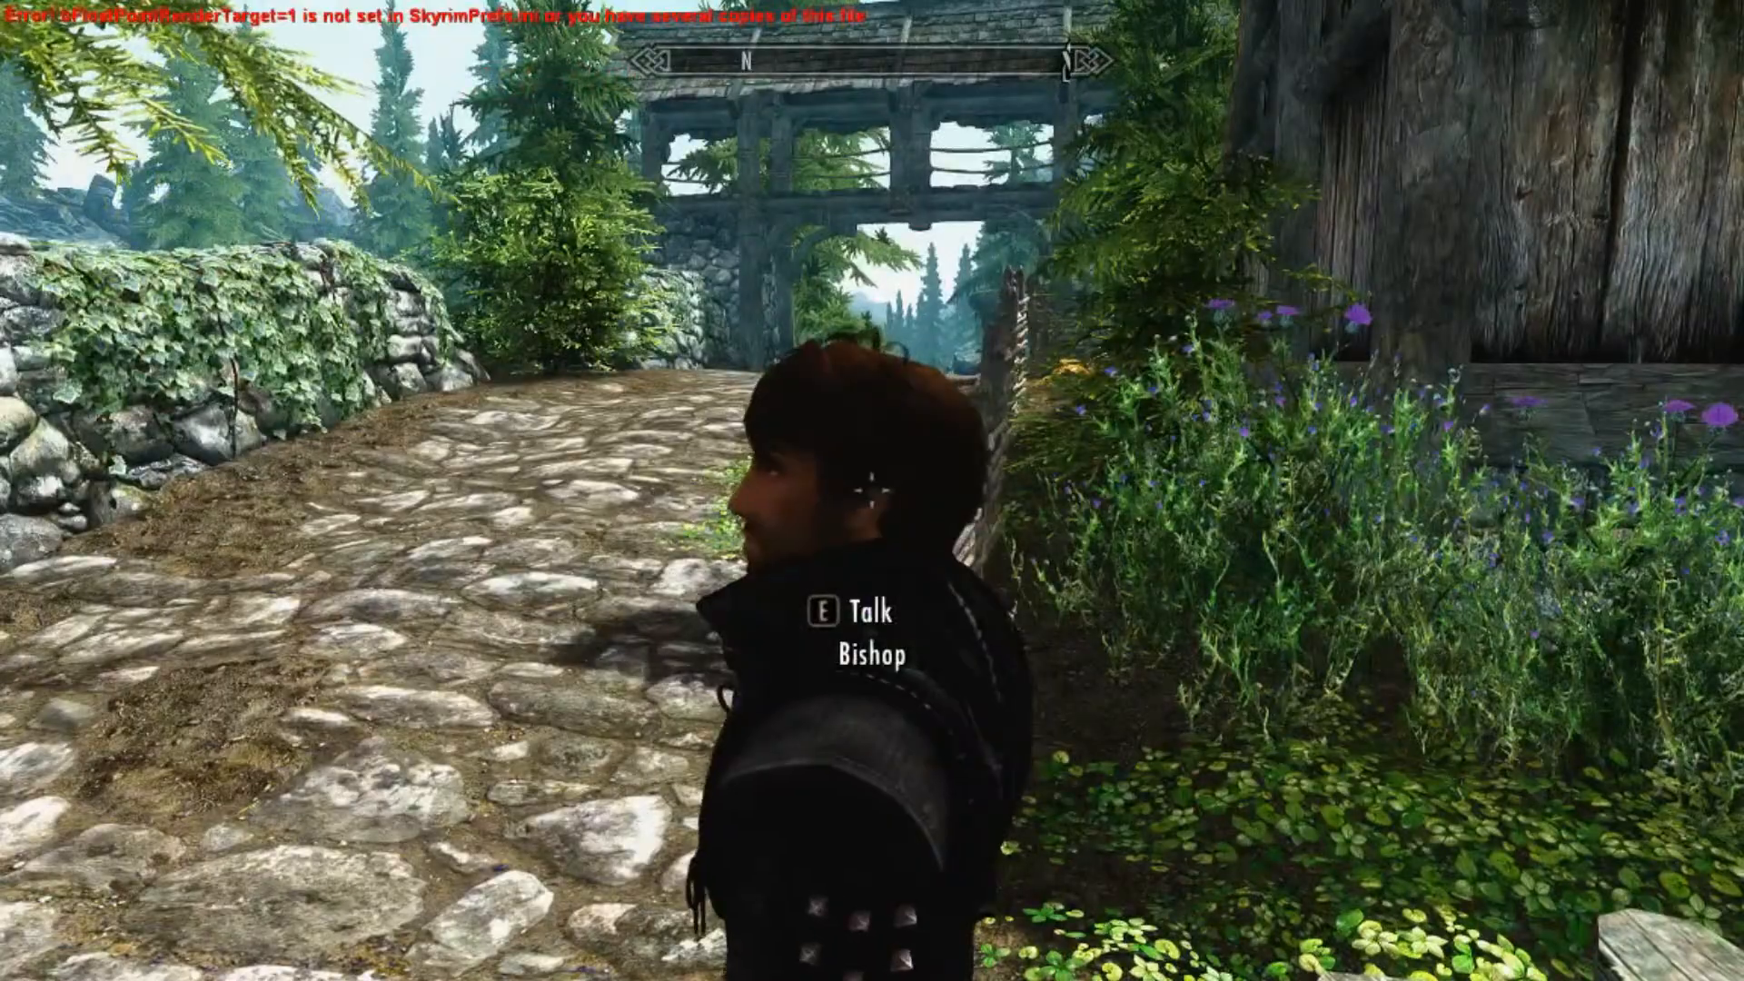
{"action": "key", "text": "a"}
{"action": "key", "text": "w"}
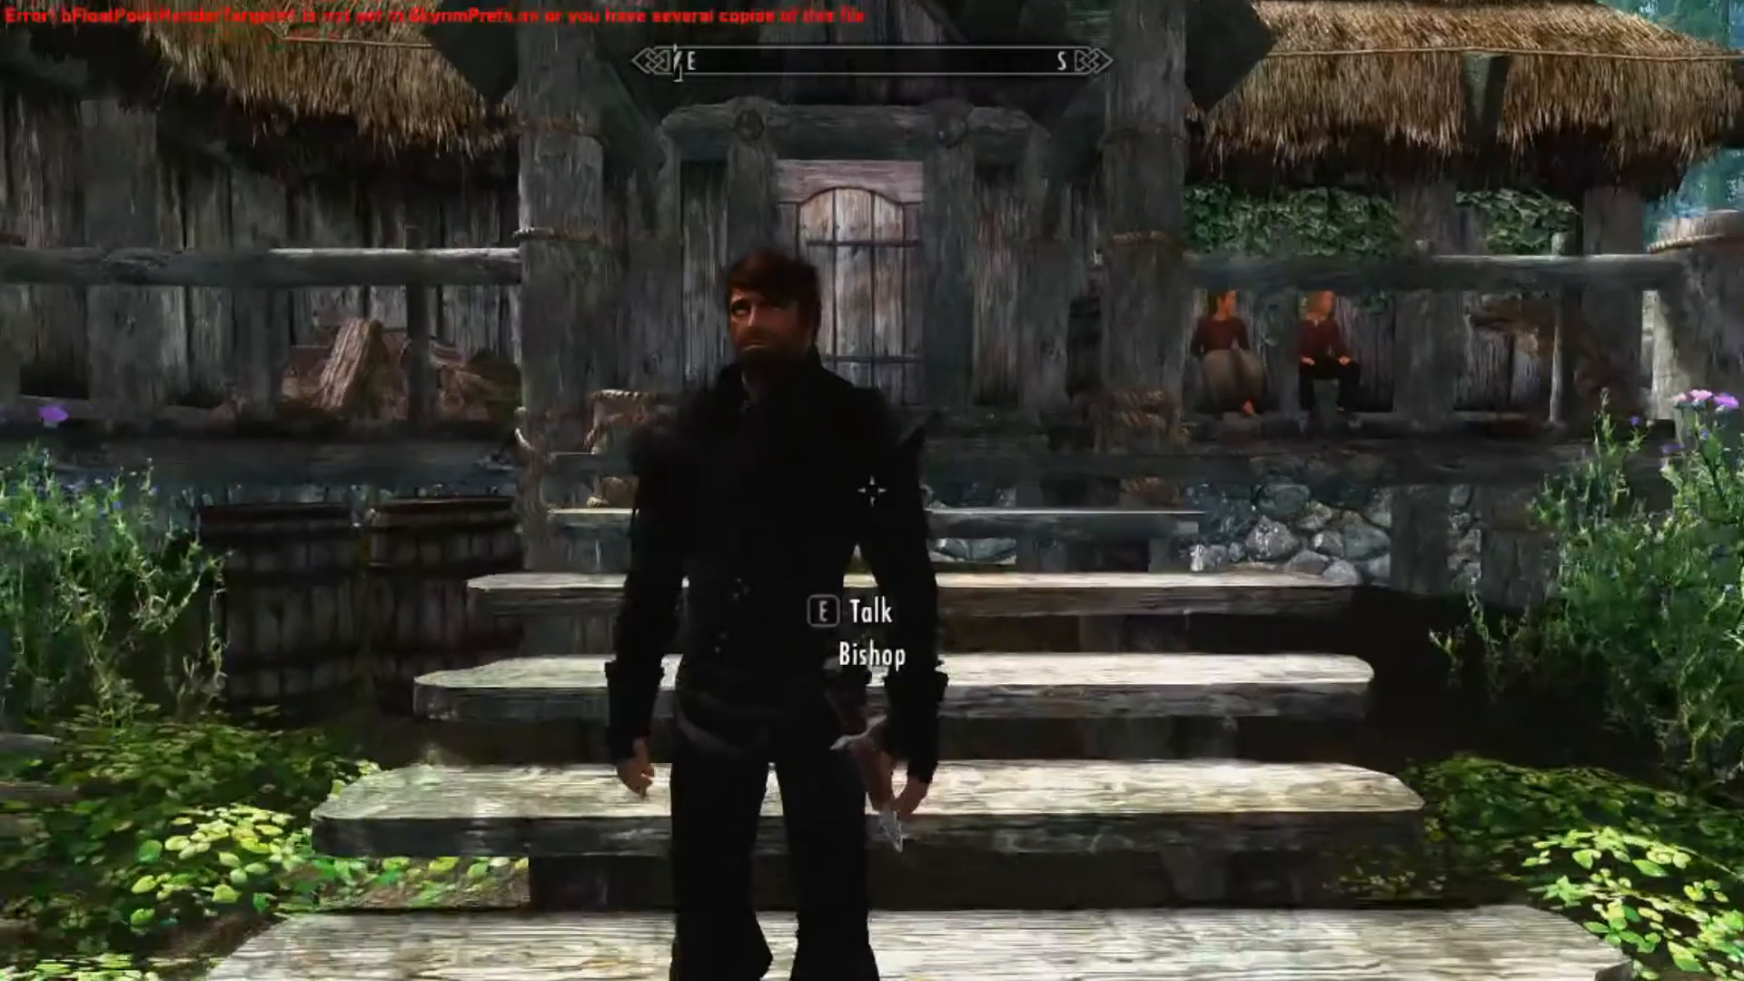
- Talk to Bishop, choose "Can I ask you something?" to view his face up close, and leave the conversation
{"action": "key", "text": "e"}
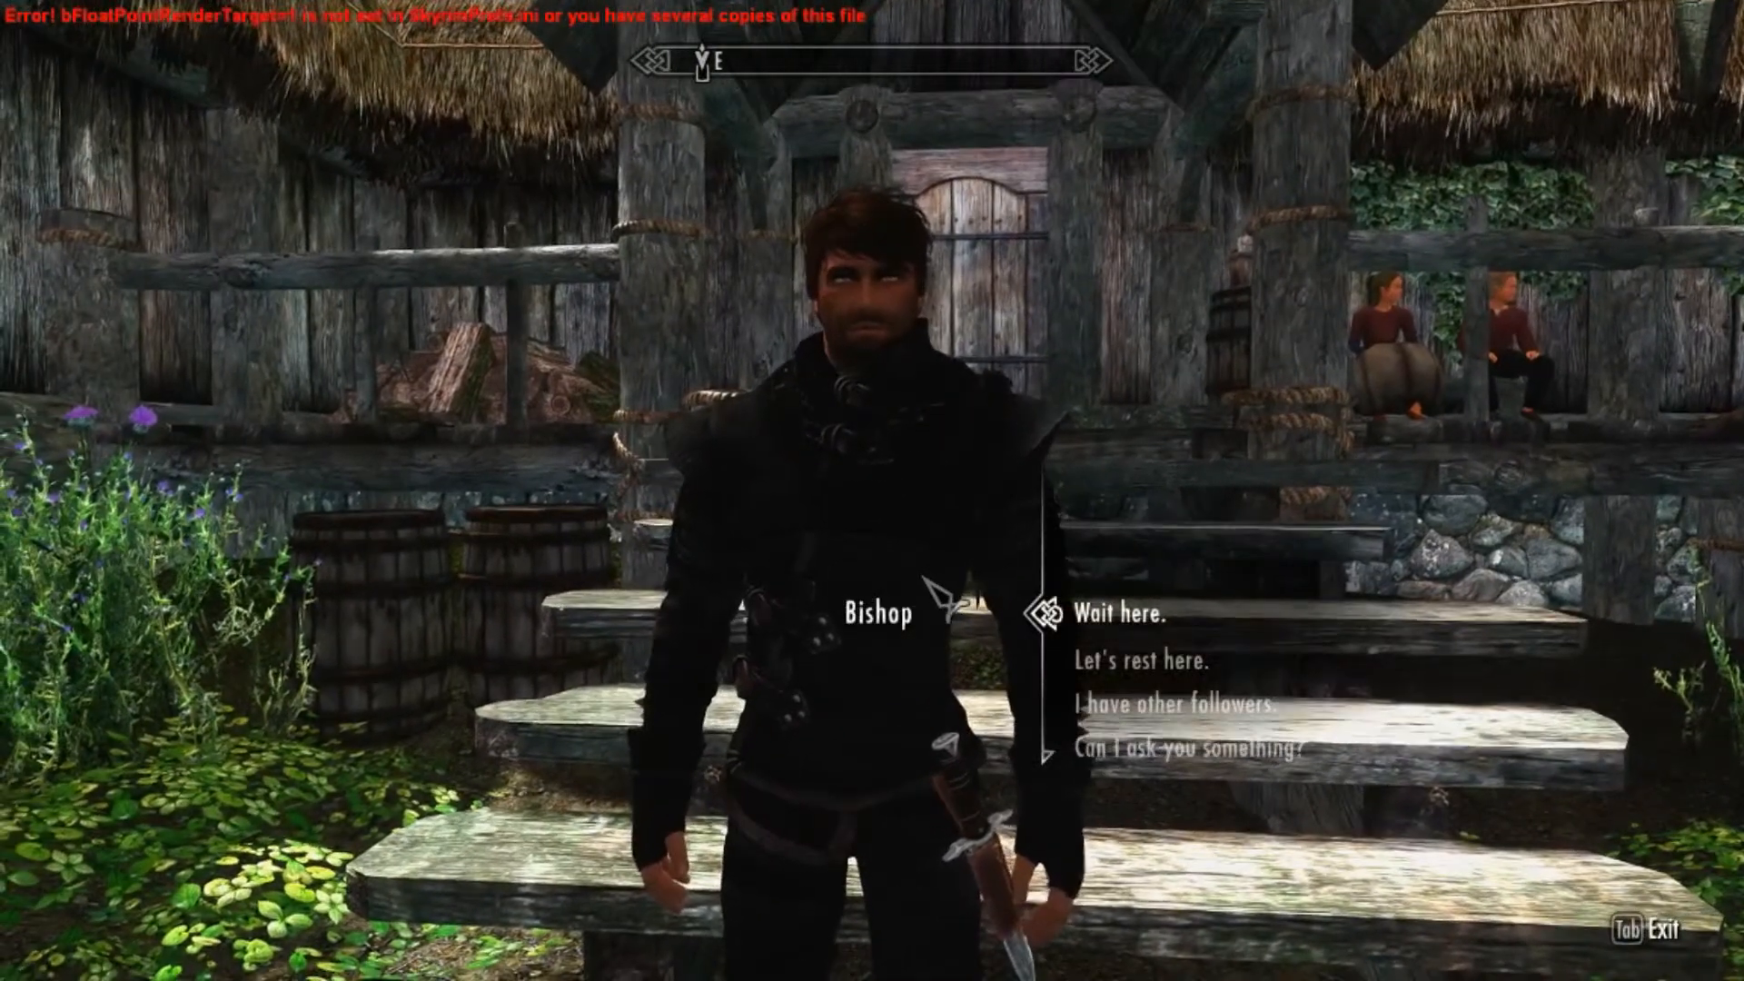
{"action": "key", "text": "s"}
{"action": "key", "text": "s"}
{"action": "key", "text": "s"}
{"action": "key", "text": "s"}
{"action": "key", "text": "s"}
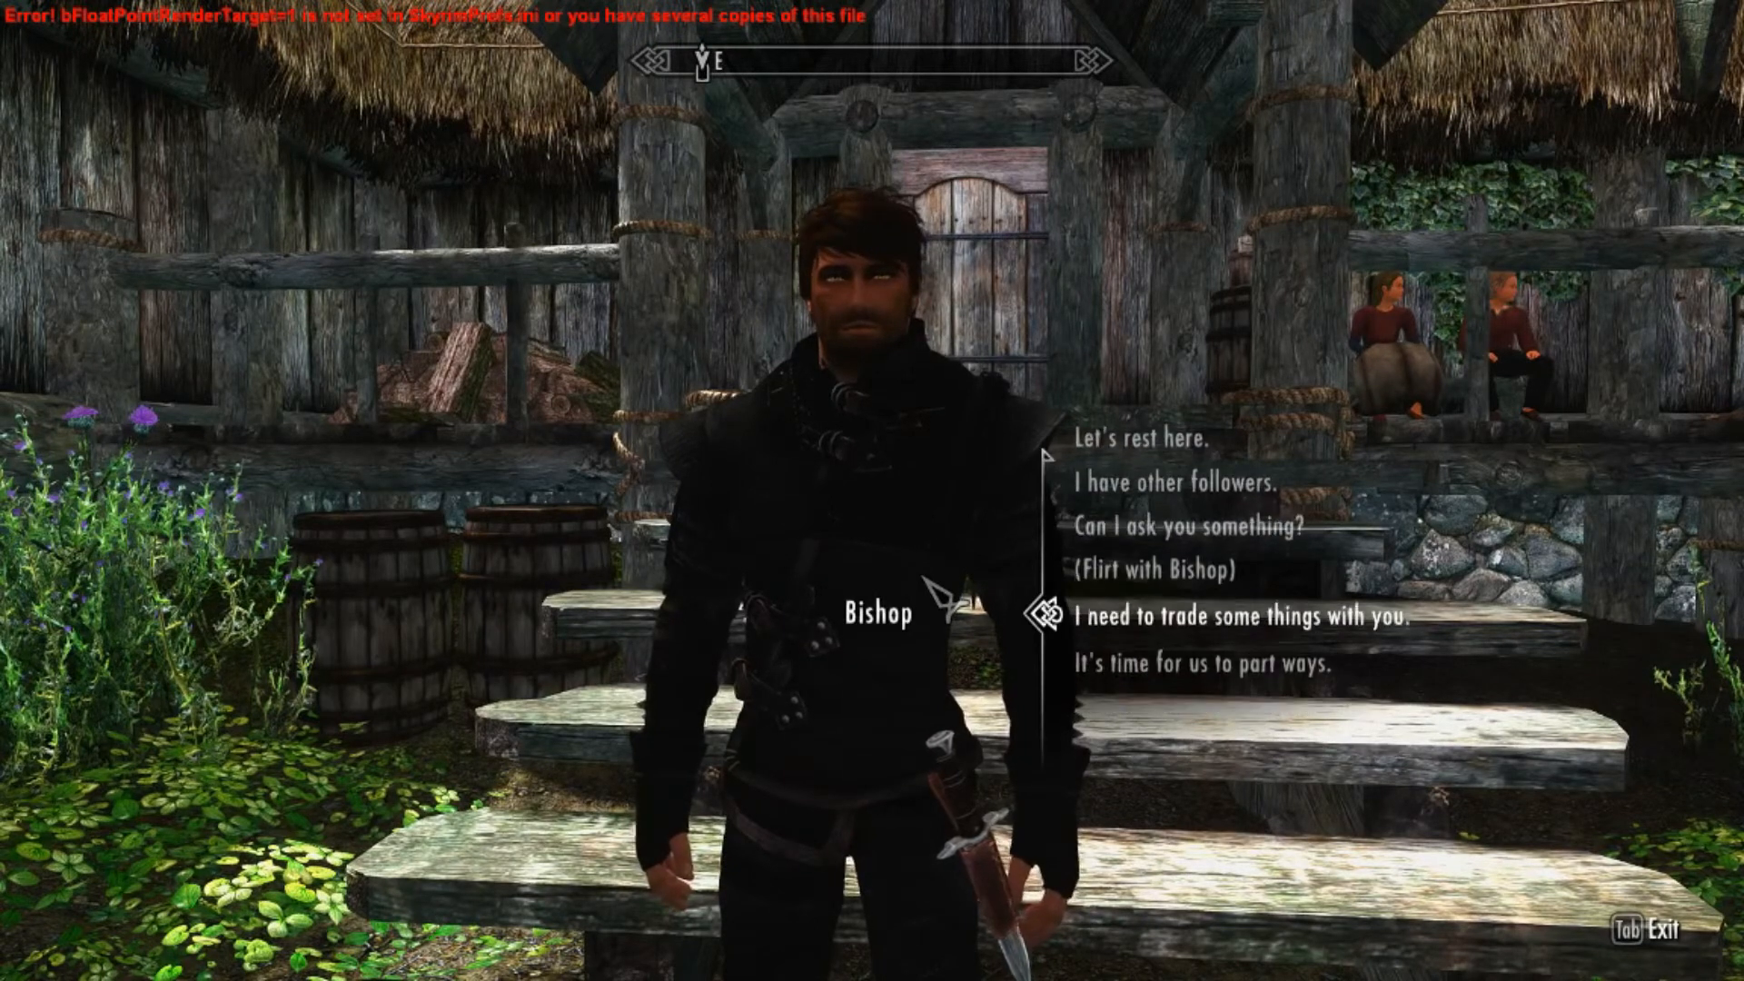
{"action": "key", "text": "w"}
{"action": "key", "text": "w"}
{"action": "key", "text": "e"}
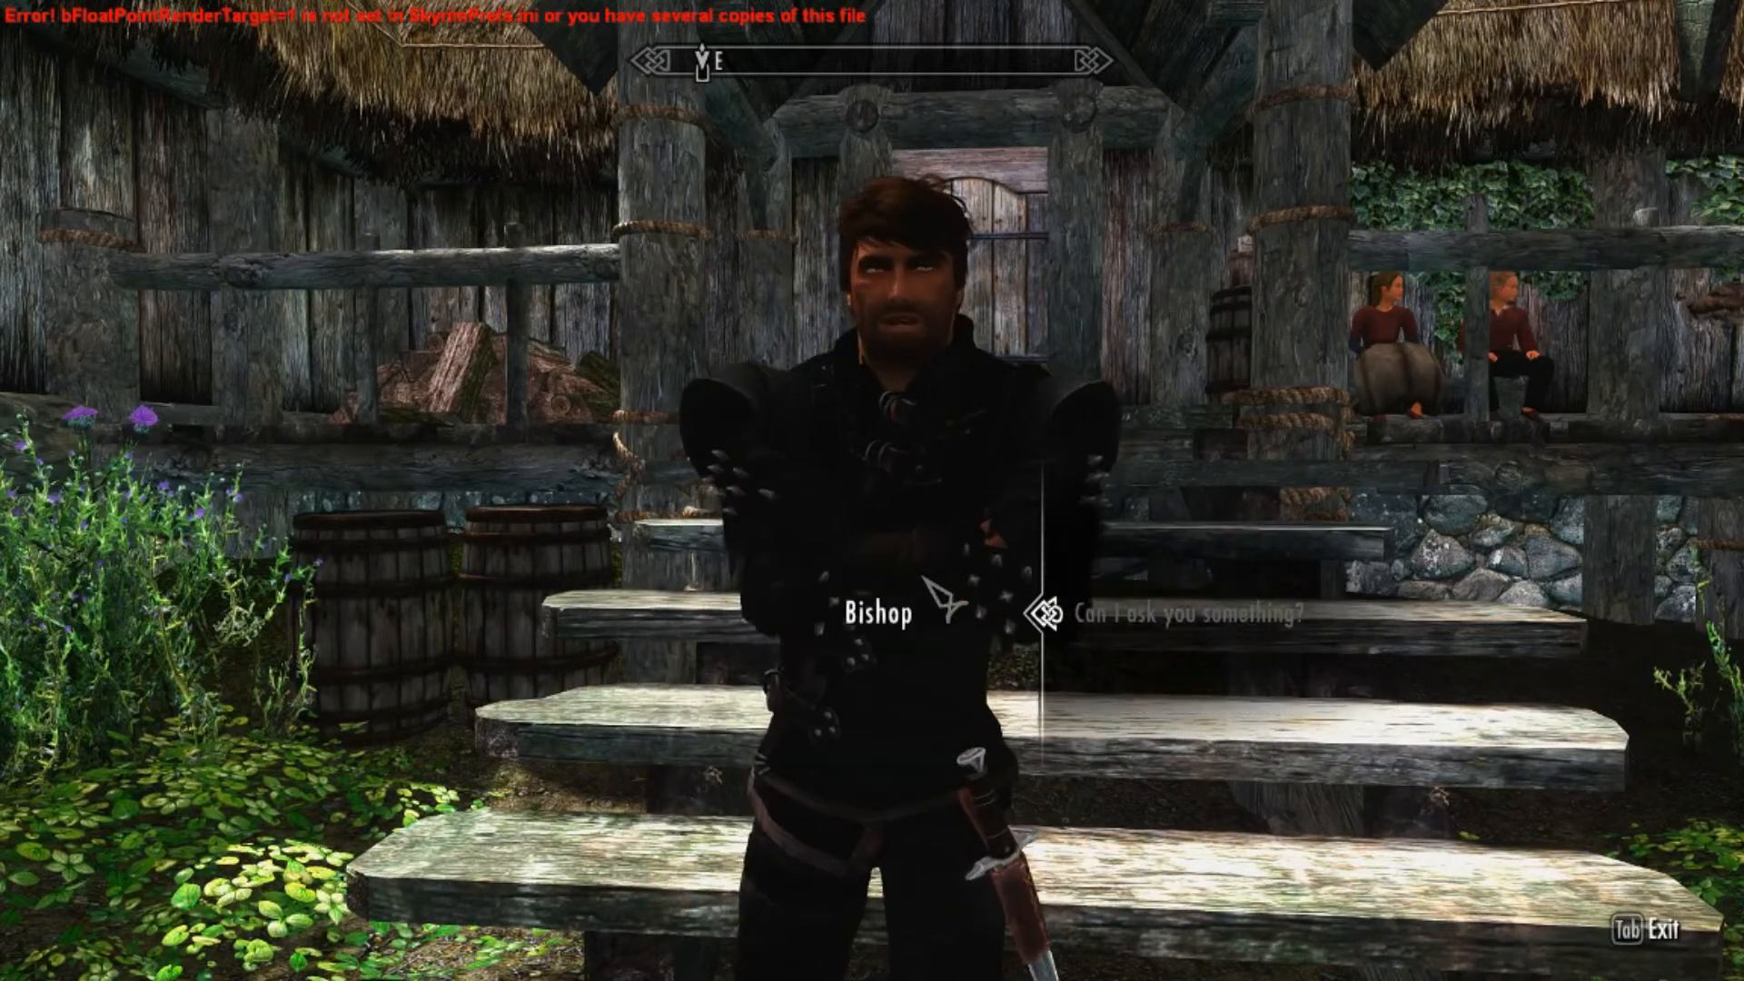
{"action": "key", "text": "Tab"}
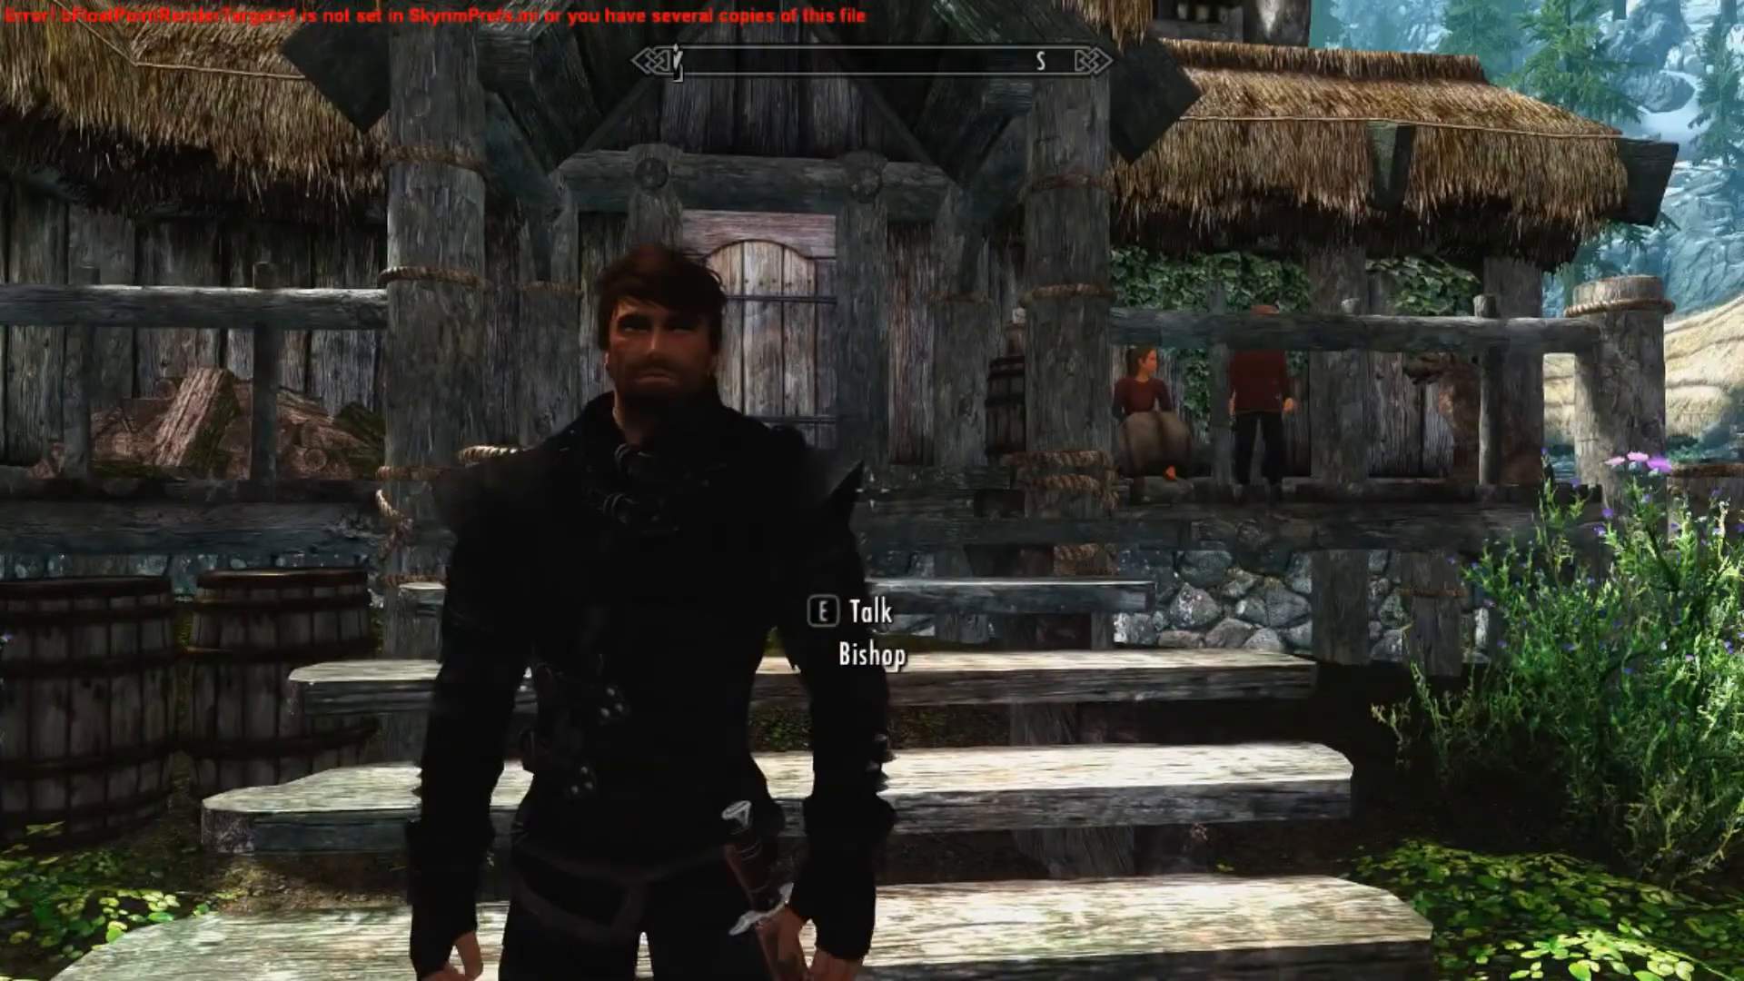